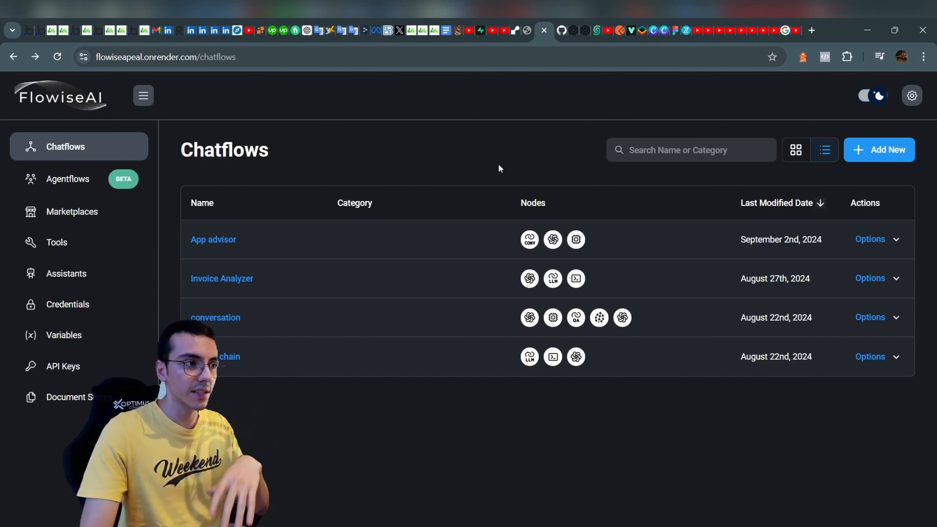
Review the YouTube channel's playlists, the Flowise AI (2024) Tutorial playlist and the existing App advisor chatflow.
{"action": "left_click", "coordinate": [491, 27]}
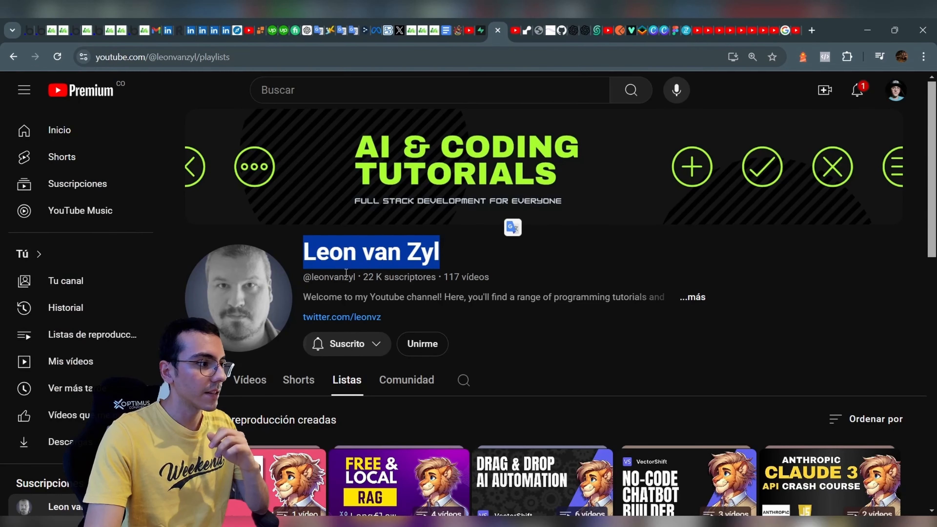
{"action": "double_click", "coordinate": [345, 252]}
{"action": "left_click", "coordinate": [518, 22]}
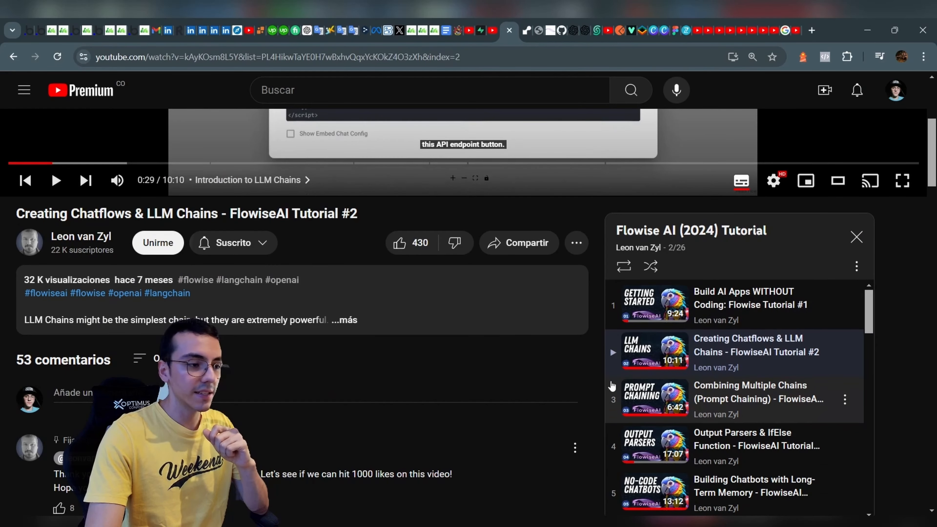
{"action": "scroll", "coordinate": [553, 369], "scroll_direction": "up", "scroll_amount": 5}
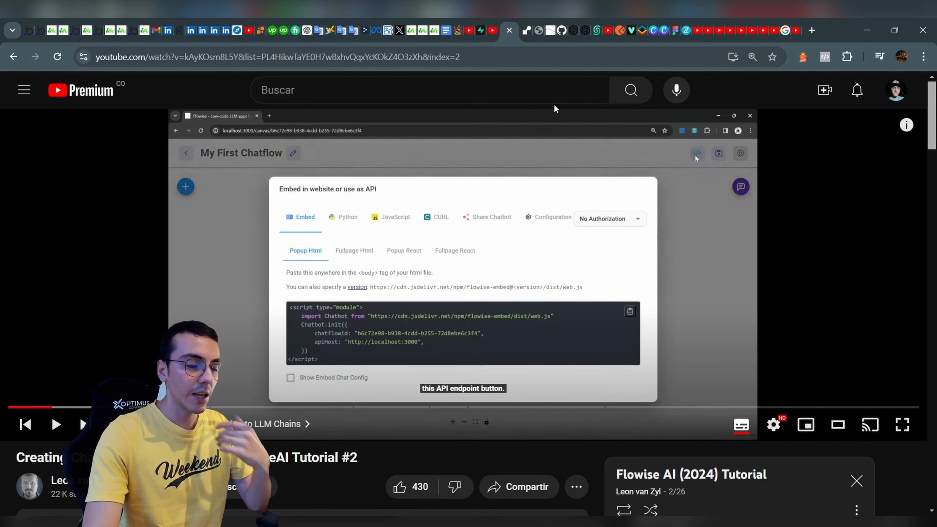
{"action": "left_click", "coordinate": [537, 28]}
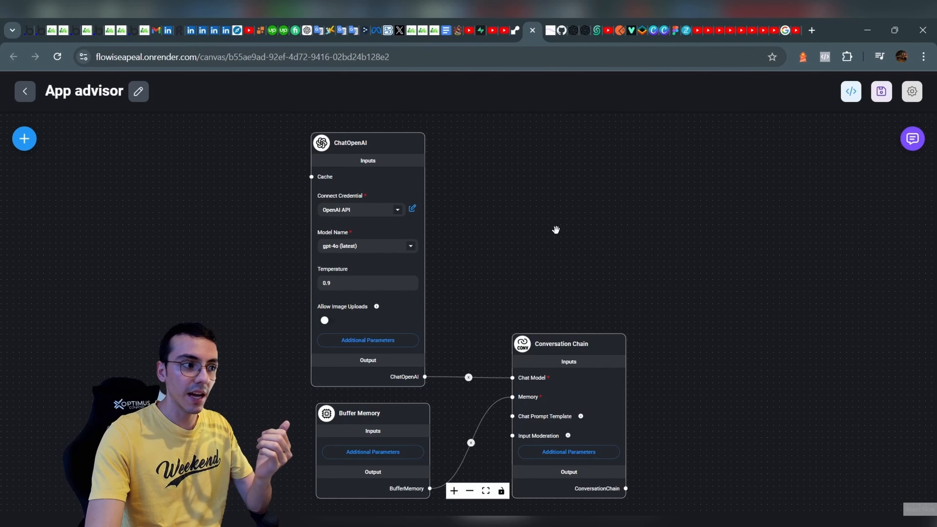
Create a new chatflow from the Chatflows list and place a Conversation Chain node on its canvas.
{"action": "left_click", "coordinate": [550, 30]}
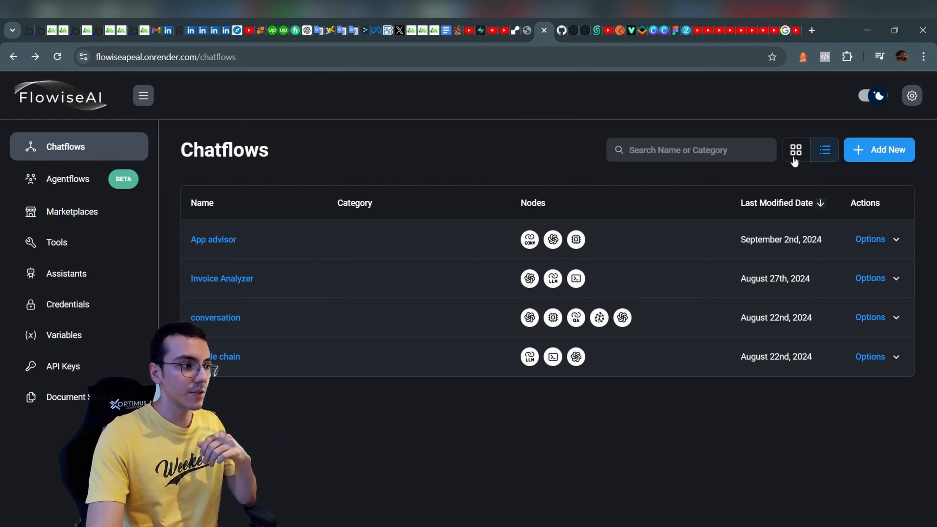
{"action": "left_click", "coordinate": [869, 151]}
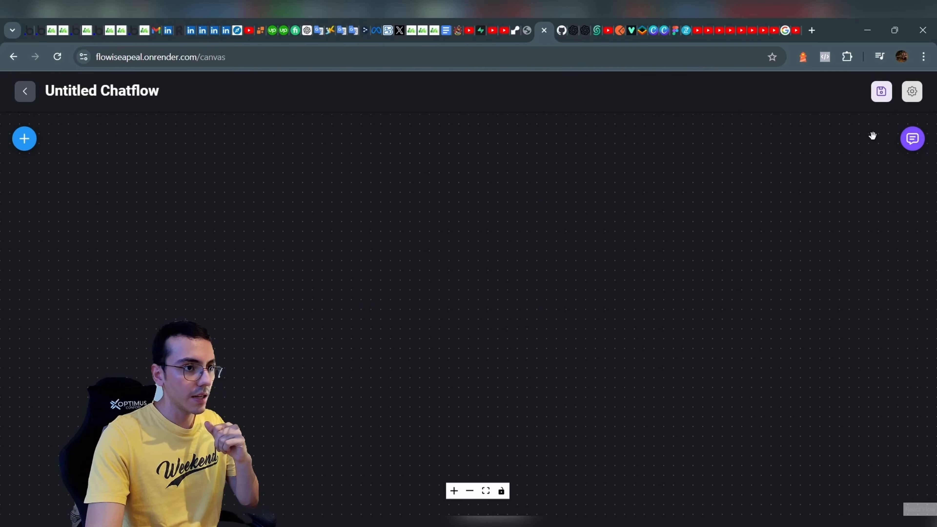
{"action": "left_click", "coordinate": [35, 147]}
{"action": "left_click", "coordinate": [67, 351]}
{"action": "scroll", "coordinate": [124, 354], "scroll_direction": "down", "scroll_amount": 5}
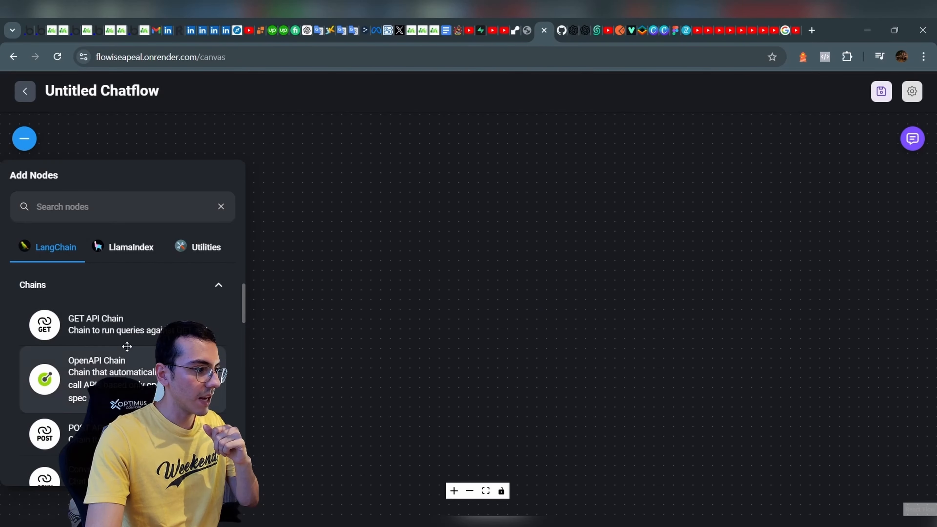
{"action": "left_click_drag", "start_coordinate": [124, 363], "coordinate": [625, 272]}
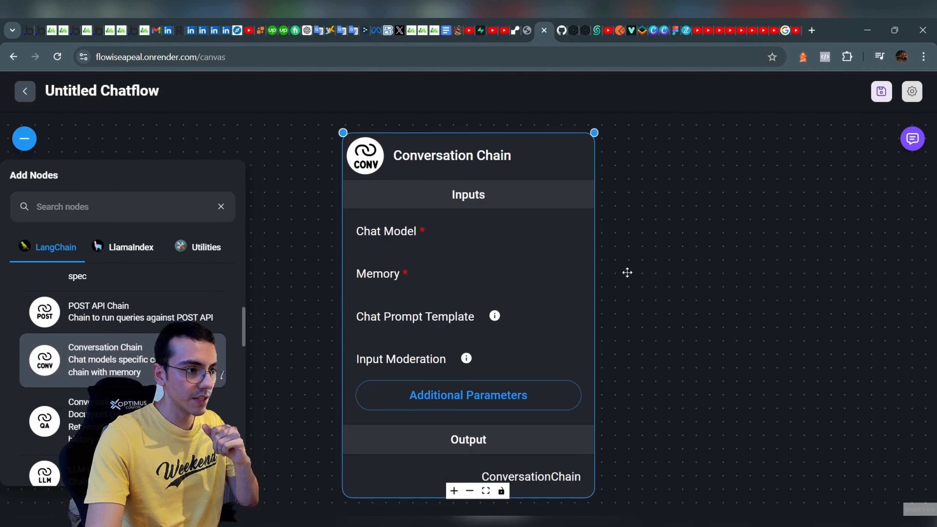
Add a ChatOpenAI chat model node to the canvas above and beside the Conversation Chain node.
{"action": "key", "text": "ctrl+minus"}
{"action": "key", "text": "ctrl+minus"}
{"action": "key", "text": "ctrl+minus"}
{"action": "key", "text": "ctrl+minus"}
{"action": "scroll", "coordinate": [280, 287], "scroll_direction": "up", "scroll_amount": 2}
{"action": "scroll", "coordinate": [279, 286], "scroll_direction": "down", "scroll_amount": 3}
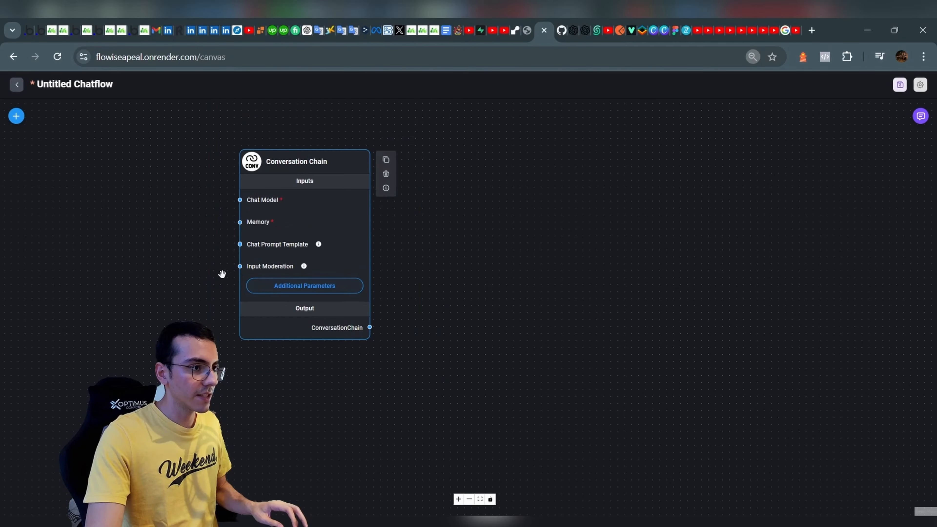
{"action": "left_click_drag", "start_coordinate": [204, 270], "coordinate": [394, 366]}
{"action": "scroll", "coordinate": [488, 345], "scroll_direction": "up", "scroll_amount": 2}
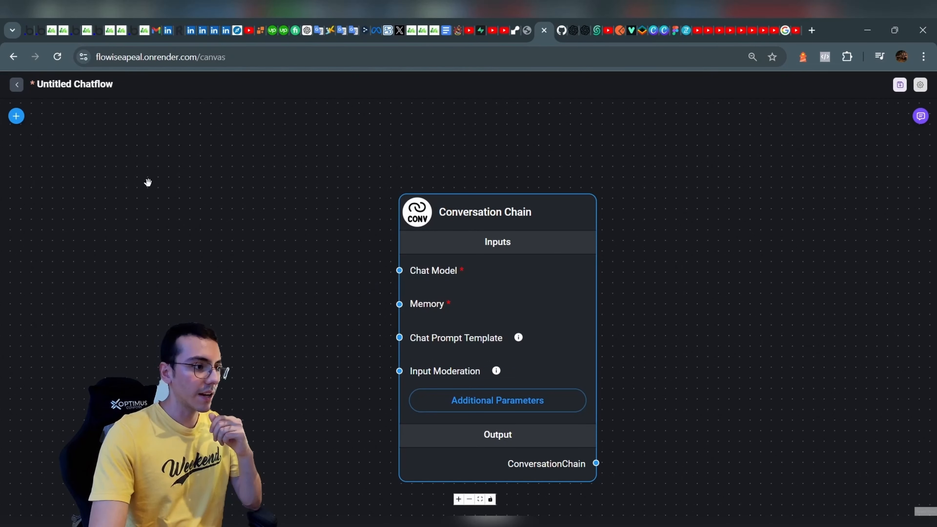
{"action": "key", "text": "ctrl+0"}
{"action": "left_click", "coordinate": [24, 139]}
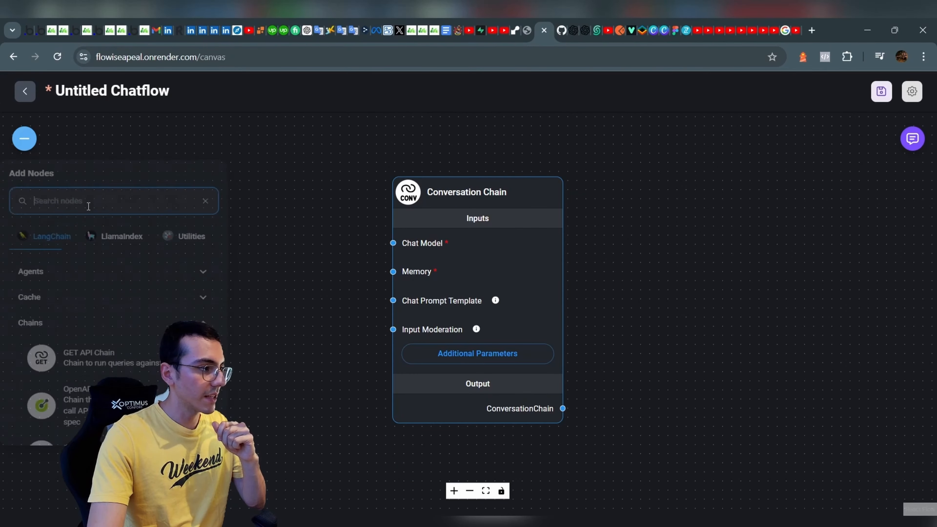
{"action": "left_click", "coordinate": [84, 346]}
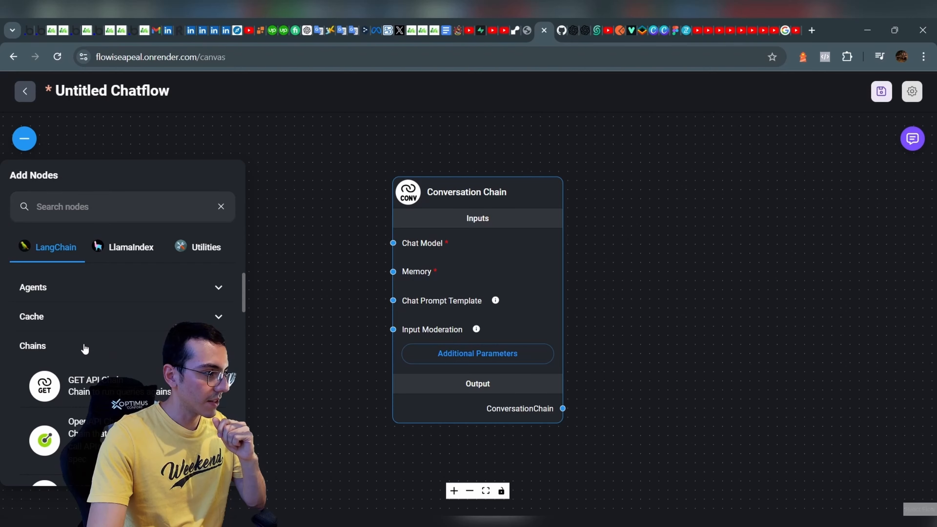
{"action": "left_click", "coordinate": [70, 375]}
{"action": "scroll", "coordinate": [114, 371], "scroll_direction": "down", "scroll_amount": 12}
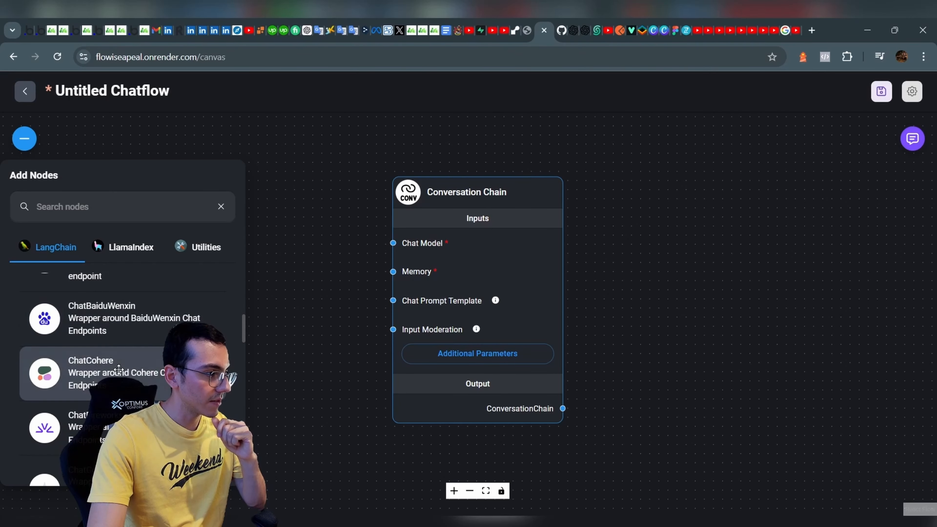
{"action": "scroll", "coordinate": [104, 376], "scroll_direction": "down", "scroll_amount": 8}
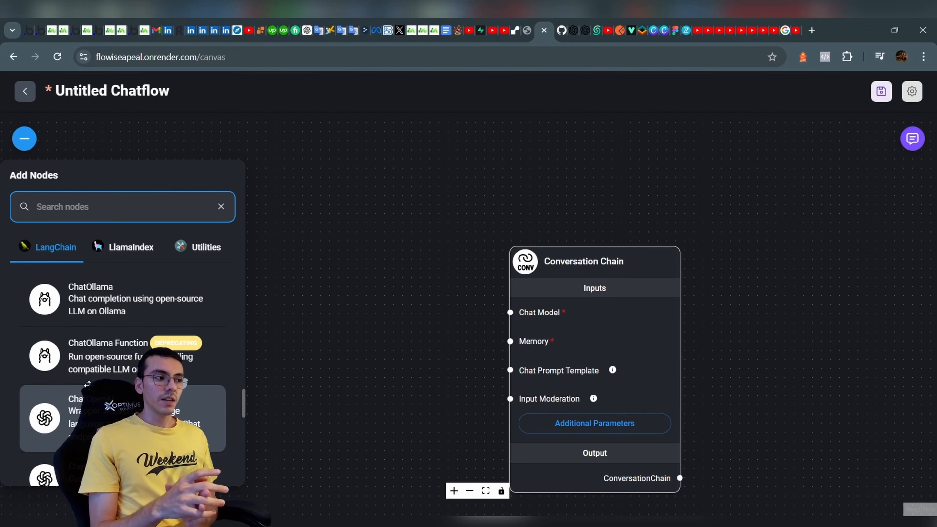
{"action": "left_click_drag", "start_coordinate": [88, 384], "coordinate": [343, 158]}
Connect the ChatOpenAI node's output to the Conversation Chain's Chat Model input.
{"action": "left_click_drag", "start_coordinate": [359, 331], "coordinate": [292, 191]}
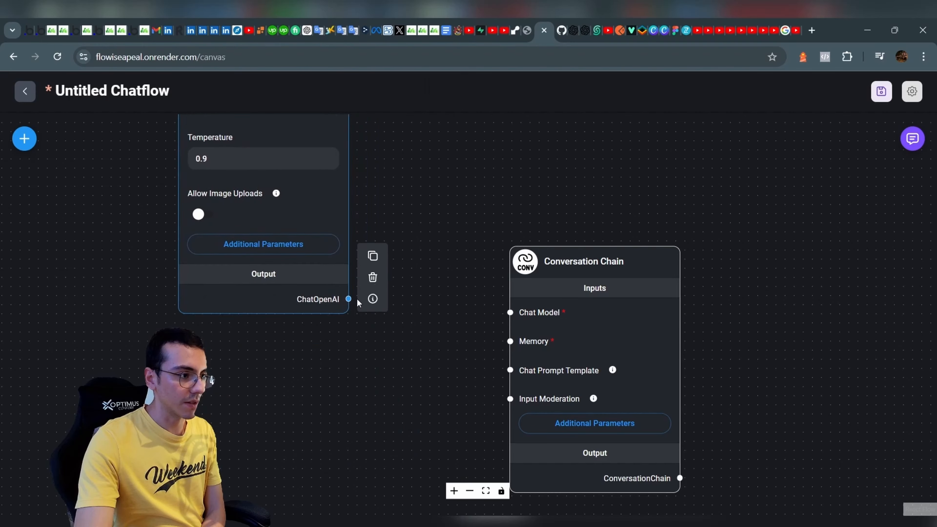
{"action": "left_click_drag", "start_coordinate": [354, 281], "coordinate": [408, 397]}
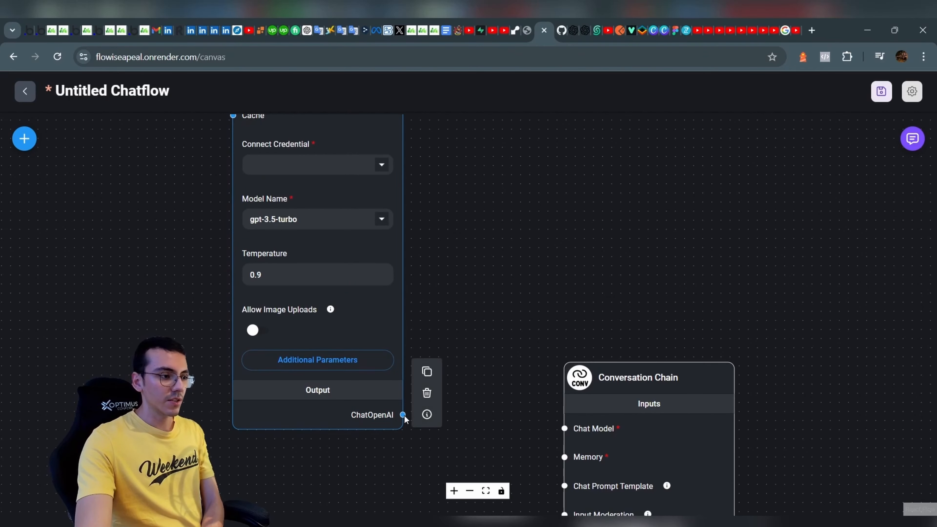
{"action": "left_click_drag", "start_coordinate": [400, 411], "coordinate": [564, 428]}
Begin creating a new OpenAI API credential named Tutorial from the ChatOpenAI node.
{"action": "left_click_drag", "start_coordinate": [463, 283], "coordinate": [530, 392]}
{"action": "scroll", "coordinate": [484, 316], "scroll_direction": "up", "scroll_amount": 1}
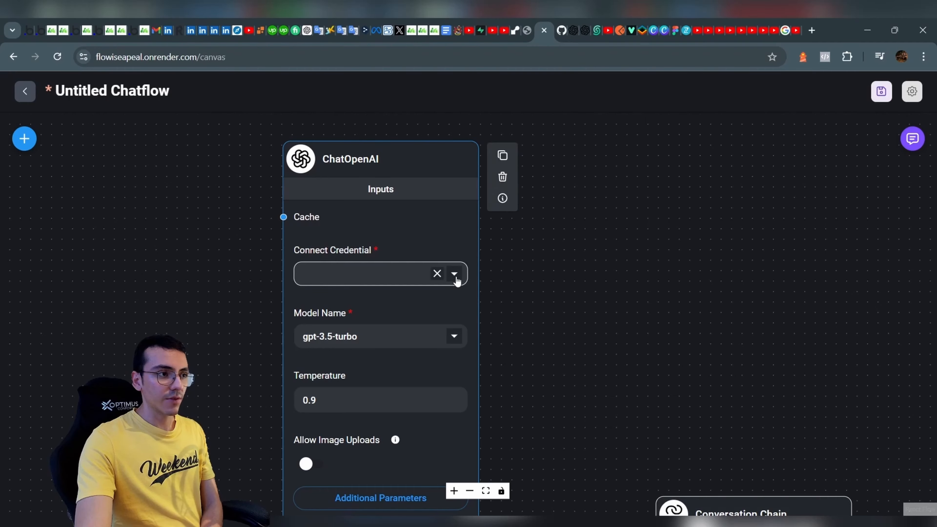
{"action": "left_click", "coordinate": [454, 275]}
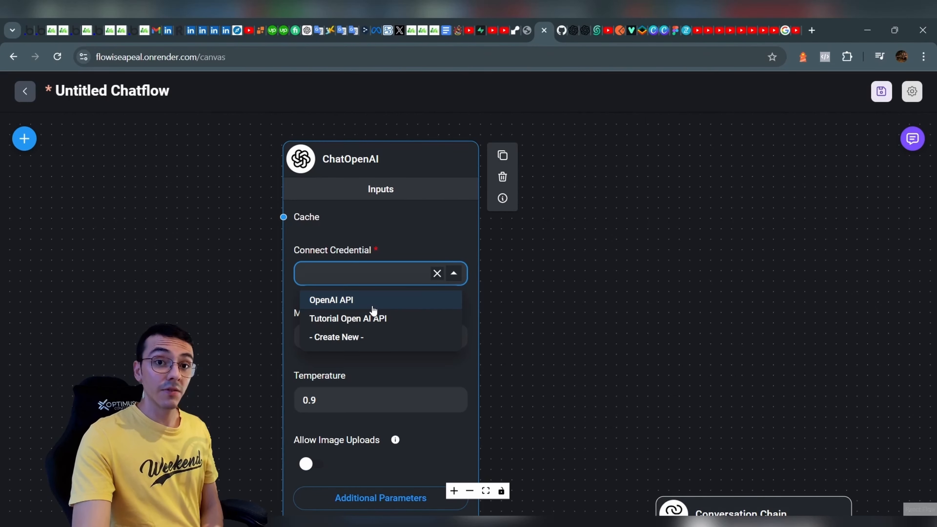
{"action": "left_click", "coordinate": [365, 336]}
{"action": "left_click", "coordinate": [392, 279]}
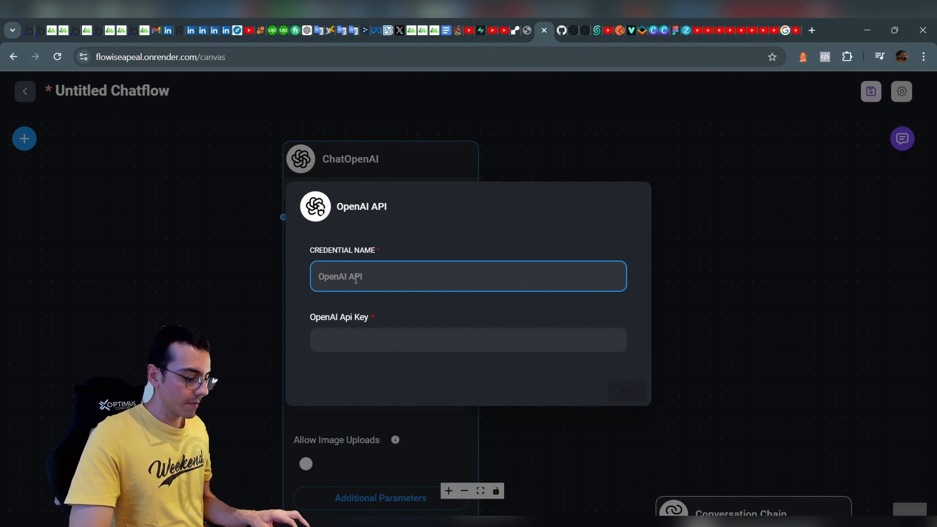
{"action": "type", "text": "Tutorial"}
{"action": "key", "text": "Tab"}
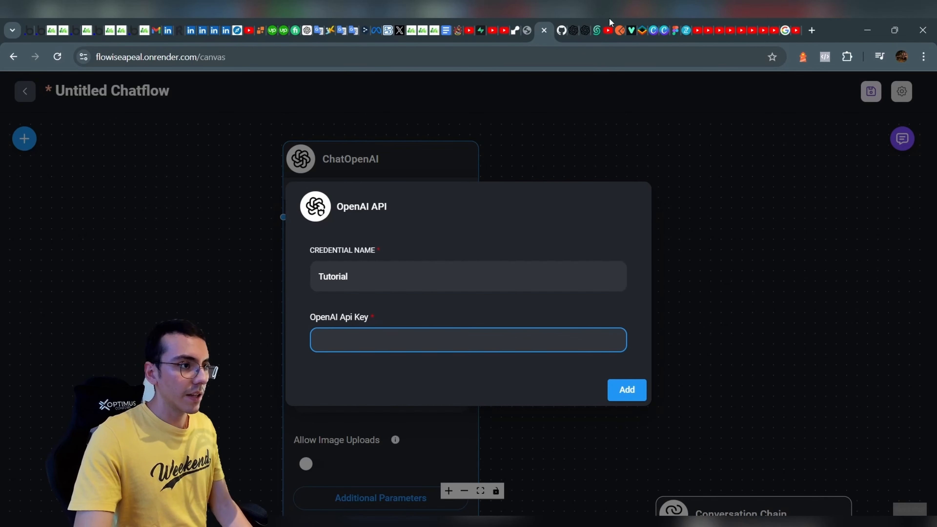
Switch to OpenAI's API keys page, dismiss the saved-key dialog and view the form for creating a new secret key.
{"action": "left_click", "coordinate": [574, 23]}
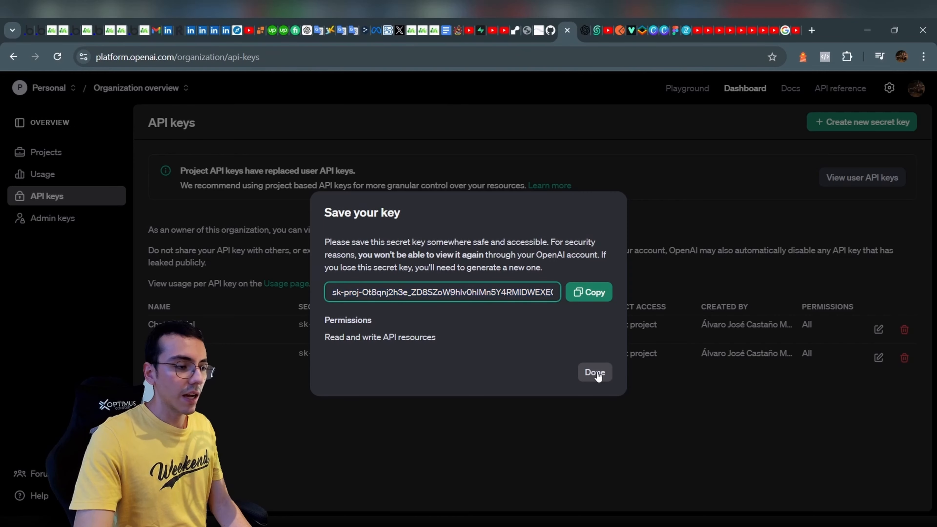
{"action": "left_click", "coordinate": [597, 373]}
{"action": "left_click_drag", "start_coordinate": [292, 59], "coordinate": [92, 61]}
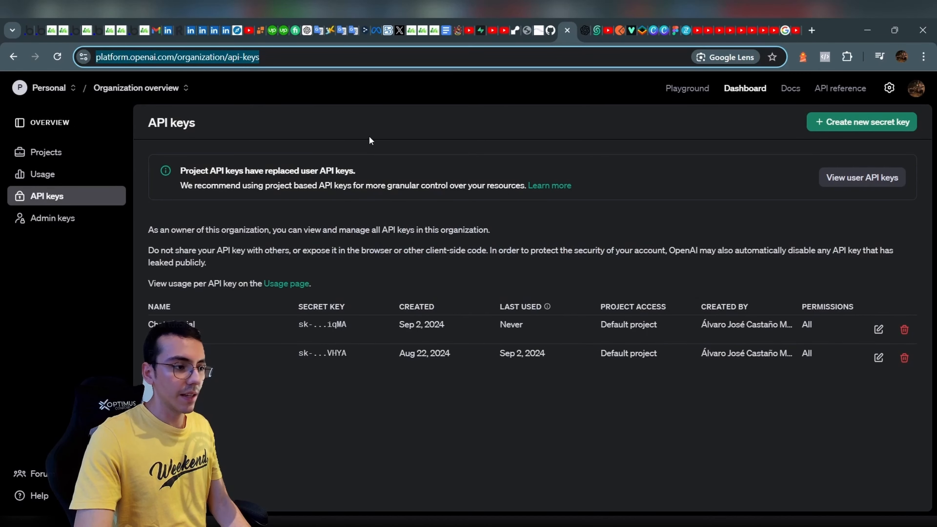
{"action": "left_click", "coordinate": [370, 139]}
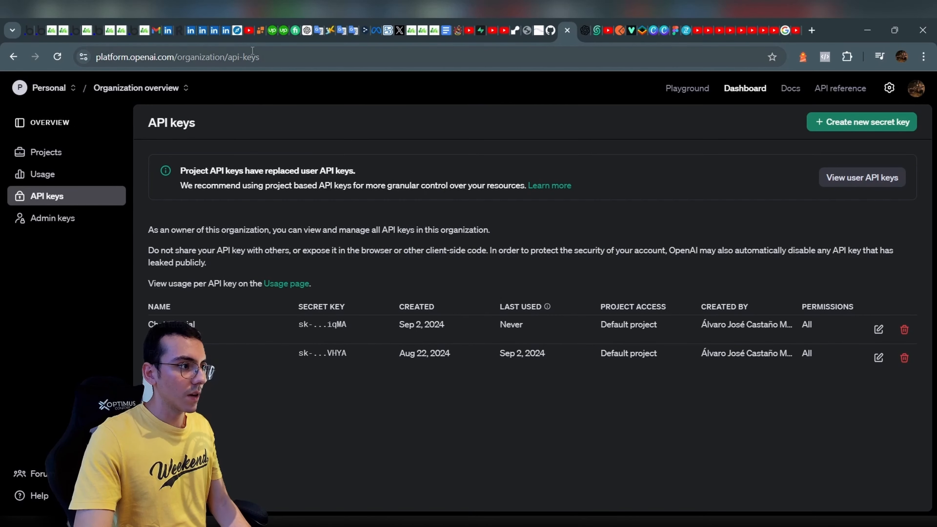
{"action": "left_click", "coordinate": [882, 123]}
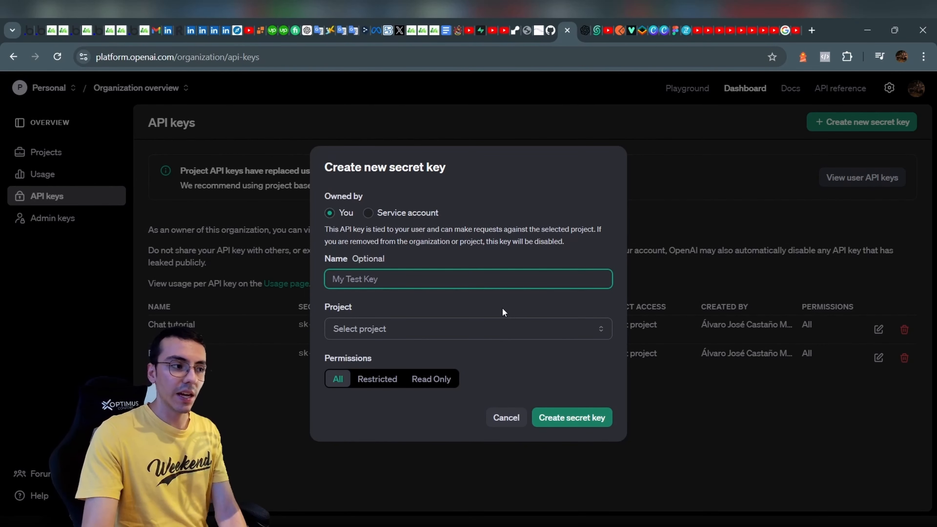
Return to Flowise, discard the unfinished credential and assign the existing OpenAI API credential to the ChatOpenAI node.
{"action": "left_click", "coordinate": [538, 19]}
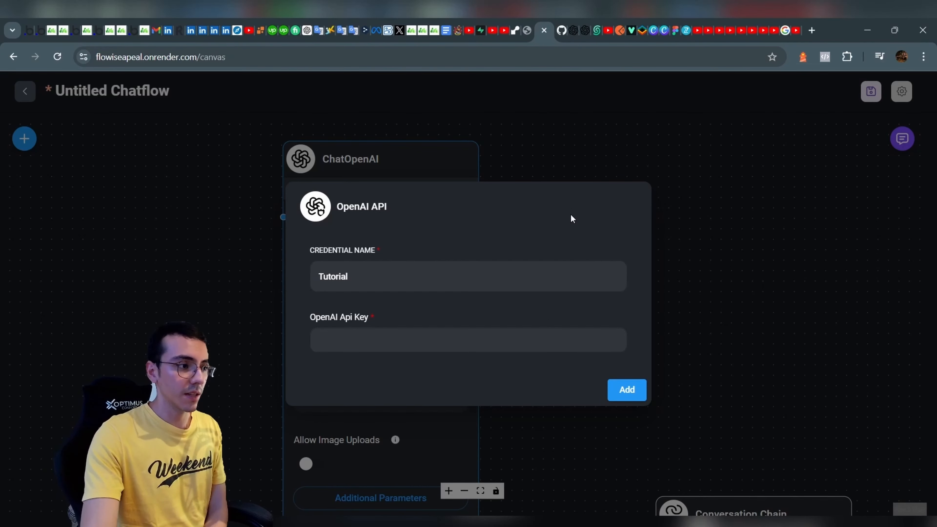
{"action": "left_click", "coordinate": [431, 168]}
{"action": "left_click", "coordinate": [453, 274]}
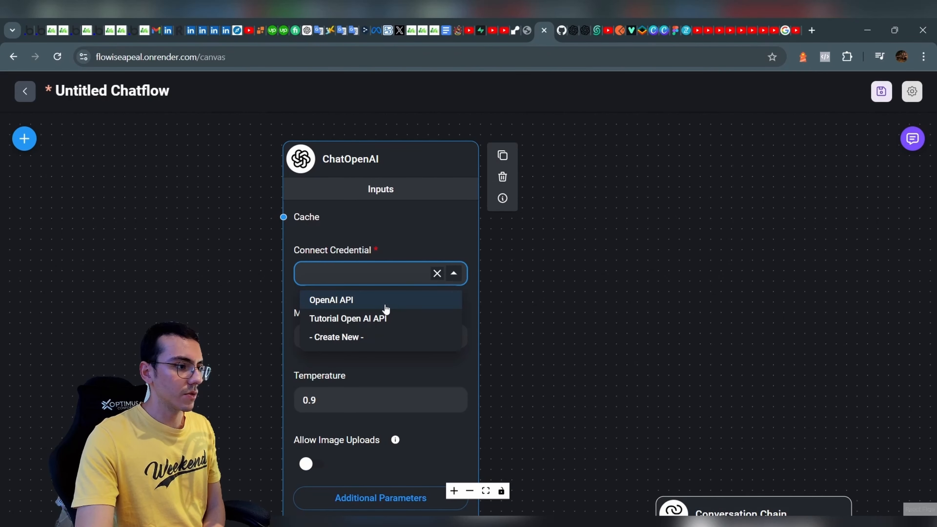
{"action": "left_click", "coordinate": [386, 310]}
Set the ChatOpenAI node's model to gpt-4o (latest) and its temperature to 0.7.
{"action": "left_click", "coordinate": [454, 336]}
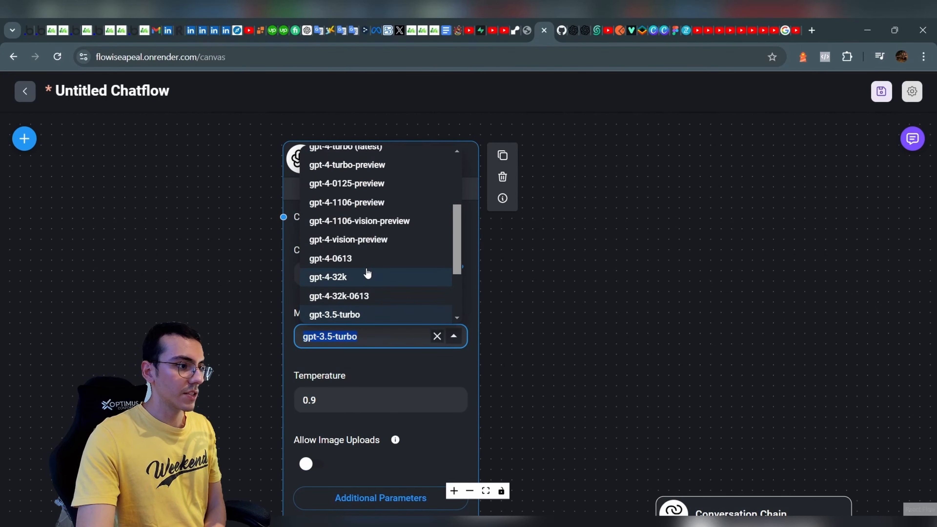
{"action": "scroll", "coordinate": [363, 265], "scroll_direction": "up", "scroll_amount": 3}
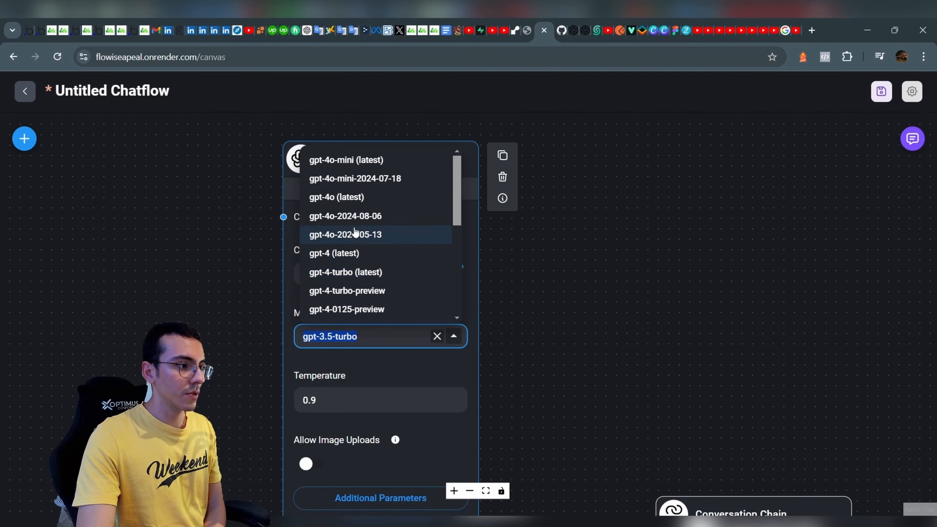
{"action": "left_click", "coordinate": [357, 205]}
{"action": "scroll", "coordinate": [370, 343], "scroll_direction": "down", "scroll_amount": 2}
{"action": "left_click", "coordinate": [354, 384]}
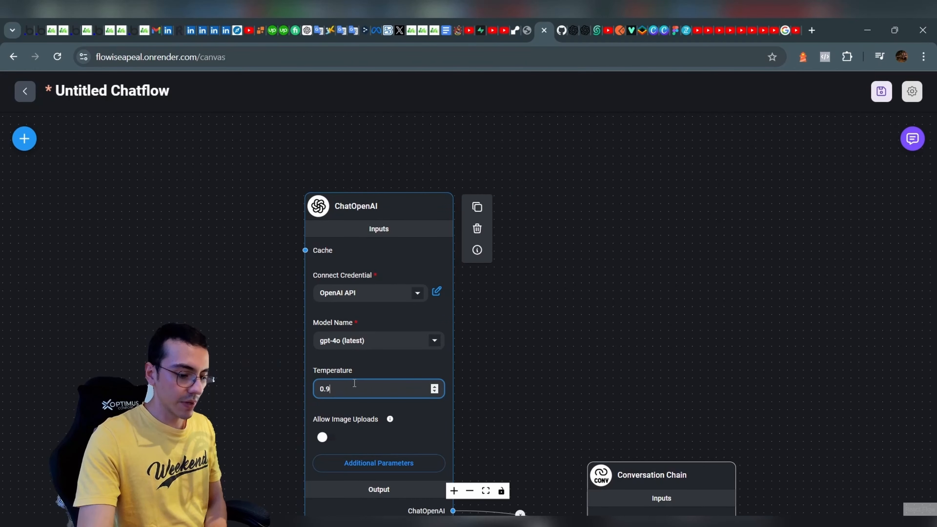
{"action": "left_click", "coordinate": [390, 360]}
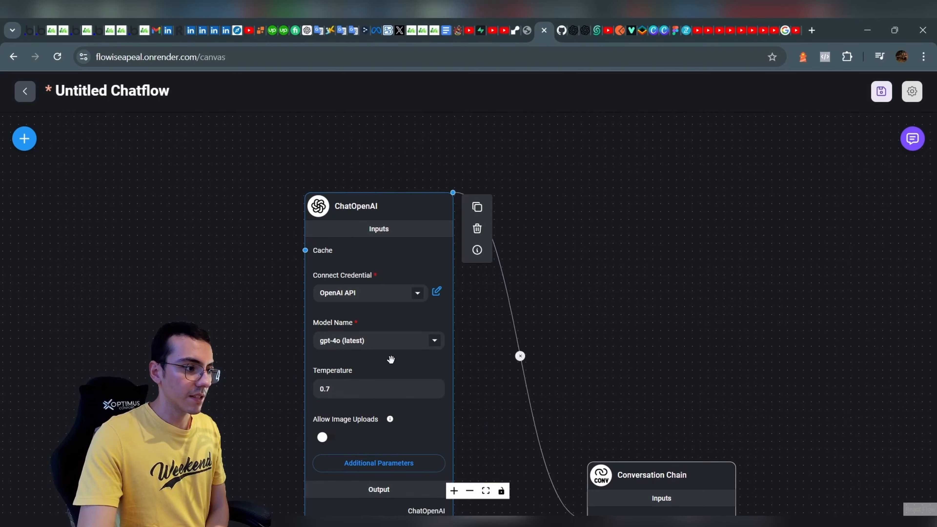
Add a Buffer Memory node below the ChatOpenAI node.
{"action": "left_click_drag", "start_coordinate": [567, 412], "coordinate": [574, 177]}
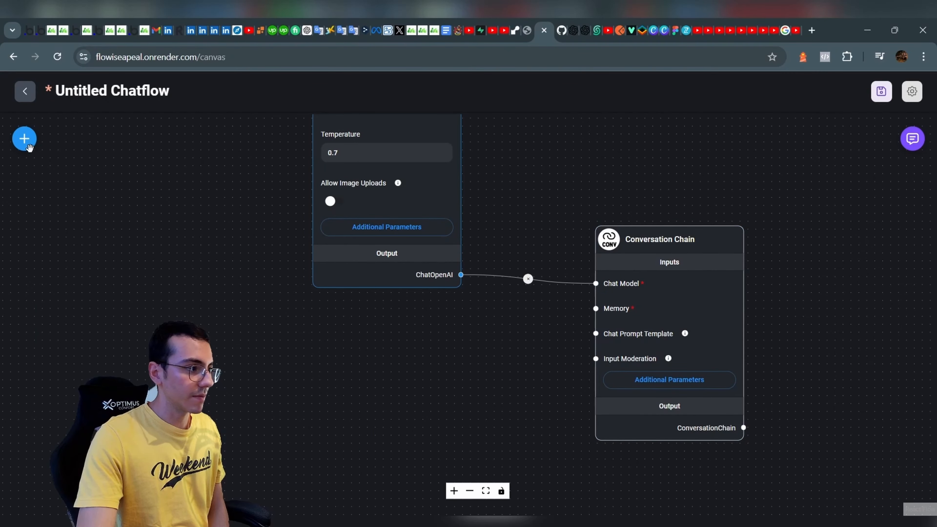
{"action": "left_click", "coordinate": [27, 147]}
{"action": "scroll", "coordinate": [59, 374], "scroll_direction": "down", "scroll_amount": 2}
{"action": "scroll", "coordinate": [62, 376], "scroll_direction": "down", "scroll_amount": 2}
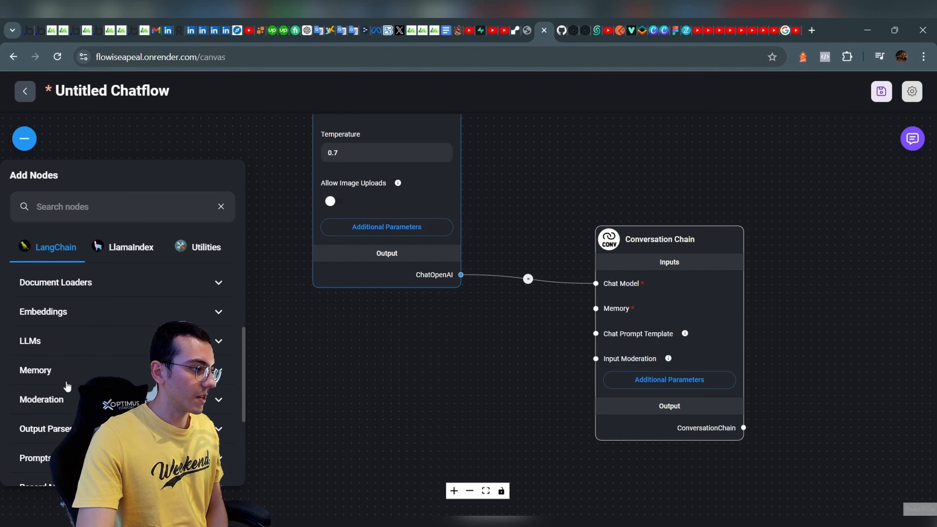
{"action": "left_click", "coordinate": [74, 372]}
{"action": "scroll", "coordinate": [92, 380], "scroll_direction": "down", "scroll_amount": 2}
{"action": "scroll", "coordinate": [109, 387], "scroll_direction": "down", "scroll_amount": 3}
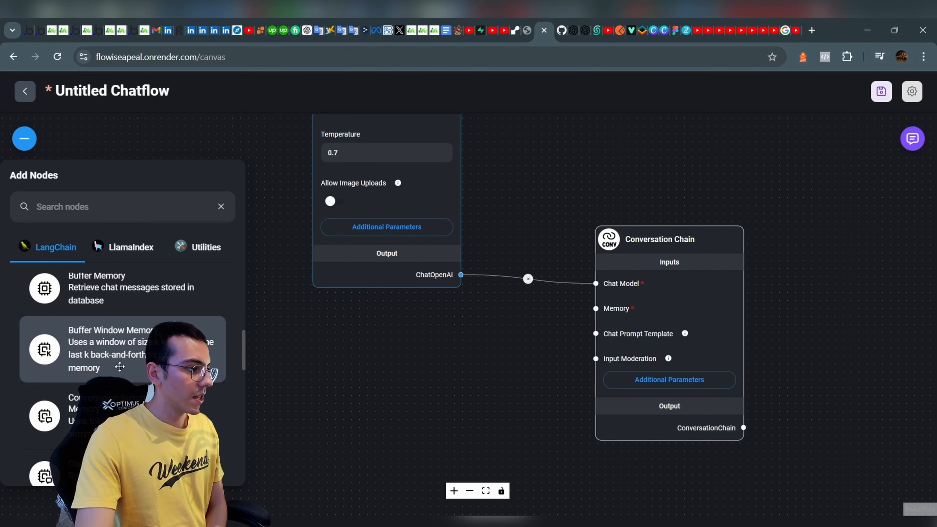
{"action": "scroll", "coordinate": [109, 387], "scroll_direction": "up", "scroll_amount": 3}
{"action": "left_click_drag", "start_coordinate": [96, 349], "coordinate": [390, 406]}
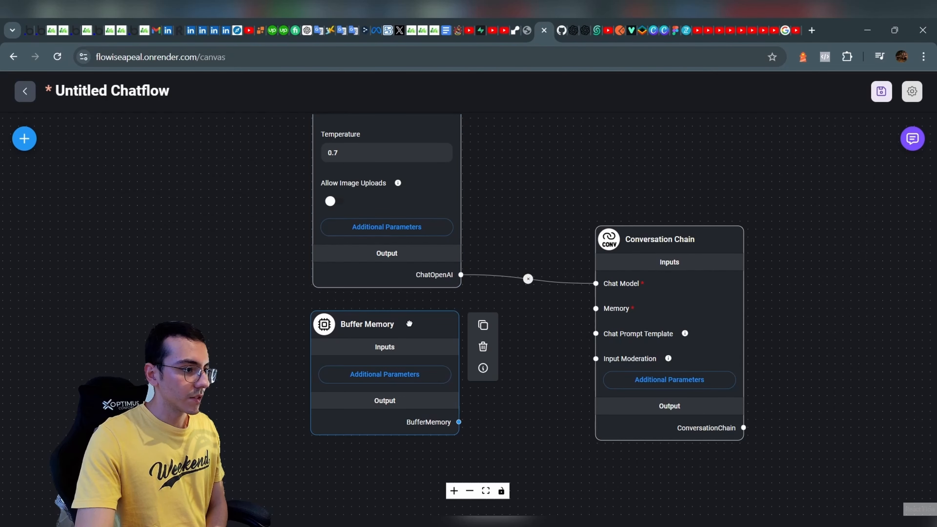
Browse the memory nodes available in the LangChain node list.
{"action": "left_click", "coordinate": [29, 146]}
{"action": "scroll", "coordinate": [96, 380], "scroll_direction": "down", "scroll_amount": 6}
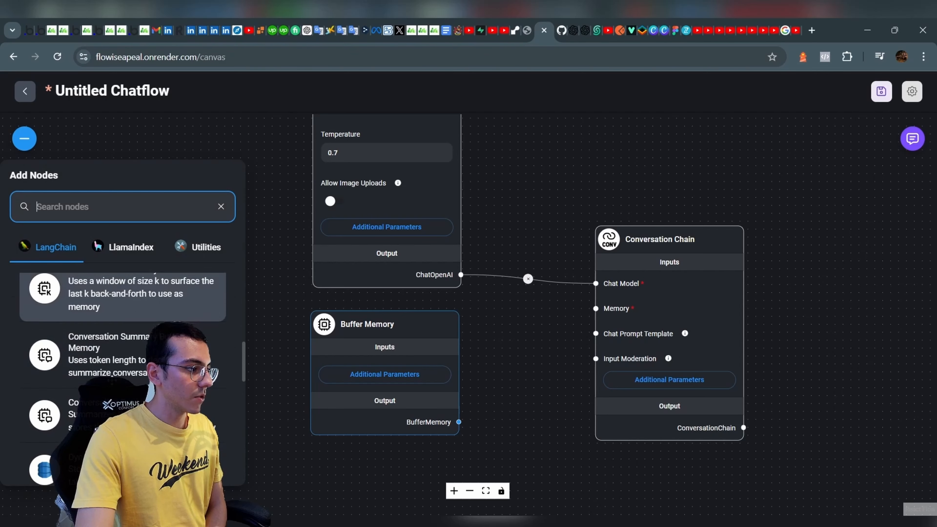
{"action": "scroll", "coordinate": [74, 372], "scroll_direction": "up", "scroll_amount": 2}
{"action": "scroll", "coordinate": [74, 371], "scroll_direction": "down", "scroll_amount": 3}
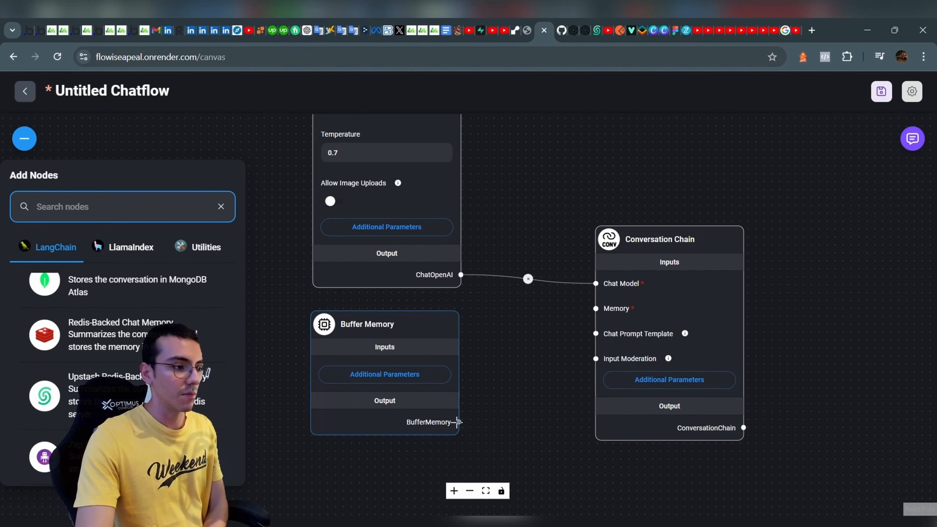
{"action": "scroll", "coordinate": [184, 314], "scroll_direction": "up", "scroll_amount": 6}
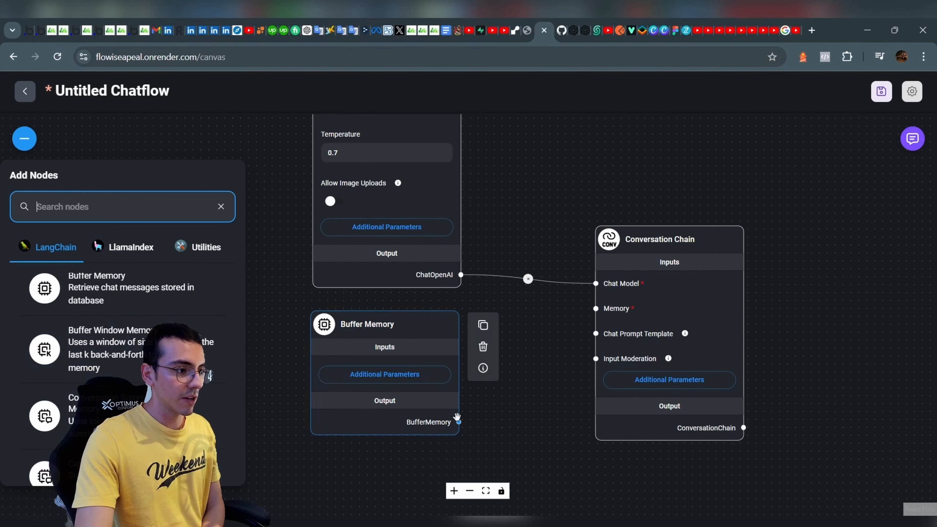
Connect the Buffer Memory node's output to the Conversation Chain's Memory input.
{"action": "left_click_drag", "start_coordinate": [458, 422], "coordinate": [596, 308]}
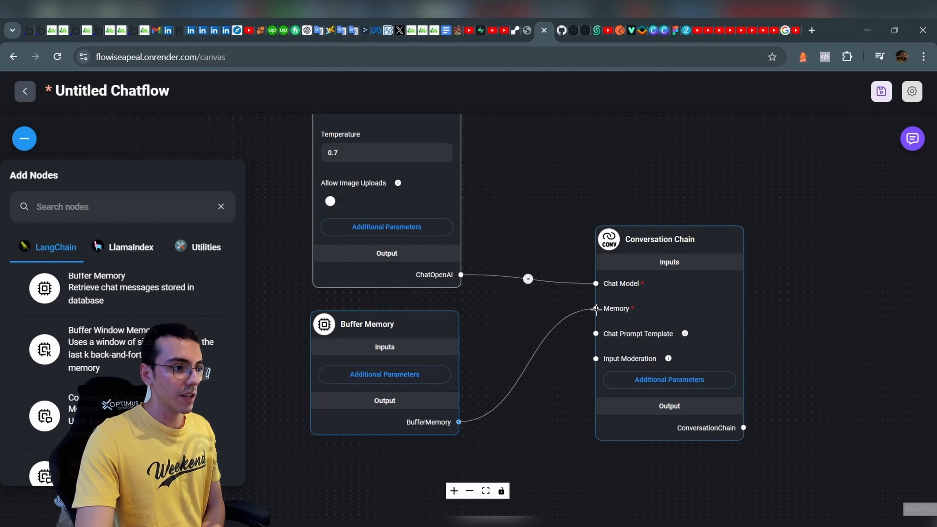
{"action": "left_click", "coordinate": [641, 282]}
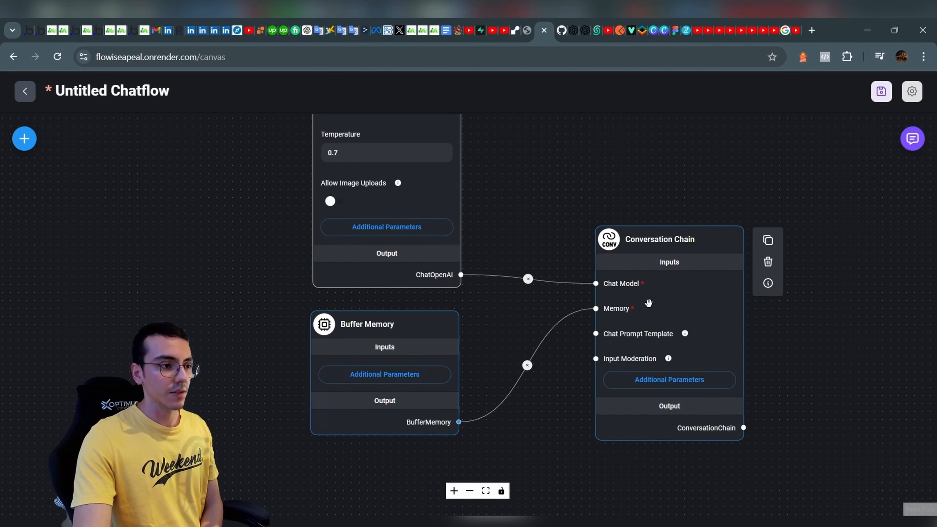
Examine the Conversation Chain node's additional parameters.
{"action": "left_click_drag", "start_coordinate": [769, 351], "coordinate": [598, 363]}
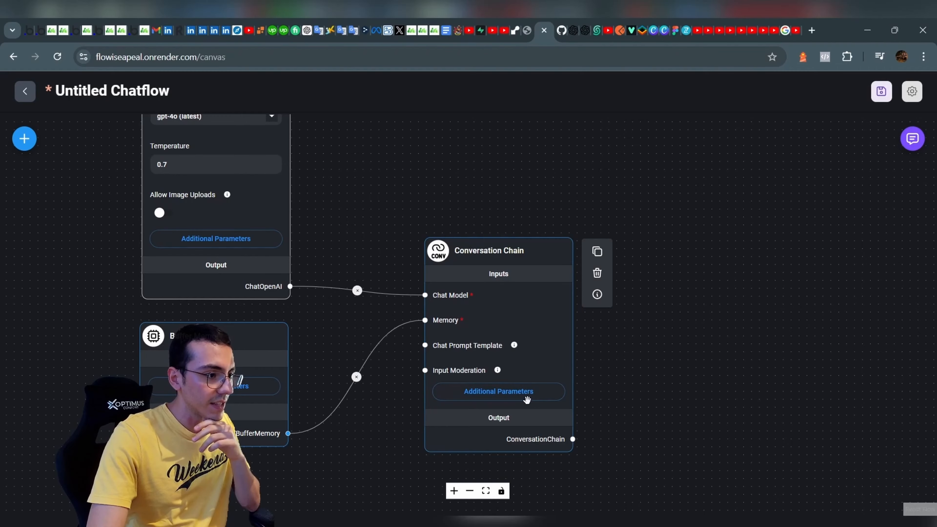
{"action": "left_click", "coordinate": [527, 399]}
{"action": "triple_click", "coordinate": [492, 310]}
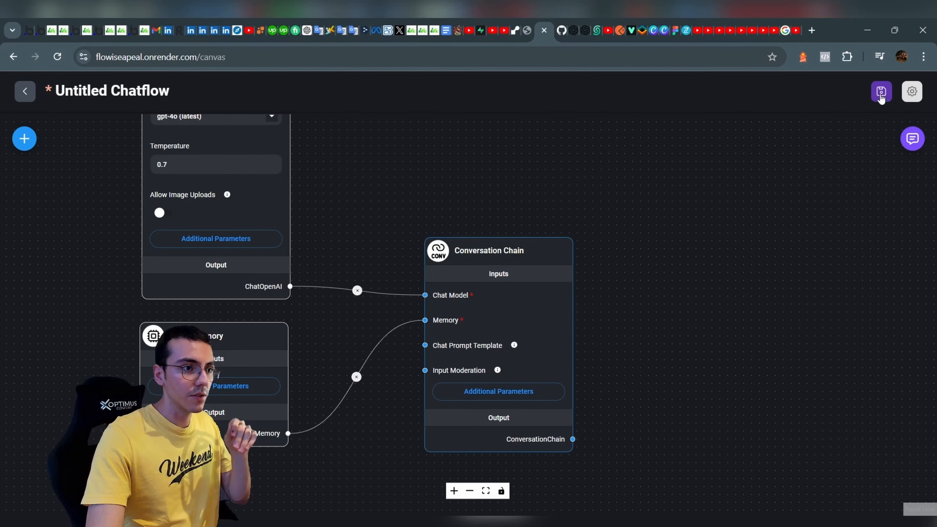
Save the new chatflow as "Tutorial app advisor".
{"action": "left_click", "coordinate": [881, 97]}
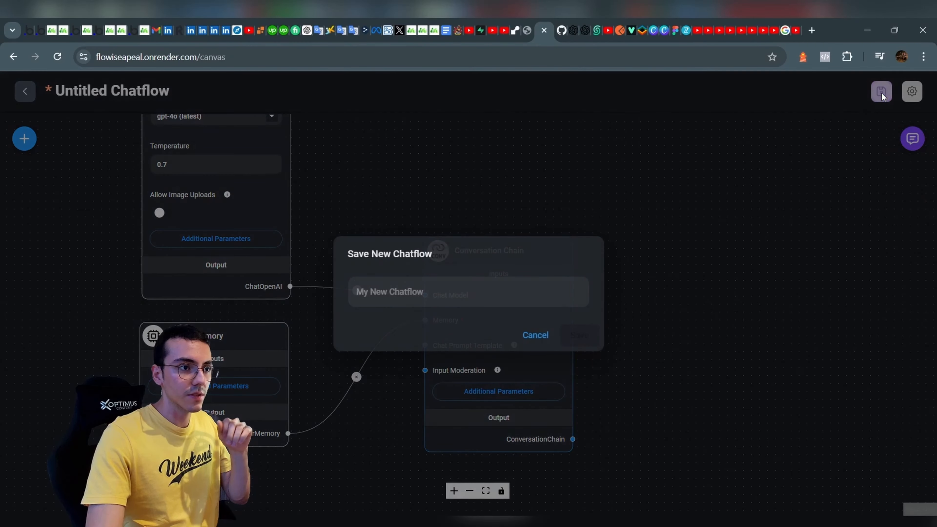
{"action": "left_click", "coordinate": [451, 288]}
{"action": "type", "text": "Tutorial "}
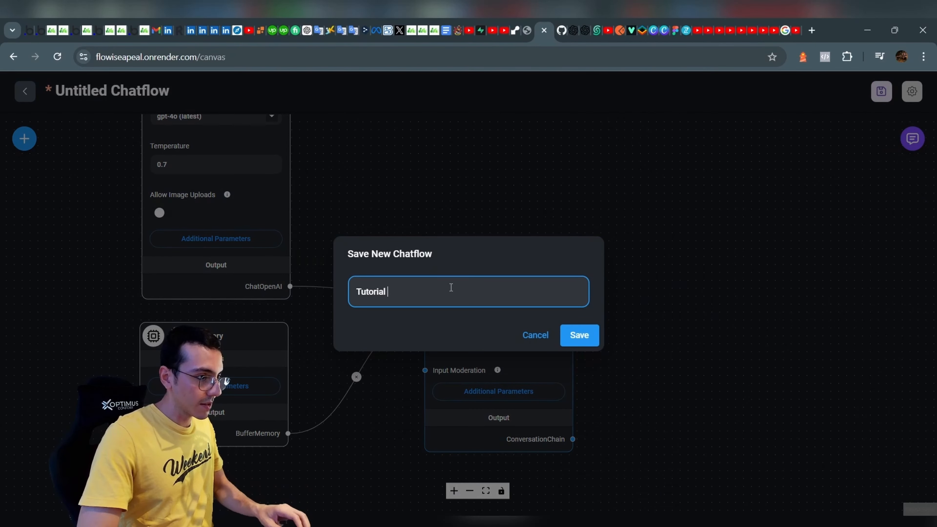
{"action": "type", "text": "app advisor"}
{"action": "key", "text": "Return"}
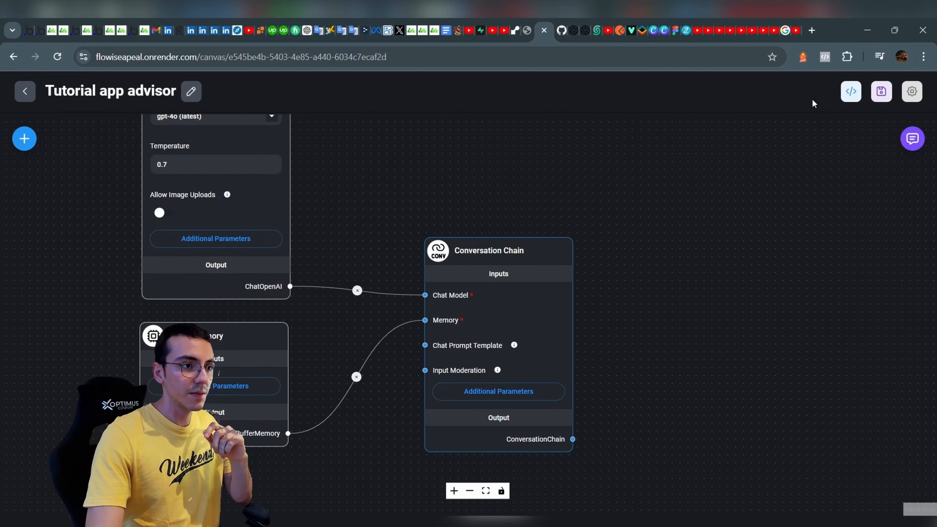
View the chatflow's cURL API request and examine its endpoint and question body.
{"action": "left_click", "coordinate": [850, 92]}
{"action": "left_click", "coordinate": [431, 240]}
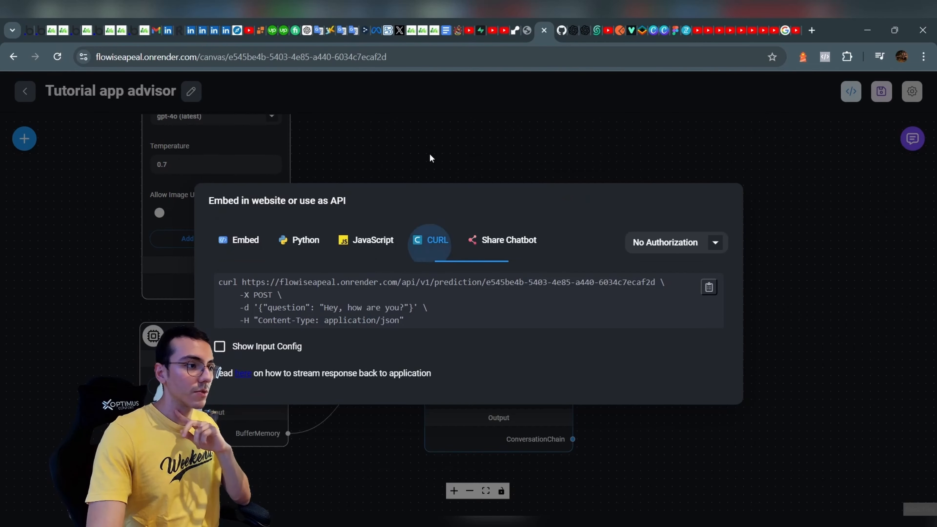
{"action": "left_click_drag", "start_coordinate": [222, 282], "coordinate": [263, 308]}
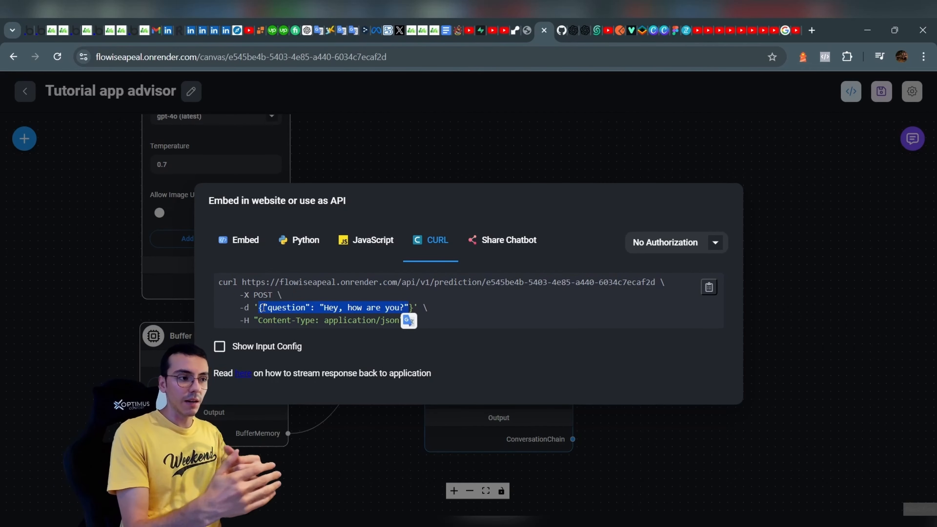
{"action": "left_click", "coordinate": [428, 316]}
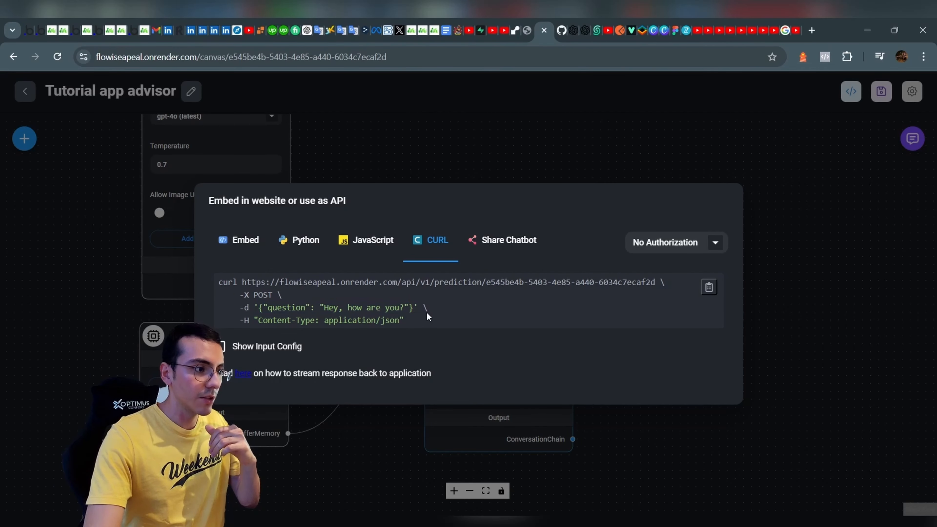
{"action": "left_click_drag", "start_coordinate": [415, 324], "coordinate": [220, 271]}
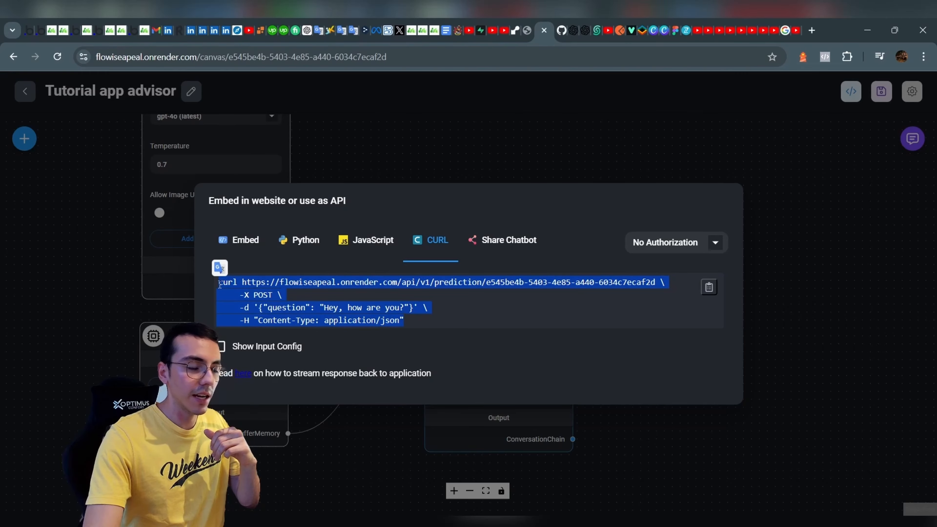
{"action": "left_click", "coordinate": [247, 291]}
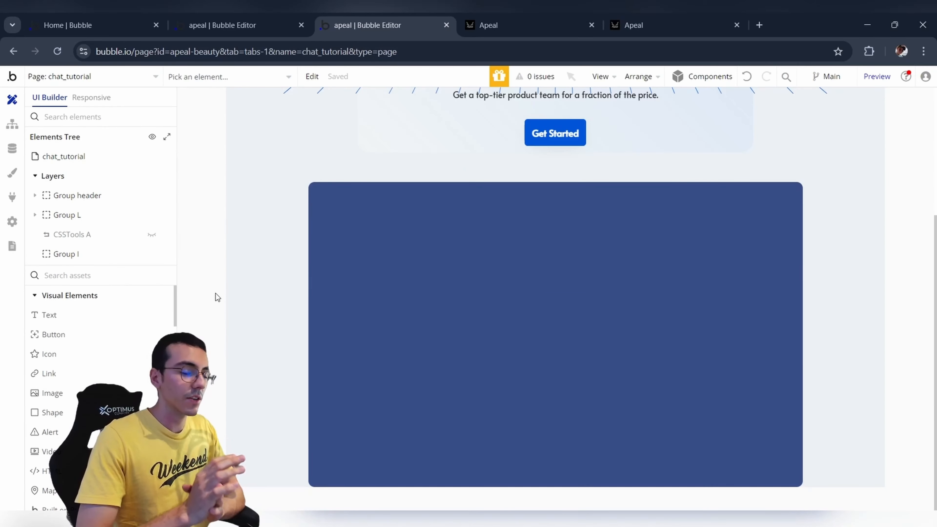
Switch to the Bubble editor and add a floating group to the chat_tutorial page.
{"action": "scroll", "coordinate": [47, 365], "scroll_direction": "down", "scroll_amount": 8}
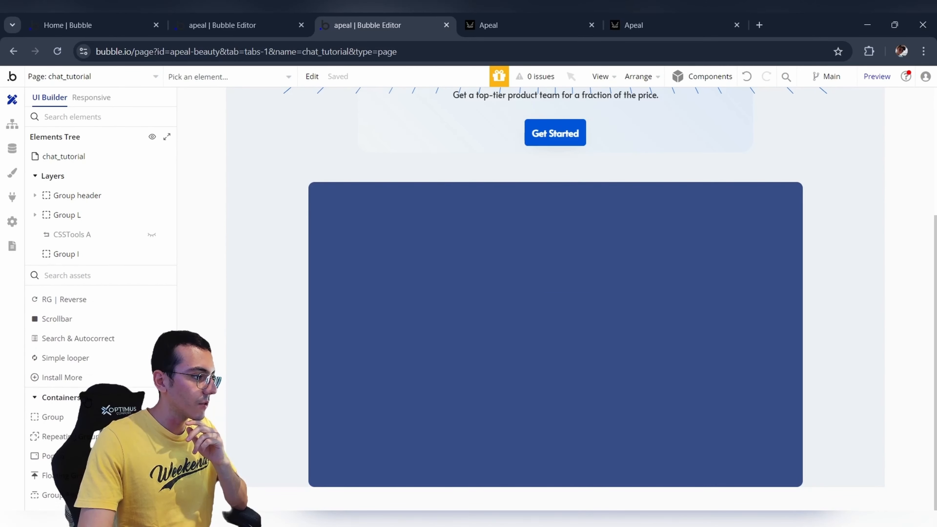
{"action": "left_click", "coordinate": [85, 436]}
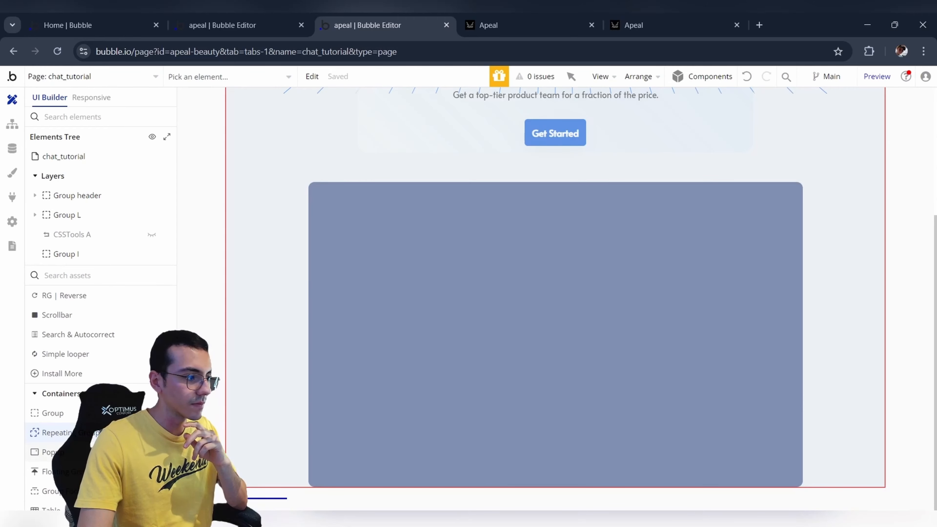
{"action": "left_click", "coordinate": [84, 472]}
{"action": "left_click", "coordinate": [845, 377]}
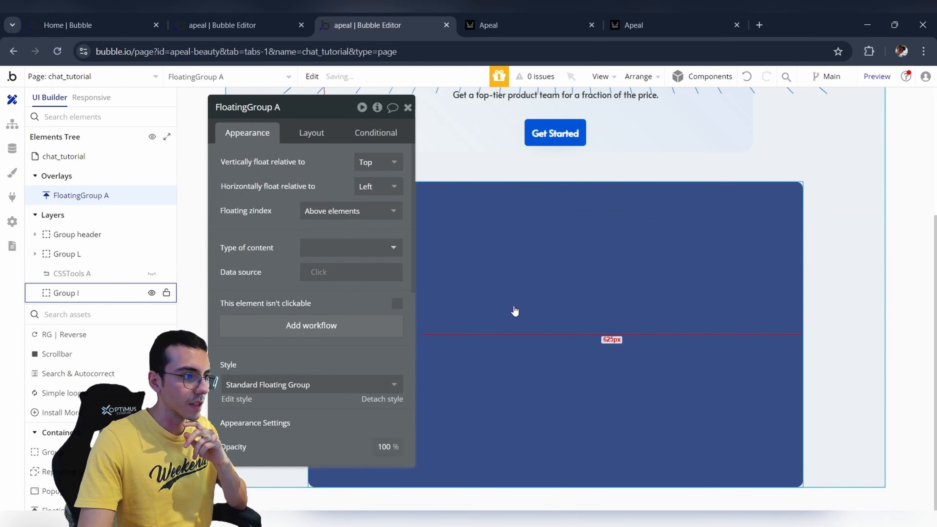
{"action": "scroll", "coordinate": [515, 312], "scroll_direction": "up", "scroll_amount": 2}
{"action": "left_click_drag", "start_coordinate": [303, 120], "coordinate": [736, 167]}
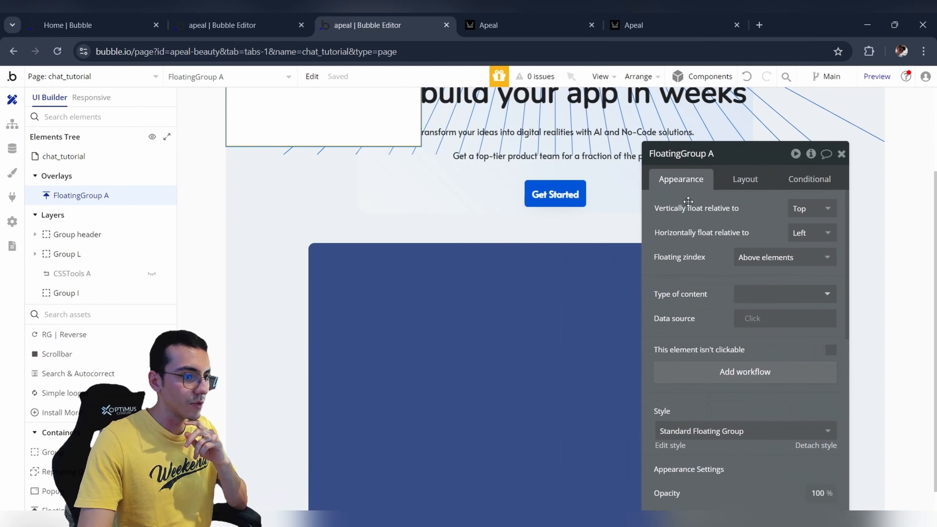
Make the floating group float relative to Bottom vertically and Right horizontally.
{"action": "left_click", "coordinate": [811, 209]}
{"action": "left_click", "coordinate": [812, 272]}
{"action": "left_click", "coordinate": [811, 232]}
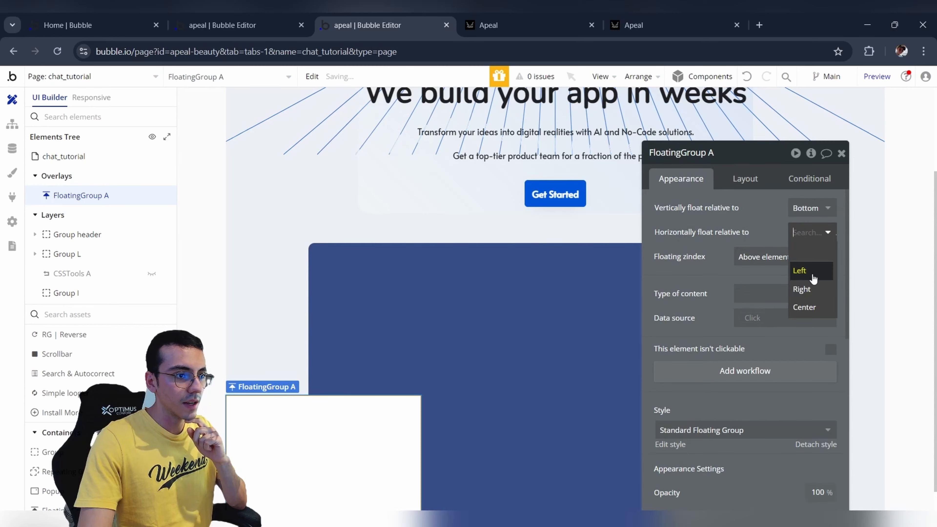
{"action": "left_click", "coordinate": [809, 290]}
Set the floating group's bottom and right margins to 30 px.
{"action": "scroll", "coordinate": [598, 322], "scroll_direction": "down", "scroll_amount": 3}
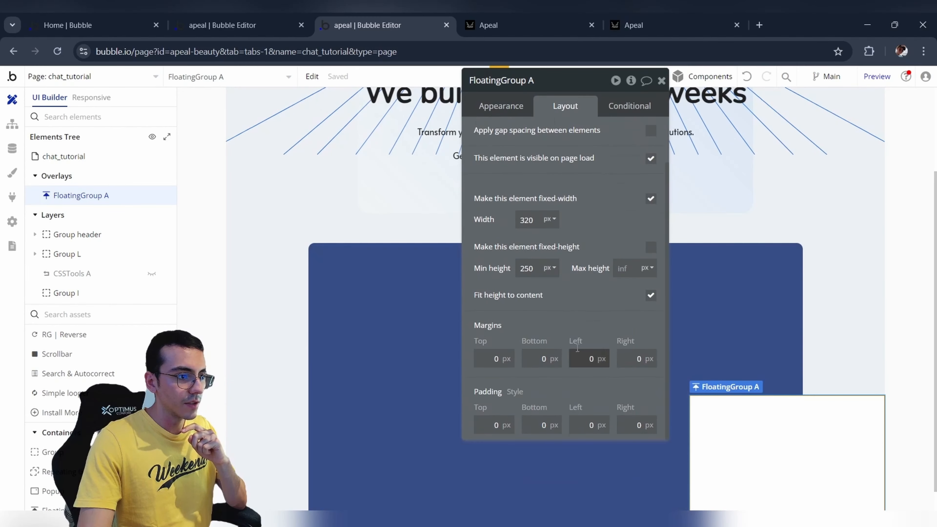
{"action": "left_click_drag", "start_coordinate": [551, 347], "coordinate": [523, 357]}
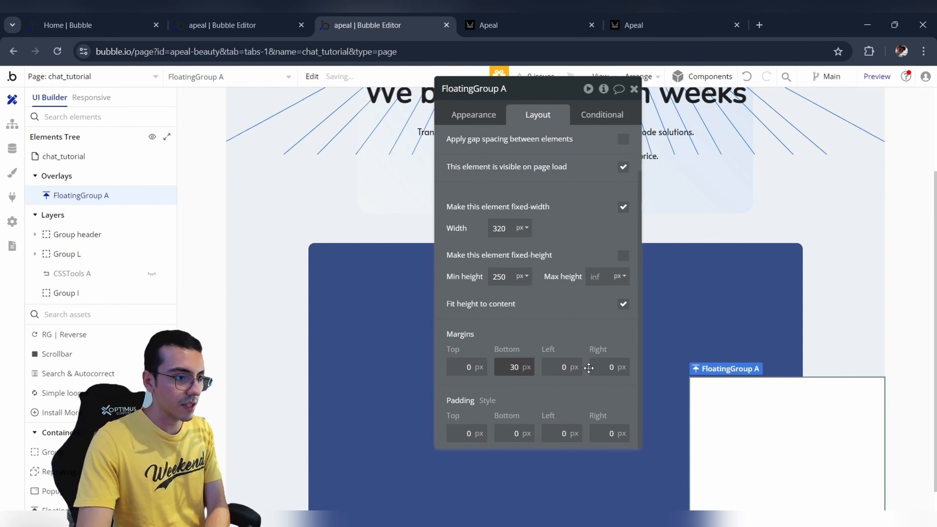
{"action": "left_click", "coordinate": [597, 368]}
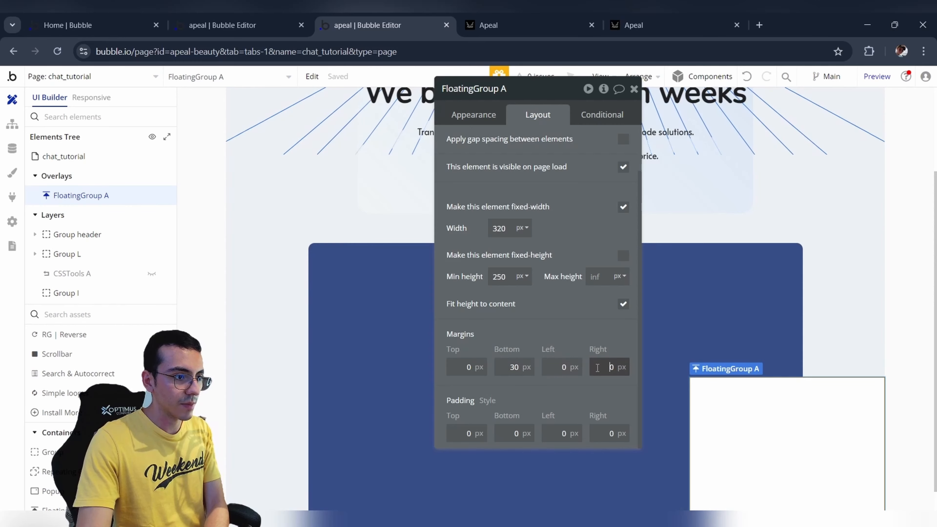
{"action": "type", "text": "3"}
Set the floating group's fixed width to 50 px and its minimum height to 50 px.
{"action": "double_click", "coordinate": [500, 228]}
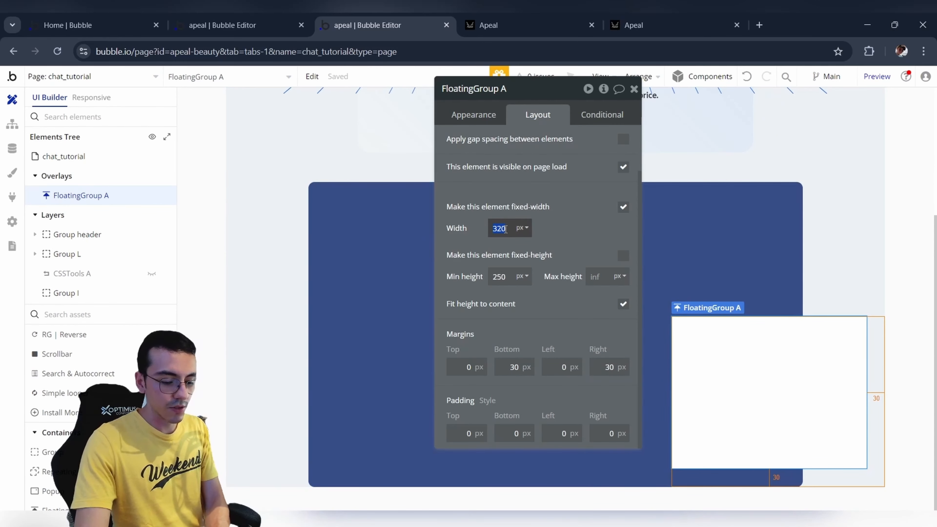
{"action": "type", "text": "50"}
{"action": "left_click", "coordinate": [502, 280]}
{"action": "type", "text": "5"}
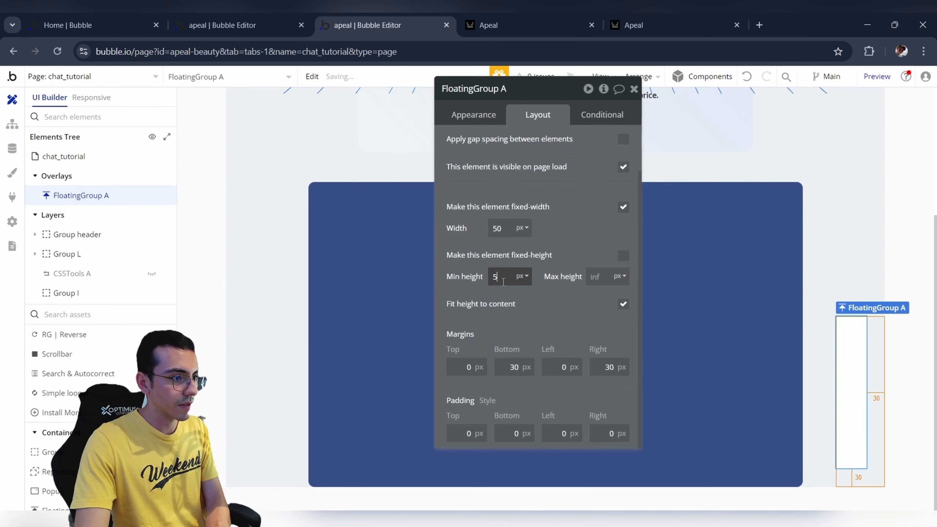
{"action": "type", "text": "0"}
{"action": "left_click", "coordinate": [559, 253]}
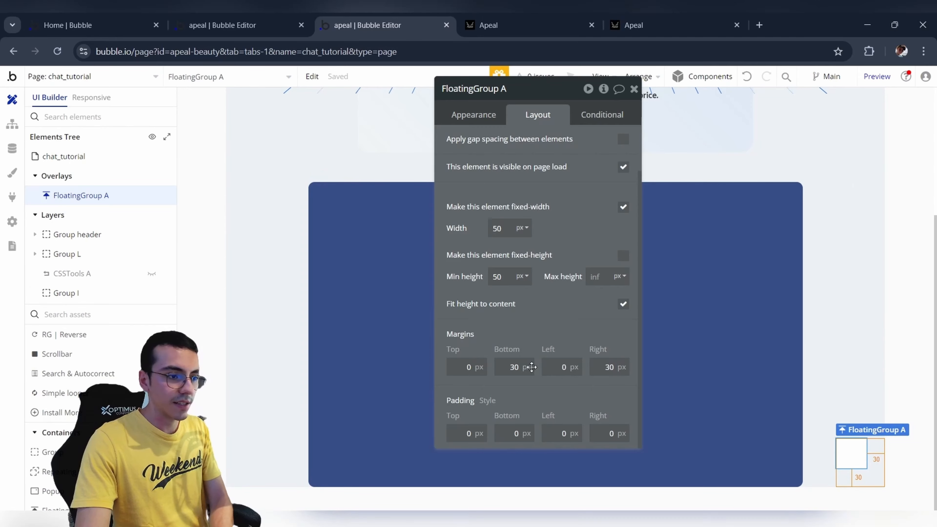
Place an icon inside the floating group, keeping the Star_border symbol.
{"action": "scroll", "coordinate": [72, 451], "scroll_direction": "up", "scroll_amount": 10}
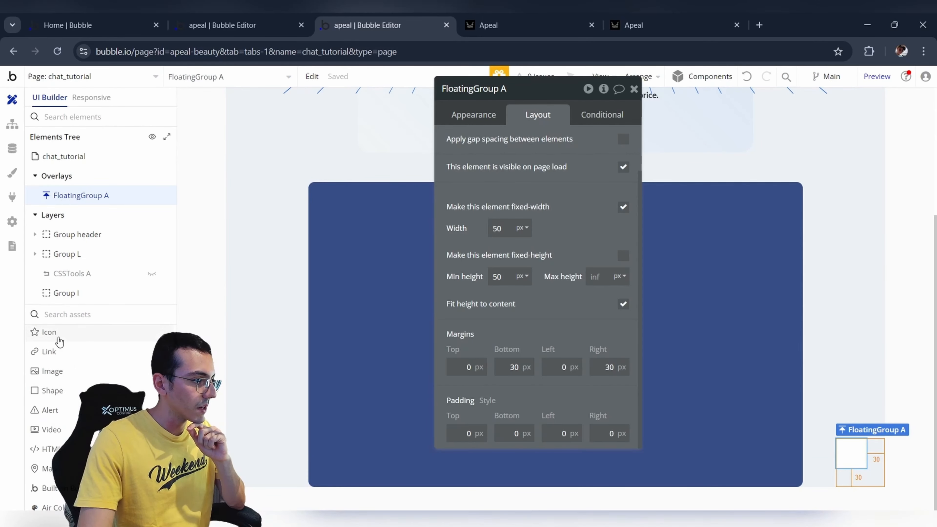
{"action": "left_click", "coordinate": [48, 333]}
{"action": "left_click", "coordinate": [859, 451]}
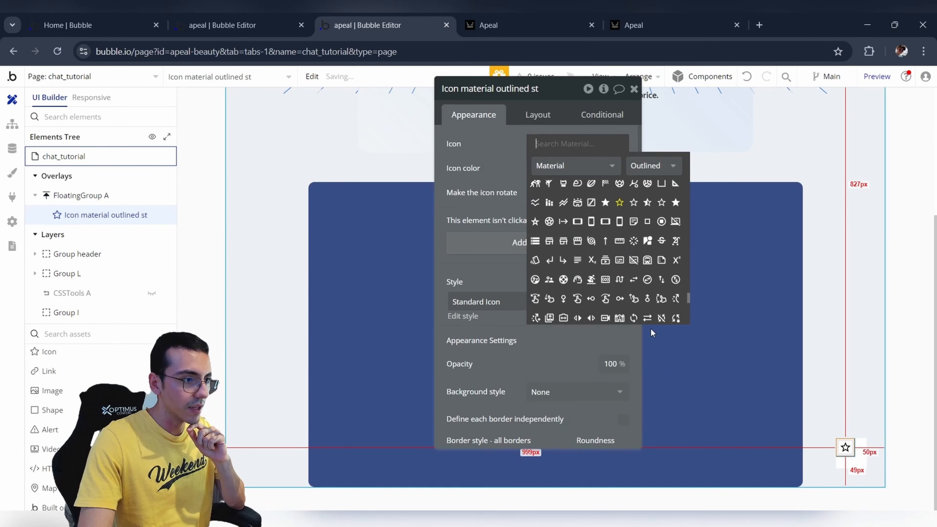
{"action": "left_click", "coordinate": [490, 174]}
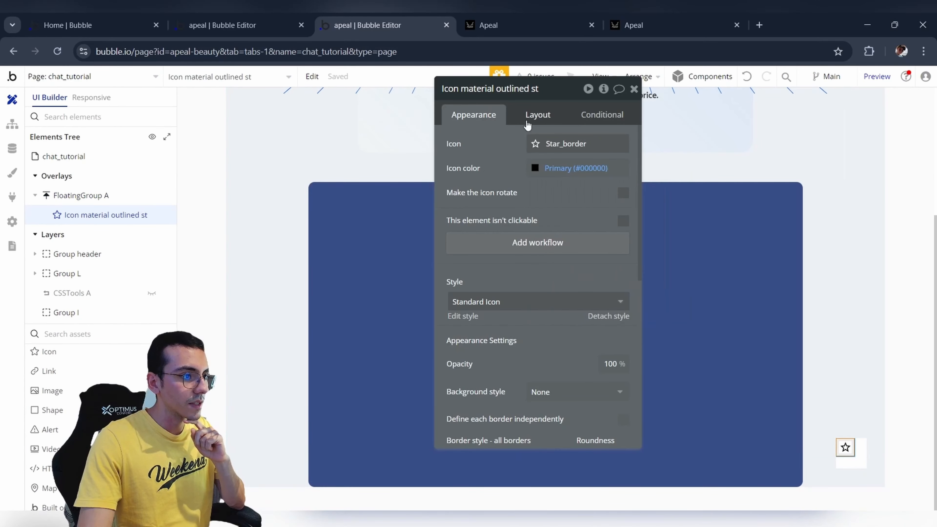
Centre the star icon within the floating group, using a column container layout with centre alignment.
{"action": "left_click", "coordinate": [542, 125]}
{"action": "left_click", "coordinate": [856, 469]}
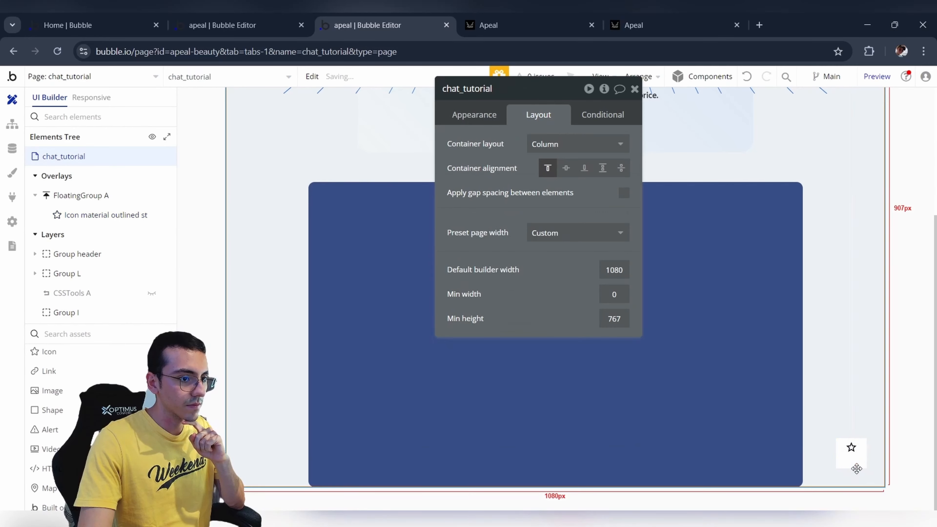
{"action": "left_click", "coordinate": [856, 469]}
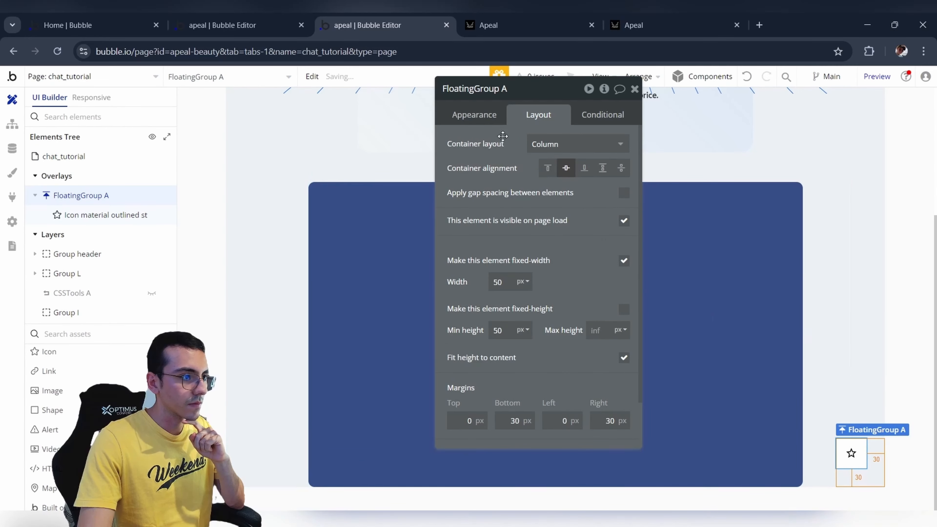
Set the floating group's background colour to #0255D9 and its corner roundness to 10.
{"action": "left_click", "coordinate": [483, 117]}
{"action": "scroll", "coordinate": [548, 326], "scroll_direction": "down", "scroll_amount": 5}
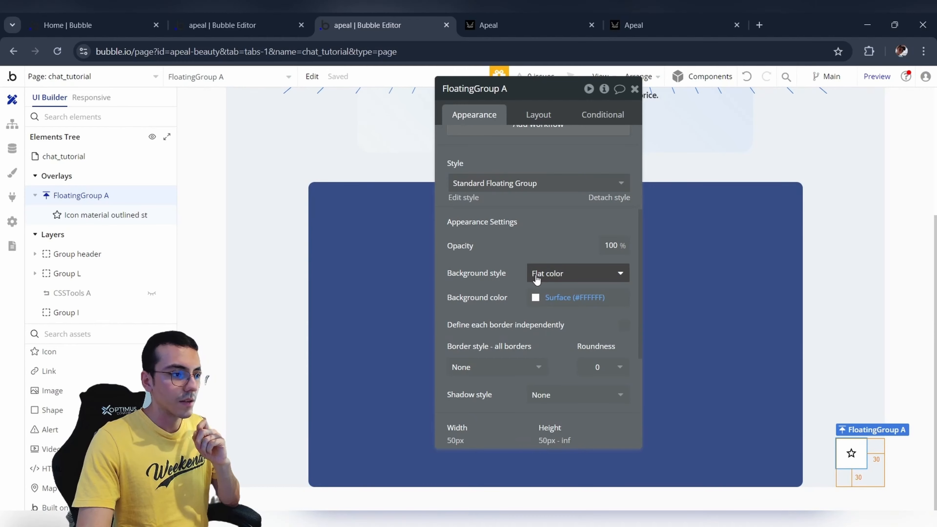
{"action": "left_click", "coordinate": [552, 298]}
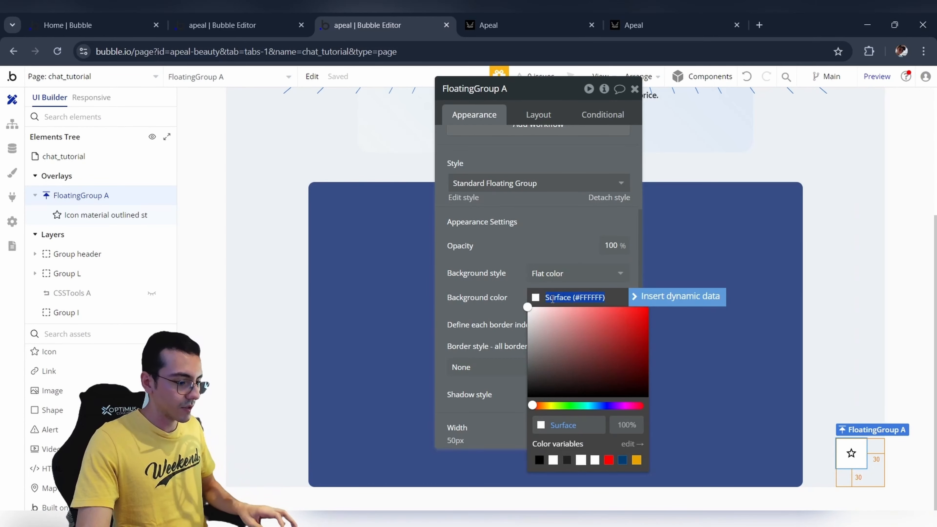
{"action": "type", "text": "#0255D9"}
{"action": "left_click", "coordinate": [506, 272]}
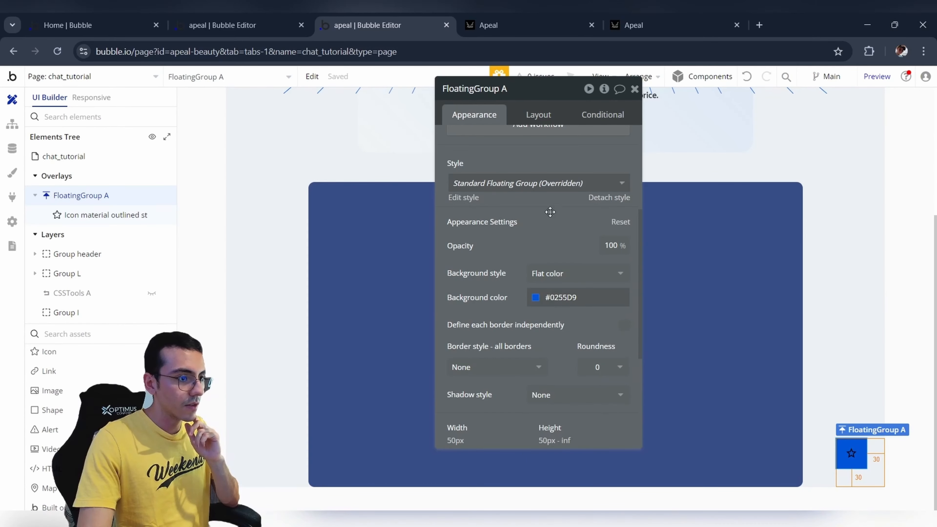
{"action": "left_click", "coordinate": [601, 367]}
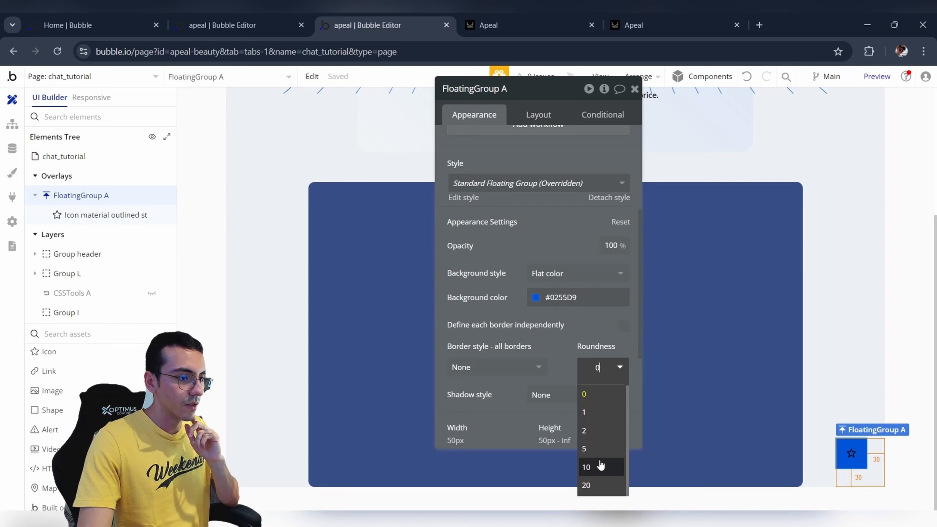
{"action": "left_click", "coordinate": [600, 470]}
Make the floating group's width fit its content instead of being fixed, with minimum width and height of 0 px.
{"action": "left_click", "coordinate": [538, 115]}
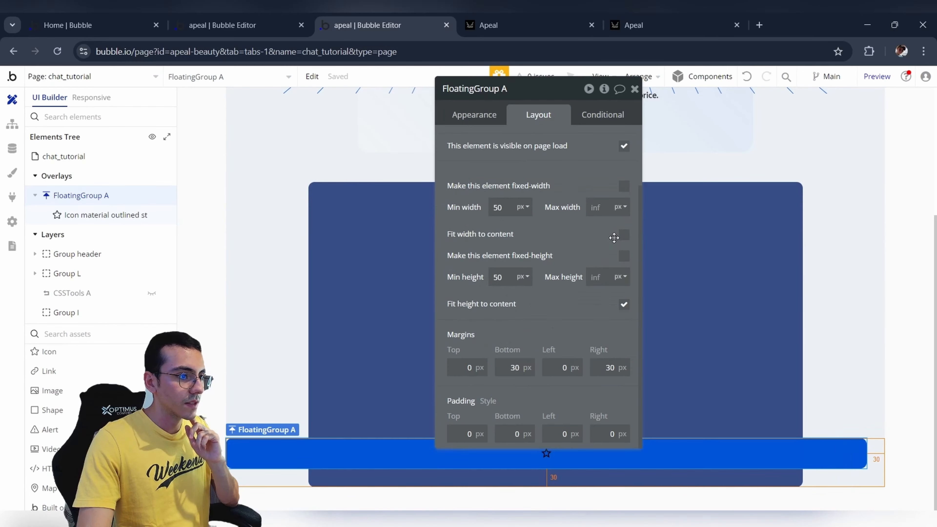
{"action": "left_click", "coordinate": [622, 235]}
{"action": "left_click", "coordinate": [510, 278]}
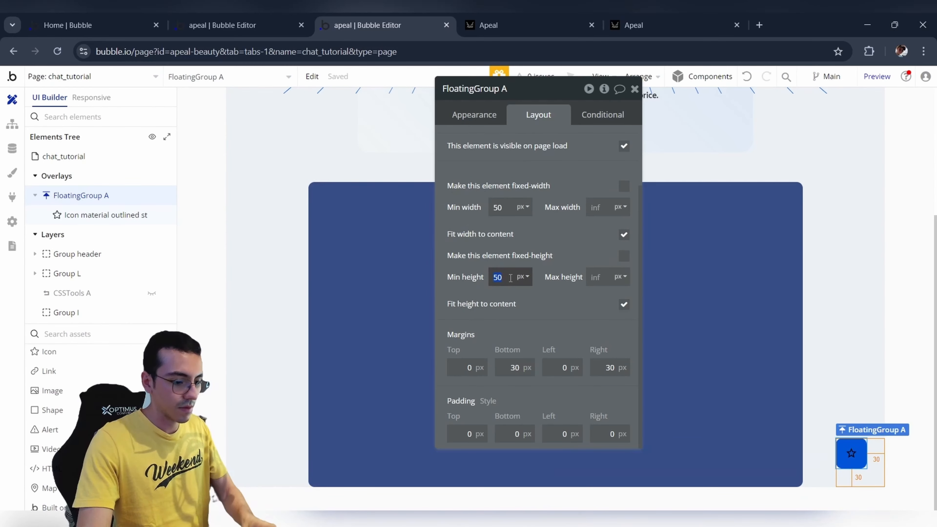
{"action": "key", "text": "BackSpace"}
{"action": "double_click", "coordinate": [497, 207]}
{"action": "key", "text": "BackSpace"}
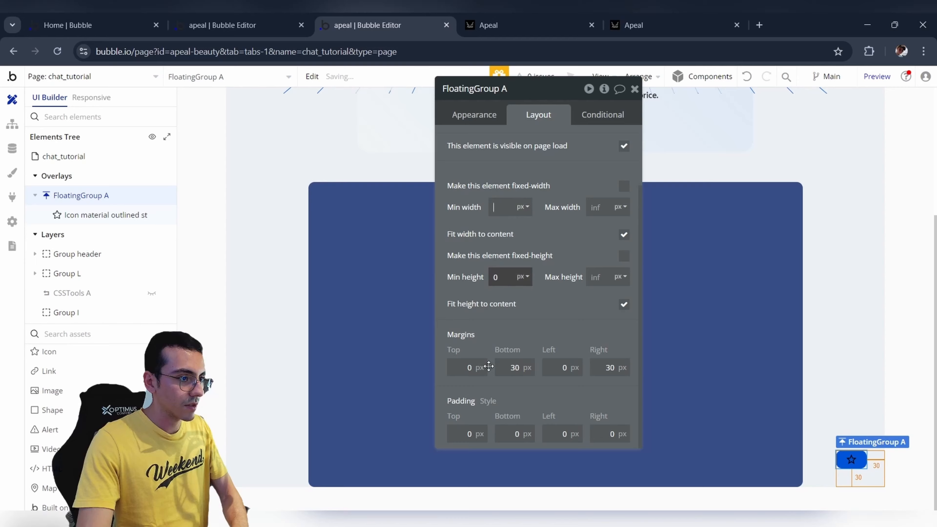
Set the floating group's padding to 10 px on all four sides.
{"action": "left_click", "coordinate": [465, 430]}
{"action": "type", "text": "1"}
{"action": "left_click", "coordinate": [503, 431]}
{"action": "type", "text": "1"}
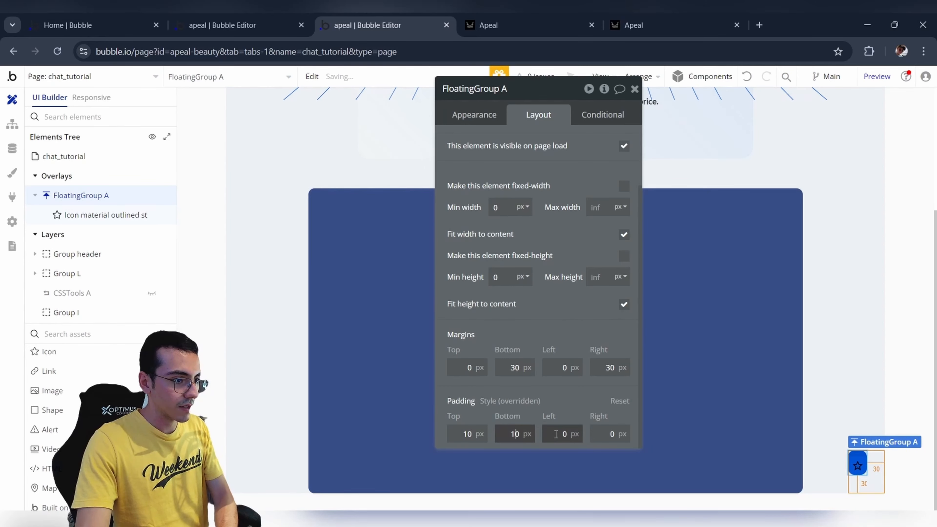
{"action": "left_click", "coordinate": [556, 434]}
{"action": "type", "text": "1"}
{"action": "left_click", "coordinate": [599, 434]}
{"action": "type", "text": "1"}
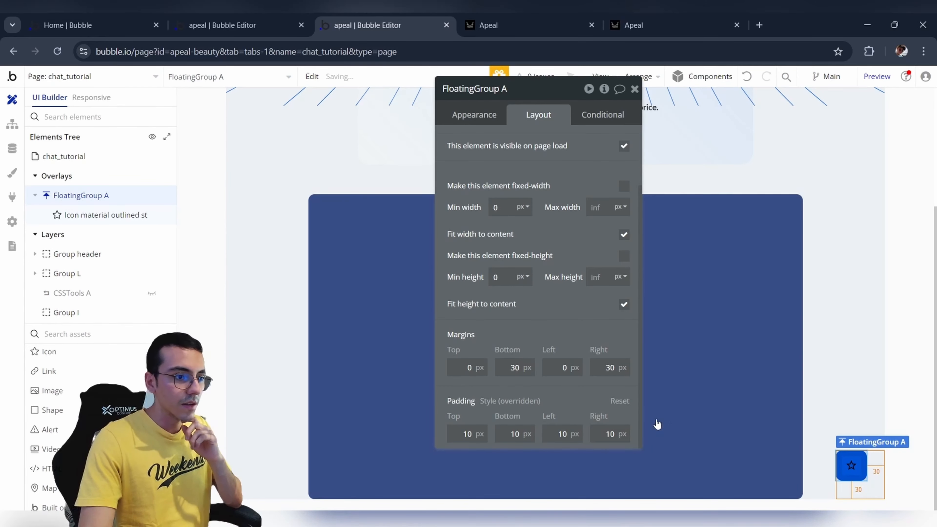
Replace the star icon with a white message-bubble symbol and set its width and height to 40 px.
{"action": "left_click", "coordinate": [854, 468]}
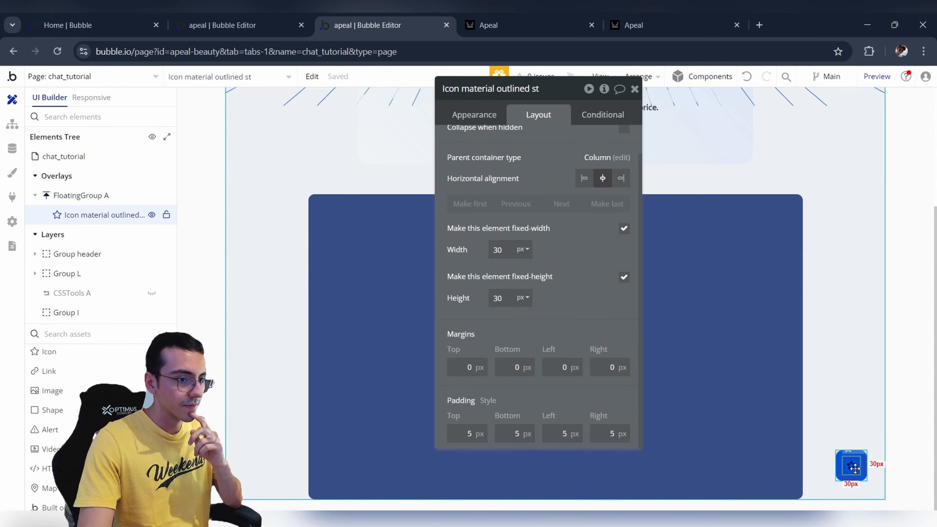
{"action": "left_click", "coordinate": [487, 121]}
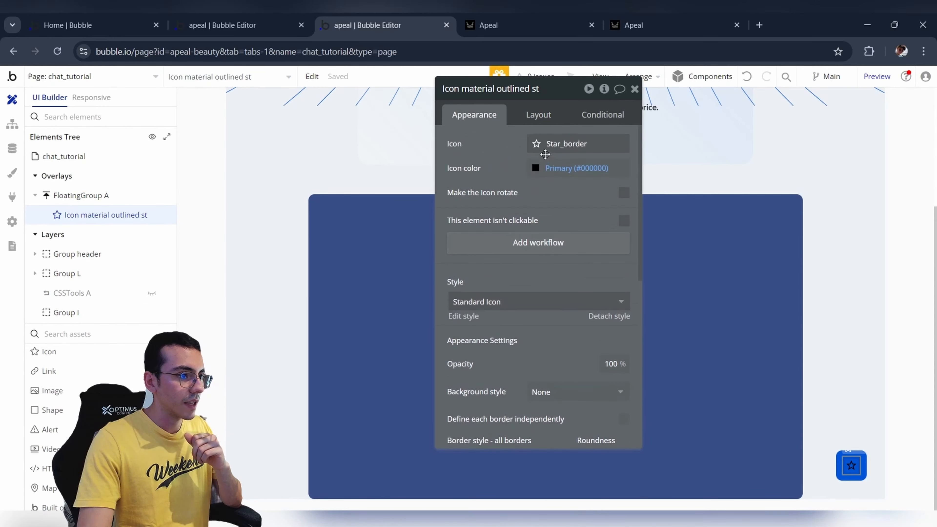
{"action": "left_click", "coordinate": [546, 144]}
{"action": "type", "text": "message"}
{"action": "left_click", "coordinate": [535, 188]}
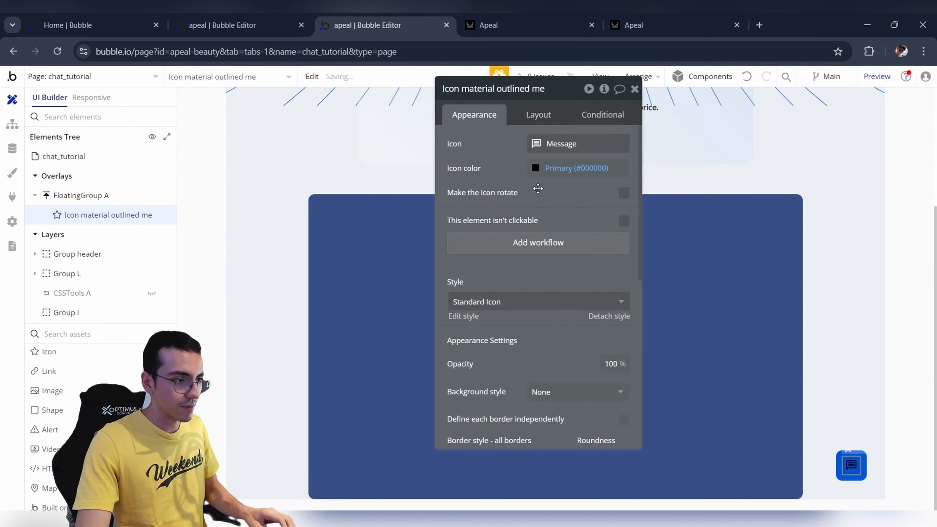
{"action": "left_click", "coordinate": [561, 168]}
{"action": "left_click", "coordinate": [554, 330]}
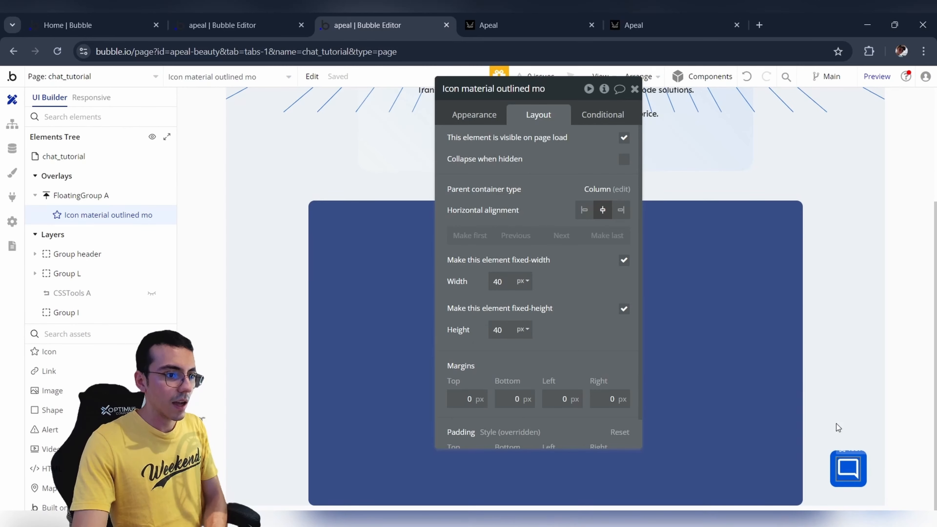
{"action": "scroll", "coordinate": [839, 430], "scroll_direction": "down", "scroll_amount": 1}
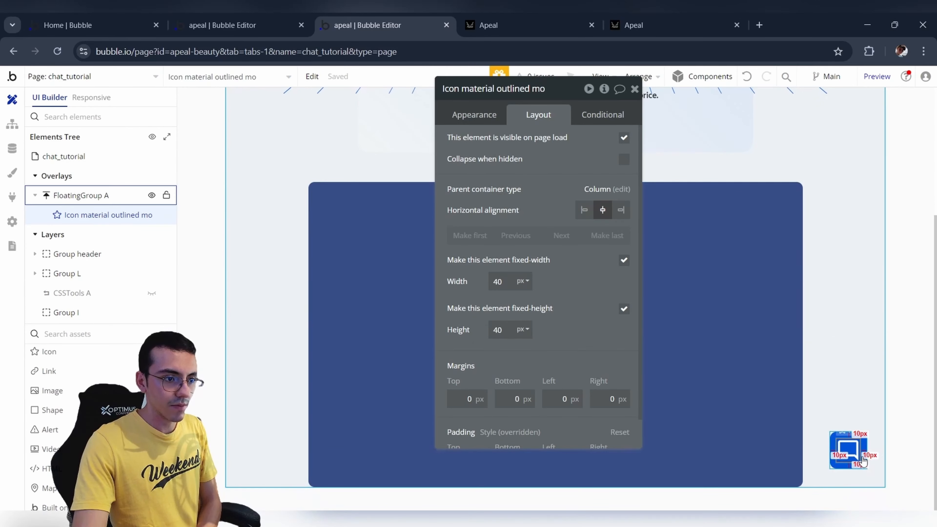
{"action": "left_click", "coordinate": [864, 466]}
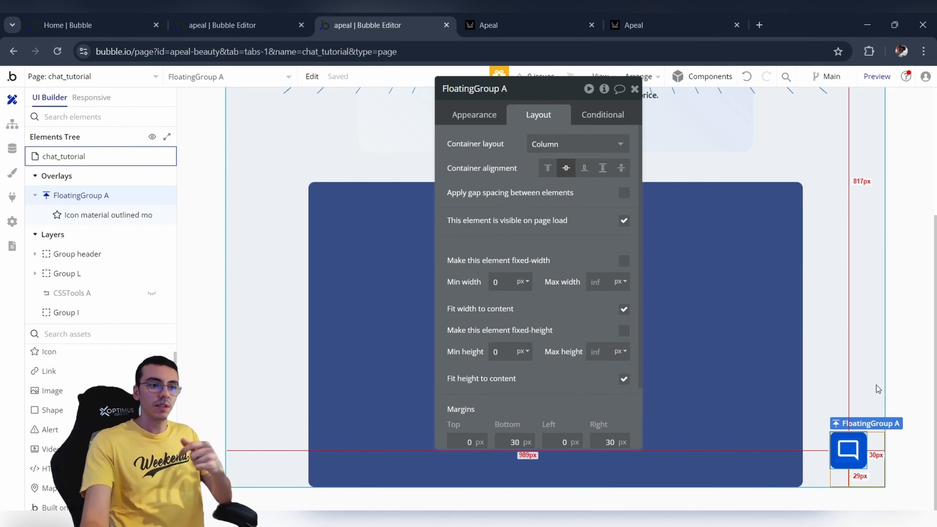
{"action": "scroll", "coordinate": [865, 382], "scroll_direction": "up", "scroll_amount": 5}
{"action": "scroll", "coordinate": [845, 311], "scroll_direction": "down", "scroll_amount": 5}
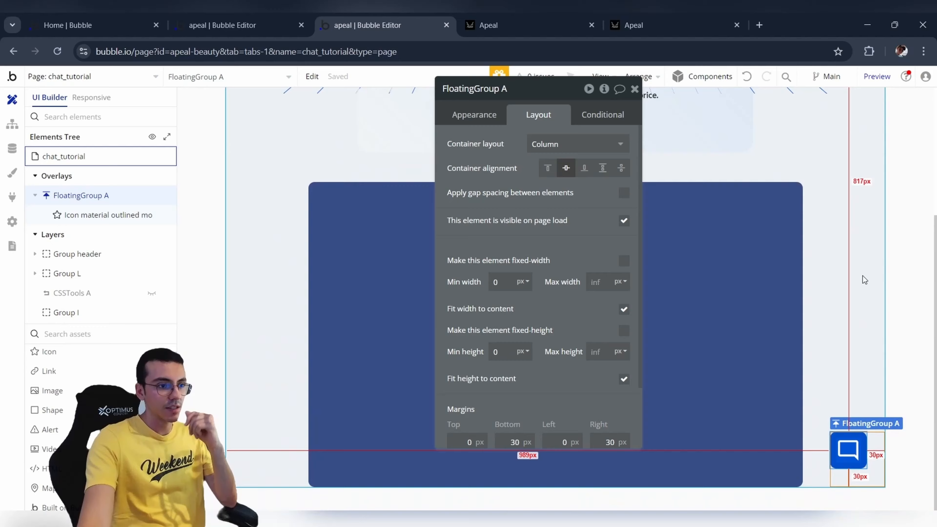
Place a second floating group on the page for the chat window.
{"action": "left_click", "coordinate": [635, 89]}
{"action": "scroll", "coordinate": [107, 398], "scroll_direction": "down", "scroll_amount": 10}
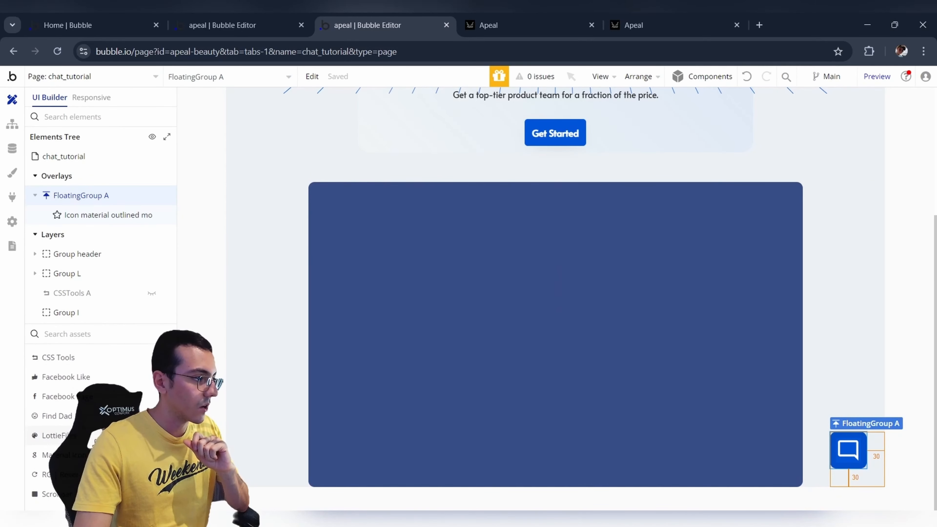
{"action": "left_click", "coordinate": [90, 420]}
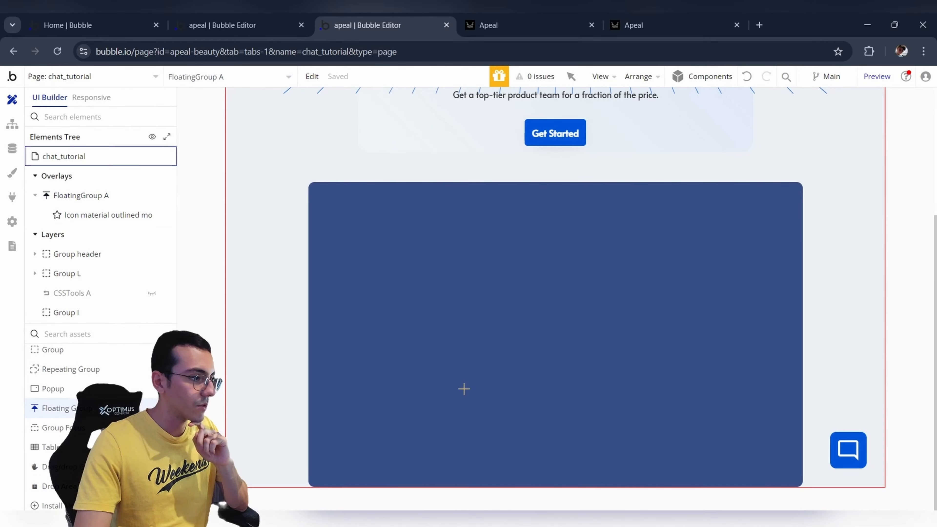
{"action": "left_click", "coordinate": [856, 283]}
{"action": "scroll", "coordinate": [396, 286], "scroll_direction": "up", "scroll_amount": 5}
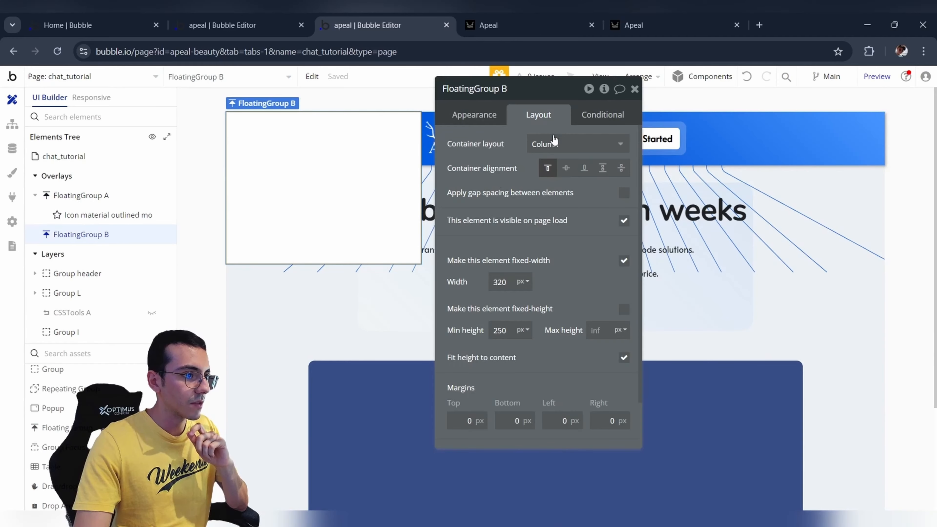
Make FloatingGroup B float vertically relative to Bottom and horizontally relative to Right.
{"action": "left_click", "coordinate": [476, 114]}
{"action": "left_click", "coordinate": [612, 144]}
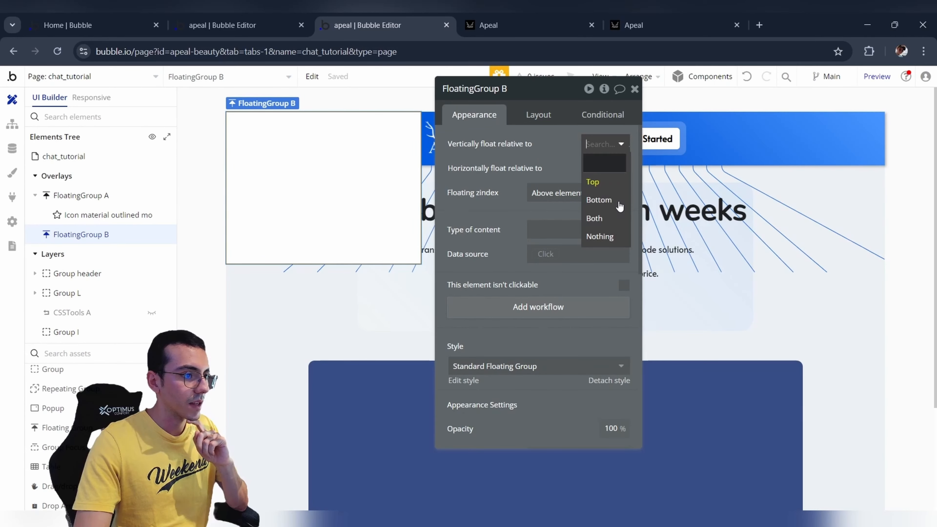
{"action": "left_click", "coordinate": [595, 199]}
{"action": "left_click", "coordinate": [594, 166]}
{"action": "left_click", "coordinate": [595, 223]}
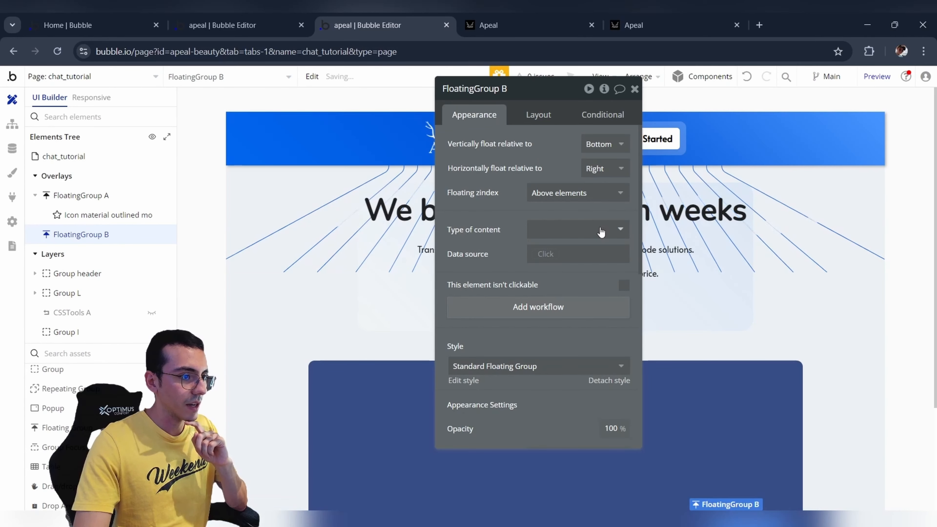
{"action": "scroll", "coordinate": [508, 232], "scroll_direction": "down", "scroll_amount": 5}
{"action": "scroll", "coordinate": [366, 314], "scroll_direction": "down", "scroll_amount": 3}
{"action": "scroll", "coordinate": [365, 314], "scroll_direction": "up", "scroll_amount": 3}
{"action": "scroll", "coordinate": [560, 266], "scroll_direction": "up", "scroll_amount": 5}
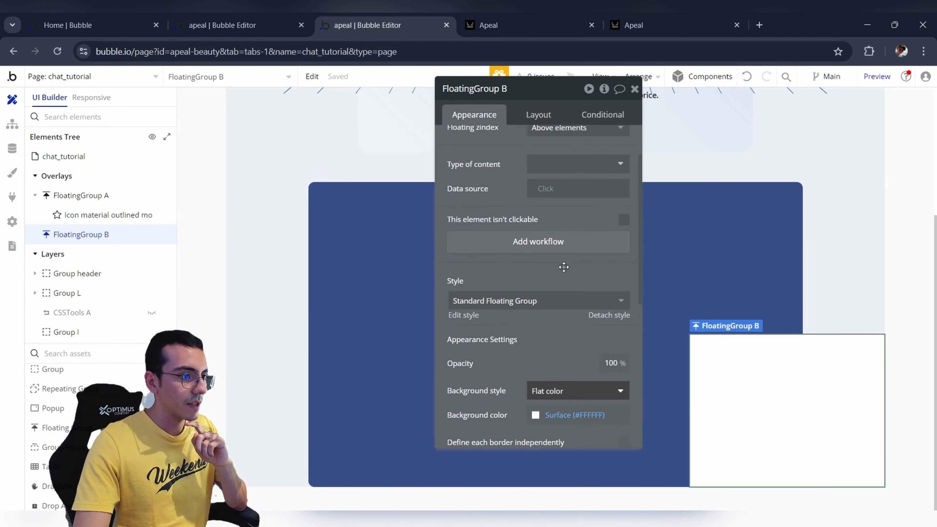
Remove FloatingGroup B's fixed width, fit its width to content, and set both minimum and maximum width to 550 px.
{"action": "left_click", "coordinate": [538, 118]}
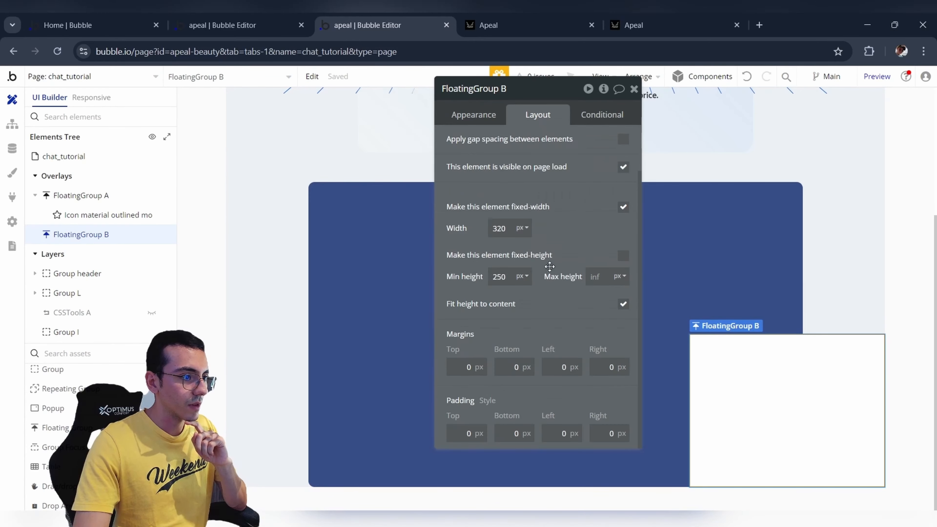
{"action": "left_click", "coordinate": [626, 210]}
{"action": "left_click", "coordinate": [624, 259]}
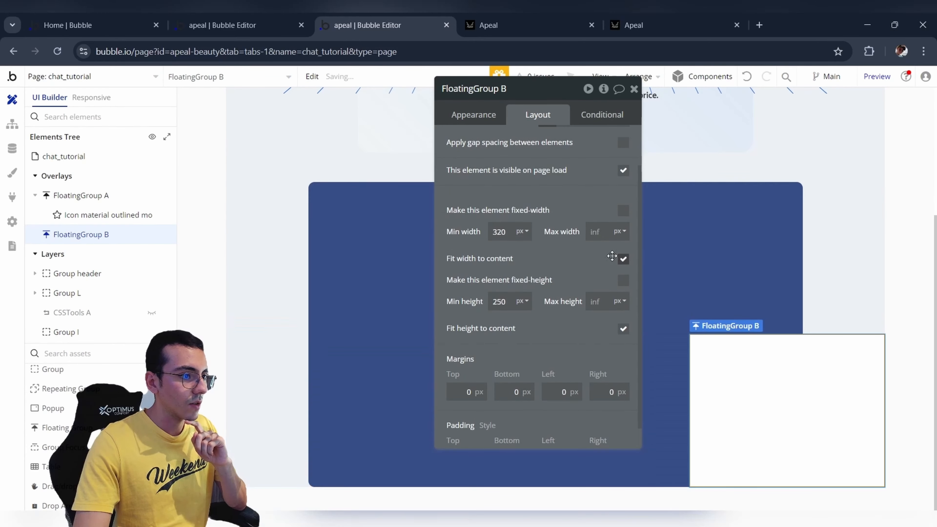
{"action": "left_click", "coordinate": [599, 232]}
{"action": "type", "text": "550"}
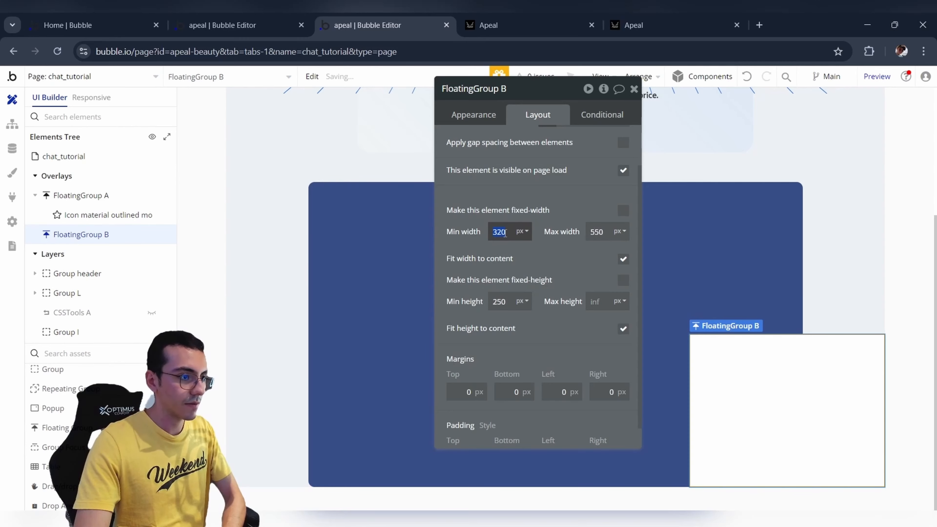
{"action": "left_click", "coordinate": [505, 232]}
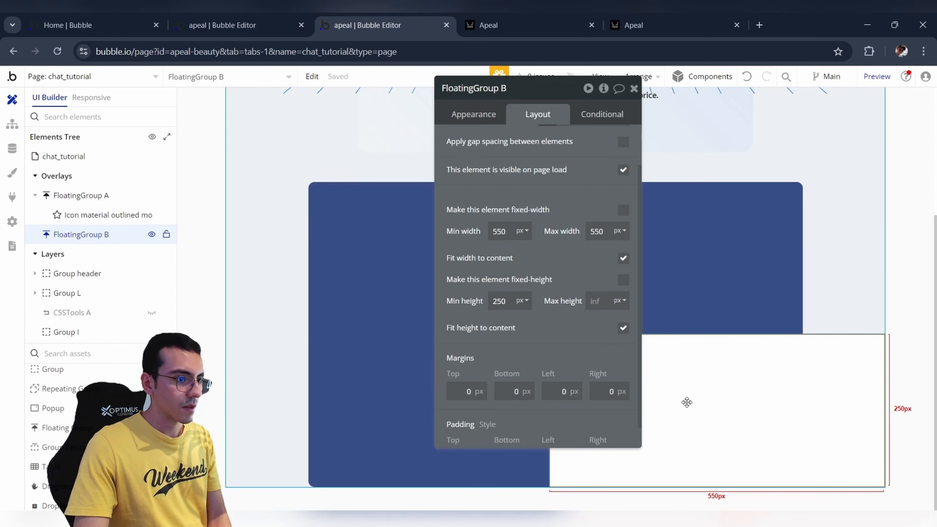
Set FloatingGroup B's padding to 20 px on all four sides.
{"action": "scroll", "coordinate": [475, 431], "scroll_direction": "down", "scroll_amount": 1}
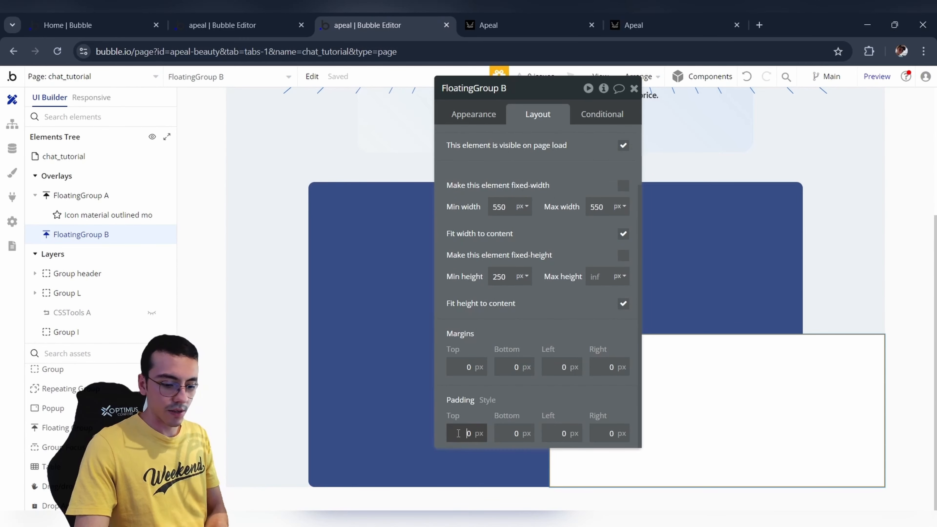
{"action": "left_click", "coordinate": [517, 434]}
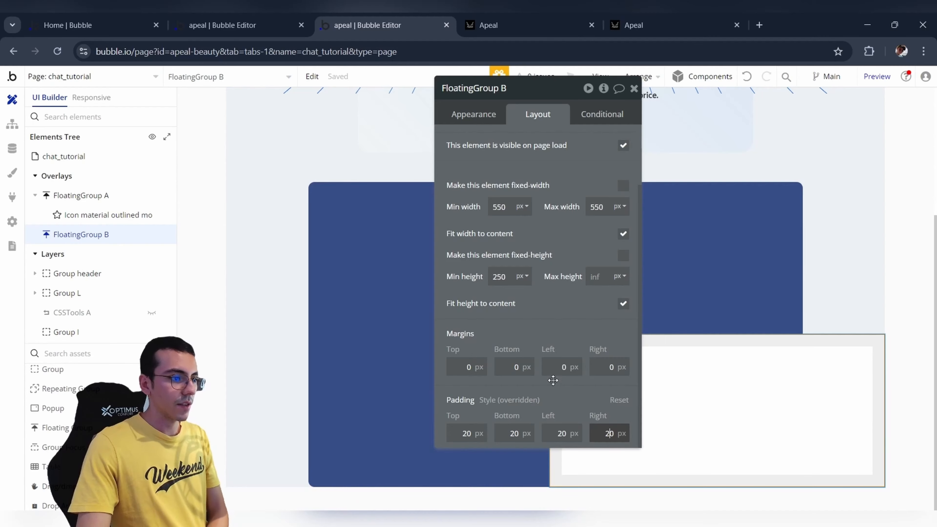
{"action": "left_click", "coordinate": [553, 380]}
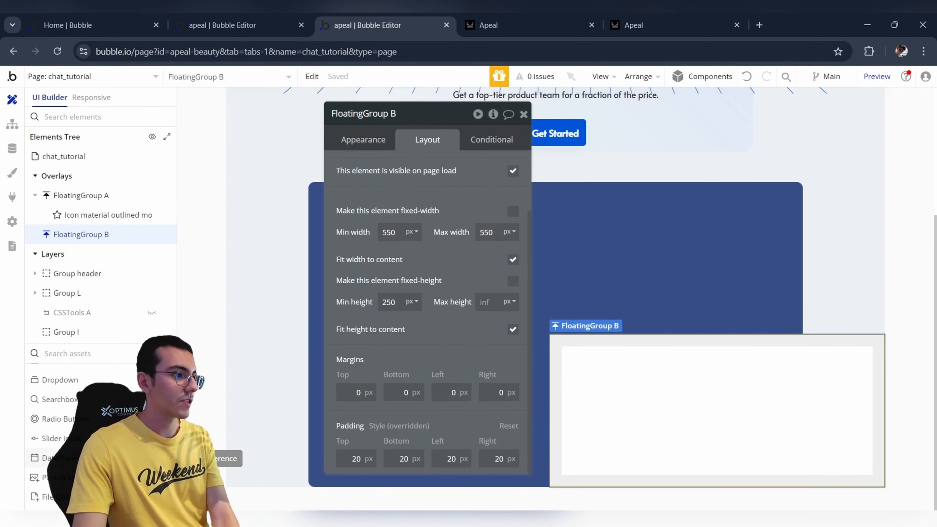
Add a group inside FloatingGroup B and duplicate it to get a second group there.
{"action": "scroll", "coordinate": [85, 424], "scroll_direction": "down", "scroll_amount": 5}
{"action": "left_click", "coordinate": [53, 428]}
{"action": "left_click", "coordinate": [698, 387]}
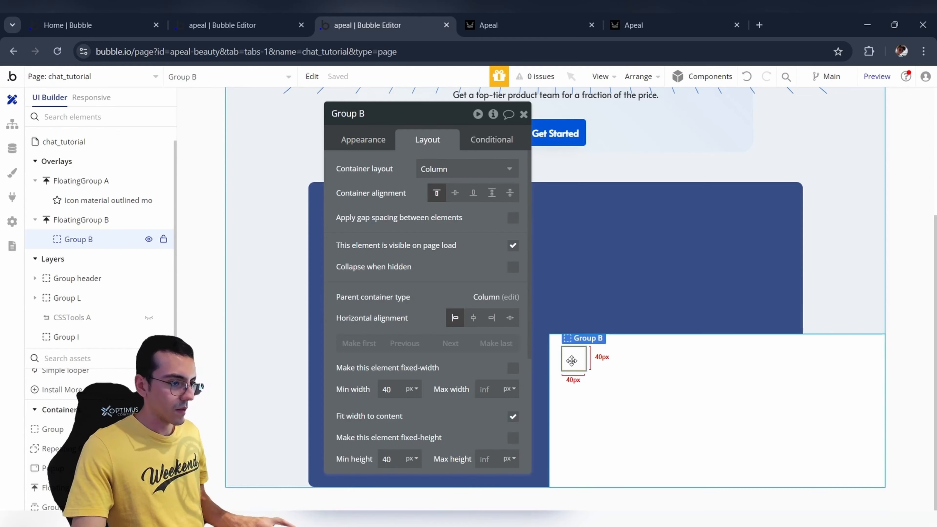
{"action": "key", "text": "ctrl+d"}
Place a text element reading "Chat" inside Group B.
{"action": "left_click", "coordinate": [576, 354]}
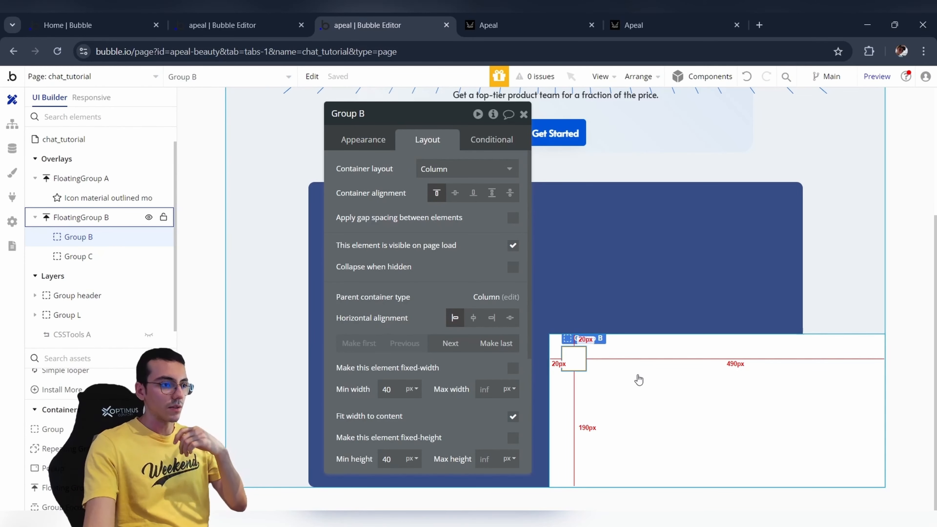
{"action": "left_click", "coordinate": [638, 379]}
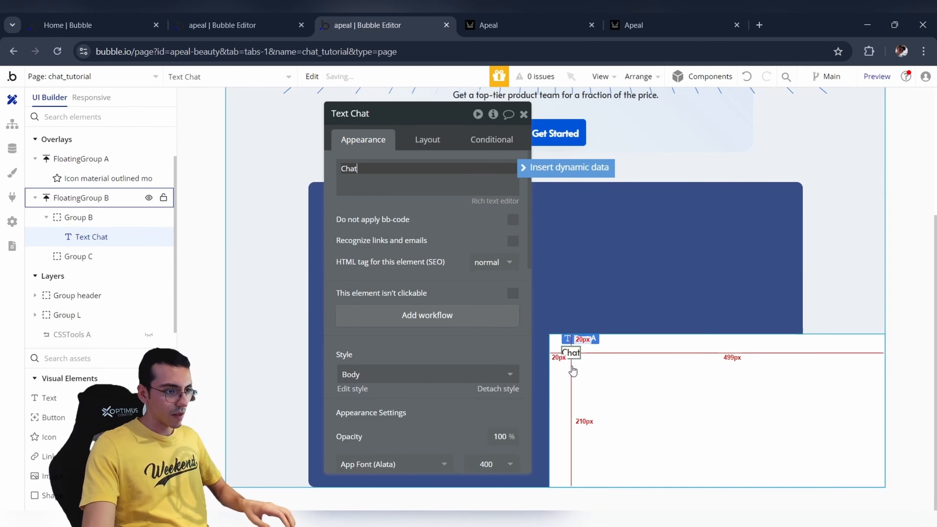
Give Group B a row layout with space-around alignment, disable fitting its width to content, and set its minimum width to 0 px.
{"action": "left_click", "coordinate": [573, 366]}
{"action": "left_click", "coordinate": [432, 141]}
{"action": "left_click", "coordinate": [467, 169]}
{"action": "left_click", "coordinate": [451, 245]}
{"action": "scroll", "coordinate": [512, 376], "scroll_direction": "down", "scroll_amount": 1}
{"action": "left_click", "coordinate": [513, 367]}
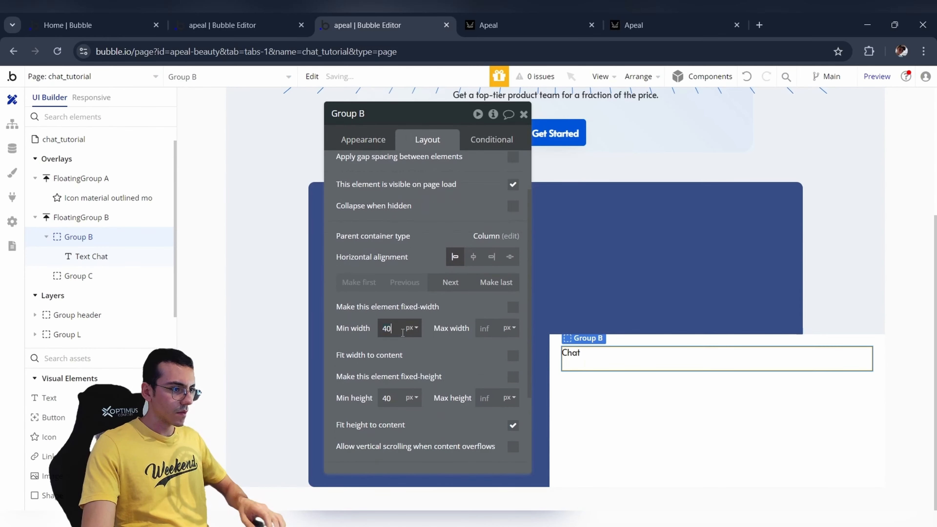
{"action": "scroll", "coordinate": [458, 260], "scroll_direction": "up", "scroll_amount": 2}
{"action": "left_click", "coordinate": [509, 192]}
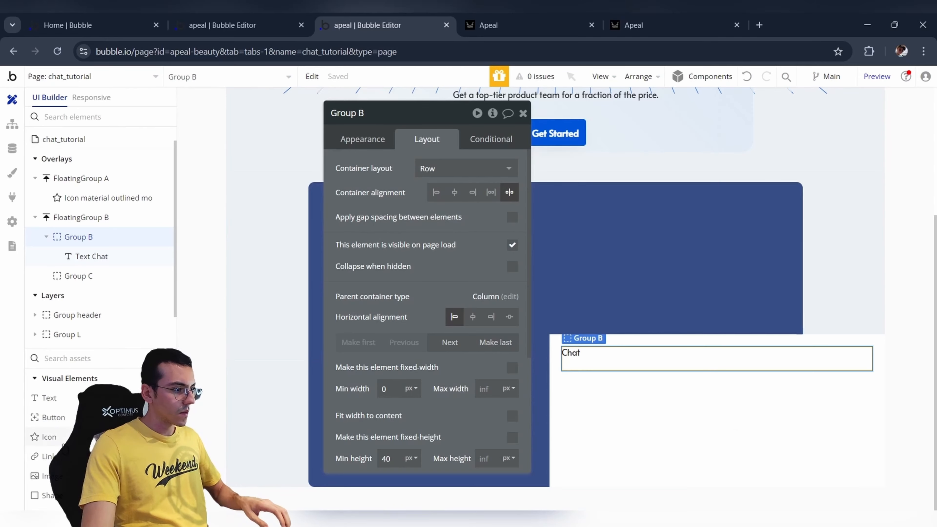
{"action": "scroll", "coordinate": [65, 449], "scroll_direction": "down", "scroll_amount": 5}
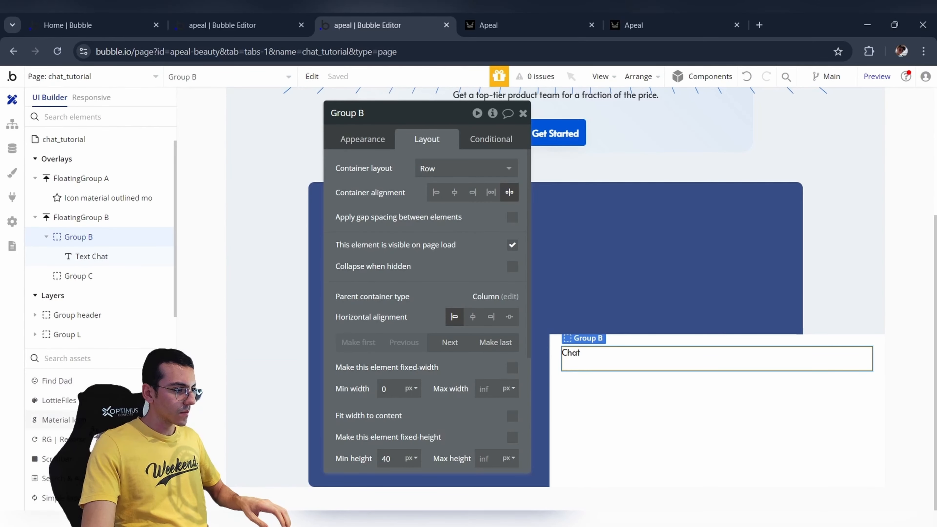
Place a Material icon in Group B beside the Chat text and set it to the close icon.
{"action": "left_click", "coordinate": [93, 428]}
{"action": "left_click", "coordinate": [775, 358]}
{"action": "left_click", "coordinate": [480, 168]}
{"action": "type", "text": "close"}
{"action": "left_click", "coordinate": [438, 192]}
{"action": "left_click", "coordinate": [428, 139]}
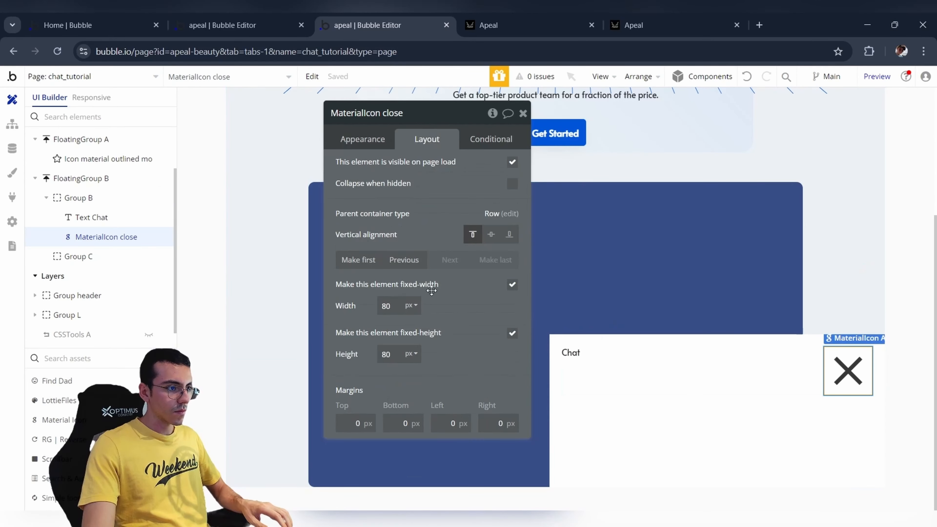
Set the close icon's fixed width and height to 30 px each.
{"action": "double_click", "coordinate": [386, 306]}
{"action": "type", "text": "40"}
{"action": "double_click", "coordinate": [386, 354]}
{"action": "type", "text": "40"}
{"action": "double_click", "coordinate": [387, 354]}
{"action": "type", "text": "30"}
{"action": "double_click", "coordinate": [391, 307]}
{"action": "type", "text": "3"}
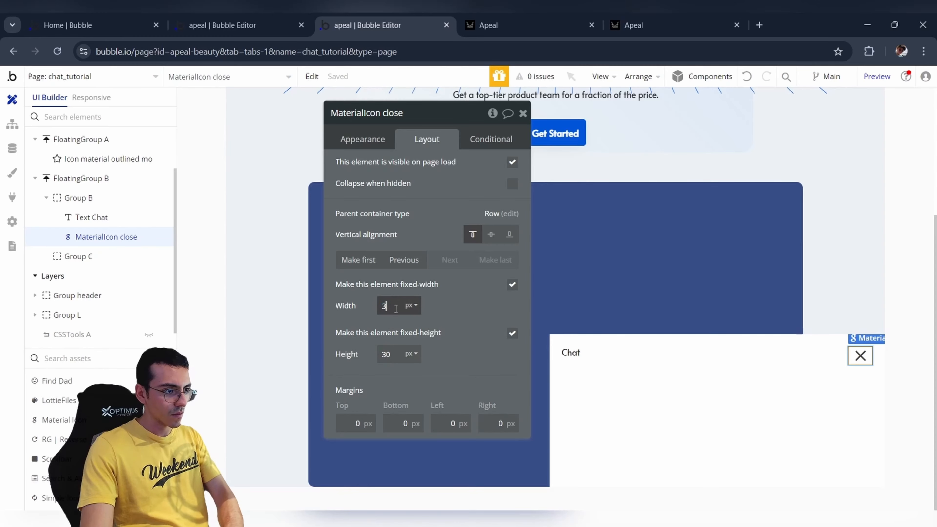
{"action": "type", "text": "0"}
Set the font size of the Chat text to 24.
{"action": "left_click", "coordinate": [571, 353]}
{"action": "left_click", "coordinate": [362, 140]}
{"action": "scroll", "coordinate": [370, 277], "scroll_direction": "down", "scroll_amount": 3}
{"action": "left_click", "coordinate": [378, 366]}
{"action": "scroll", "coordinate": [364, 425], "scroll_direction": "down", "scroll_amount": 3}
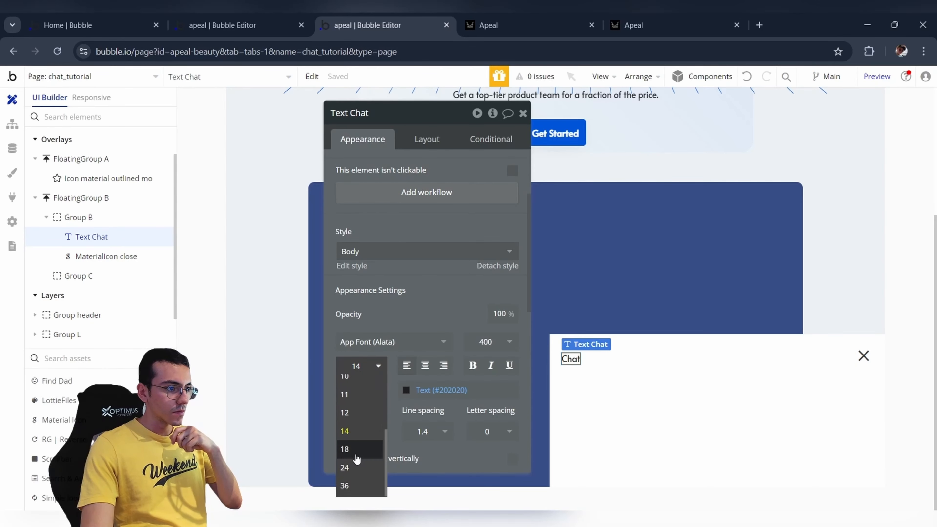
{"action": "left_click", "coordinate": [356, 456]}
{"action": "left_click", "coordinate": [377, 366]}
{"action": "scroll", "coordinate": [375, 445], "scroll_direction": "down", "scroll_amount": 3}
{"action": "left_click", "coordinate": [373, 467]}
Apply gap spacing between the elements of FloatingGroup B with a 10 px row gap.
{"action": "left_click", "coordinate": [567, 387]}
{"action": "left_click", "coordinate": [556, 380]}
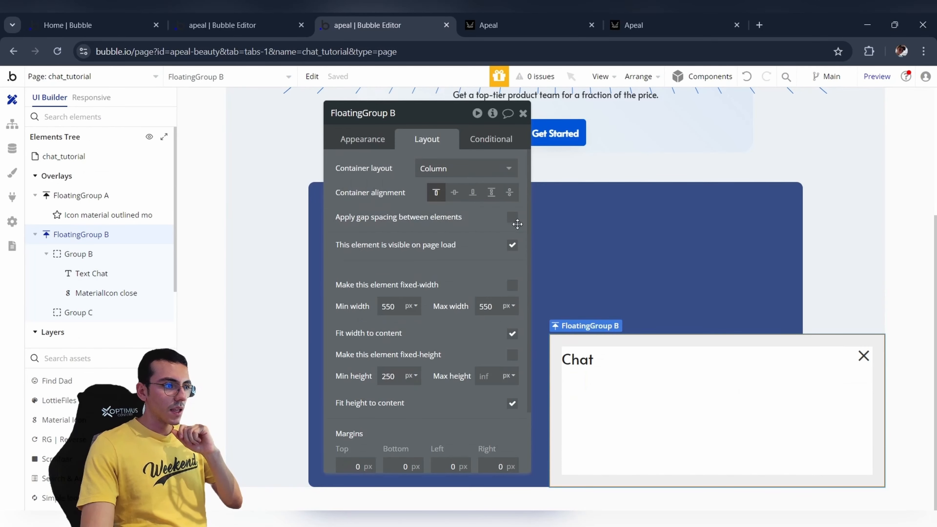
{"action": "left_click", "coordinate": [512, 218]}
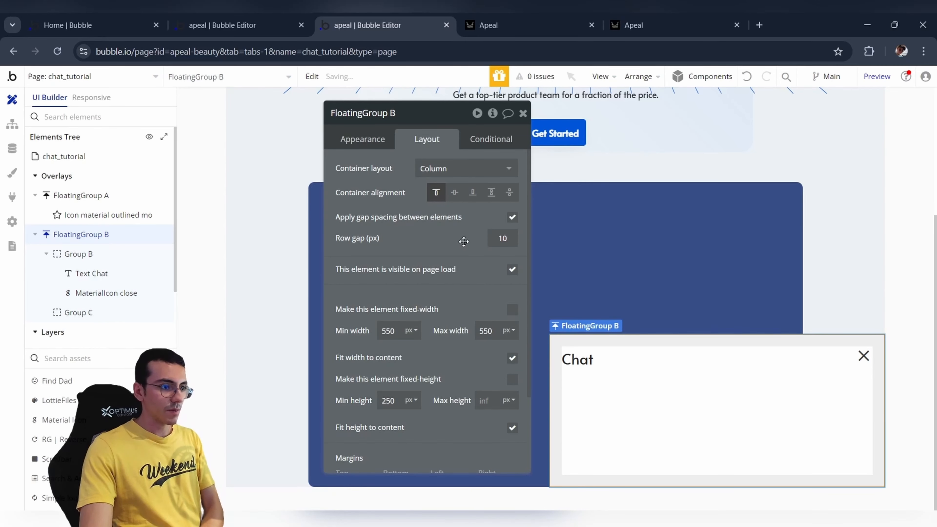
Disable fitting Group C's width to its content.
{"action": "left_click", "coordinate": [575, 386]}
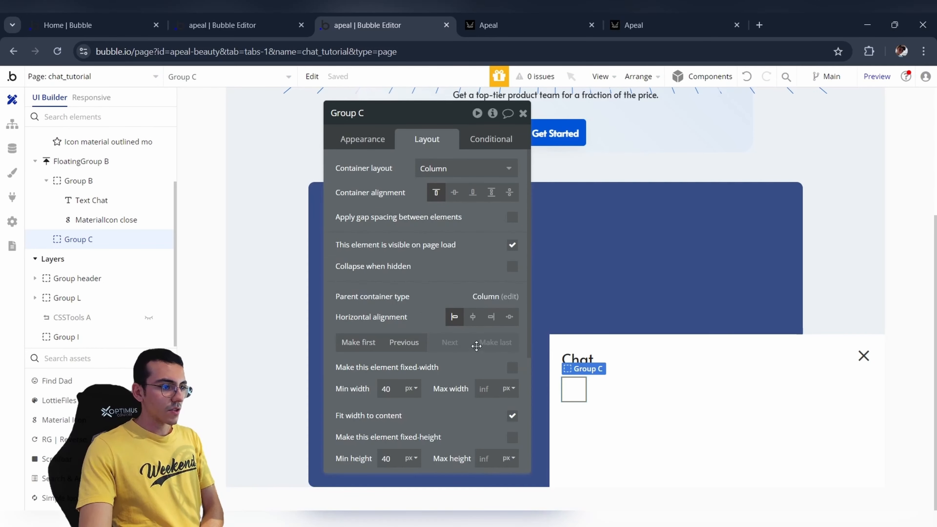
{"action": "scroll", "coordinate": [476, 345], "scroll_direction": "down", "scroll_amount": 2}
{"action": "left_click", "coordinate": [512, 355]}
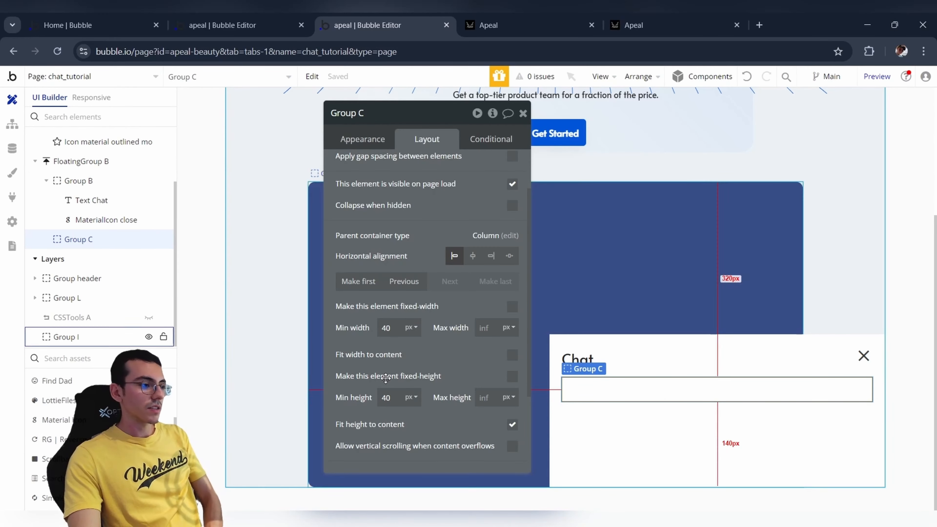
Place a group inside Group C and duplicate it to get a second group there.
{"action": "scroll", "coordinate": [74, 406], "scroll_direction": "down", "scroll_amount": 3}
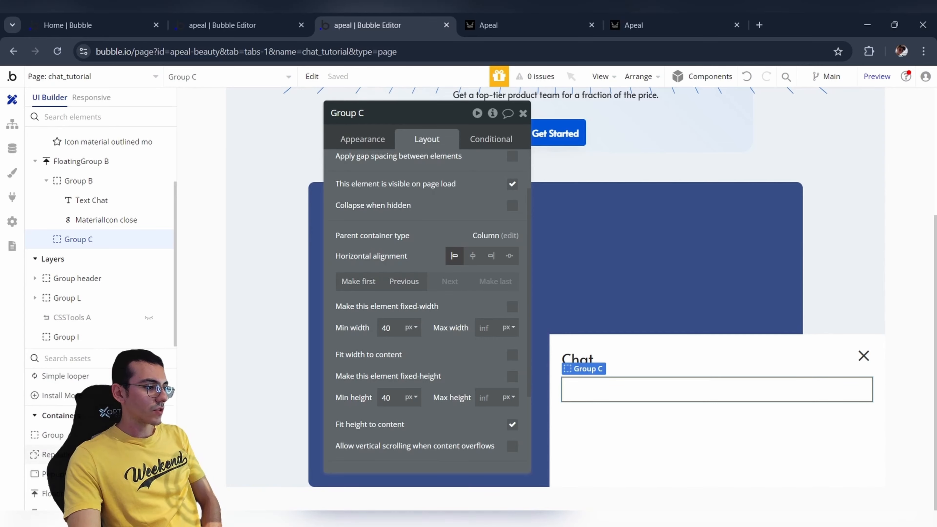
{"action": "left_click", "coordinate": [74, 436]}
{"action": "left_click", "coordinate": [575, 387]}
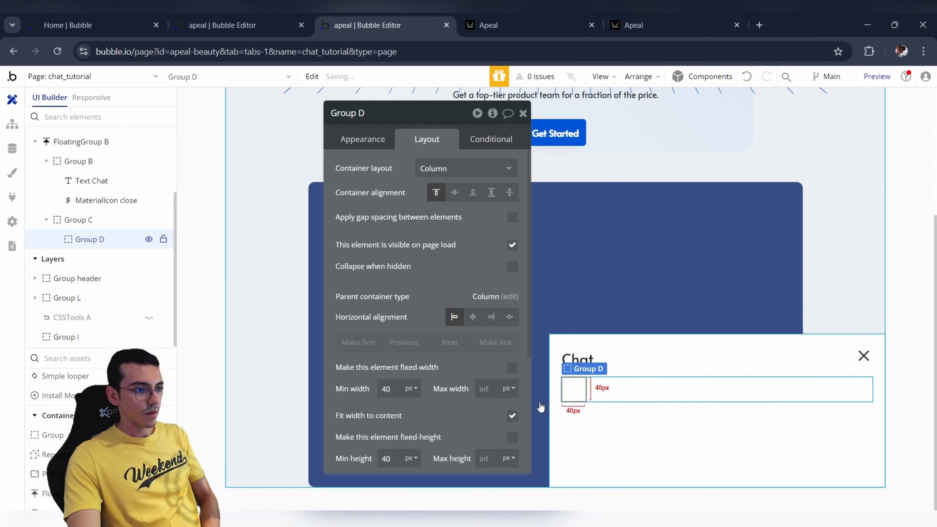
{"action": "key", "text": "ctrl+d"}
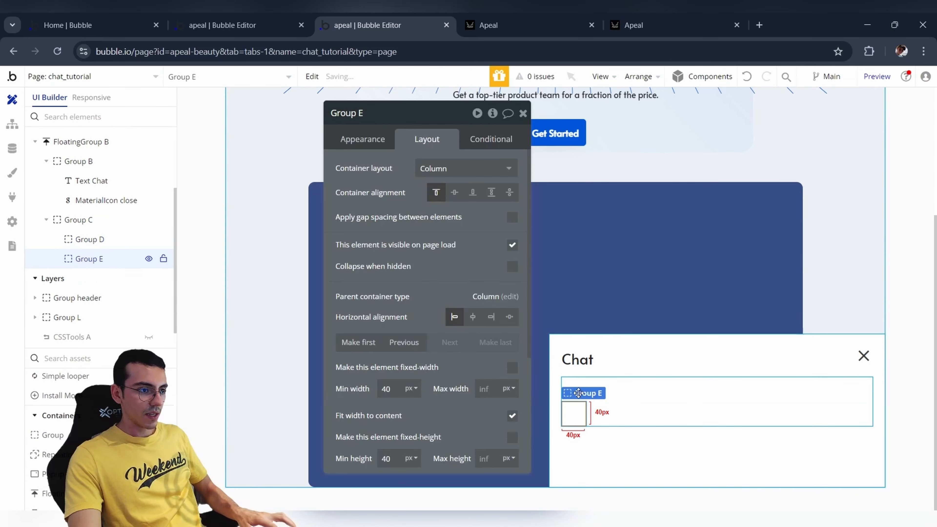
Disable fitting Group D's width to its content.
{"action": "left_click", "coordinate": [644, 400]}
{"action": "left_click", "coordinate": [572, 390]}
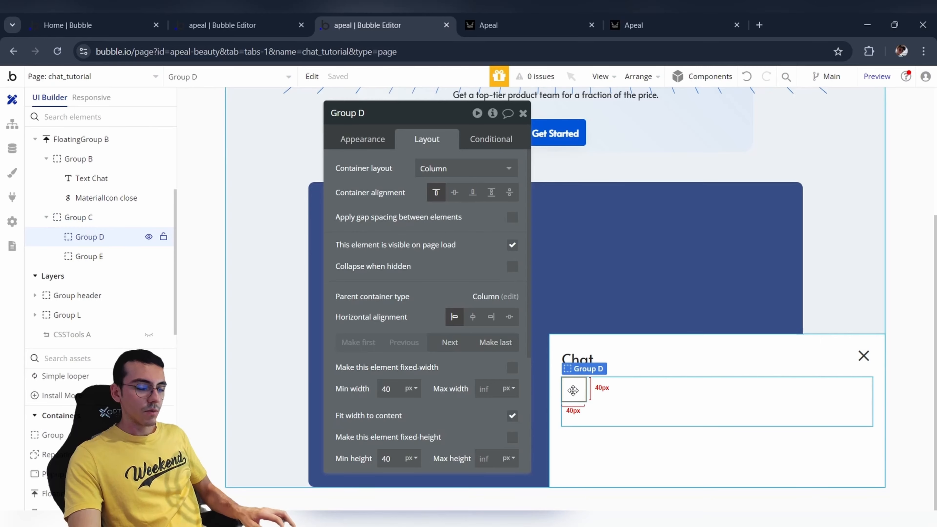
{"action": "left_click", "coordinate": [379, 147]}
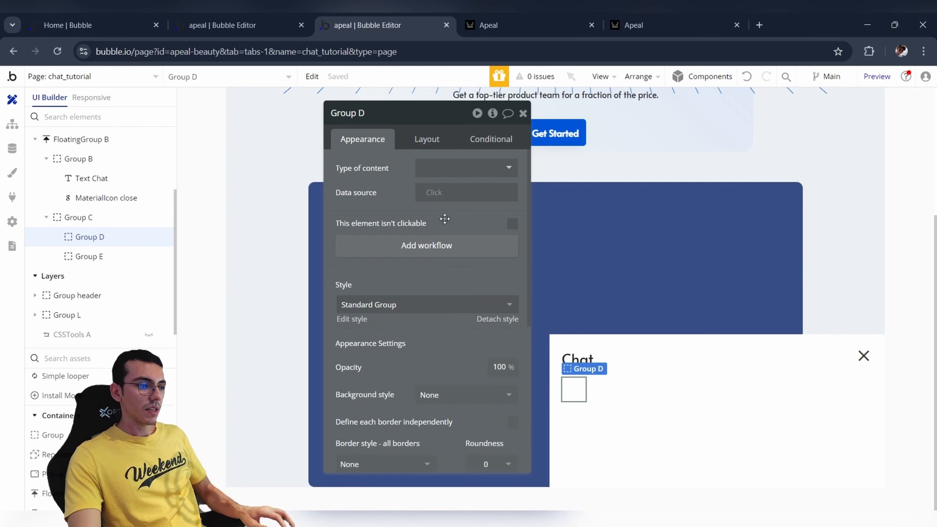
{"action": "left_click", "coordinate": [427, 141]}
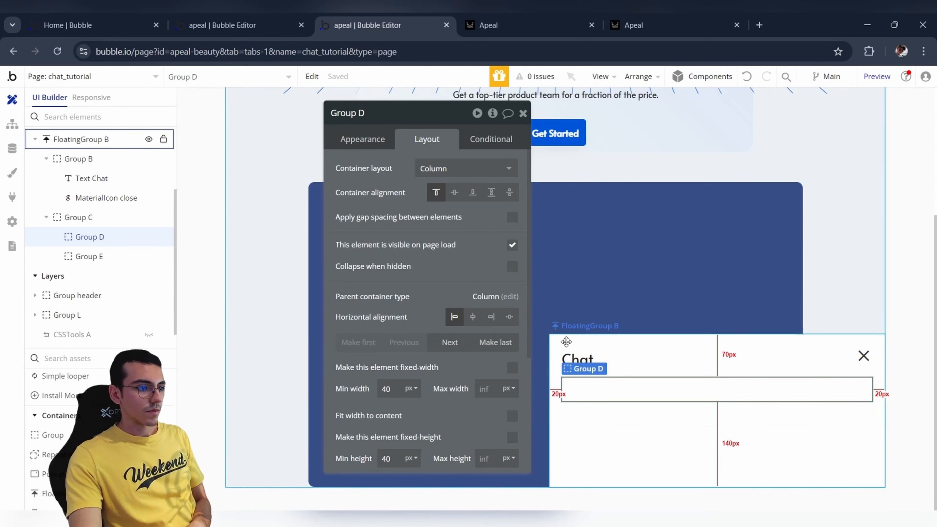
Define FloatingGroup B's borders independently and set its top-left roundness to 20.
{"action": "left_click", "coordinate": [565, 341]}
{"action": "left_click", "coordinate": [387, 139]}
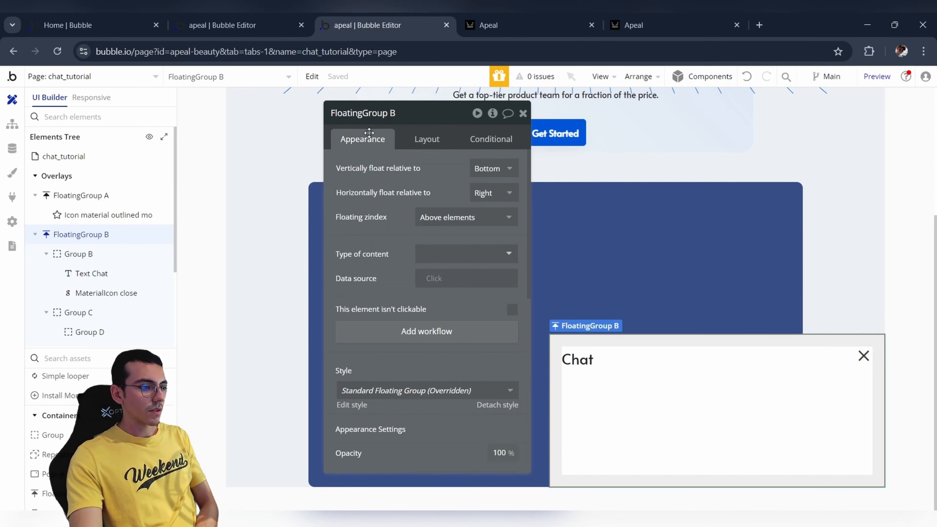
{"action": "scroll", "coordinate": [474, 319], "scroll_direction": "down", "scroll_amount": 6}
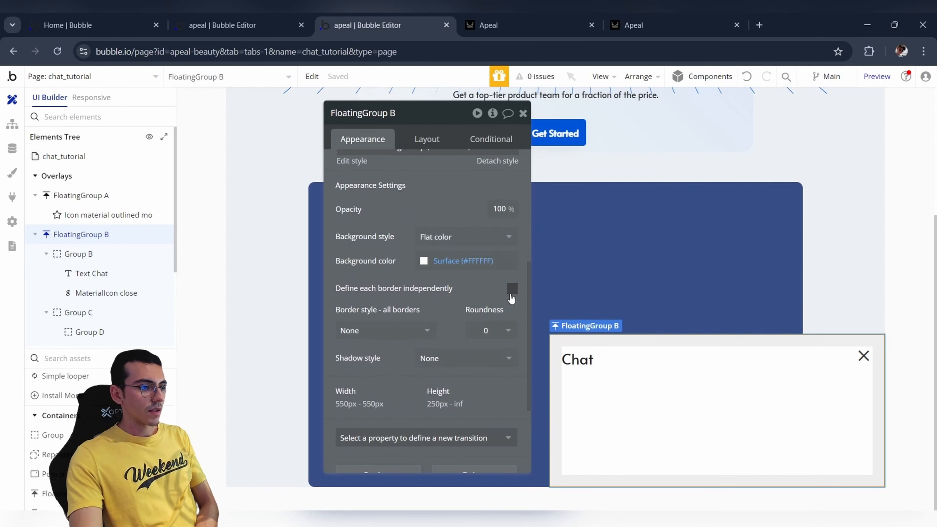
{"action": "left_click", "coordinate": [511, 289]}
{"action": "scroll", "coordinate": [450, 310], "scroll_direction": "down", "scroll_amount": 3}
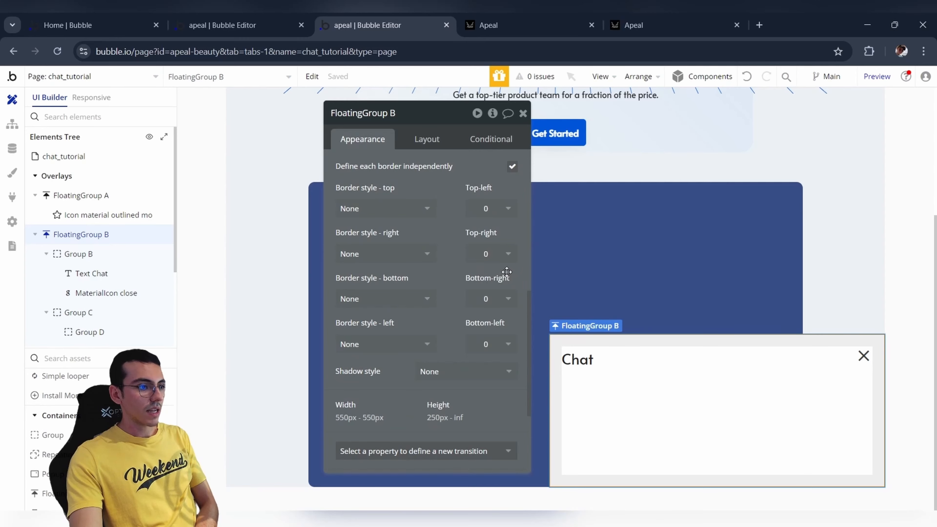
{"action": "left_click", "coordinate": [497, 209]}
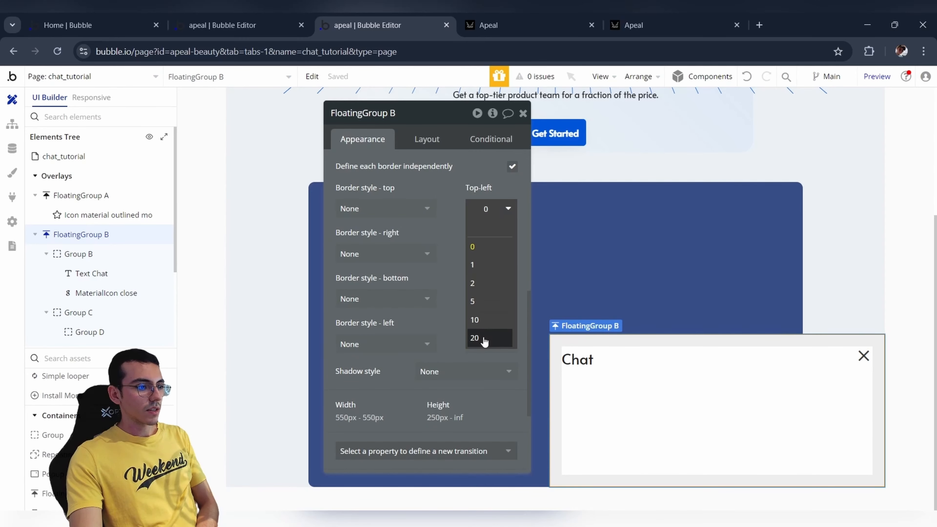
{"action": "left_click", "coordinate": [475, 338]}
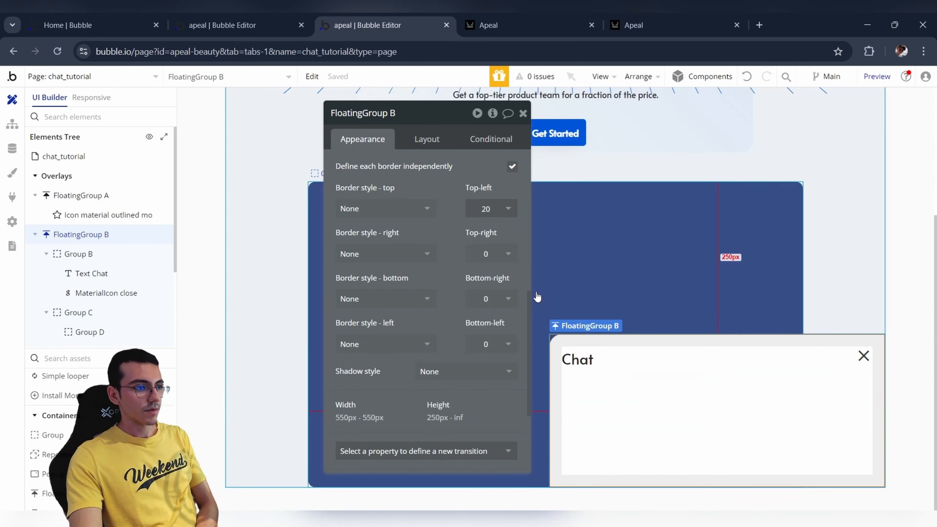
Give Group D a roundness of 10 and a gradient background.
{"action": "left_click", "coordinate": [582, 437]}
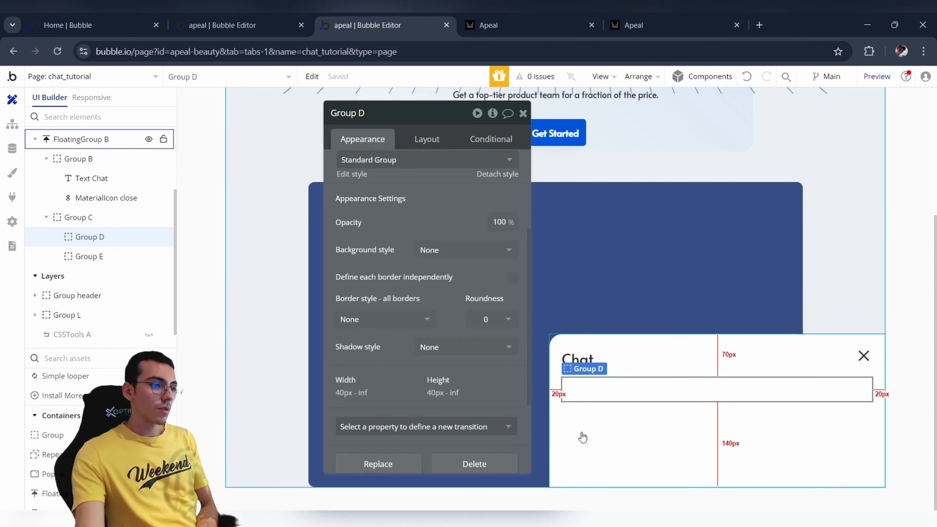
{"action": "left_click", "coordinate": [498, 320]}
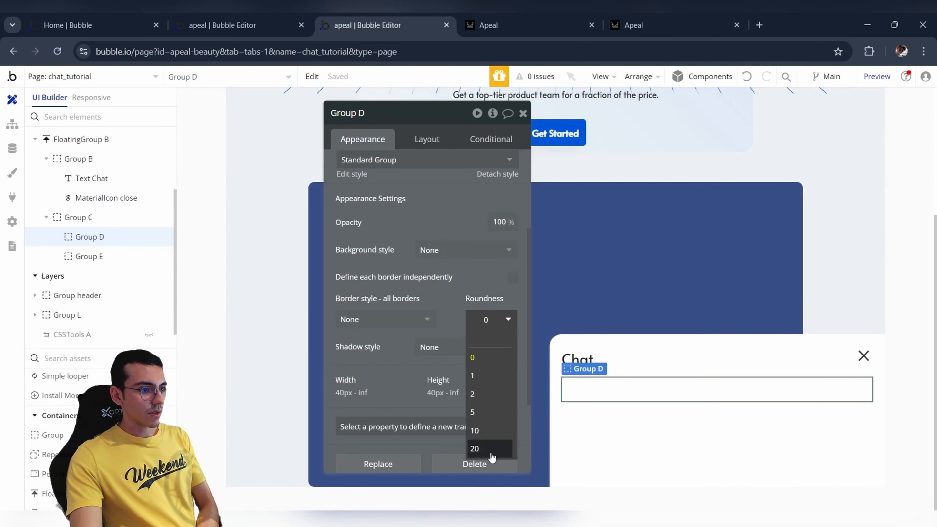
{"action": "left_click", "coordinate": [484, 432]}
{"action": "left_click", "coordinate": [461, 249]}
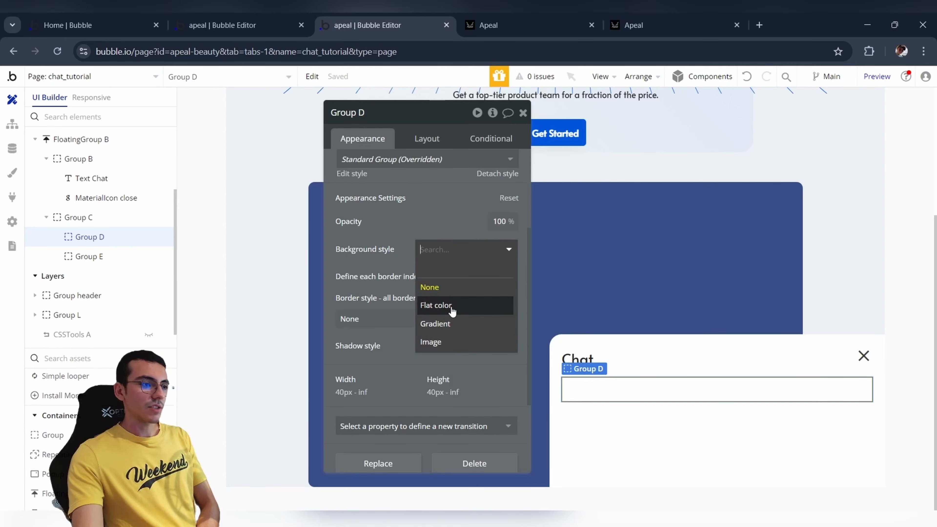
{"action": "left_click", "coordinate": [439, 324]}
Set Group D's padding to 10 px on all four sides.
{"action": "left_click", "coordinate": [427, 138]}
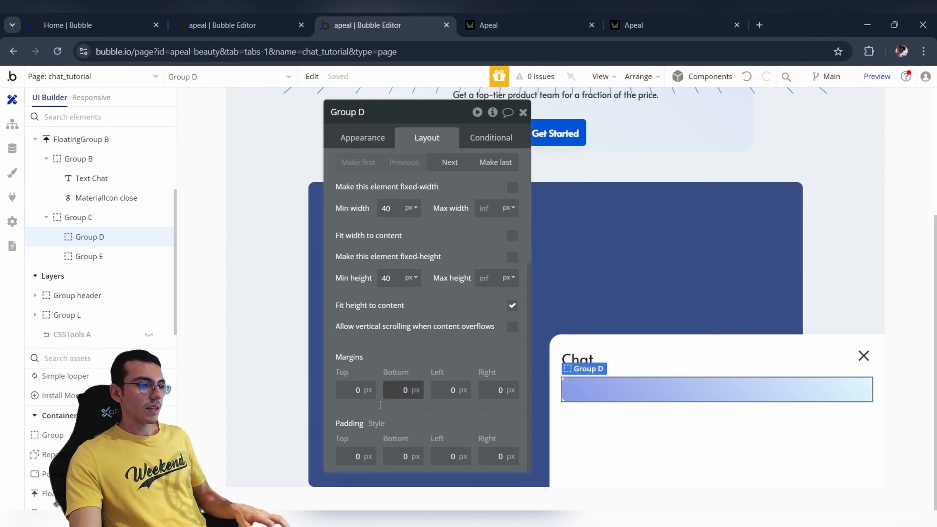
{"action": "type", "text": "10"}
{"action": "key", "text": "Tab"}
{"action": "type", "text": "10"}
{"action": "key", "text": "Tab"}
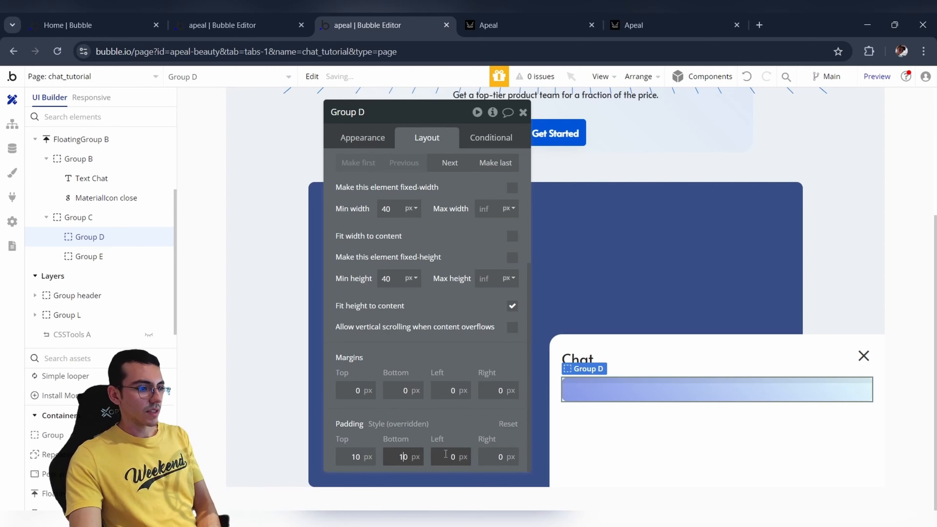
{"action": "type", "text": "10"}
{"action": "key", "text": "Tab"}
{"action": "type", "text": "1"}
{"action": "scroll", "coordinate": [461, 441], "scroll_direction": "up", "scroll_amount": 5}
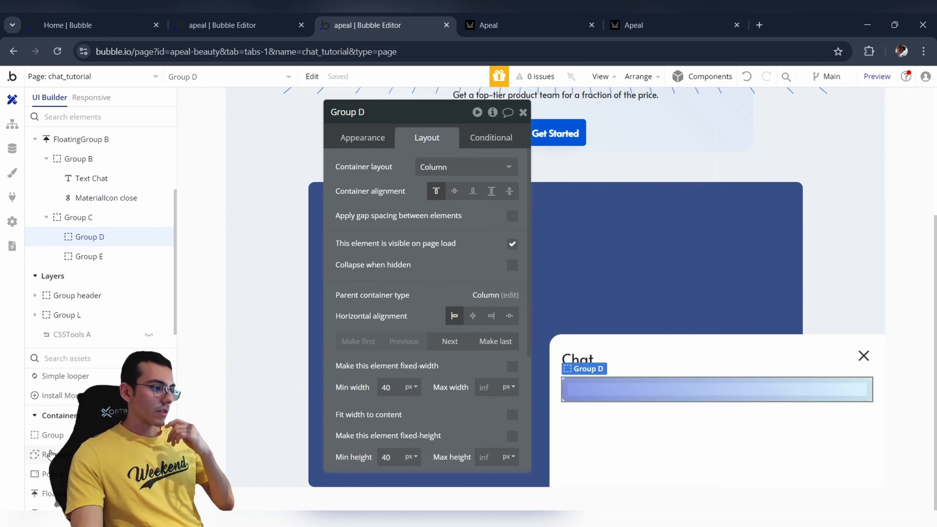
Place a group inside Group D and give it a flat color background with a roundness of 10.
{"action": "left_click", "coordinate": [66, 415]}
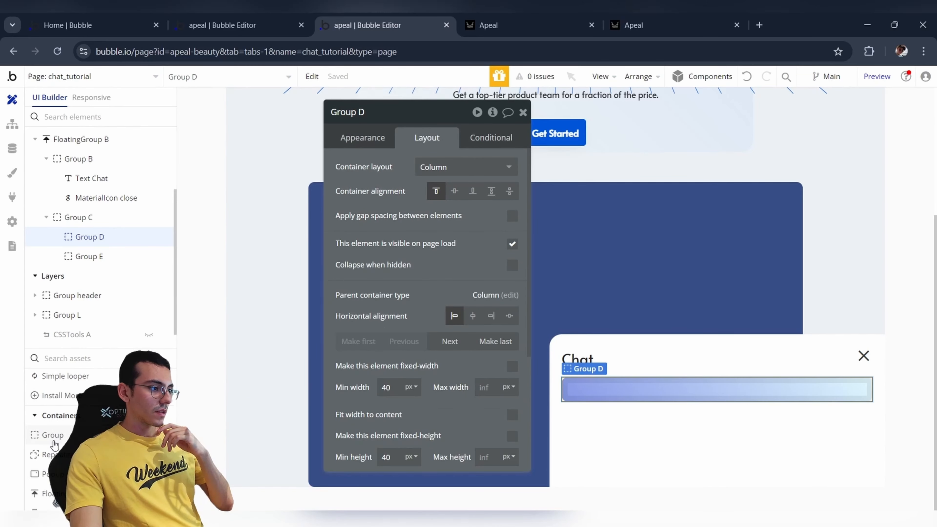
{"action": "left_click_drag", "start_coordinate": [55, 445], "coordinate": [652, 388]}
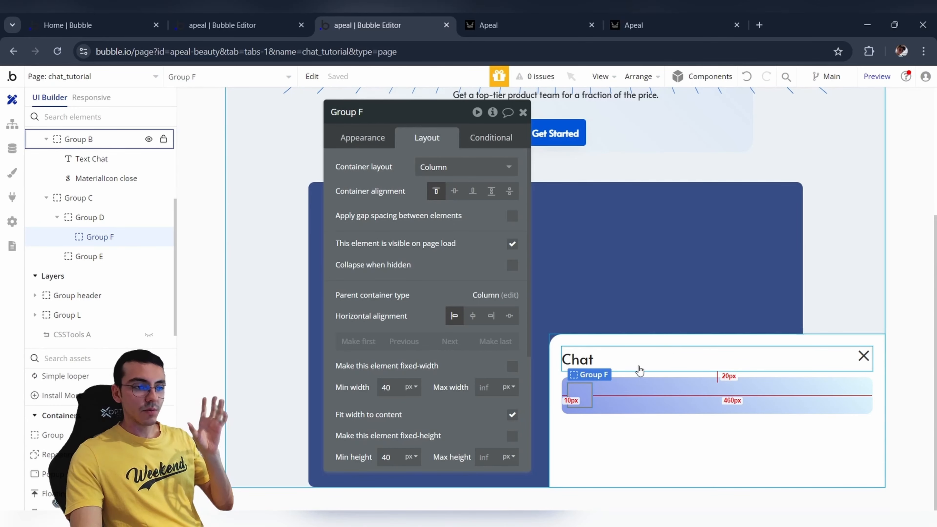
{"action": "left_click", "coordinate": [378, 149]}
{"action": "scroll", "coordinate": [468, 317], "scroll_direction": "down", "scroll_amount": 3}
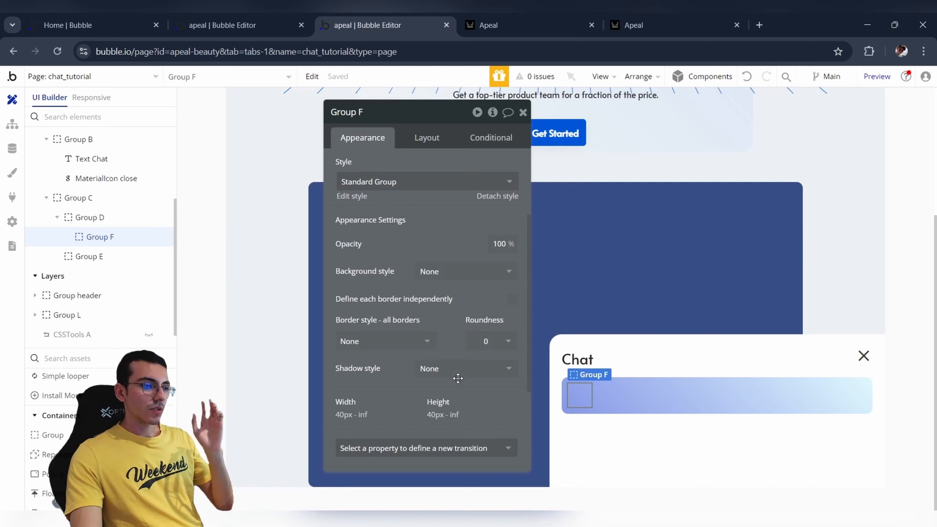
{"action": "left_click", "coordinate": [463, 280]}
{"action": "left_click", "coordinate": [444, 327]}
{"action": "scroll", "coordinate": [457, 328], "scroll_direction": "down", "scroll_amount": 3}
{"action": "left_click", "coordinate": [480, 243]}
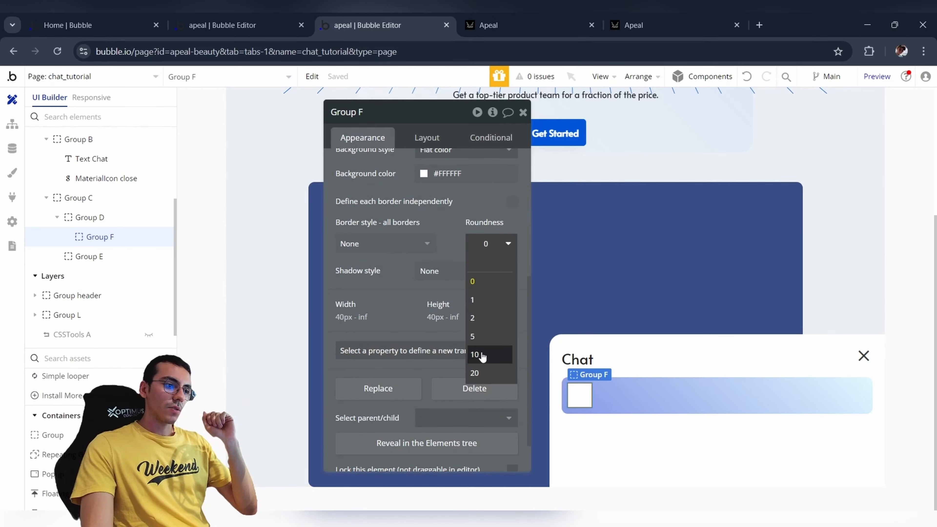
{"action": "left_click", "coordinate": [475, 354]}
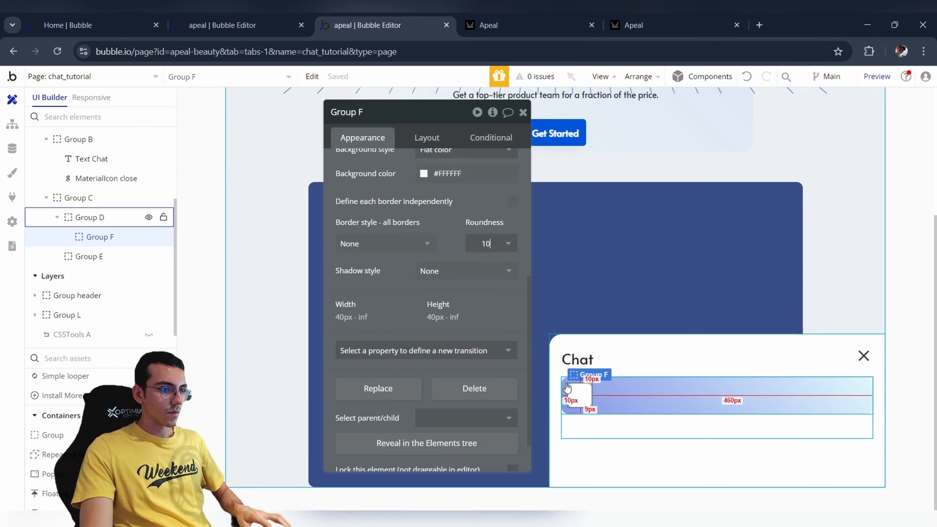
Set Group F's background color to #4796FF and place a text element inside it.
{"action": "scroll", "coordinate": [406, 255], "scroll_direction": "up", "scroll_amount": 2}
{"action": "left_click_drag", "start_coordinate": [465, 235], "coordinate": [389, 234]}
{"action": "type", "text": "#4798FF"}
{"action": "left_click", "coordinate": [49, 397]}
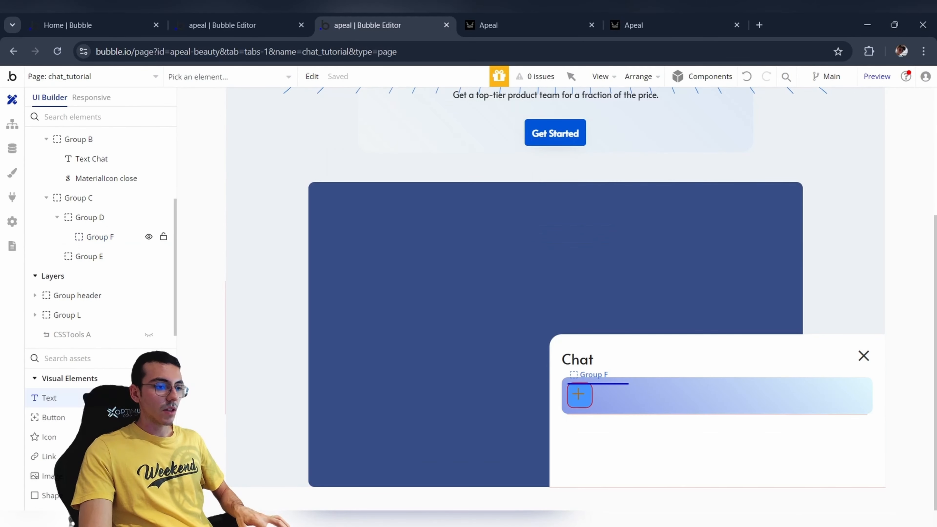
{"action": "left_click", "coordinate": [578, 393]}
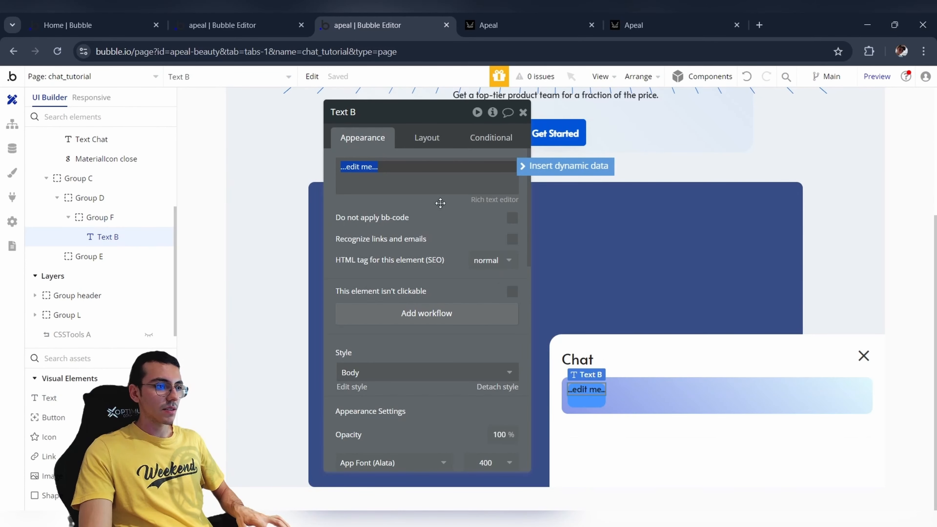
Set Group F's padding to 10 px on all four sides.
{"action": "left_click", "coordinate": [587, 409]}
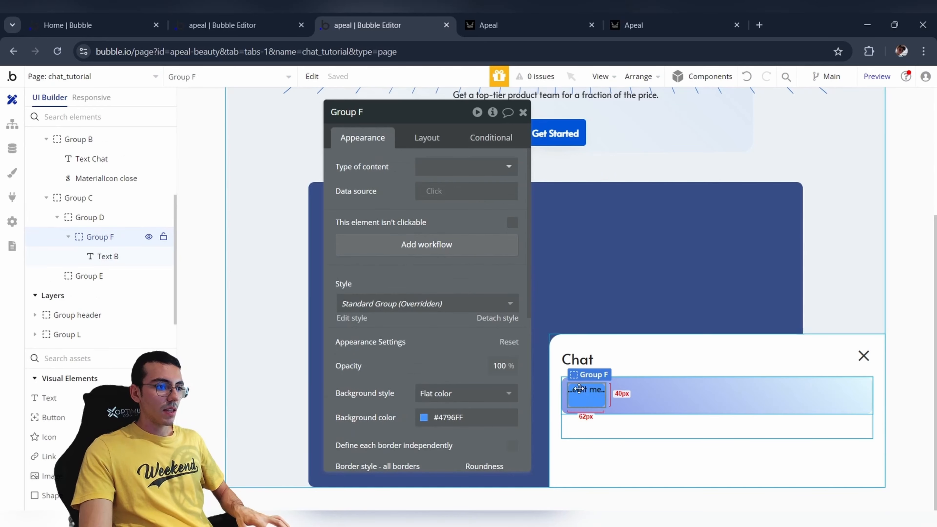
{"action": "left_click", "coordinate": [427, 142]}
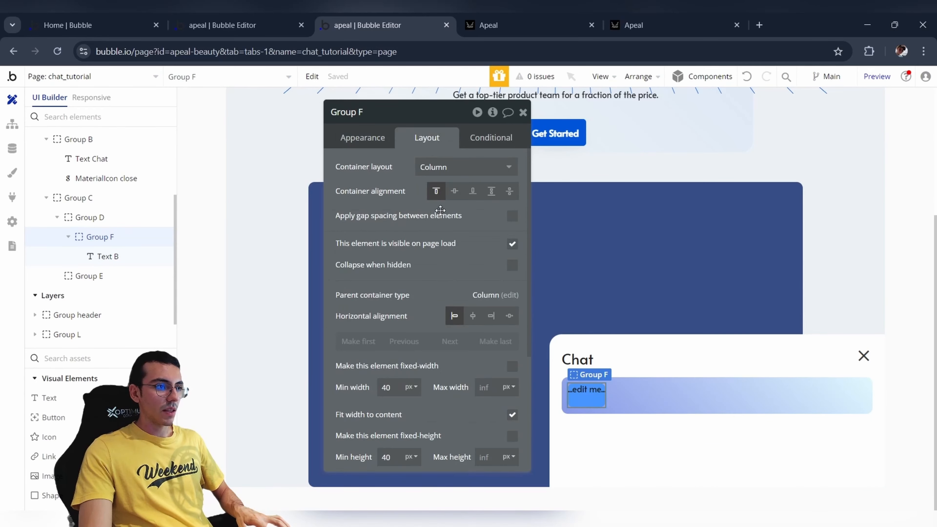
{"action": "scroll", "coordinate": [355, 443], "scroll_direction": "down", "scroll_amount": 6}
{"action": "type", "text": "10"}
{"action": "left_click", "coordinate": [403, 457]}
{"action": "type", "text": "10"}
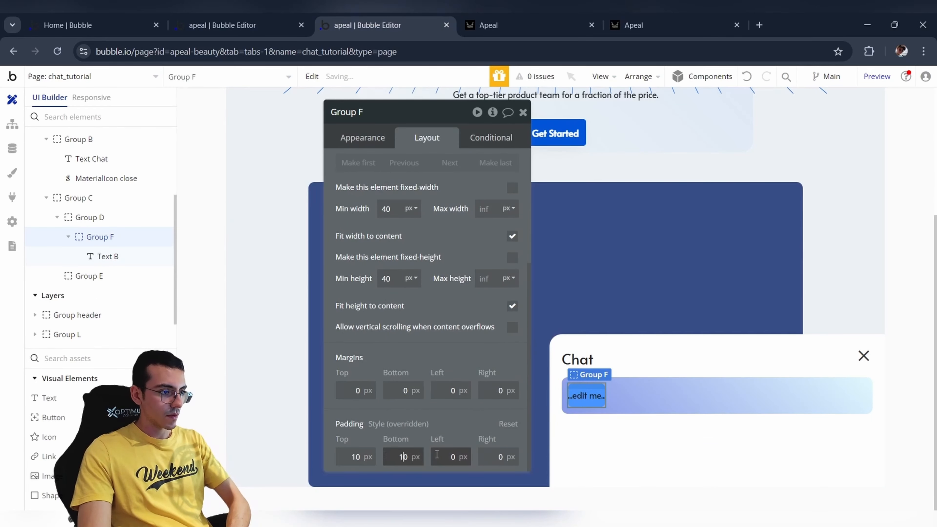
{"action": "left_click", "coordinate": [448, 456]}
{"action": "type", "text": "10"}
{"action": "left_click", "coordinate": [496, 456]}
Set the font color of the text inside Group F to Primary contrast (#FFFFFF).
{"action": "left_click", "coordinate": [591, 396]}
{"action": "left_click", "coordinate": [372, 142]}
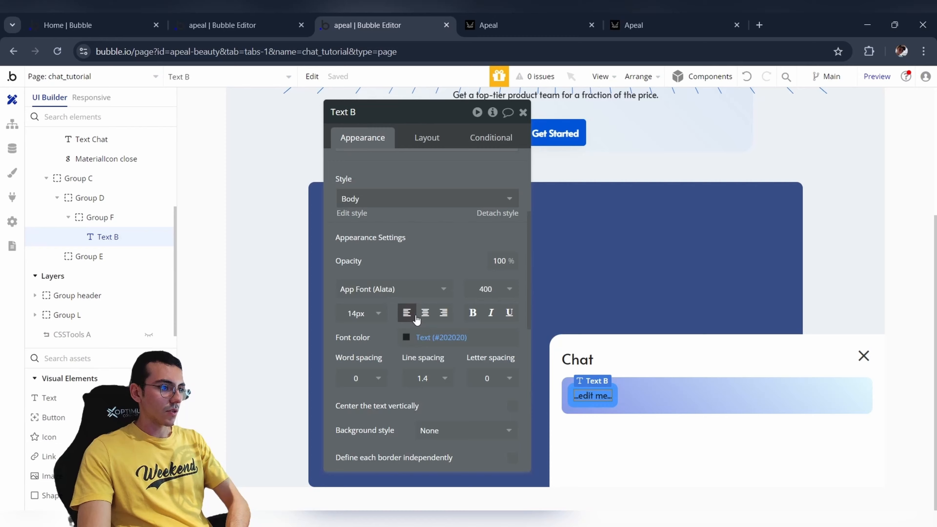
{"action": "left_click", "coordinate": [424, 337]}
{"action": "left_click", "coordinate": [424, 500]}
Set the text inside Group F to "Hi, describe your project and I'll say you how we can help you!".
{"action": "left_click", "coordinate": [583, 392]}
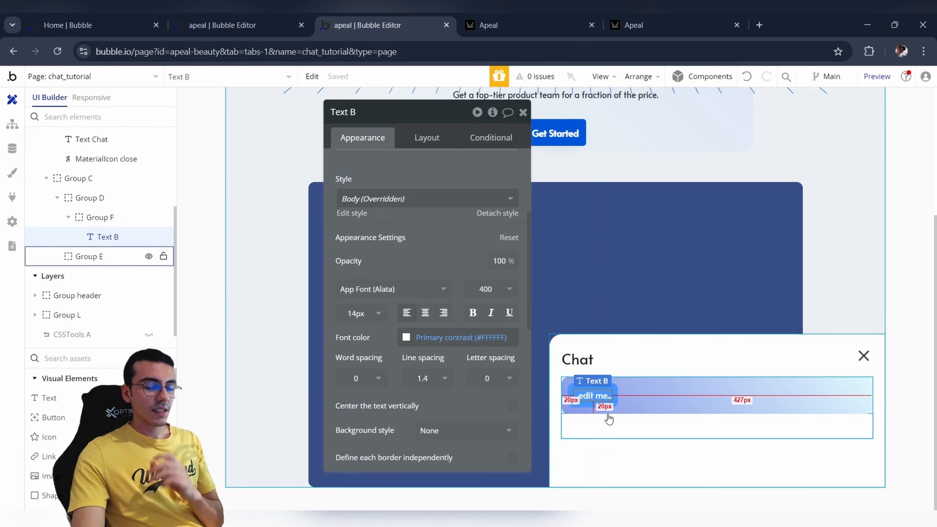
{"action": "double_click", "coordinate": [616, 400]}
{"action": "type", "text": "Hi, describe your project and I'll say you how we can help you!"}
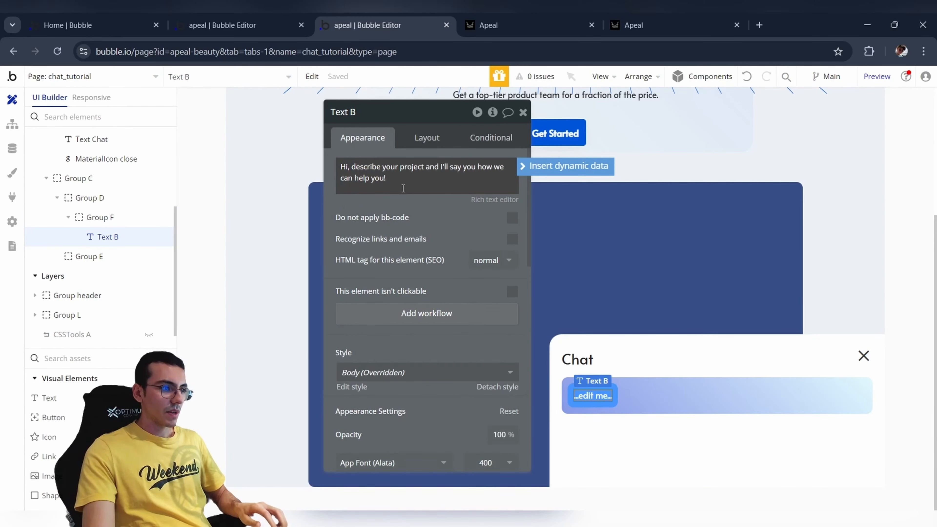
{"action": "left_click", "coordinate": [632, 422]}
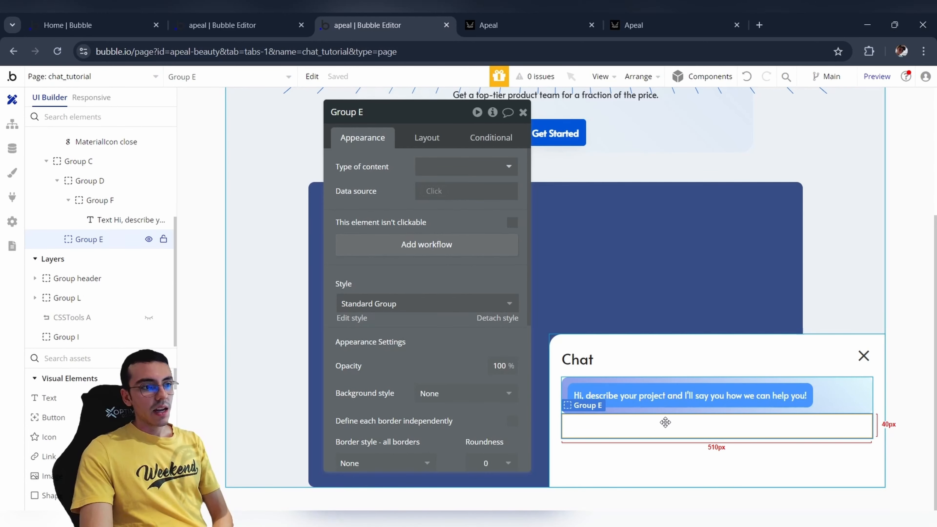
Limit Group F's maximum width to 60%.
{"action": "left_click", "coordinate": [784, 408]}
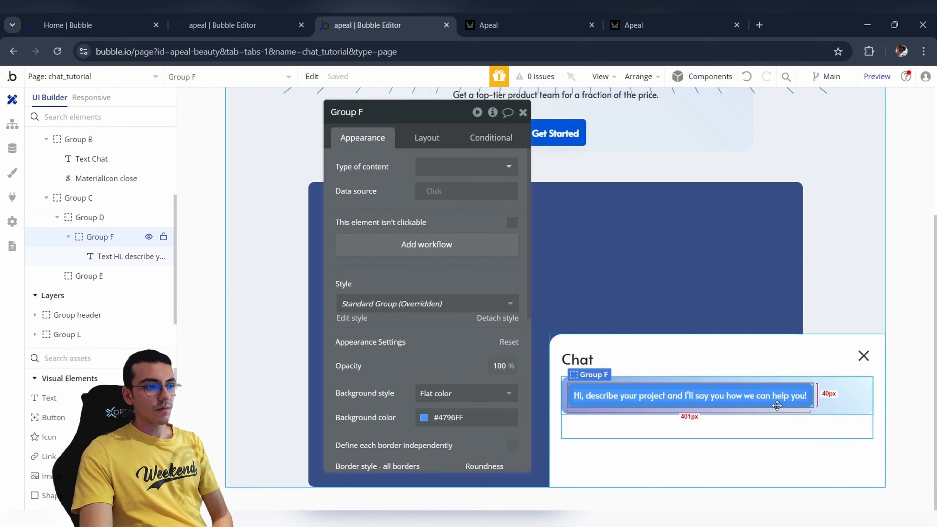
{"action": "left_click", "coordinate": [422, 144]}
{"action": "scroll", "coordinate": [432, 286], "scroll_direction": "down", "scroll_amount": 3}
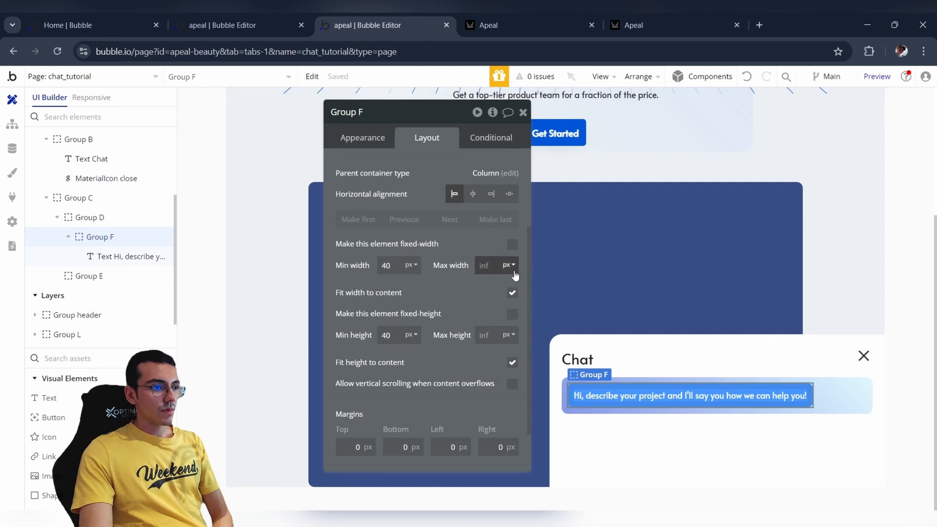
{"action": "left_click", "coordinate": [513, 265]}
{"action": "left_click", "coordinate": [508, 302]}
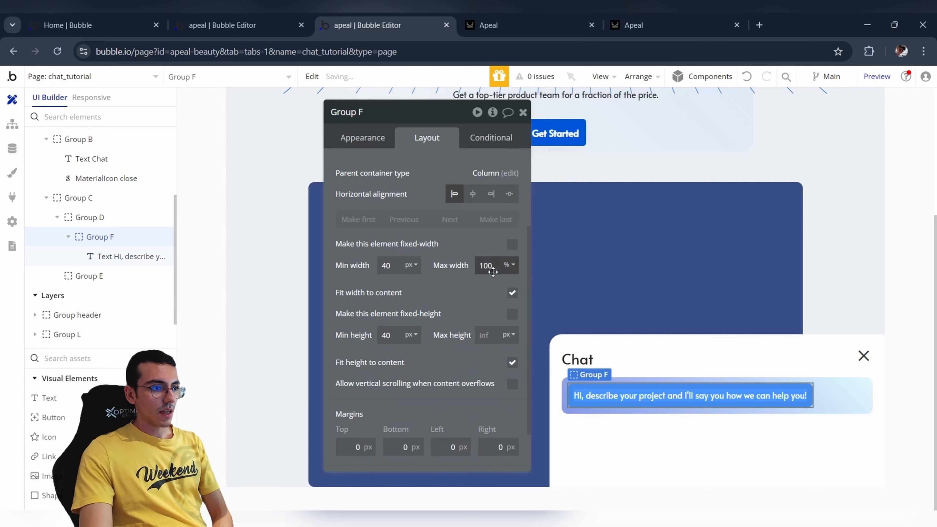
{"action": "left_click", "coordinate": [493, 261]}
{"action": "type", "text": "60"}
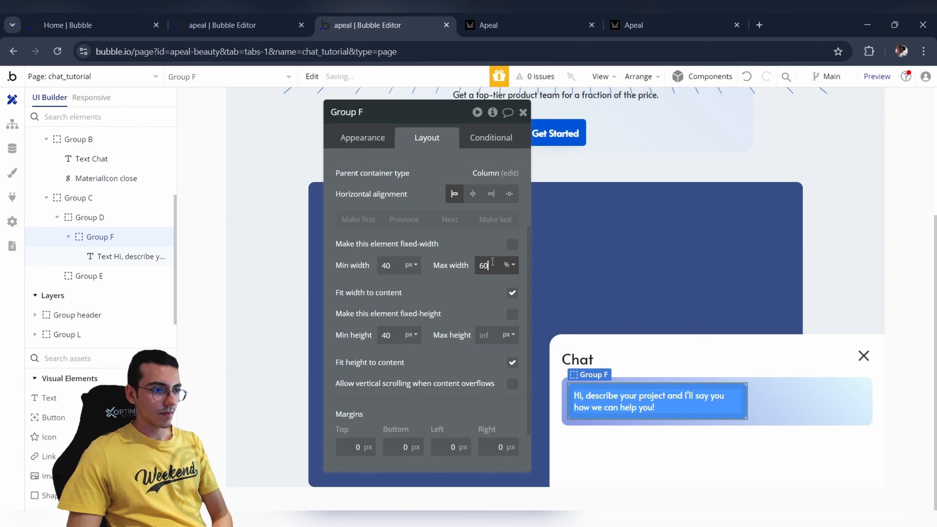
{"action": "left_click", "coordinate": [773, 409]}
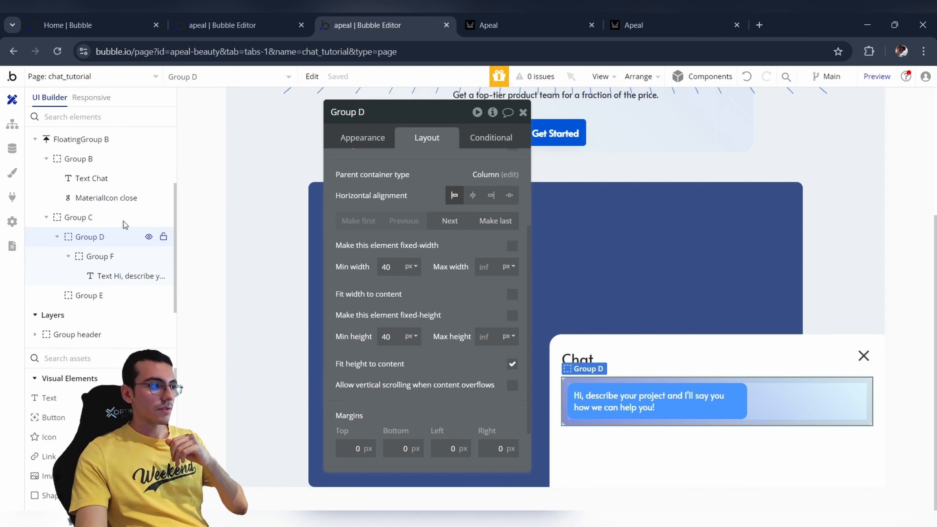
Search the plugin store for "chat" and locate the RepeatingGroup to Chat / Reverse RG plugin.
{"action": "left_click", "coordinate": [12, 197]}
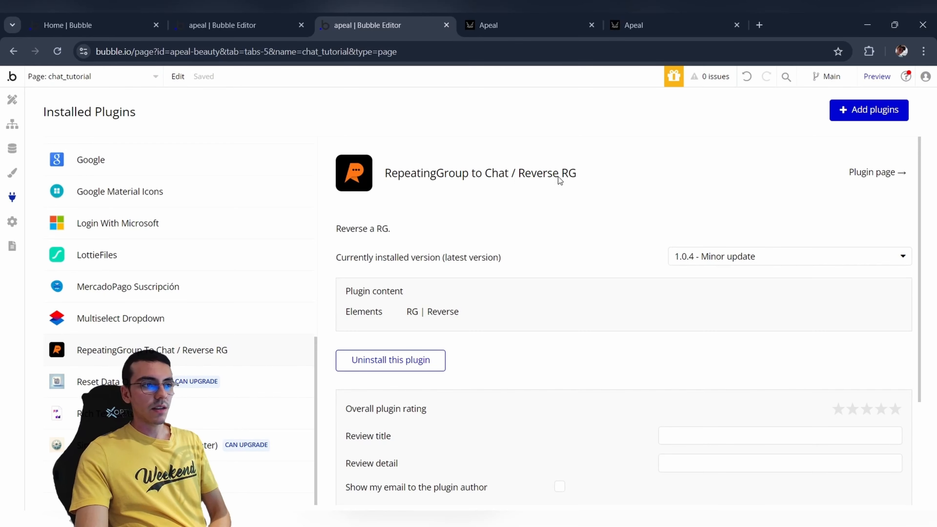
{"action": "left_click", "coordinate": [869, 118]}
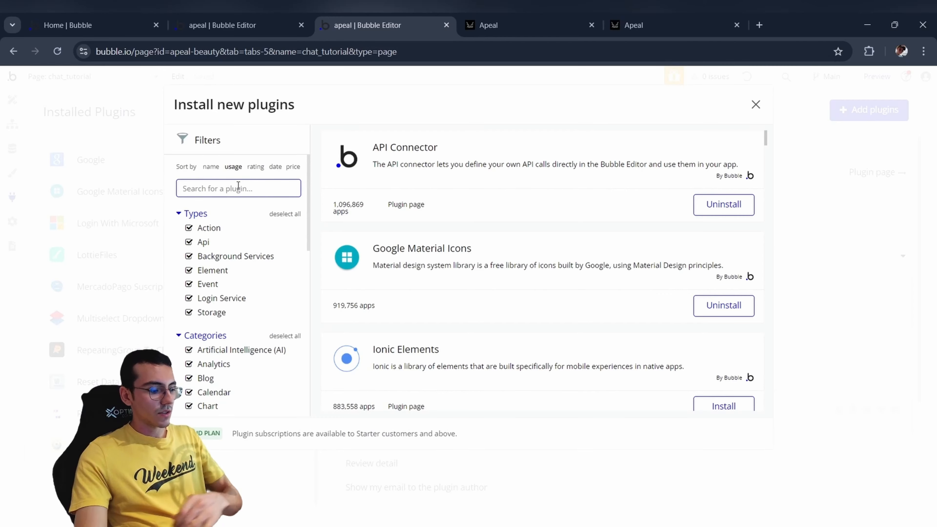
{"action": "type", "text": "chat"}
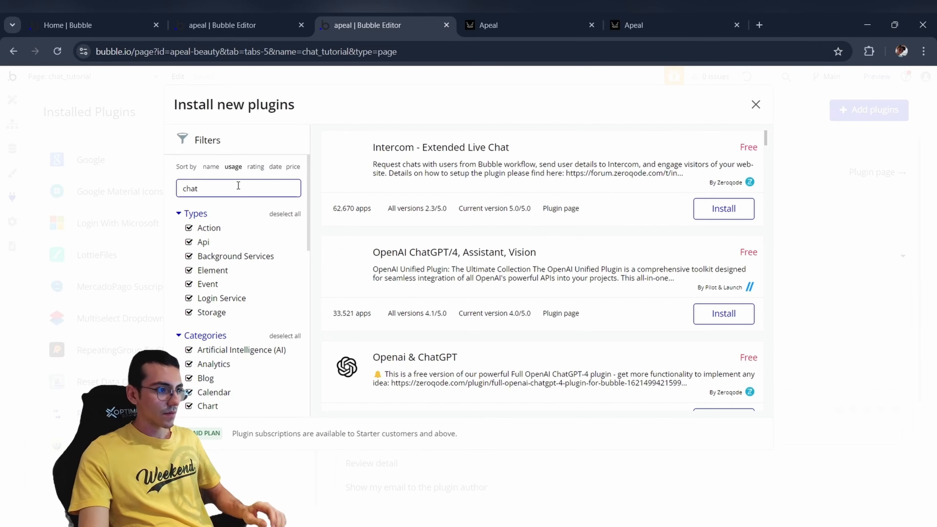
{"action": "scroll", "coordinate": [403, 271], "scroll_direction": "down", "scroll_amount": 10}
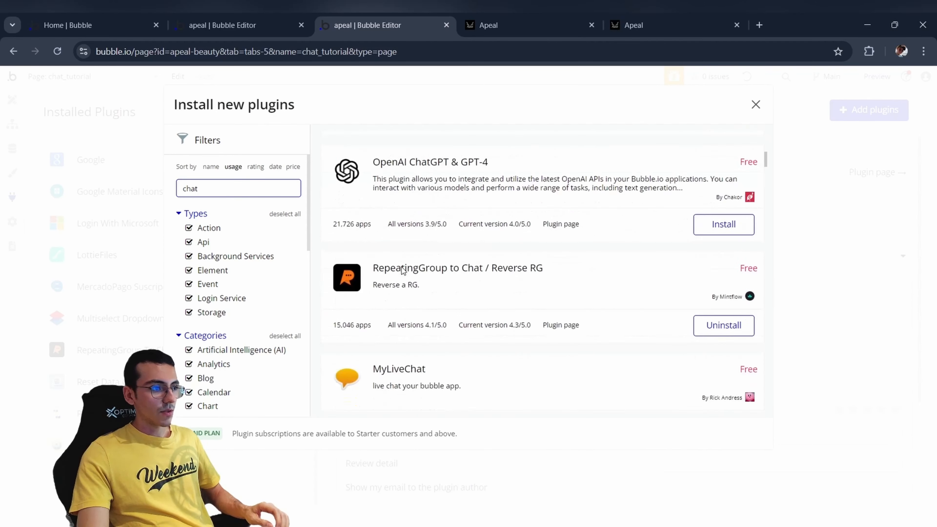
Add an RG | Reverse element to the chat window and make it a direct child of Group C above Group D.
{"action": "scroll", "coordinate": [403, 270], "scroll_direction": "down", "scroll_amount": 2}
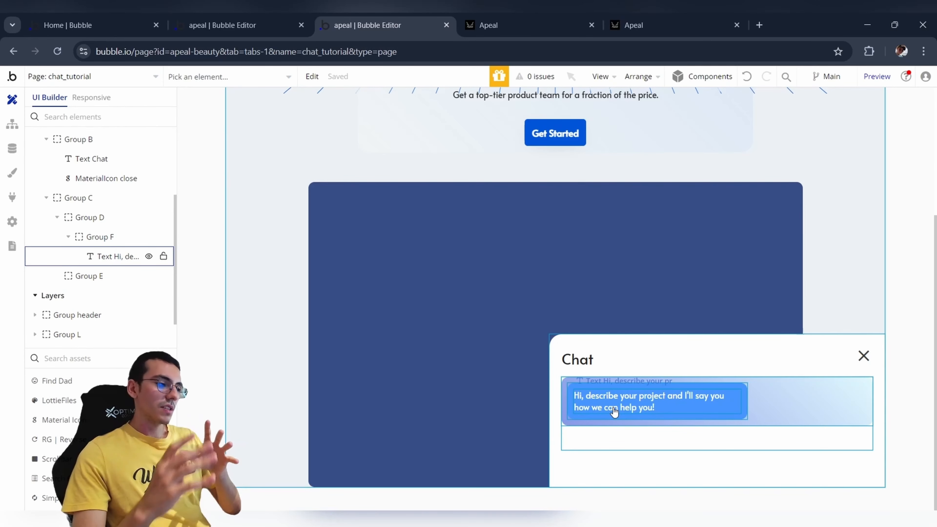
{"action": "left_click", "coordinate": [66, 440]}
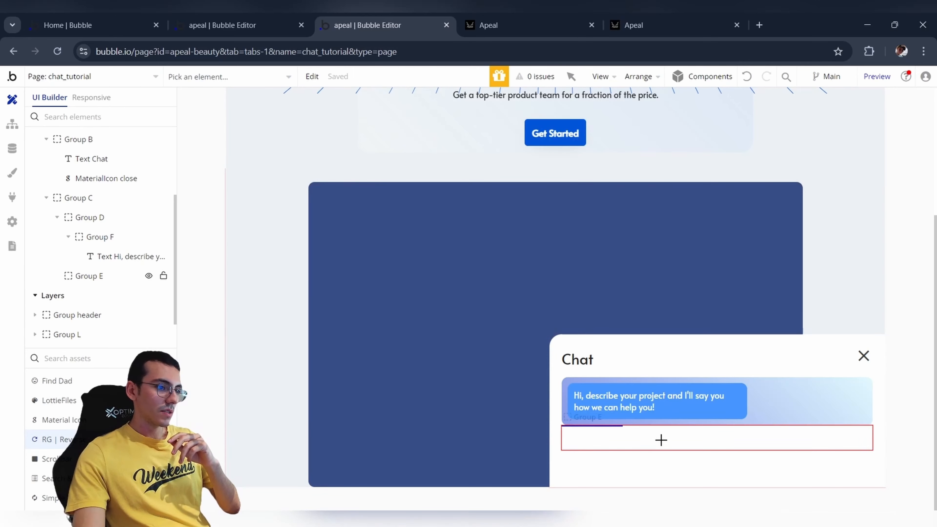
{"action": "left_click", "coordinate": [770, 391]}
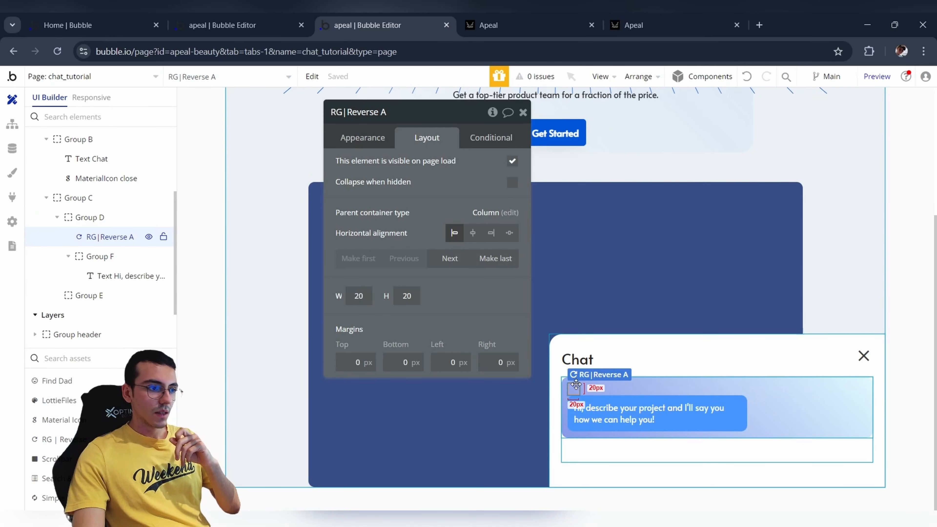
{"action": "scroll", "coordinate": [89, 281], "scroll_direction": "up", "scroll_amount": 2}
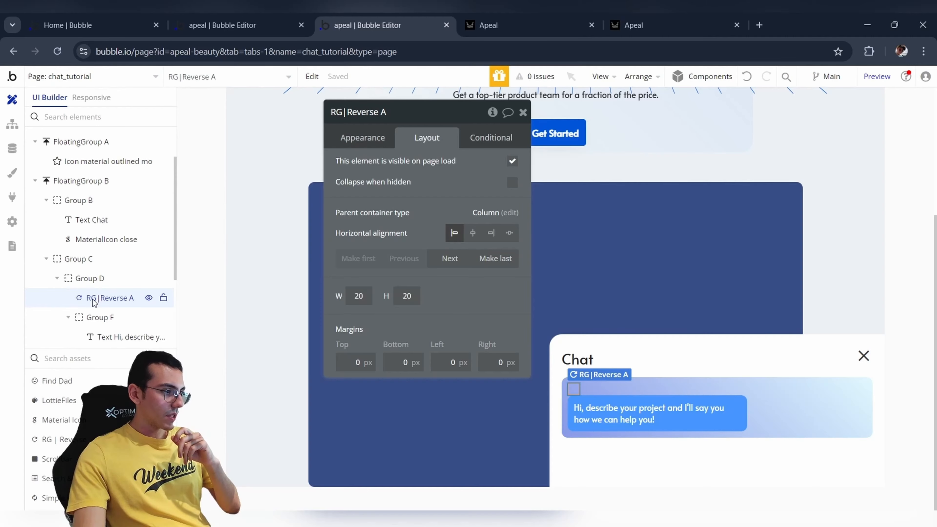
{"action": "left_click_drag", "start_coordinate": [90, 298], "coordinate": [89, 275]}
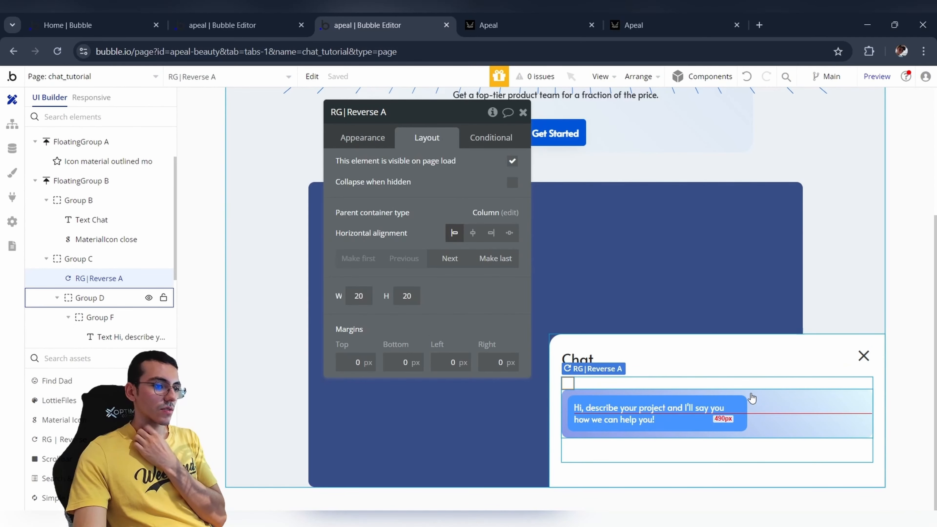
Place a repeating group inside Group D below the greeting bubble and show its appearance settings.
{"action": "left_click", "coordinate": [768, 416]}
{"action": "left_click", "coordinate": [61, 393]}
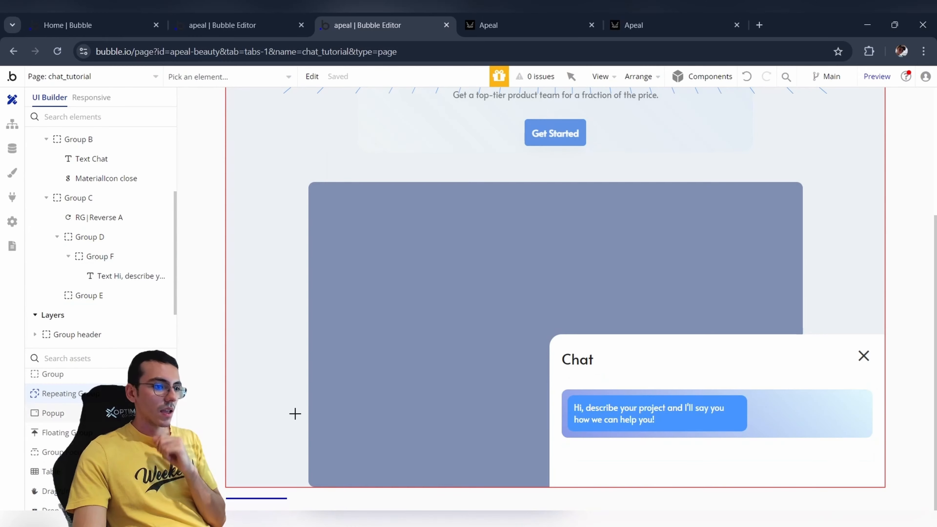
{"action": "left_click", "coordinate": [786, 420]}
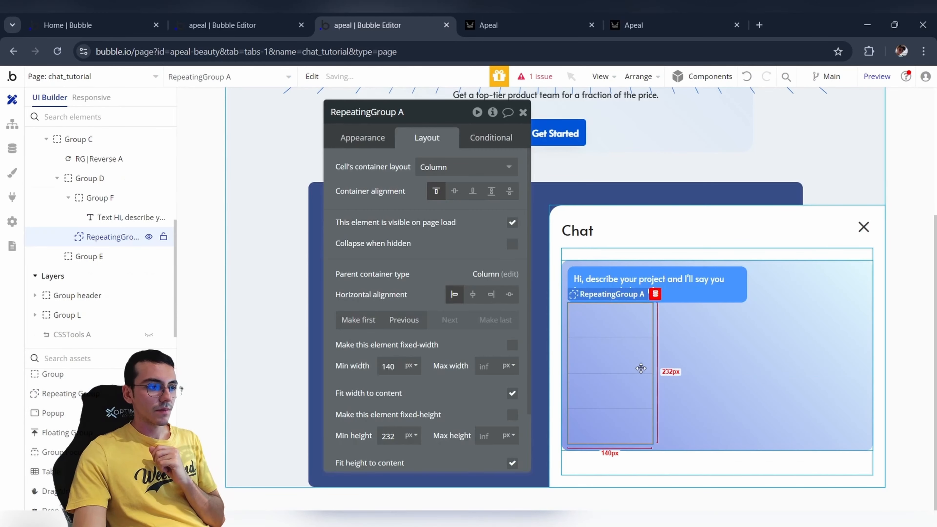
{"action": "left_click", "coordinate": [376, 140]}
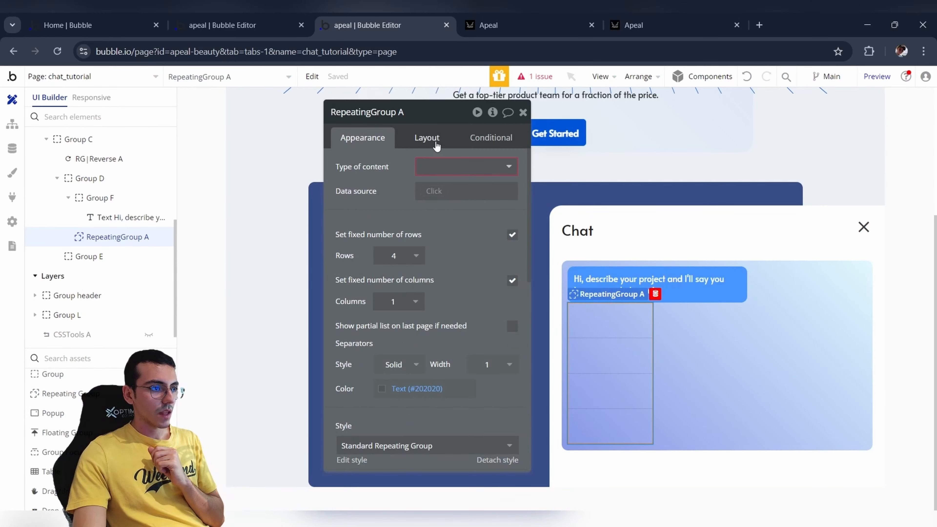
Set the RepeatingGroups ID of the RG|Reverse A element to rg1.
{"action": "left_click", "coordinate": [98, 158]}
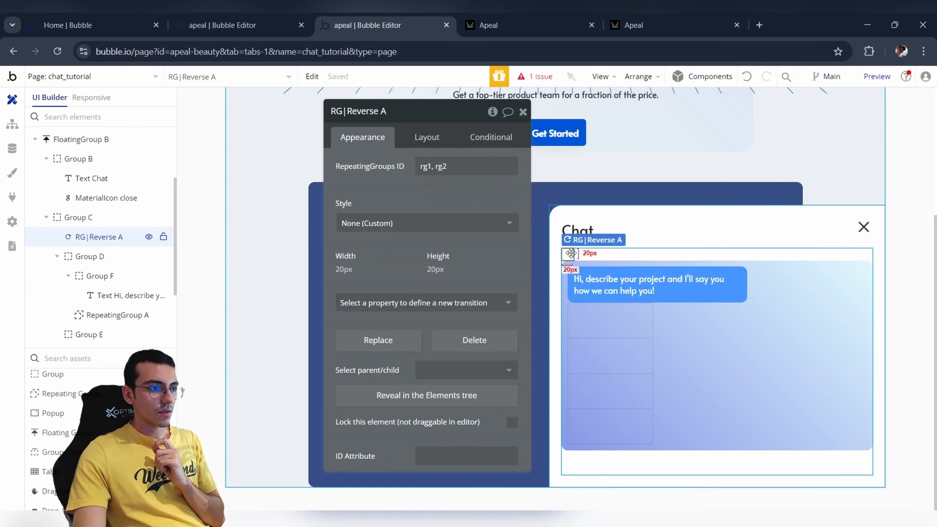
{"action": "left_click", "coordinate": [466, 170]}
{"action": "left_click", "coordinate": [466, 170]}
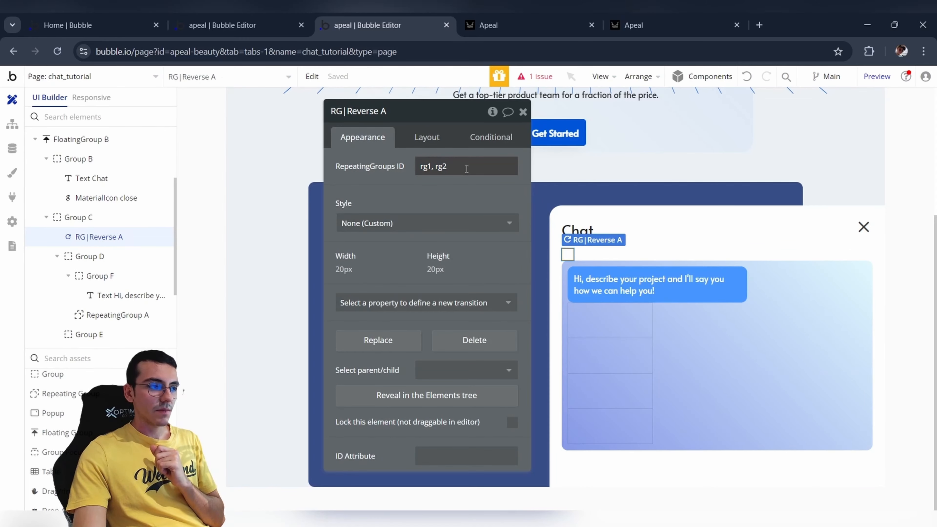
{"action": "left_click", "coordinate": [571, 260]}
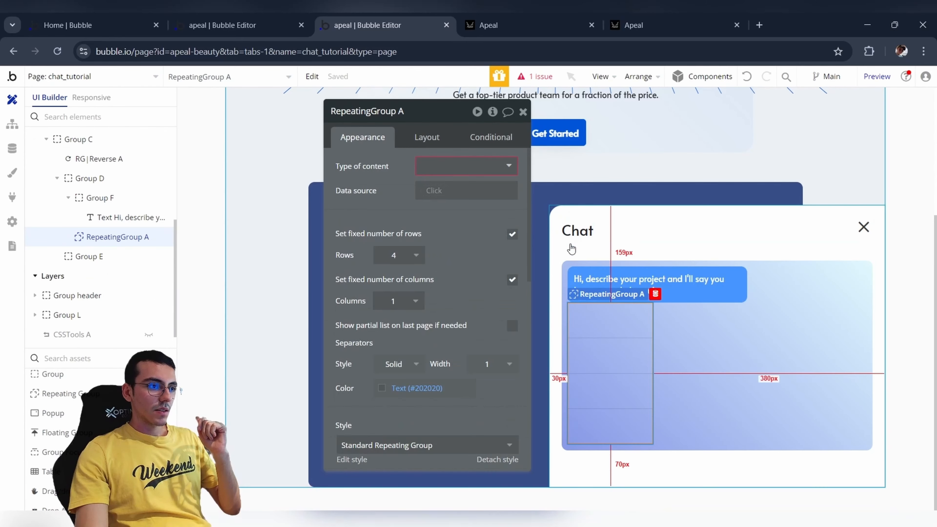
{"action": "left_click", "coordinate": [570, 251]}
{"action": "left_click", "coordinate": [458, 171]}
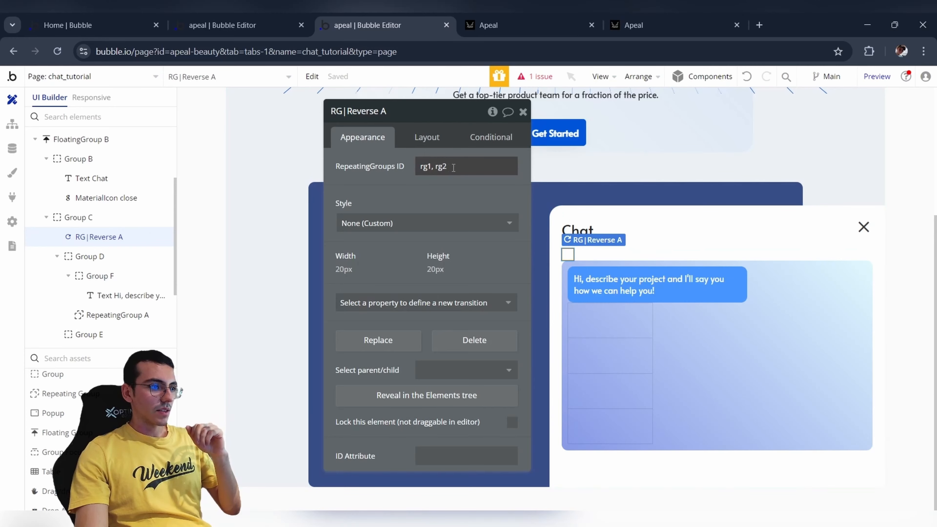
{"action": "triple_click", "coordinate": [455, 167]}
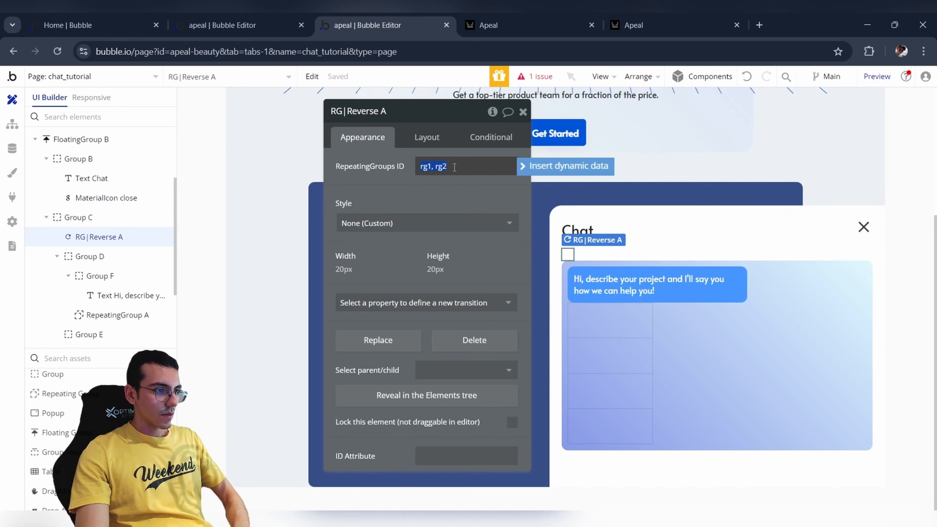
{"action": "key", "text": "BackSpace"}
{"action": "key", "text": "BackSpace"}
{"action": "key", "text": "BackSpace"}
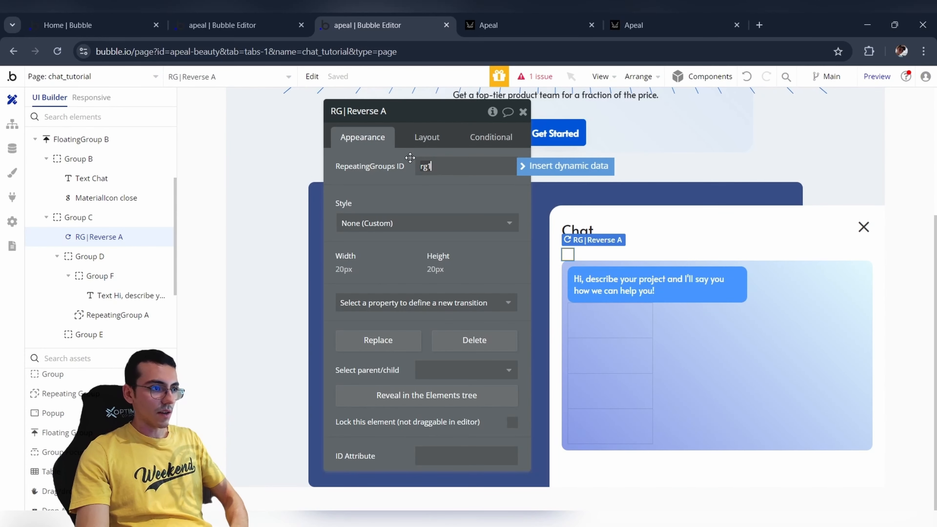
{"action": "key", "text": "Return"}
Give RepeatingGroup A the ID attribute rg1 and turn off fitting its width to content.
{"action": "double_click", "coordinate": [426, 166]}
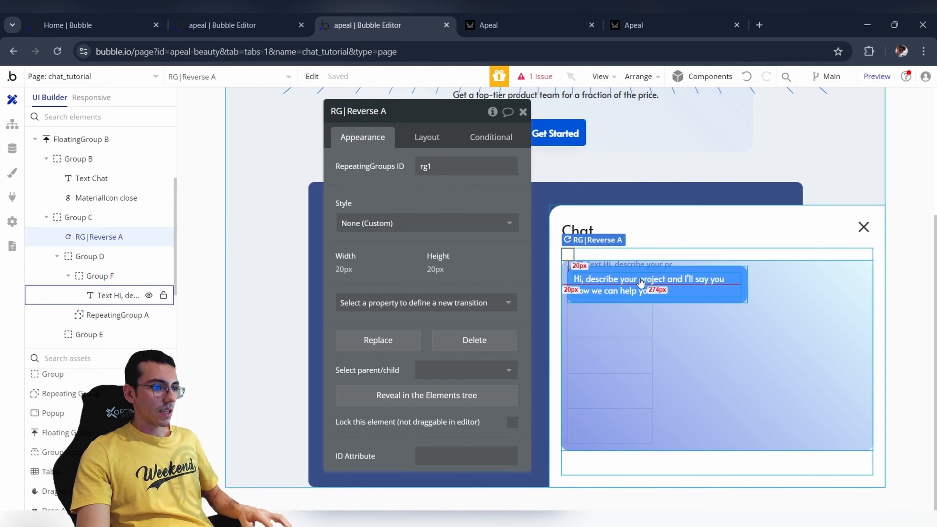
{"action": "left_click", "coordinate": [612, 353]}
{"action": "scroll", "coordinate": [445, 302], "scroll_direction": "down", "scroll_amount": 5}
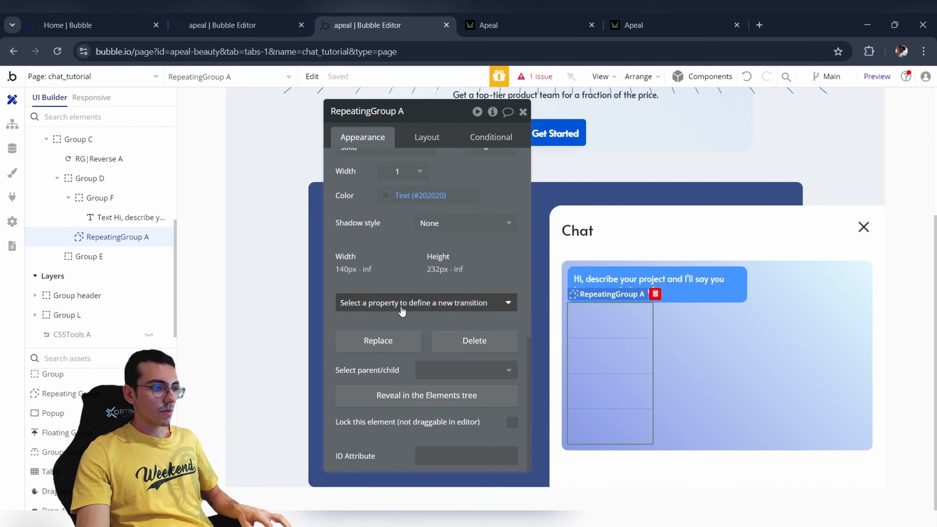
{"action": "left_click", "coordinate": [432, 454]}
{"action": "type", "text": "rg1"}
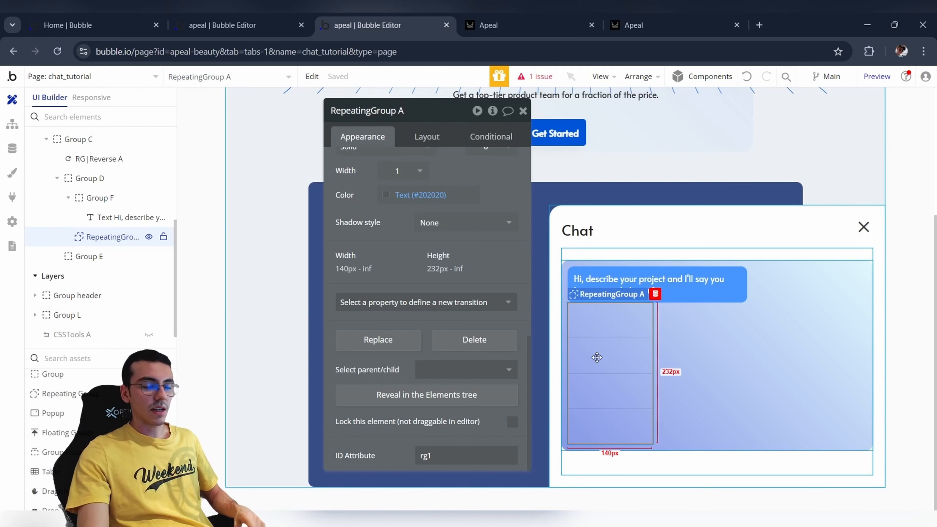
{"action": "scroll", "coordinate": [442, 312], "scroll_direction": "up", "scroll_amount": 1}
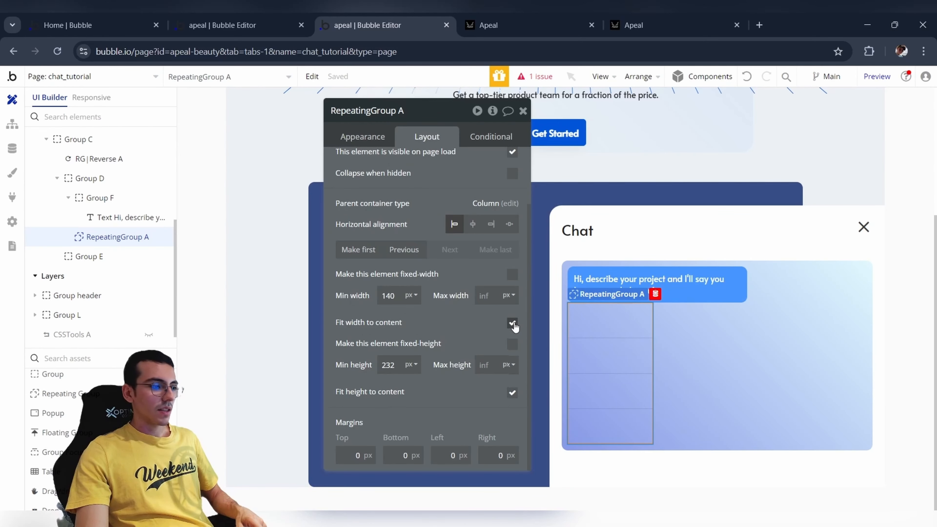
{"action": "left_click", "coordinate": [512, 323]}
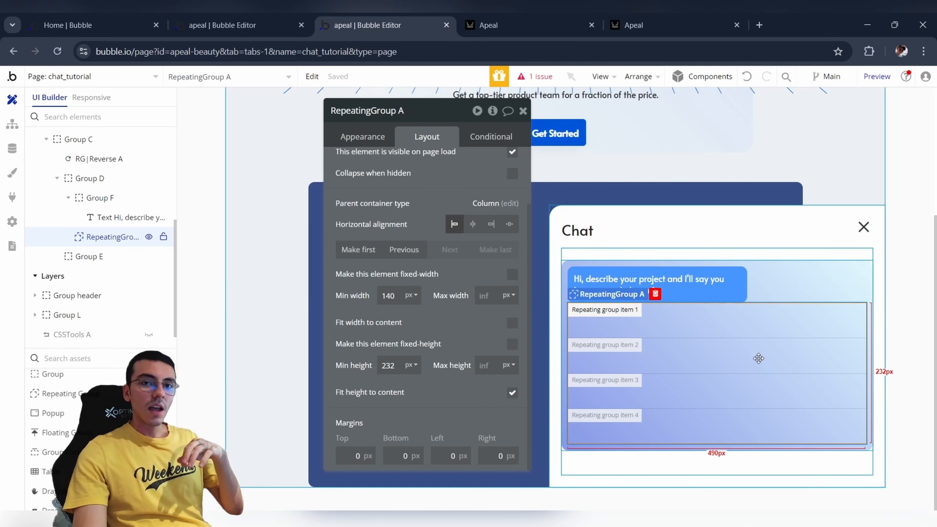
Place a text element in the first cell of RepeatingGroup A.
{"action": "scroll", "coordinate": [94, 426], "scroll_direction": "down", "scroll_amount": 5}
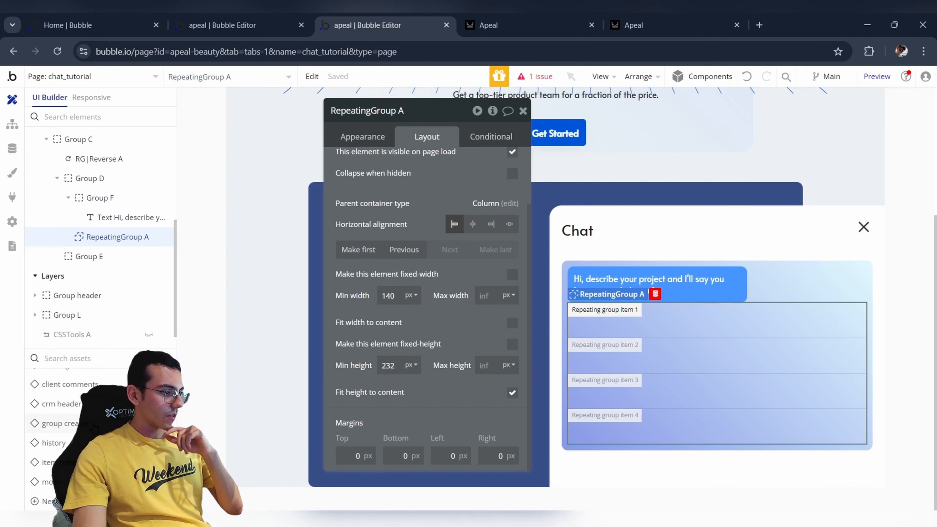
{"action": "scroll", "coordinate": [94, 425], "scroll_direction": "up", "scroll_amount": 5}
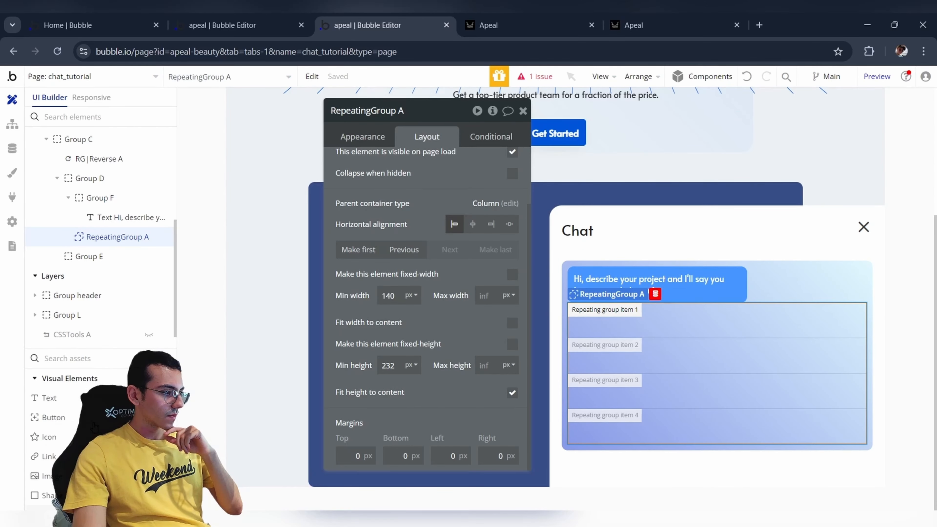
{"action": "left_click_drag", "start_coordinate": [79, 406], "coordinate": [627, 317]}
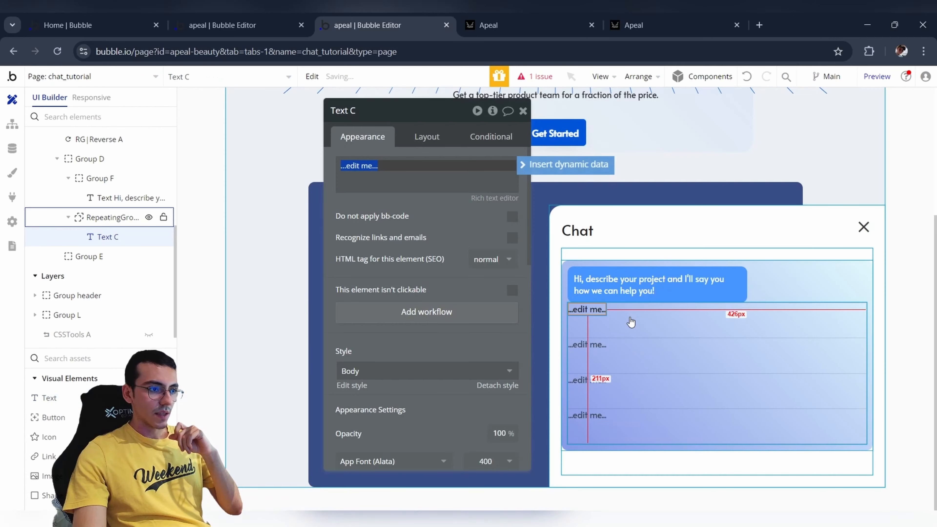
Set the padding of the text in RepeatingGroup A to 10 px on all four sides.
{"action": "left_click", "coordinate": [426, 137]}
{"action": "scroll", "coordinate": [428, 314], "scroll_direction": "down", "scroll_amount": 3}
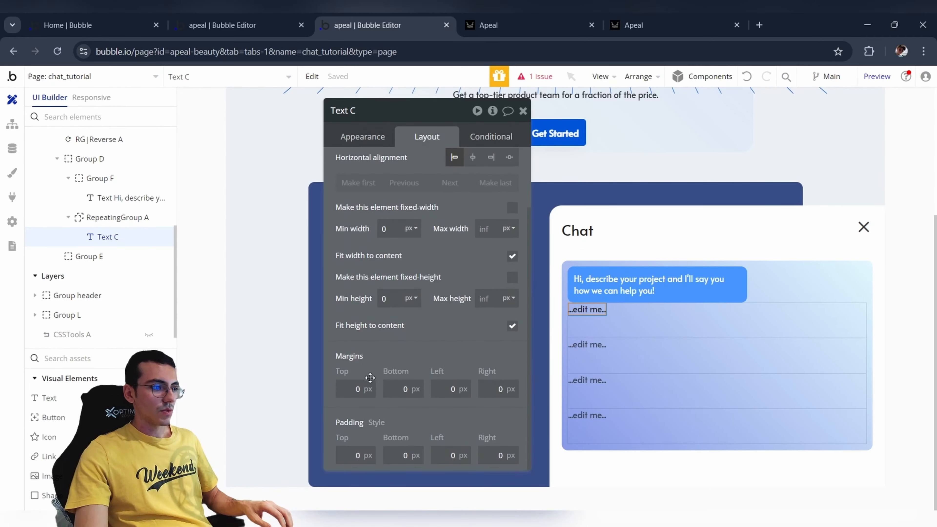
{"action": "left_click", "coordinate": [344, 460]}
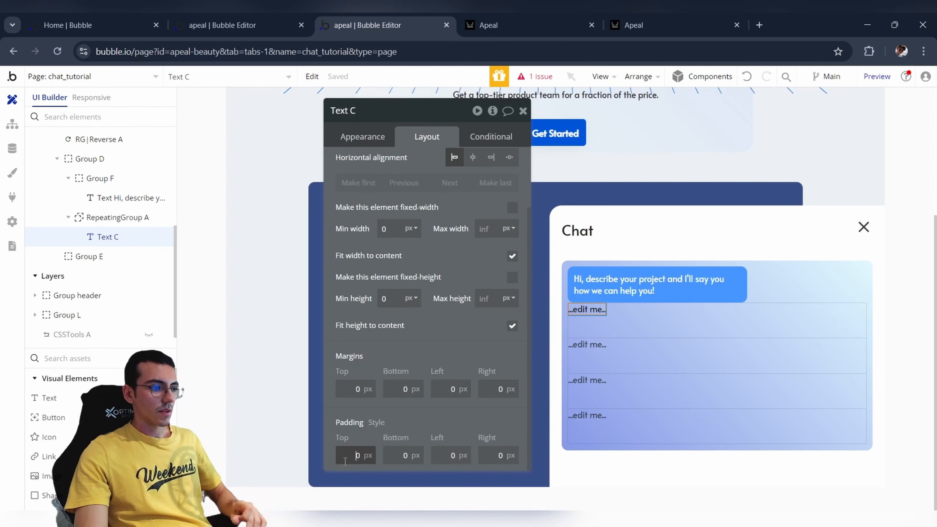
{"action": "left_click", "coordinate": [388, 456]}
{"action": "left_click", "coordinate": [443, 455]}
{"action": "type", "text": "1"}
{"action": "left_click", "coordinate": [485, 456]}
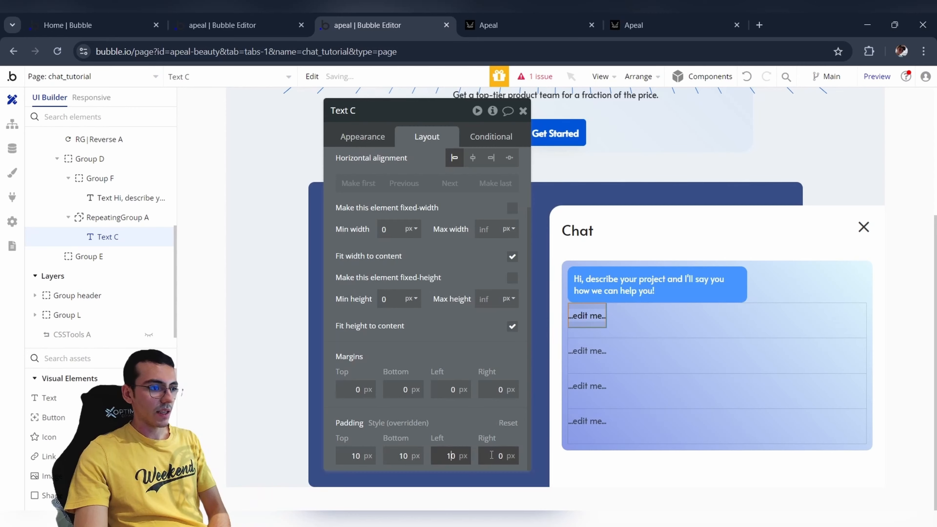
{"action": "type", "text": "1"}
{"action": "scroll", "coordinate": [451, 315], "scroll_direction": "up", "scroll_amount": 2}
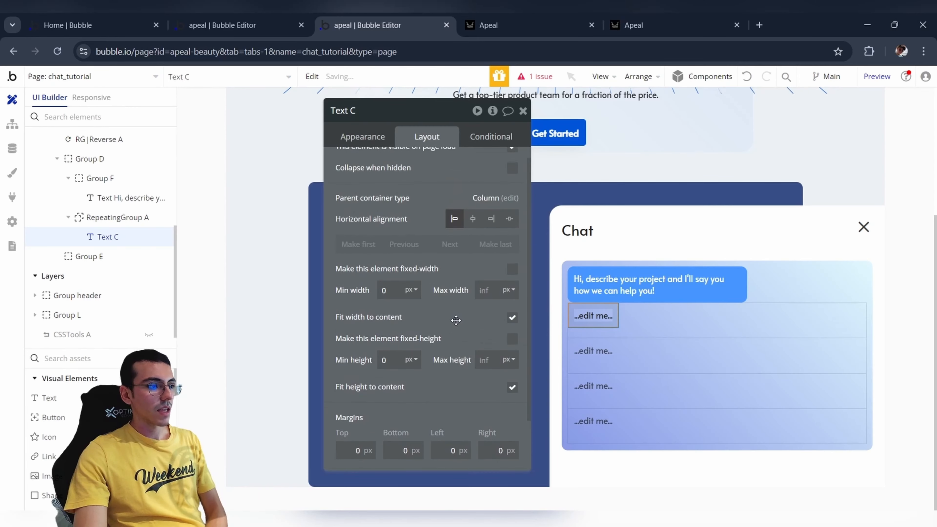
{"action": "scroll", "coordinate": [472, 262], "scroll_direction": "down", "scroll_amount": 2}
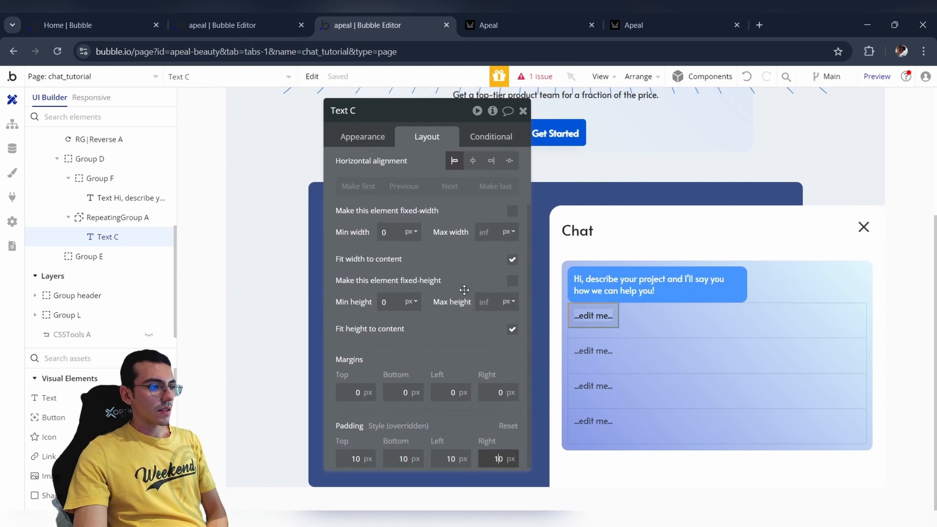
Give the repeating group's text the greeting bubble's flat background color #4796FF and the Primary contrast (#FFFFFF) font color.
{"action": "left_click", "coordinate": [508, 228]}
{"action": "left_click", "coordinate": [508, 267]}
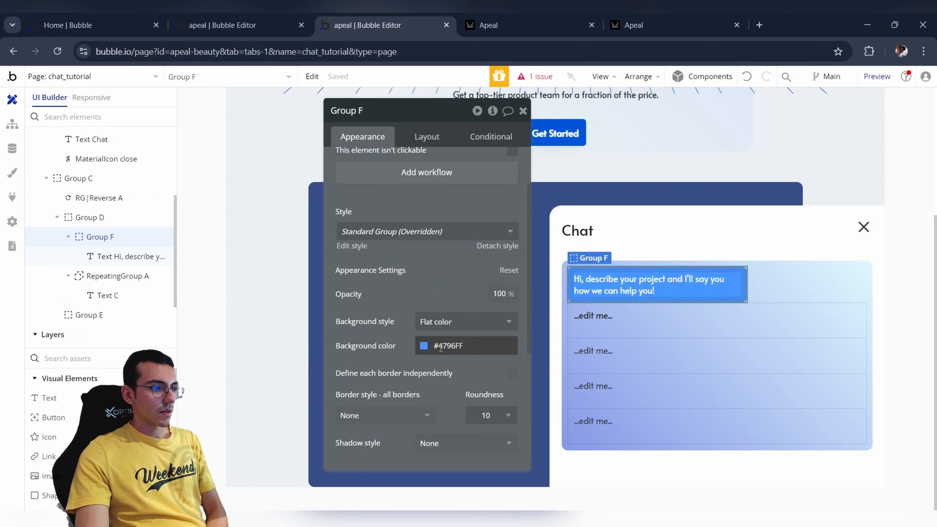
{"action": "left_click", "coordinate": [441, 346]}
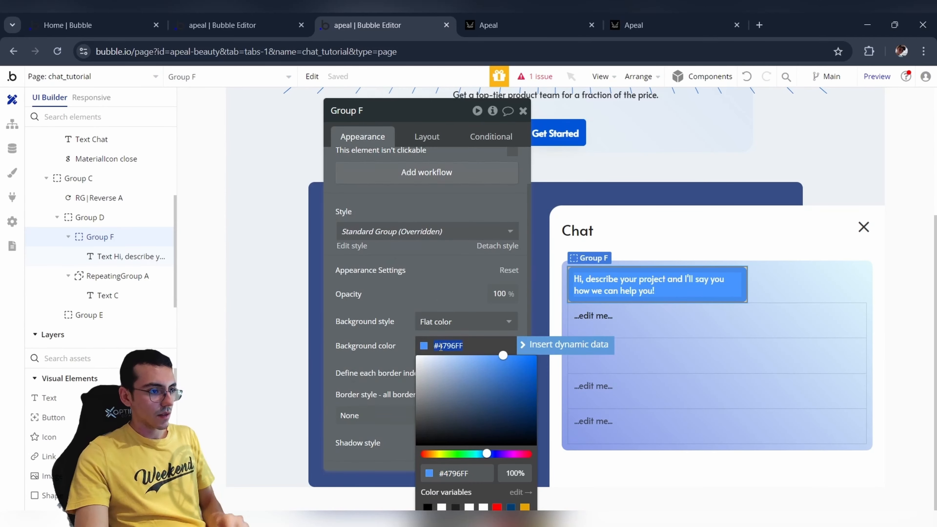
{"action": "left_click", "coordinate": [594, 315]}
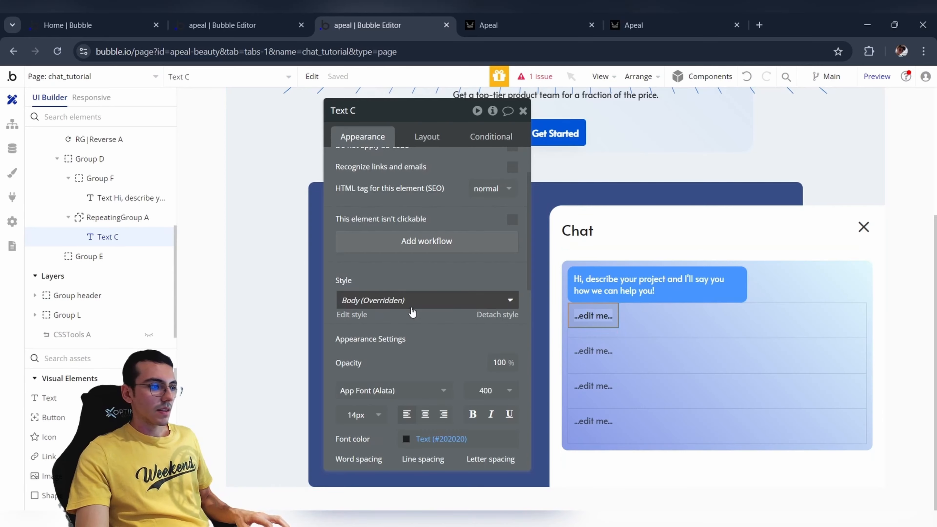
{"action": "scroll", "coordinate": [412, 312], "scroll_direction": "down", "scroll_amount": 5}
{"action": "left_click", "coordinate": [450, 349]}
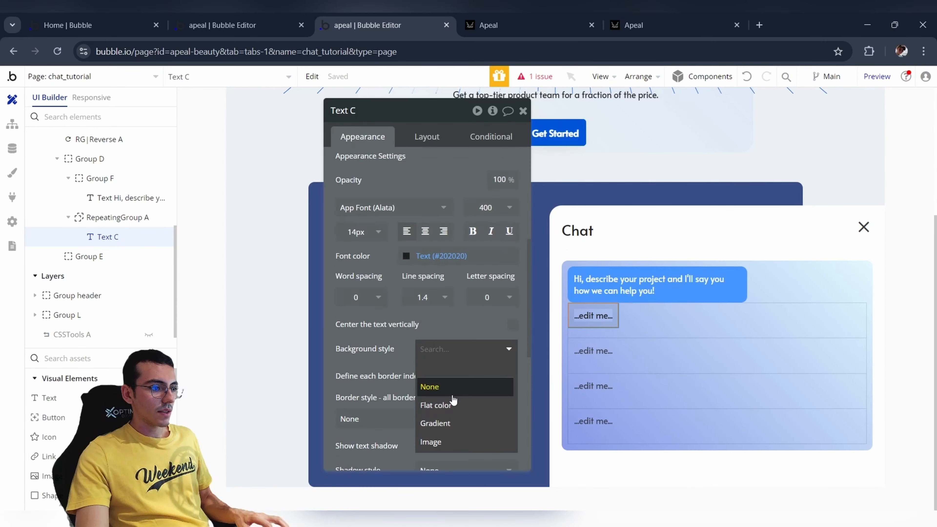
{"action": "left_click", "coordinate": [435, 405]}
{"action": "left_click", "coordinate": [440, 372]}
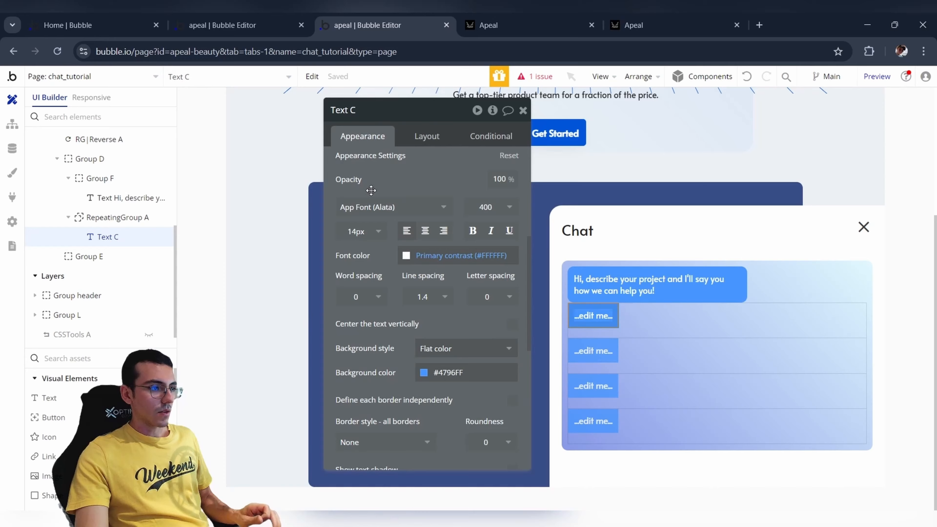
{"action": "scroll", "coordinate": [377, 198], "scroll_direction": "up", "scroll_amount": 4}
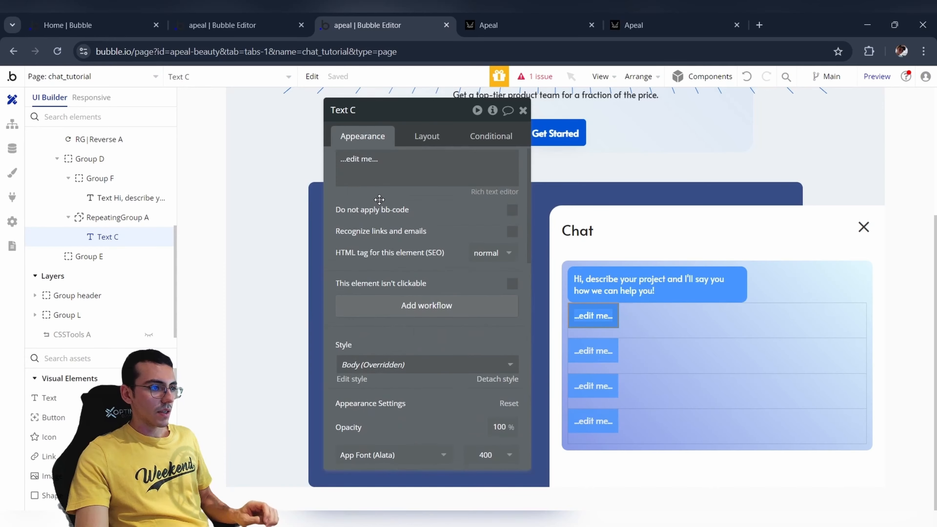
Review the Main - Home Conversations and Main - Home Messages data types and create a new data type named Tutorial Conversations.
{"action": "left_click", "coordinate": [667, 343]}
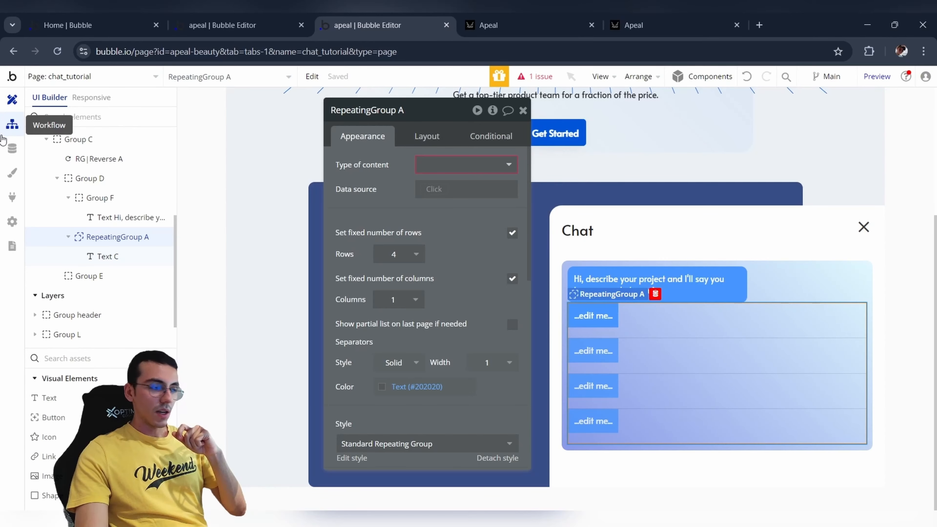
{"action": "left_click", "coordinate": [8, 155]}
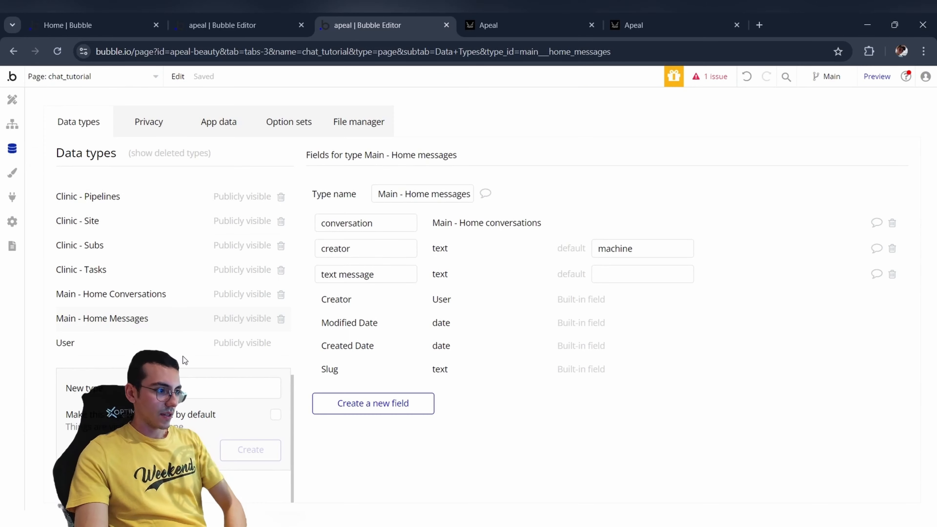
{"action": "left_click", "coordinate": [168, 301]}
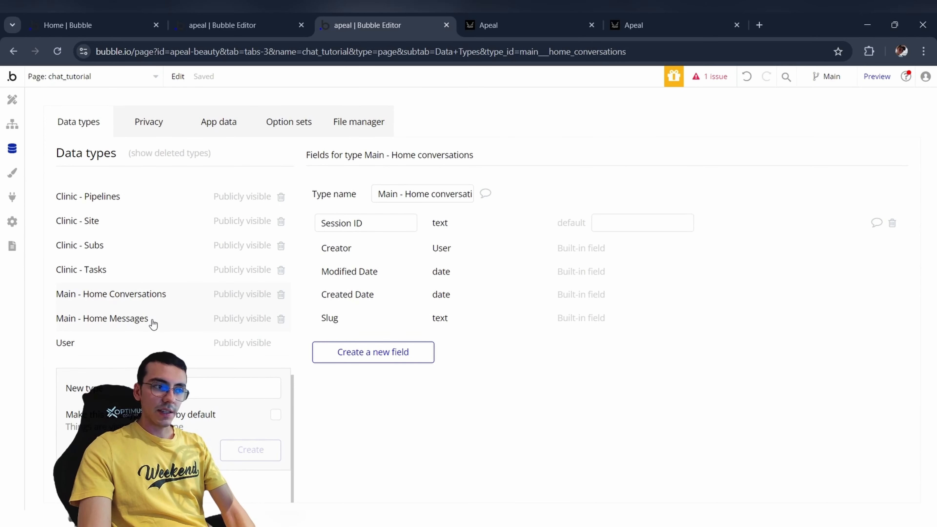
{"action": "left_click", "coordinate": [152, 322]}
{"action": "left_click", "coordinate": [156, 297]}
{"action": "left_click", "coordinate": [143, 320]}
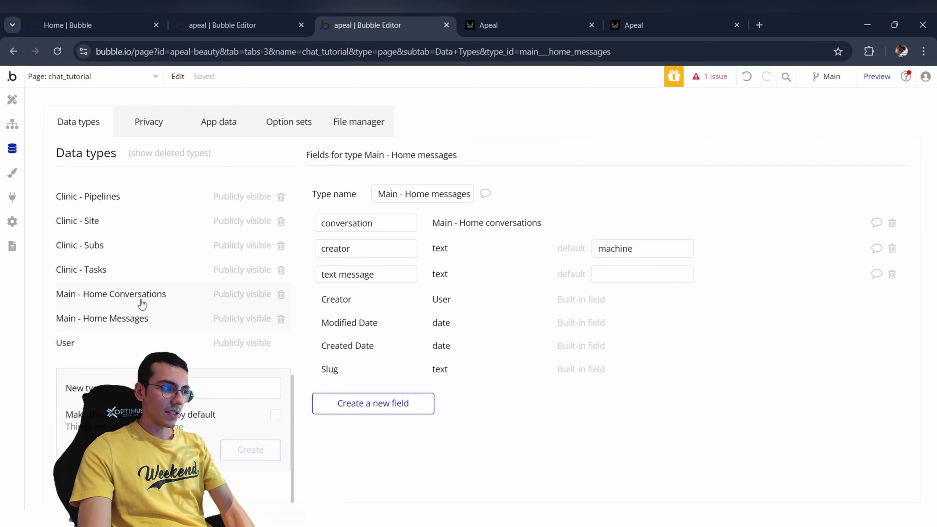
{"action": "left_click", "coordinate": [151, 387]}
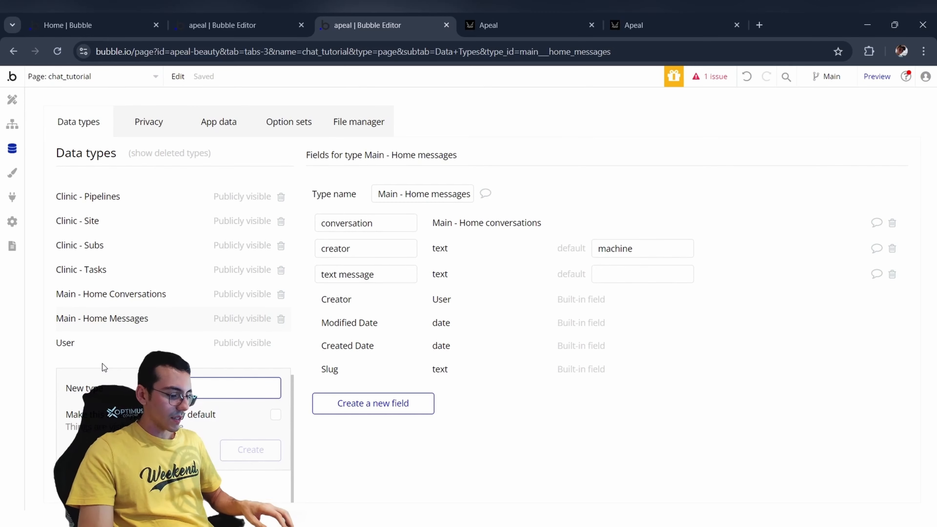
{"action": "type", "text": "Main - Tutorial Conversat"}
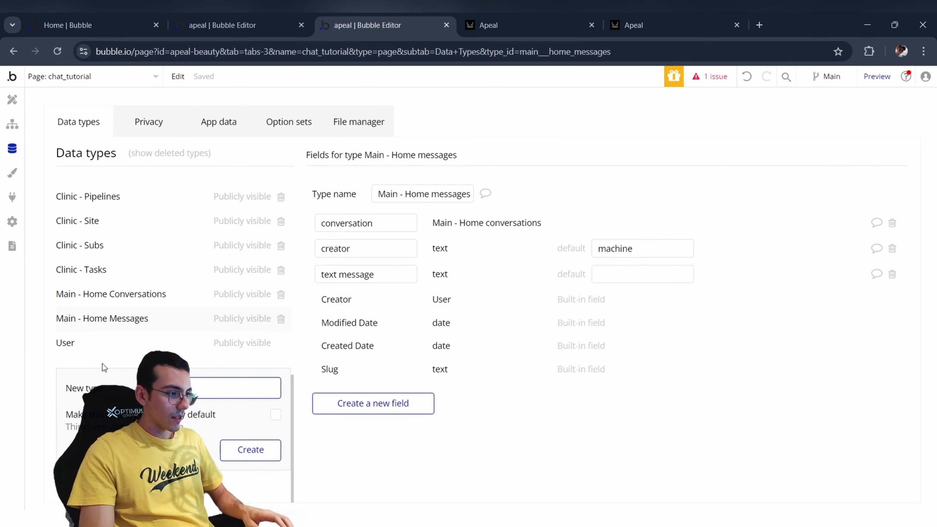
{"action": "type", "text": "ions"}
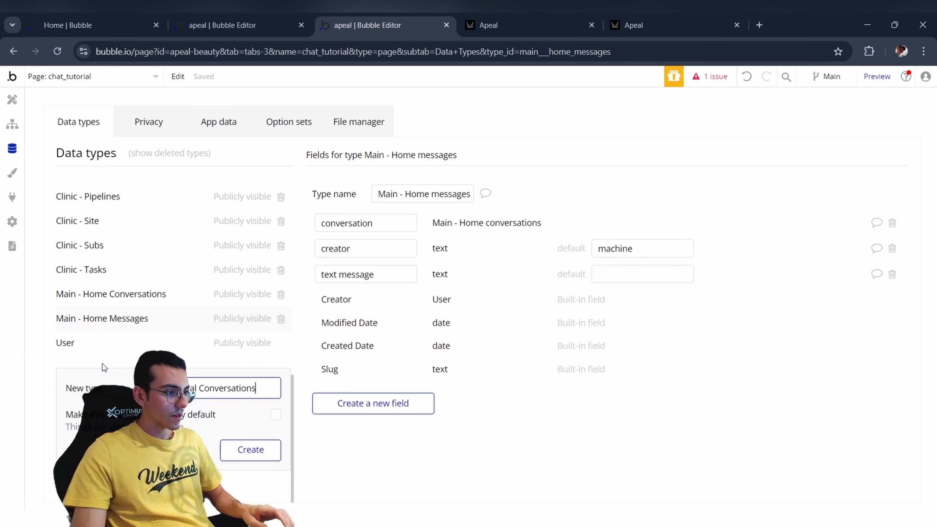
{"action": "key", "text": "Return"}
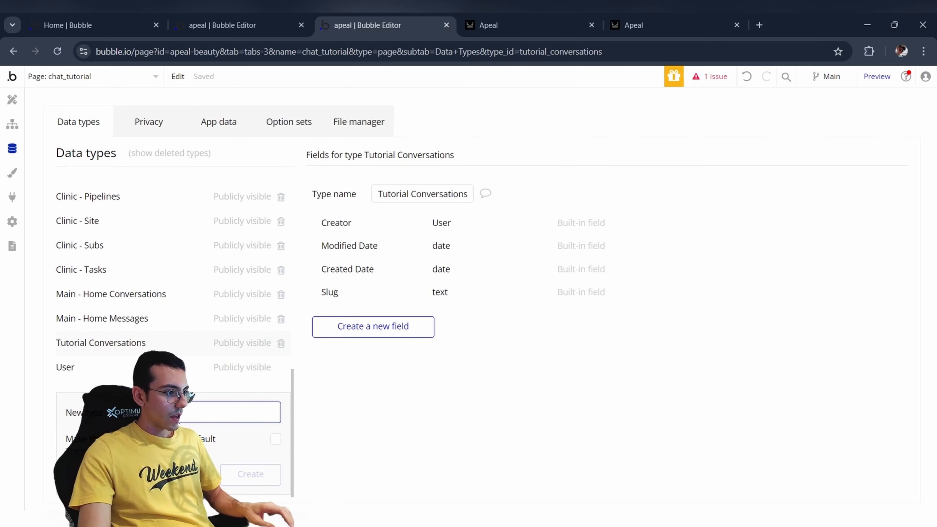
Create another data type named Tutorial Messages.
{"action": "type", "text": "Tutorial"}
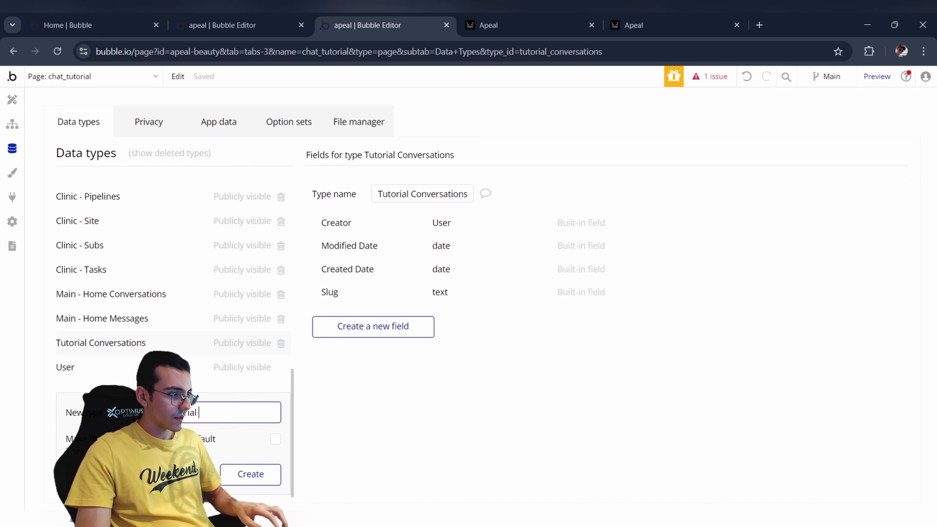
{"action": "type", "text": " essa"}
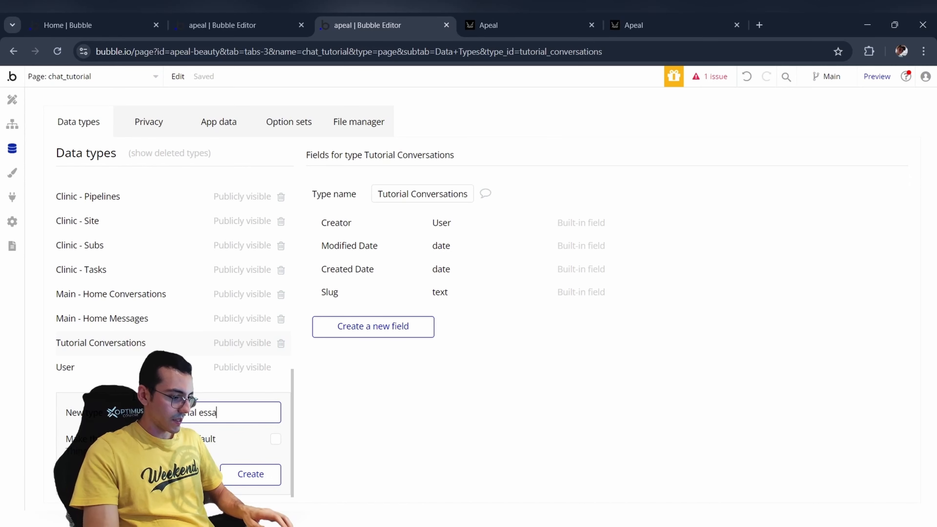
{"action": "key", "text": "BackSpace"}
{"action": "key", "text": "BackSpace"}
{"action": "type", "text": "Mess"}
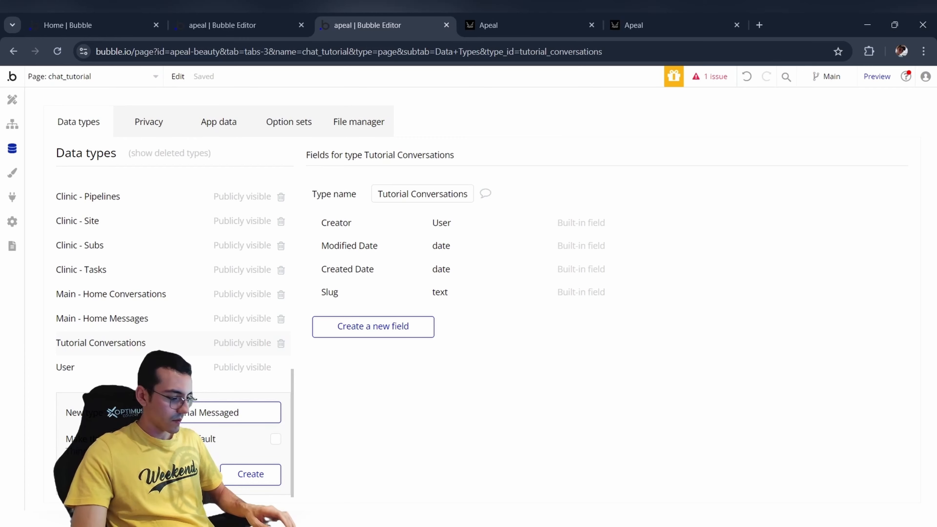
{"action": "left_click", "coordinate": [250, 476]}
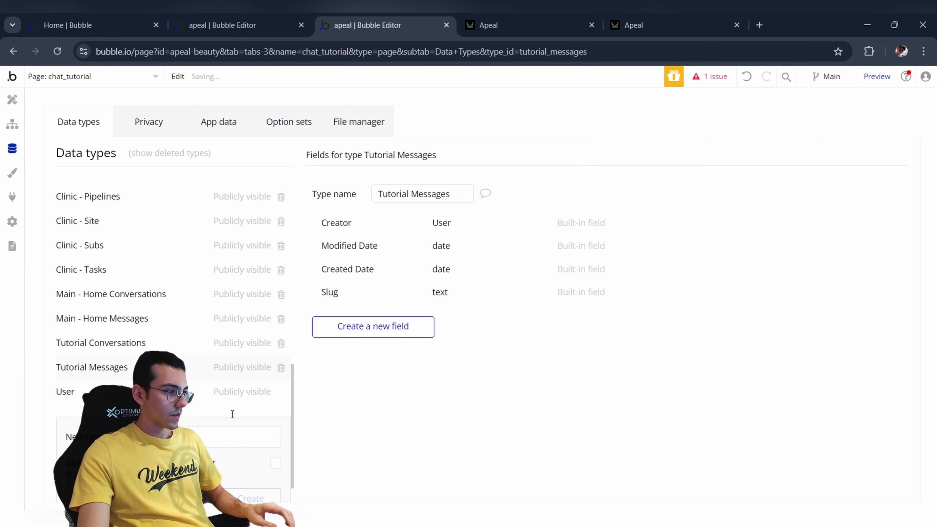
Copy the Session ID field name from the Main - Home Conversations data type.
{"action": "left_click", "coordinate": [149, 300]}
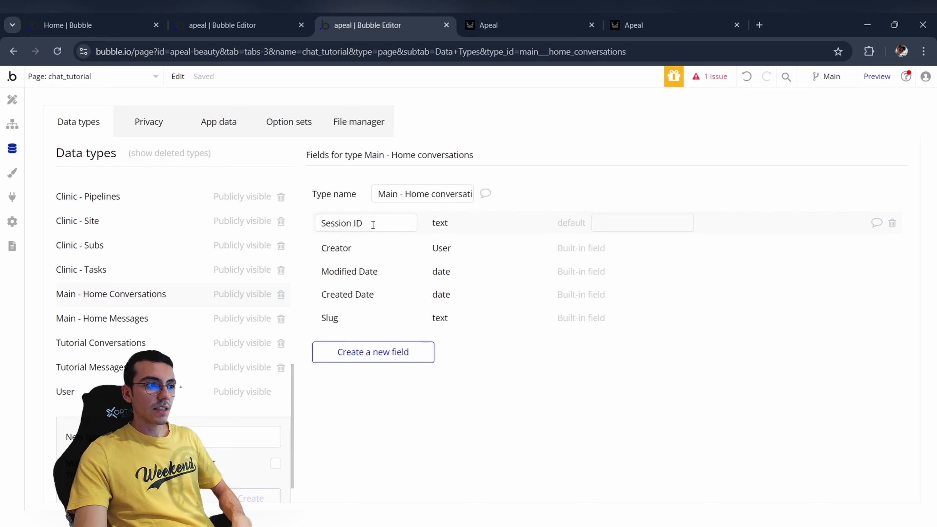
{"action": "left_click", "coordinate": [397, 224]}
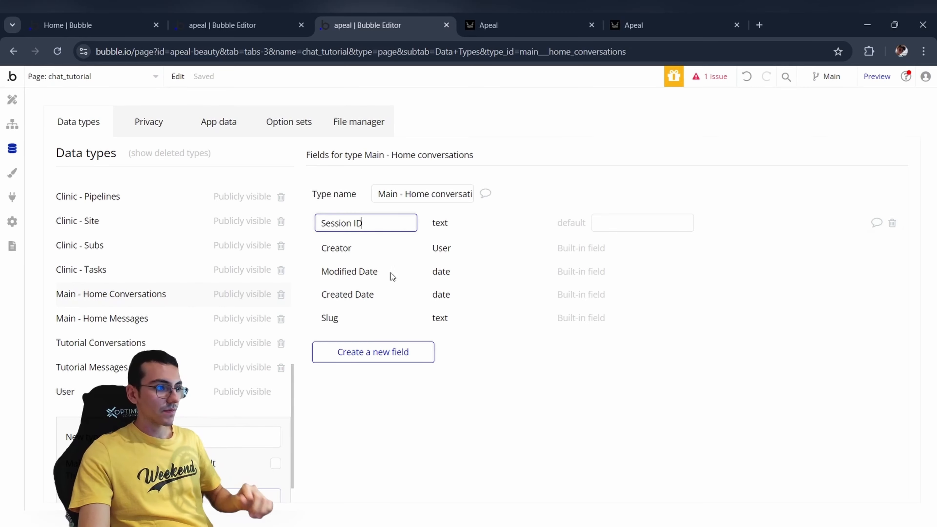
{"action": "key", "text": "ctrl+shift+Left"}
{"action": "key", "text": "ctrl+shift+Left"}
{"action": "key", "text": "ctrl+c"}
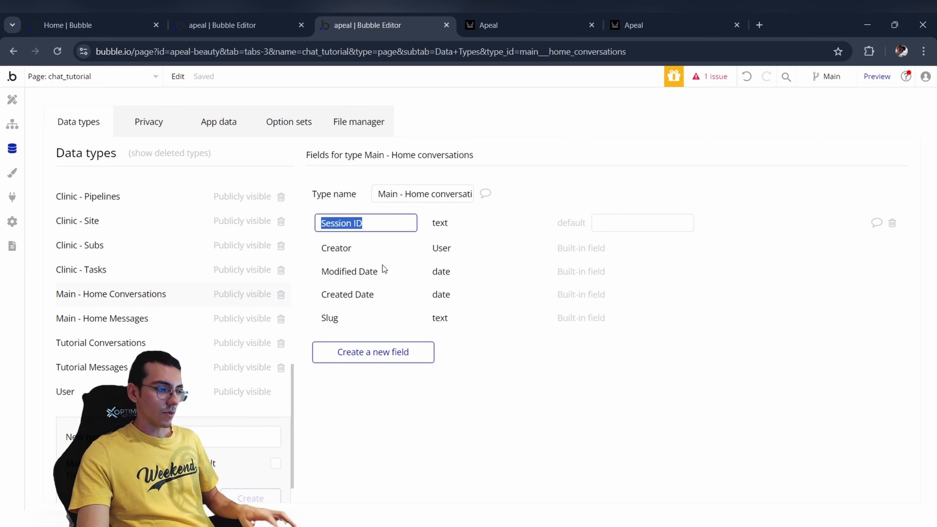
{"action": "left_click", "coordinate": [384, 281]}
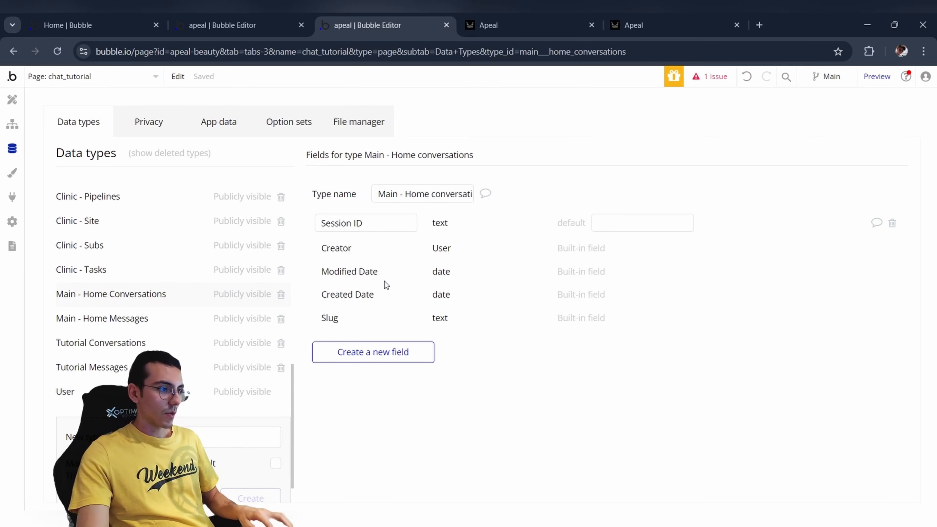
Add a field named Session ID of type text to the Tutorial Conversations data type.
{"action": "left_click", "coordinate": [132, 343]}
{"action": "left_click", "coordinate": [337, 325]}
{"action": "left_click", "coordinate": [420, 175]}
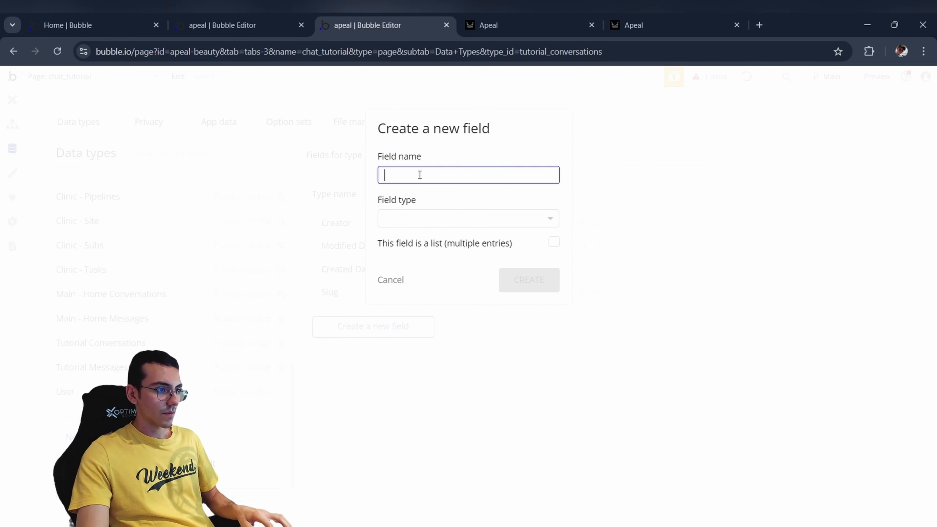
{"action": "key", "text": "ctrl+v"}
{"action": "left_click", "coordinate": [425, 221]}
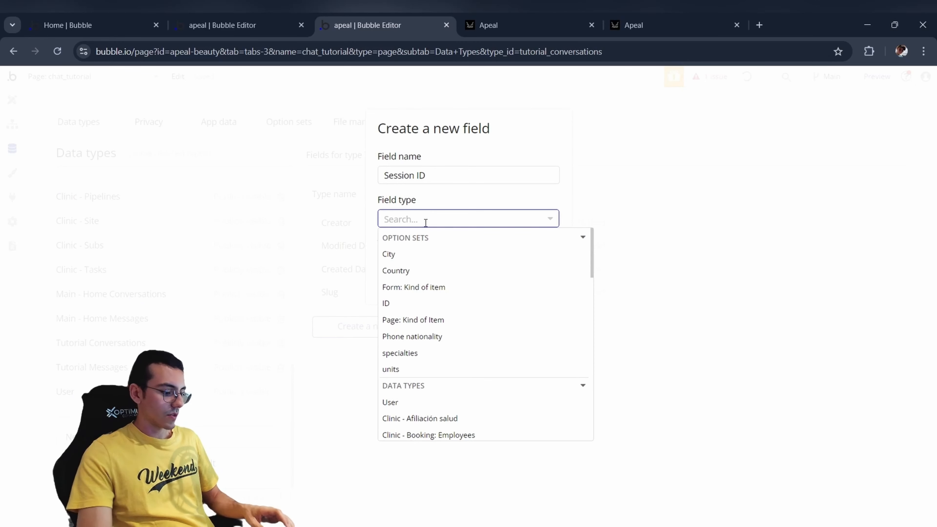
{"action": "type", "text": "text"}
{"action": "left_click", "coordinate": [428, 253]}
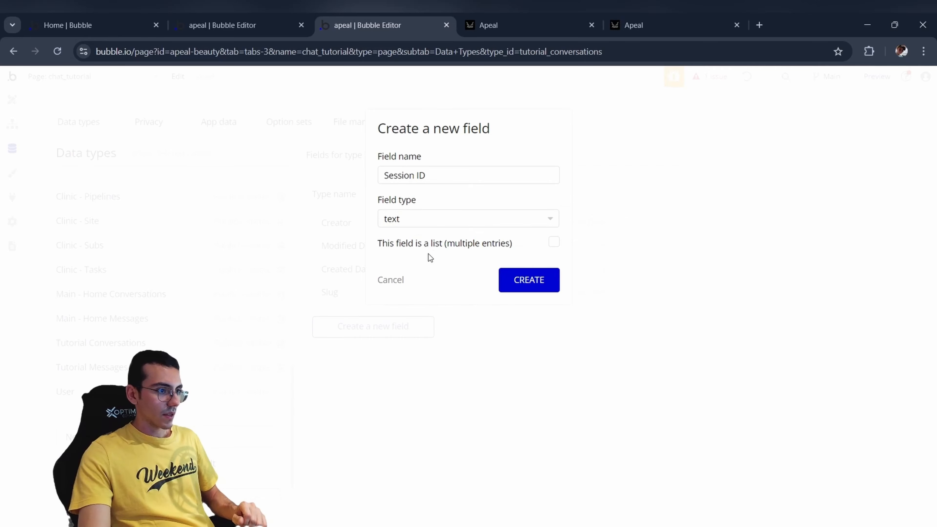
{"action": "left_click", "coordinate": [530, 279]}
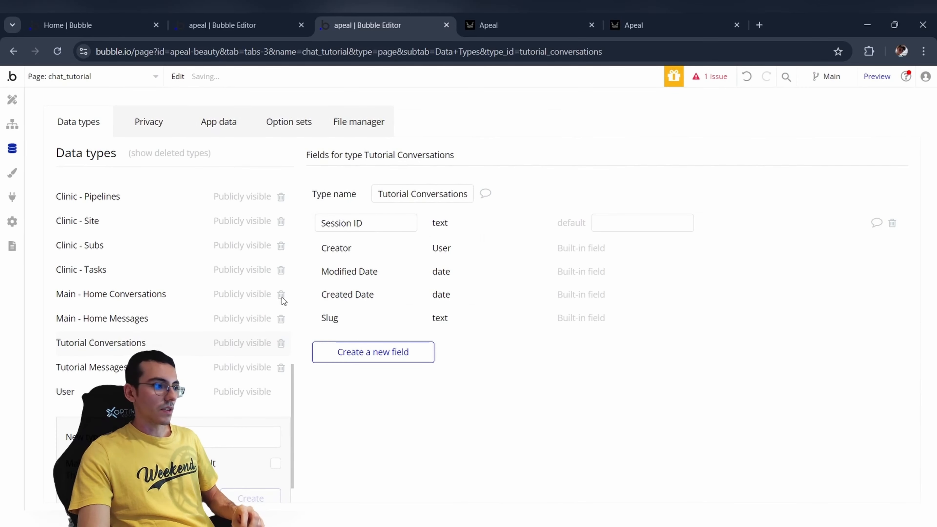
Using the Main - Home Messages fields as reference, add a field named conversation of type Tutorial Conversations to the Tutorial Messages data type.
{"action": "left_click", "coordinate": [255, 318]}
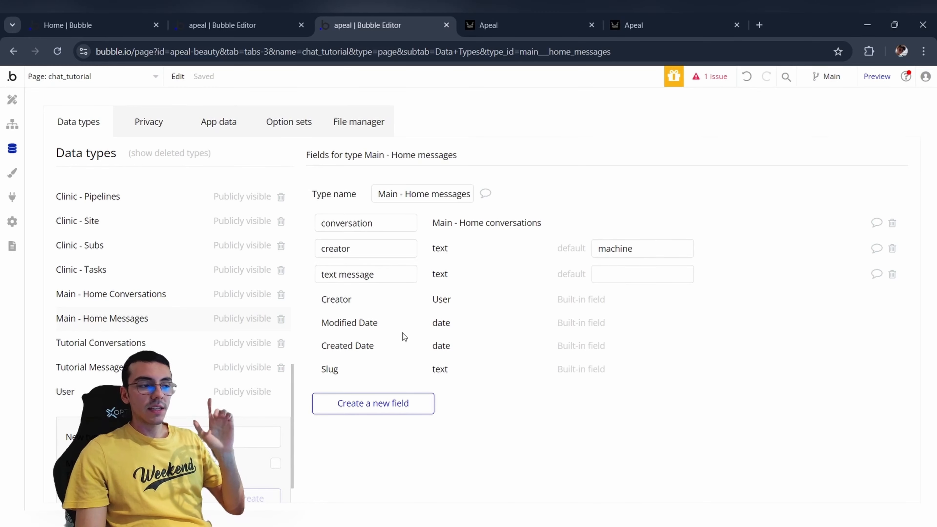
{"action": "left_click", "coordinate": [384, 279]}
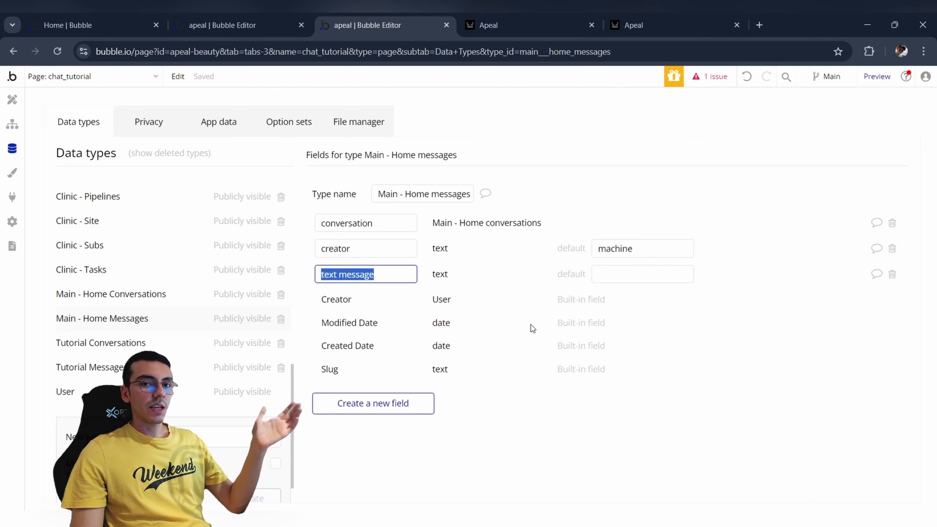
{"action": "left_click", "coordinate": [364, 225]}
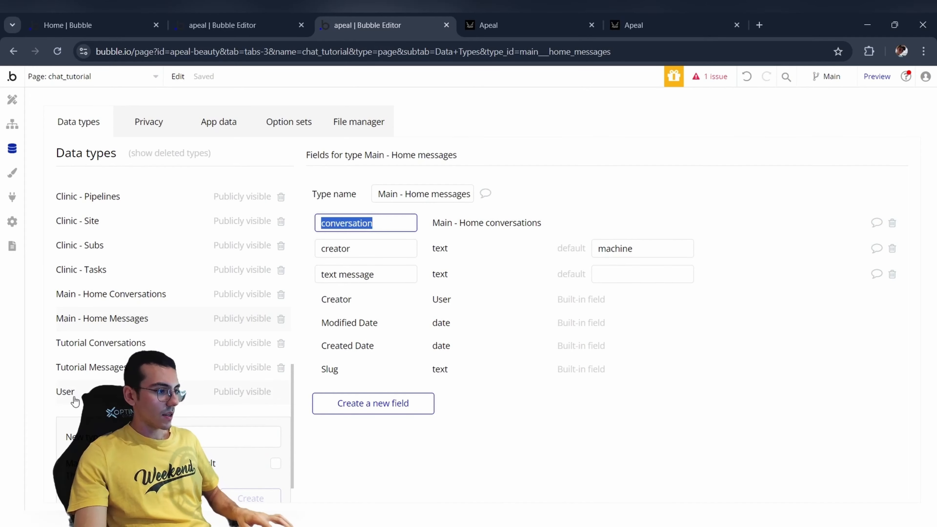
{"action": "left_click", "coordinate": [89, 367]}
{"action": "left_click", "coordinate": [372, 326]}
{"action": "left_click", "coordinate": [418, 173]}
{"action": "type", "text": "conversation"}
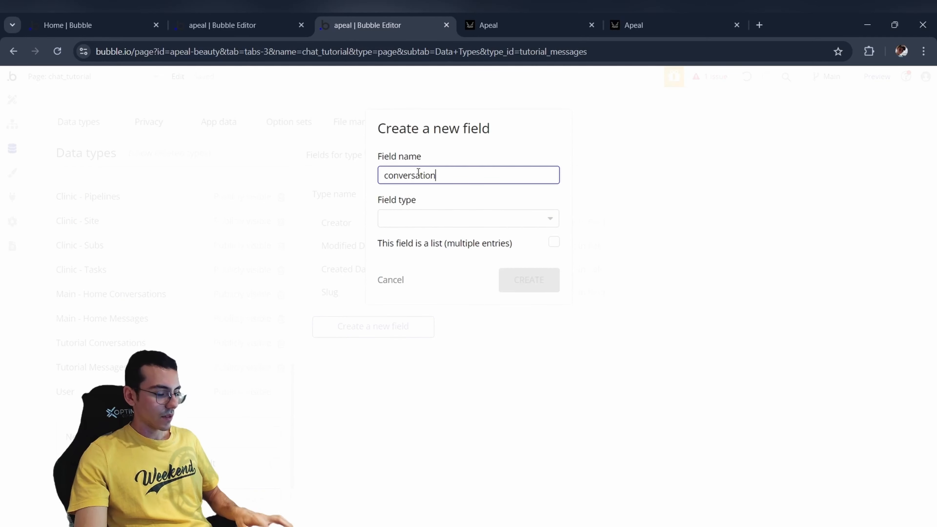
{"action": "left_click", "coordinate": [426, 221]}
{"action": "type", "text": "conver"}
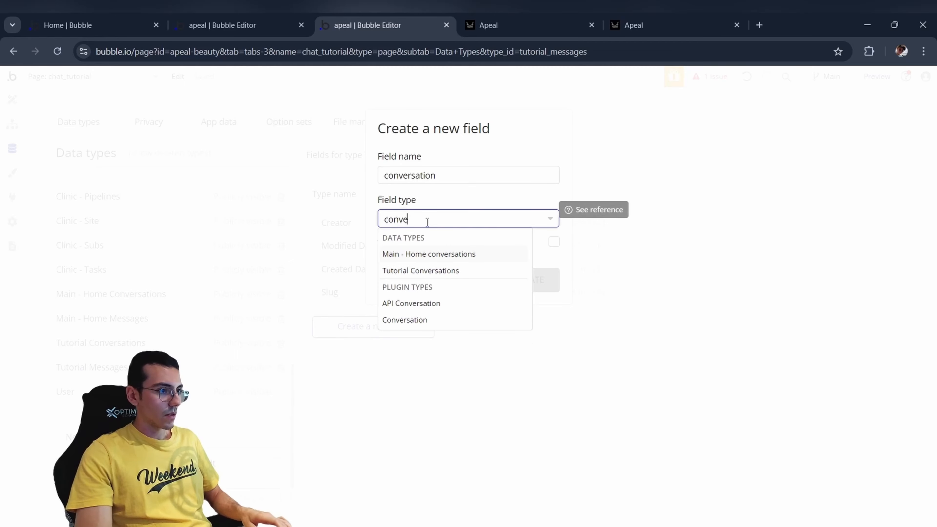
{"action": "left_click", "coordinate": [439, 271]}
{"action": "left_click", "coordinate": [525, 279]}
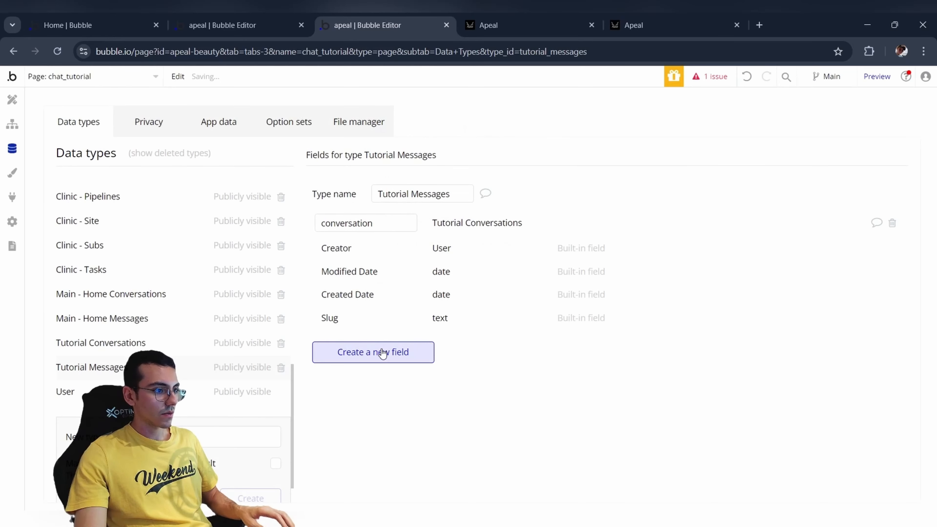
Add a text field named creator to the Tutorial Messages data type and set its default value to machine.
{"action": "left_click", "coordinate": [400, 353]}
{"action": "left_click", "coordinate": [434, 182]}
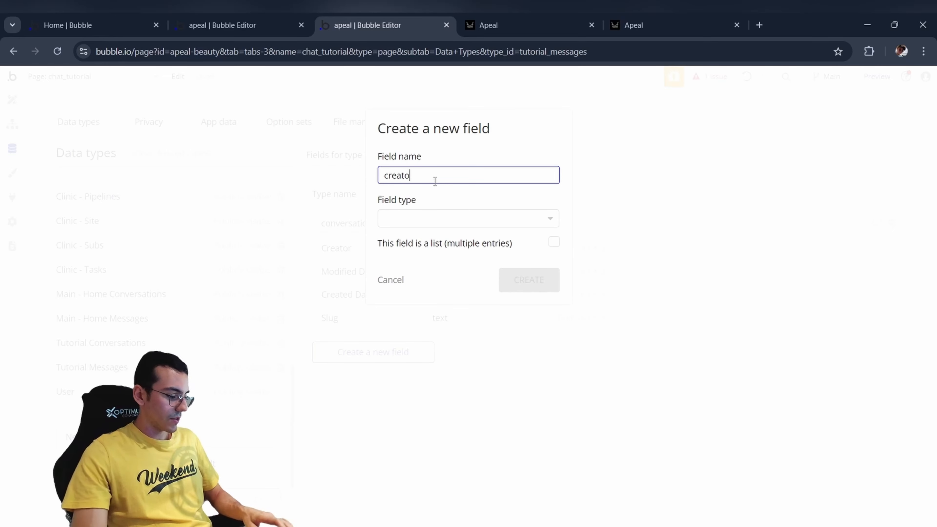
{"action": "left_click", "coordinate": [450, 219]}
{"action": "type", "text": "text"}
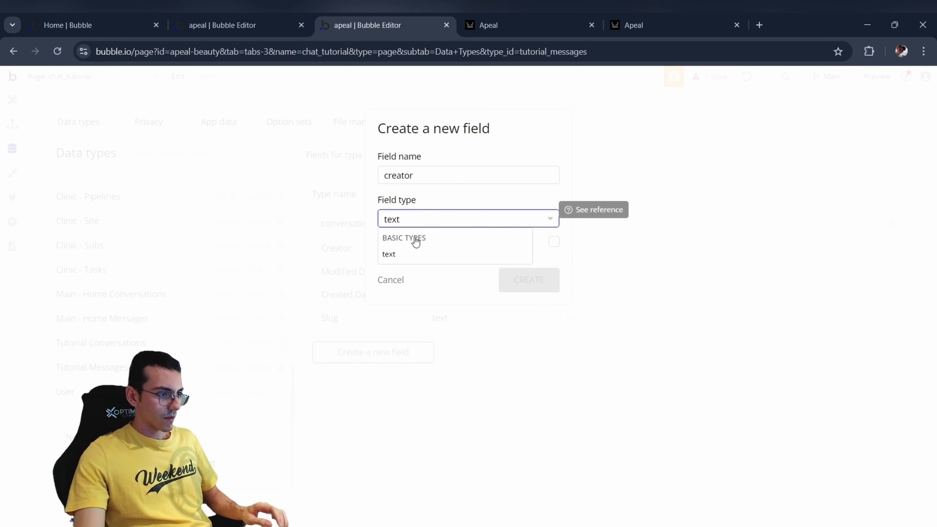
{"action": "left_click", "coordinate": [408, 254]}
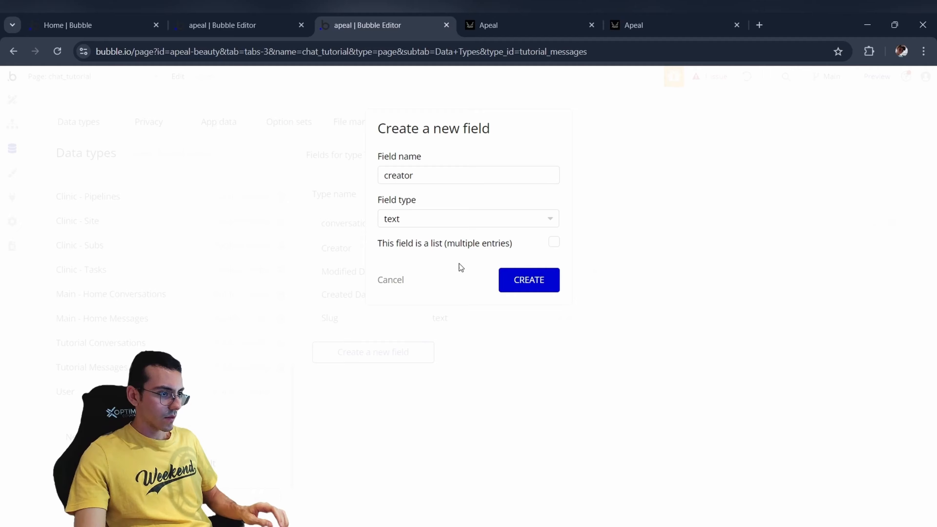
{"action": "left_click", "coordinate": [535, 281]}
{"action": "left_click", "coordinate": [657, 244]}
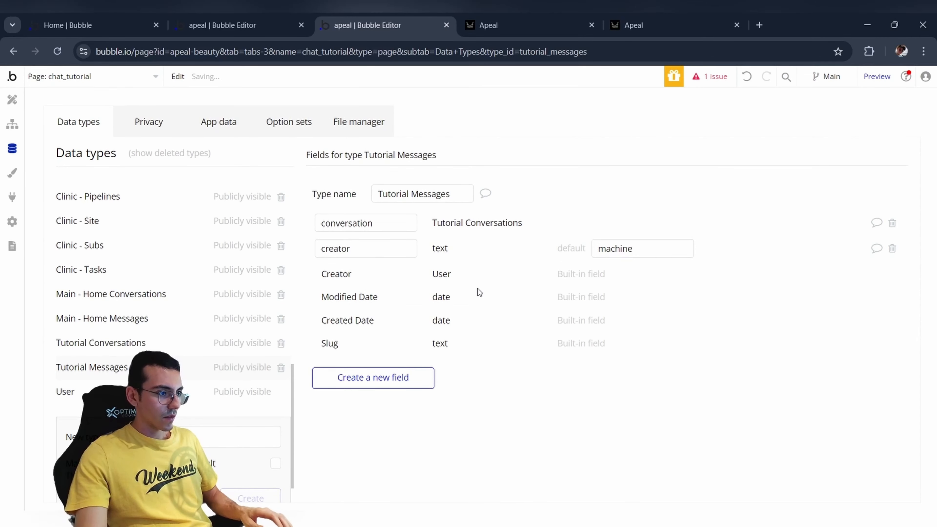
Add a field named text message of type text to the Tutorial Messages data type.
{"action": "left_click", "coordinate": [335, 387]}
{"action": "left_click", "coordinate": [423, 181]}
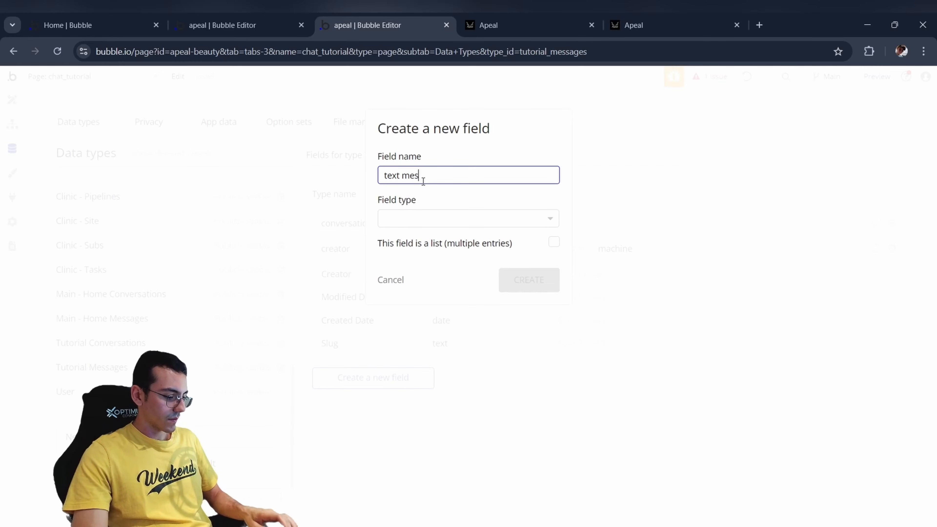
{"action": "left_click", "coordinate": [414, 223]}
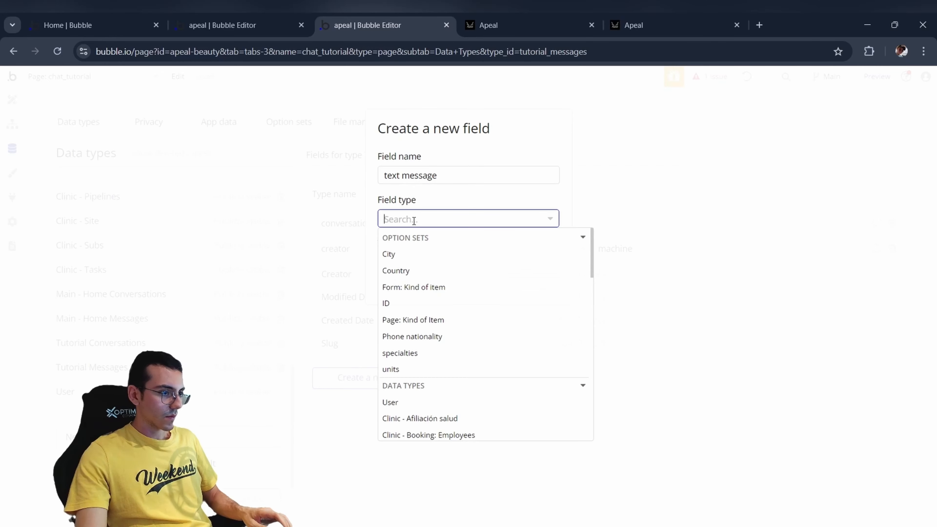
{"action": "type", "text": "text"}
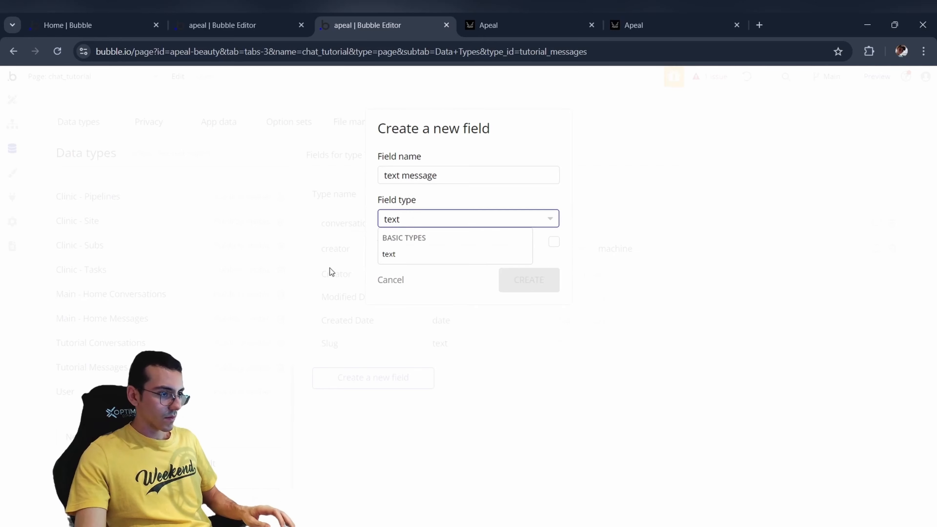
{"action": "left_click", "coordinate": [397, 258]}
{"action": "left_click", "coordinate": [530, 279]}
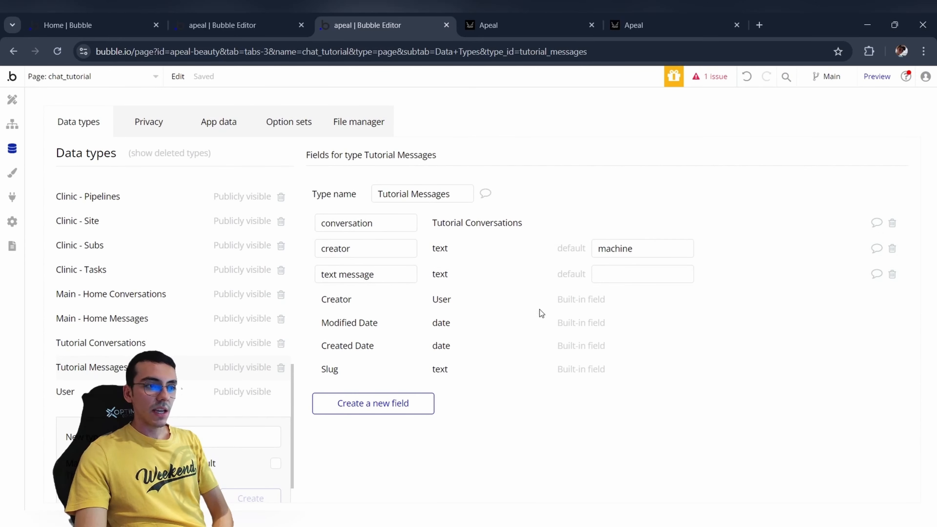
Return to the page design and set the chat repeating group's type of content to Tutorial Messages.
{"action": "left_click", "coordinate": [11, 102]}
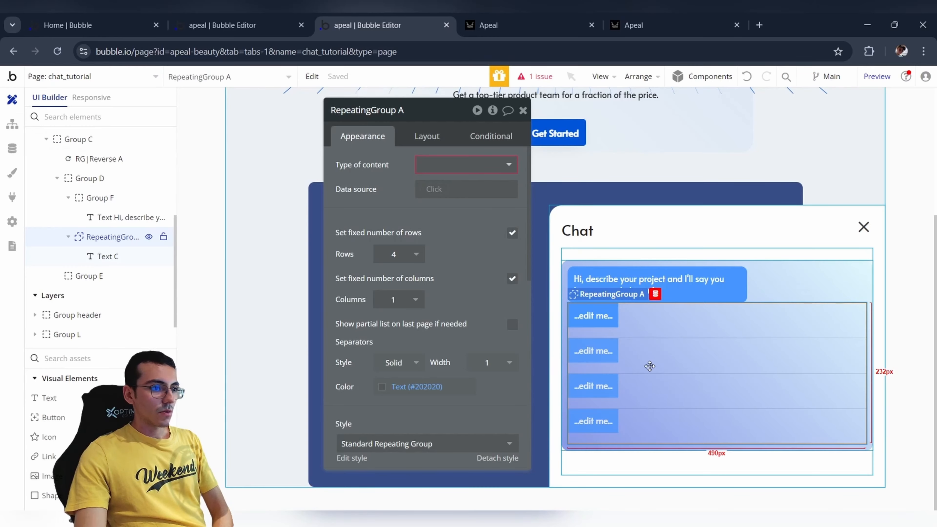
{"action": "left_click", "coordinate": [444, 170]}
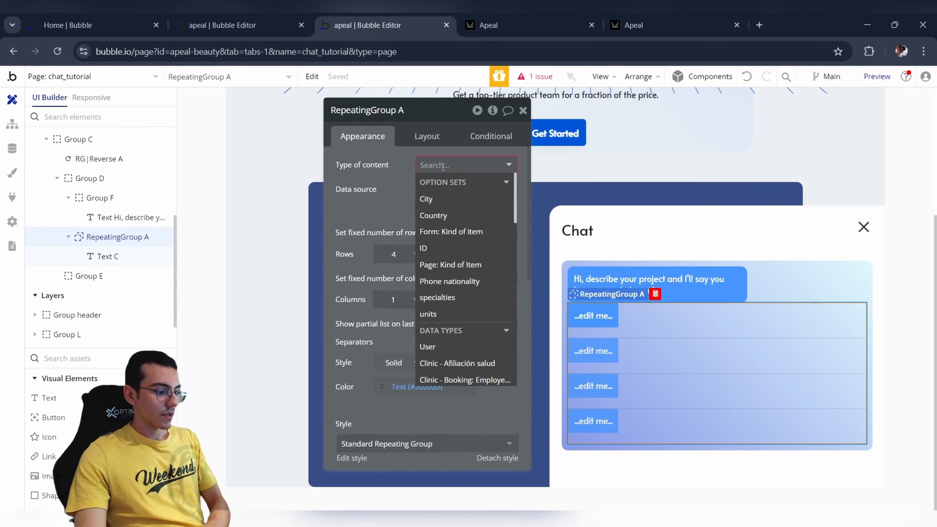
{"action": "type", "text": "messa"}
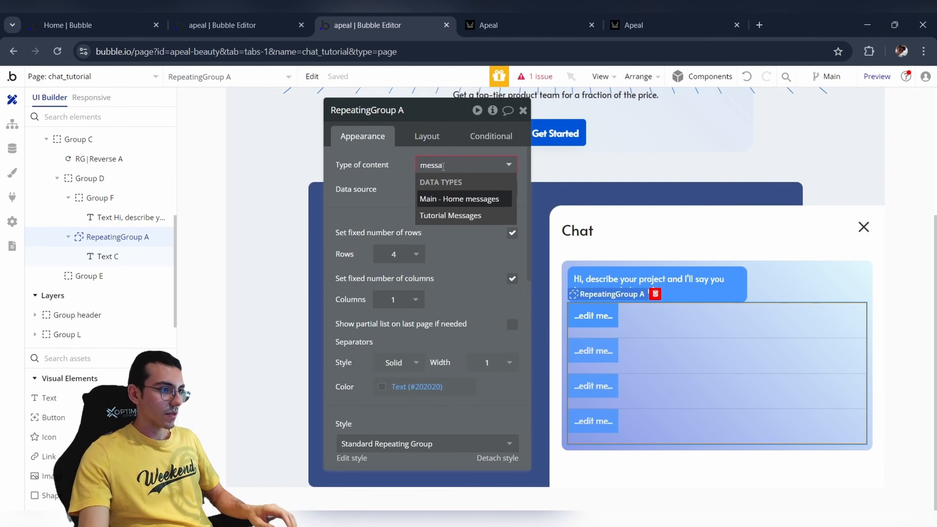
{"action": "left_click", "coordinate": [460, 215]}
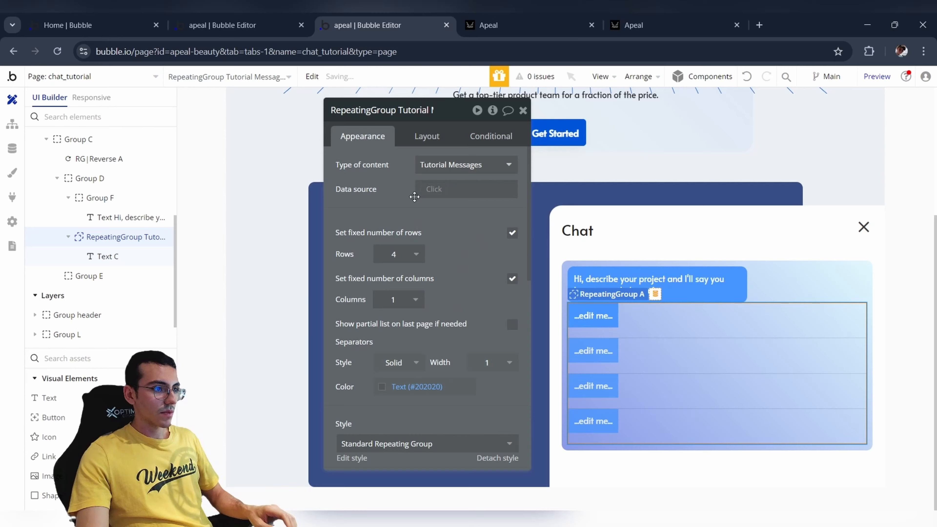
Set the repeating group's data source to a search for Tutorial Messages.
{"action": "left_click", "coordinate": [432, 188]}
{"action": "left_click", "coordinate": [450, 270]}
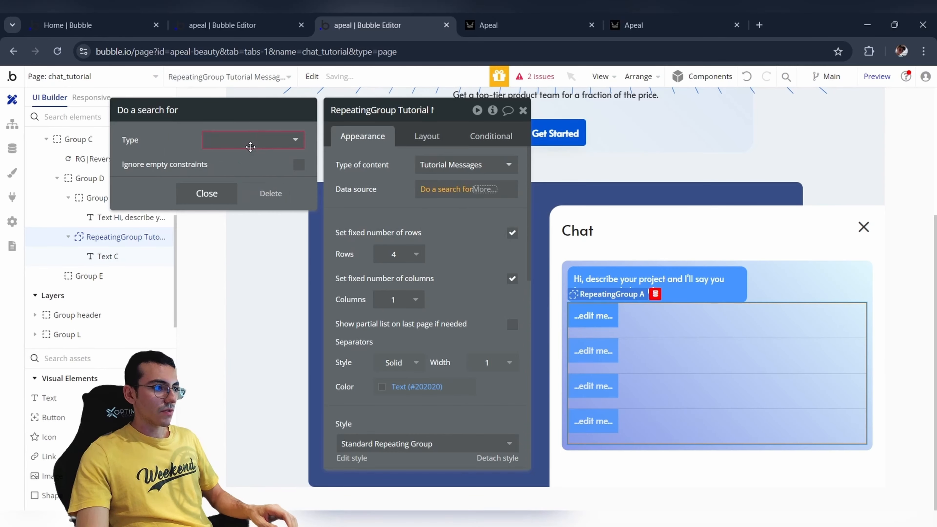
{"action": "left_click", "coordinate": [248, 144]}
{"action": "type", "text": "mess"}
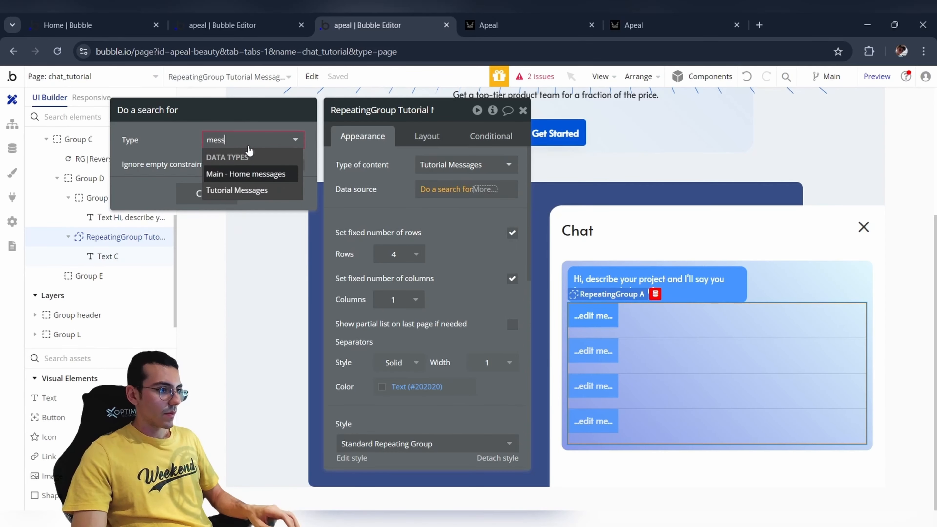
{"action": "left_click", "coordinate": [241, 191]}
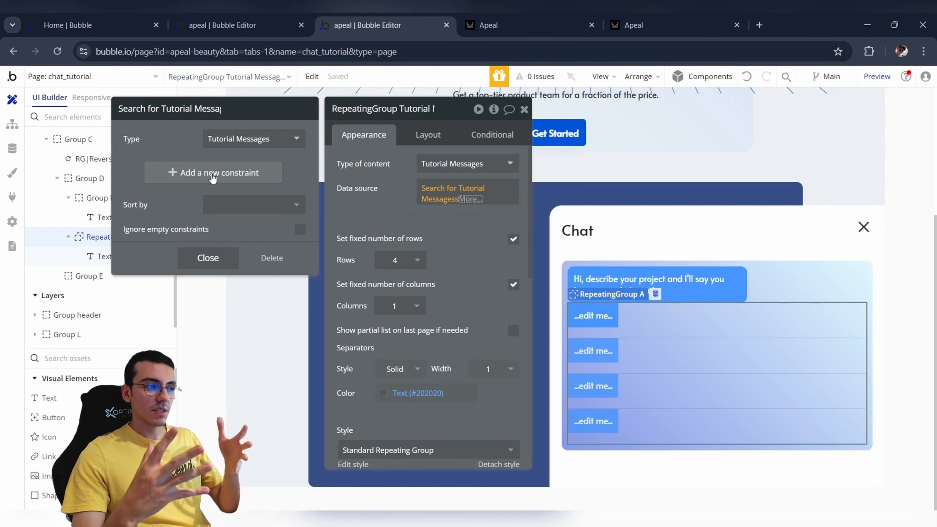
Add a constraint to the Tutorial Messages search on the conversation field with the equals operator, leaving its value empty.
{"action": "left_click", "coordinate": [212, 173]}
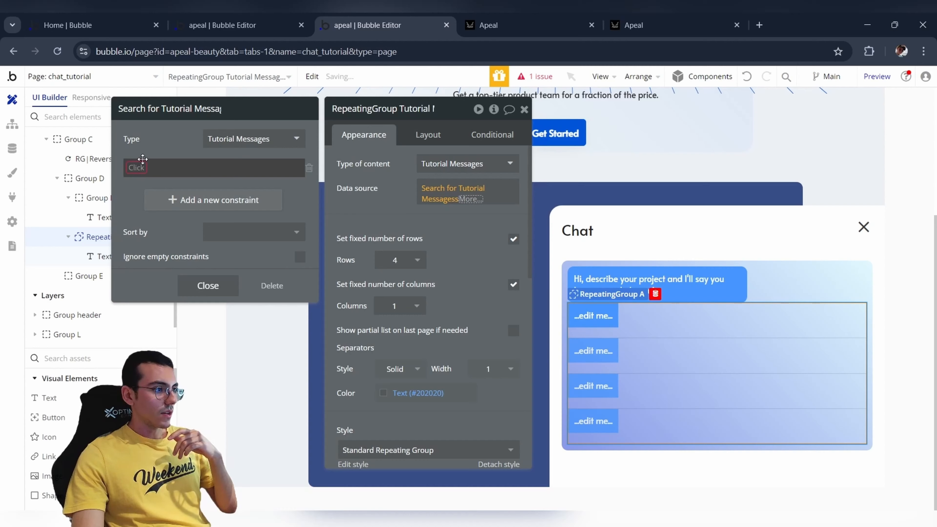
{"action": "left_click", "coordinate": [141, 168]}
{"action": "left_click", "coordinate": [153, 180]}
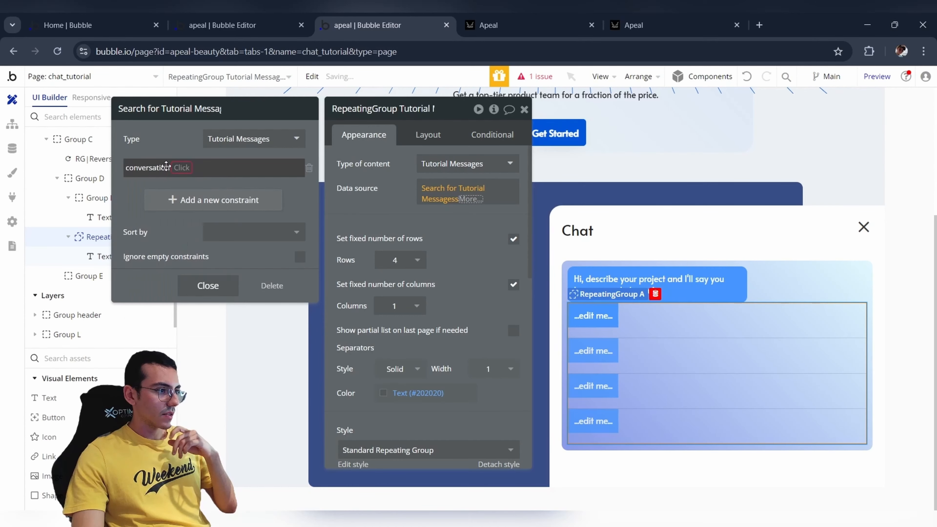
{"action": "left_click", "coordinate": [180, 182]}
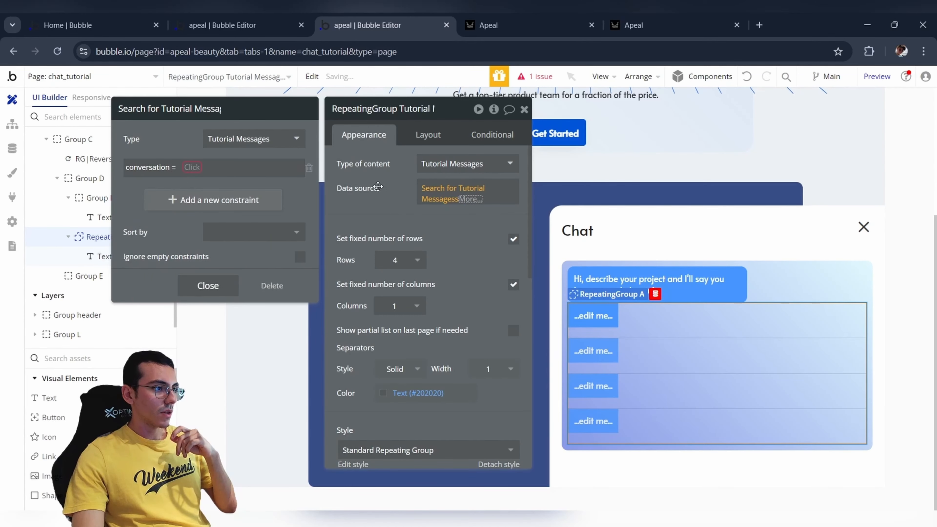
{"action": "left_click", "coordinate": [387, 191]}
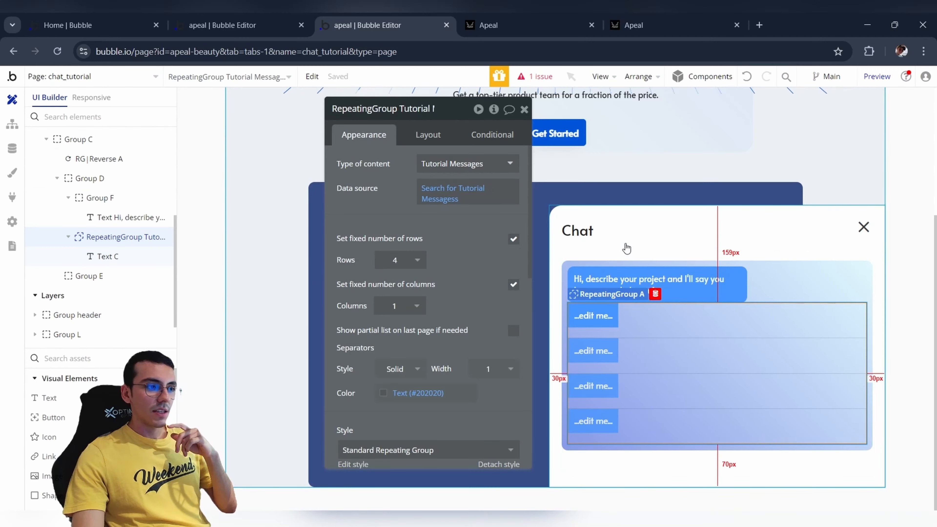
Create a custom state named conversation of type Tutorial Conversations on FloatingGroup B, the chat window.
{"action": "left_click", "coordinate": [631, 237]}
{"action": "left_click", "coordinate": [556, 245]}
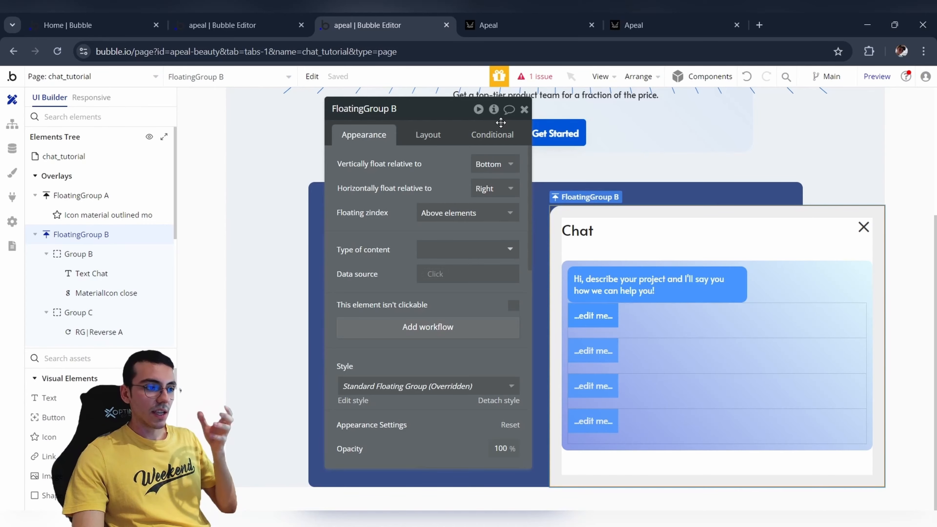
{"action": "left_click", "coordinate": [494, 110]}
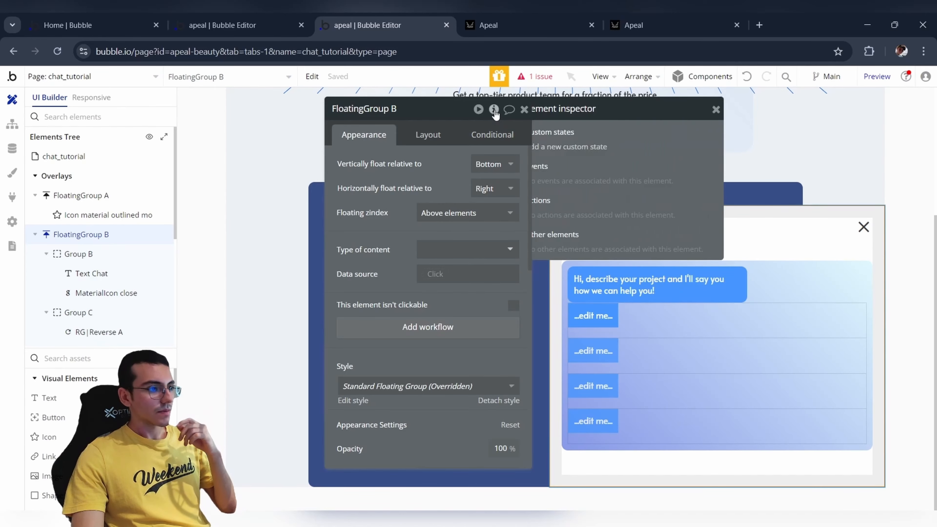
{"action": "left_click", "coordinate": [583, 147]}
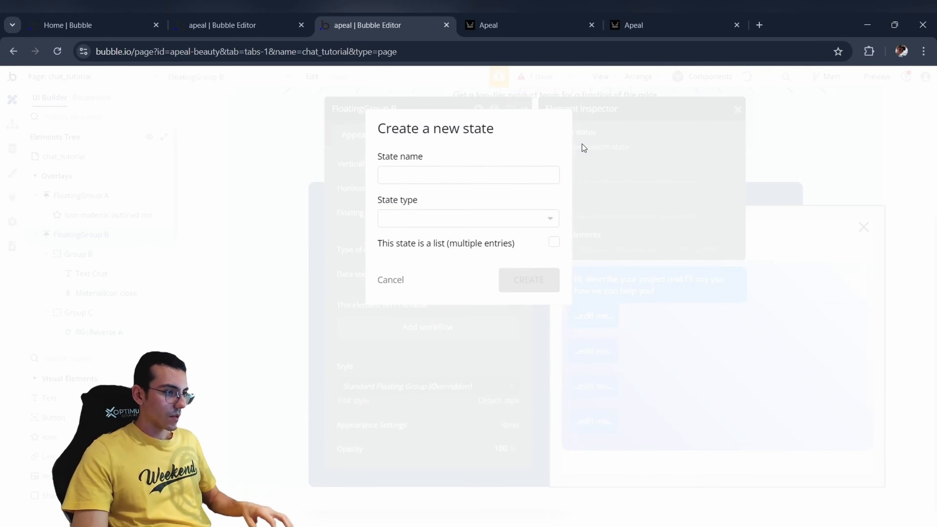
{"action": "left_click", "coordinate": [440, 181]}
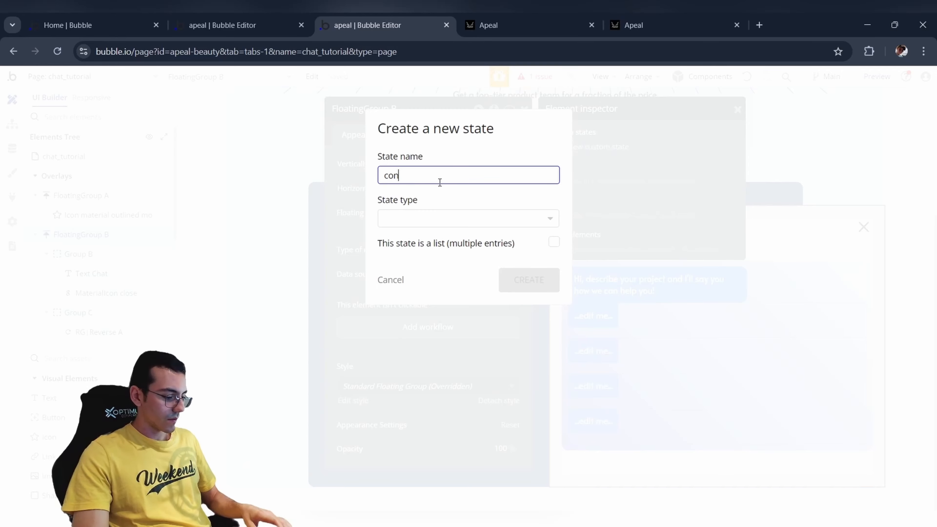
{"action": "type", "text": "conversation"}
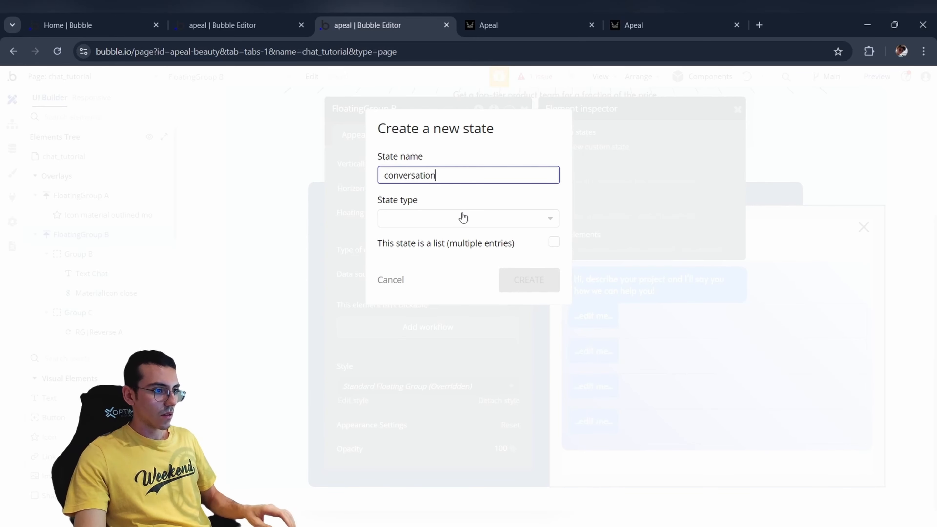
{"action": "left_click", "coordinate": [466, 219]}
{"action": "type", "text": "conversa"}
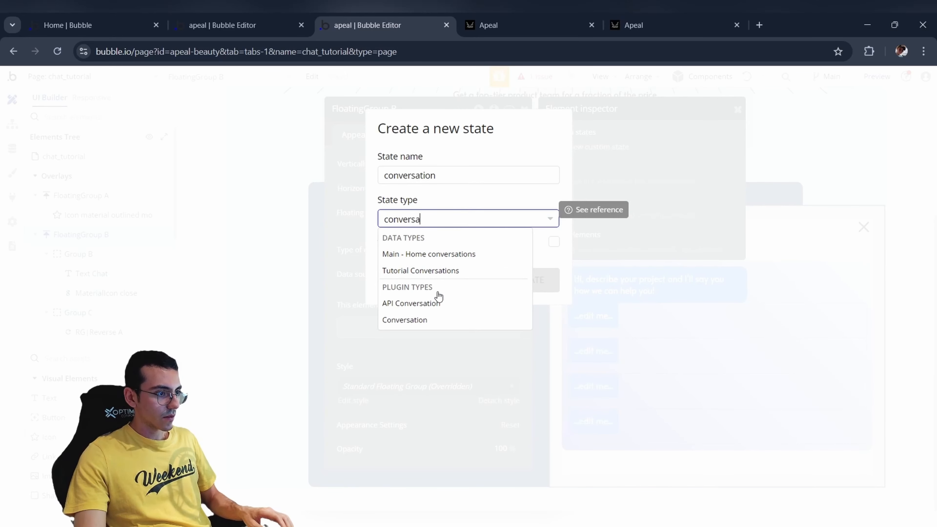
{"action": "left_click", "coordinate": [434, 272]}
{"action": "left_click", "coordinate": [518, 279]}
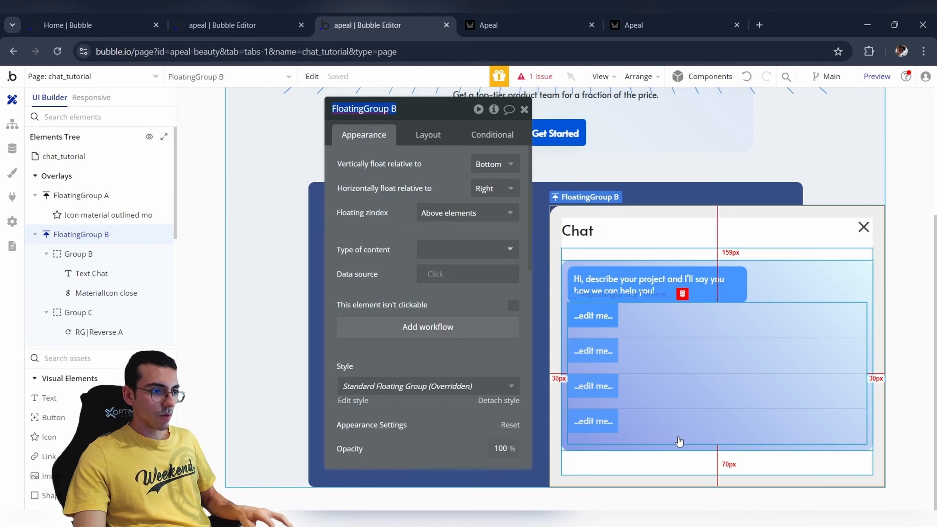
Set the conversation constraint in the repeating group's Tutorial Messages search to FloatingGroup B's conversation.
{"action": "left_click", "coordinate": [682, 394]}
{"action": "left_click", "coordinate": [453, 192]}
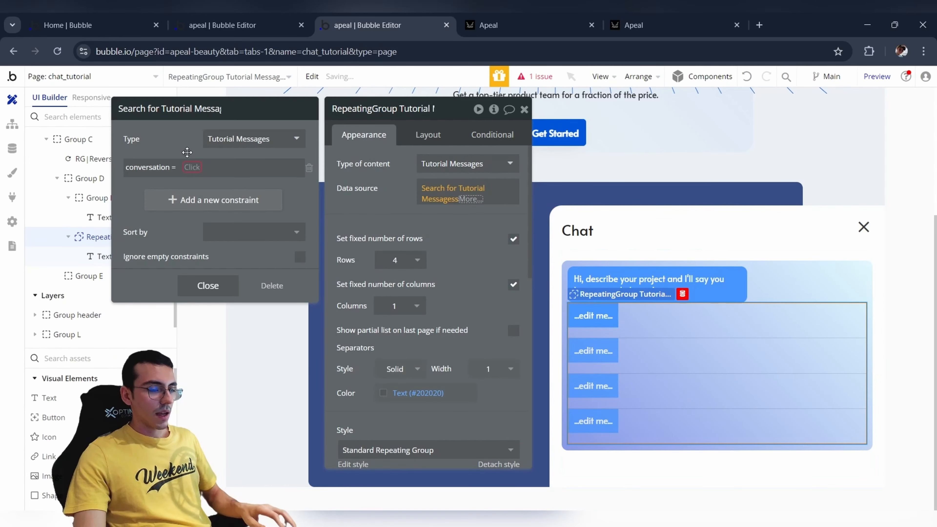
{"action": "left_click", "coordinate": [196, 167]}
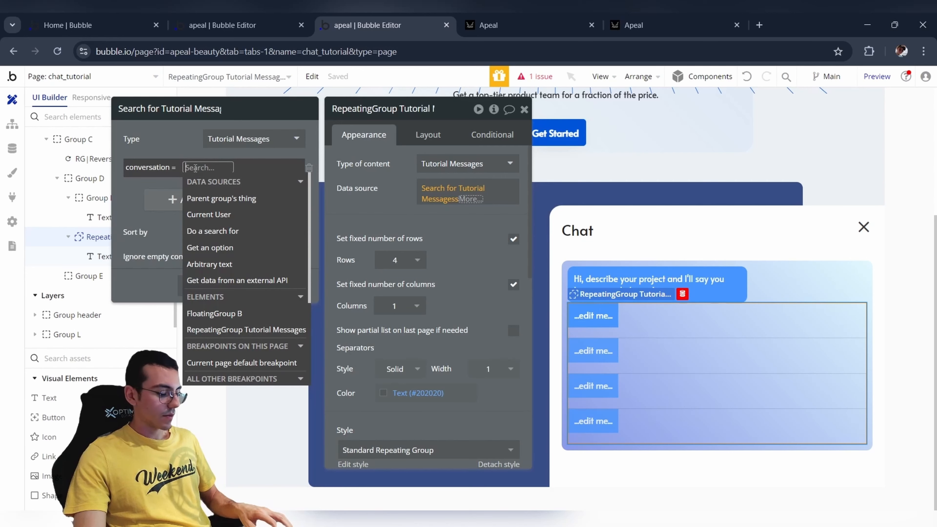
{"action": "type", "text": "float"}
{"action": "left_click", "coordinate": [207, 196]}
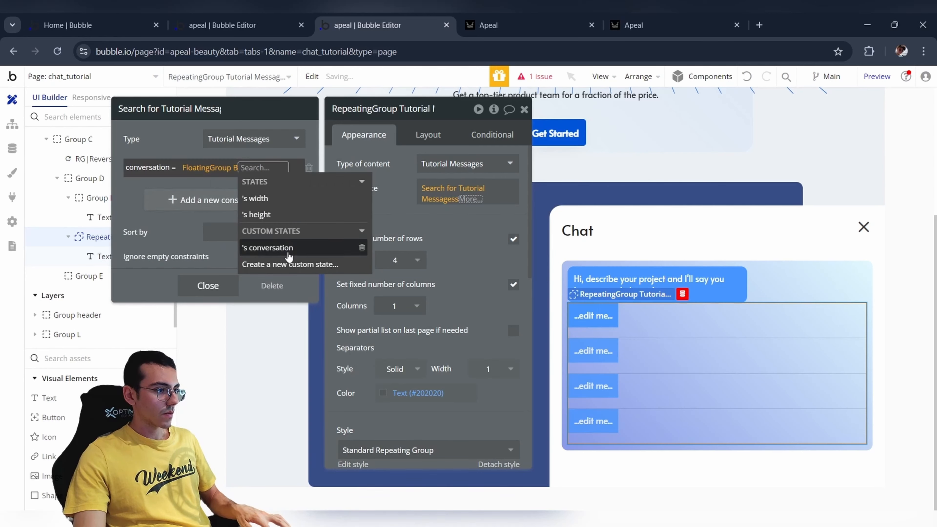
{"action": "left_click", "coordinate": [289, 254]}
{"action": "left_click", "coordinate": [139, 217]}
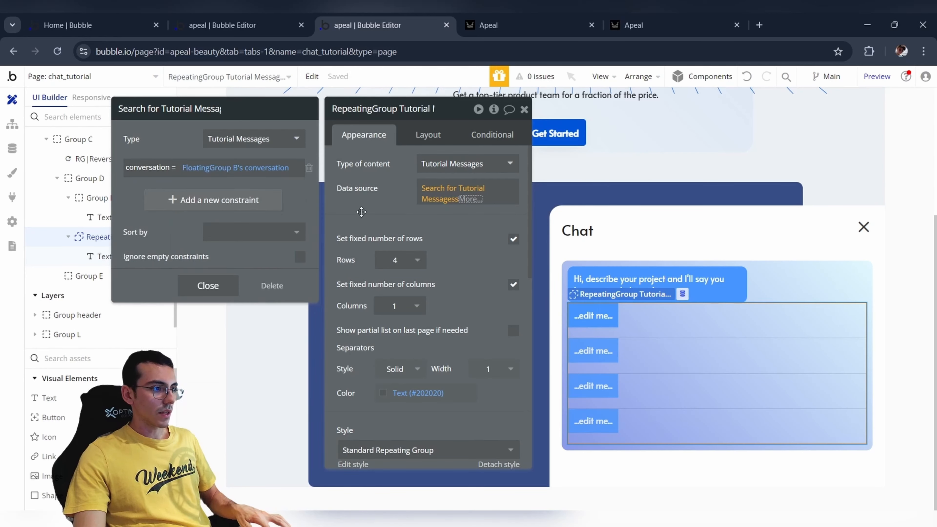
Sort the Tutorial Messages search by Created Date with descending set to "yes".
{"action": "left_click", "coordinate": [228, 236]}
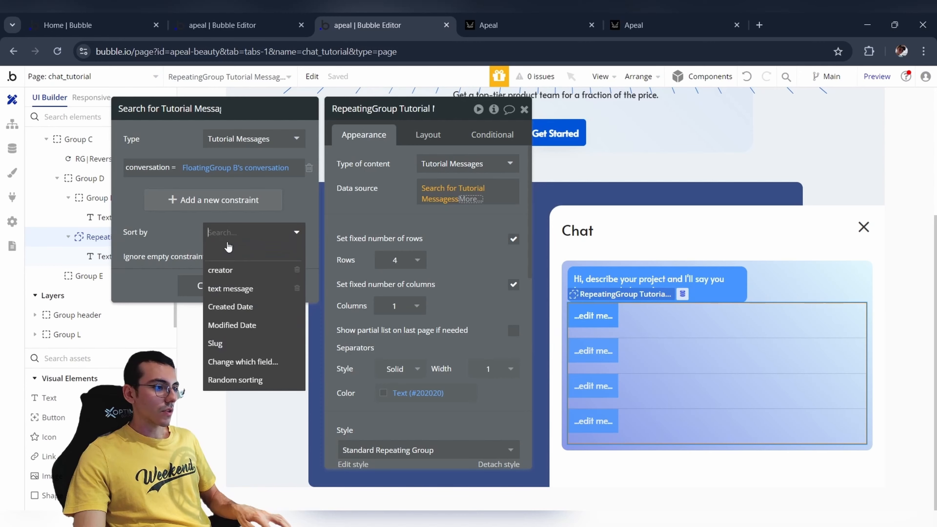
{"action": "left_click", "coordinate": [246, 306]}
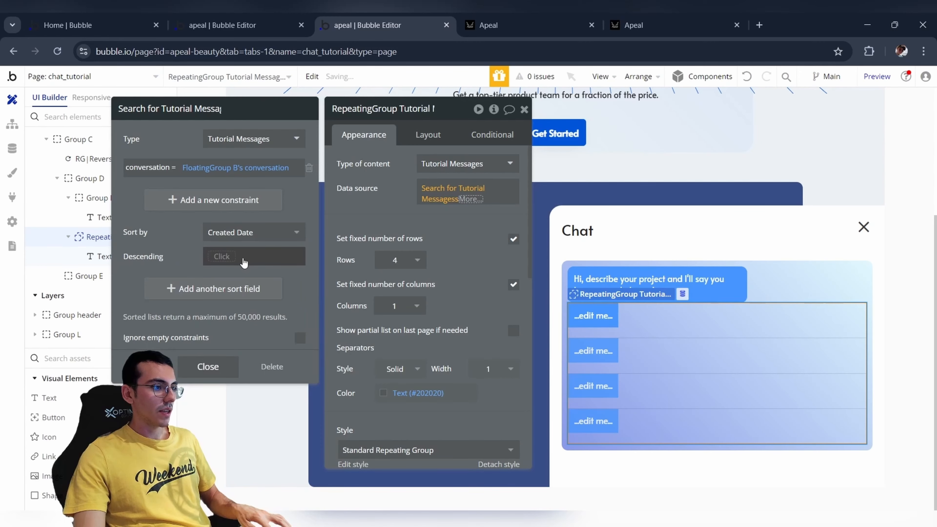
{"action": "left_click", "coordinate": [231, 259]}
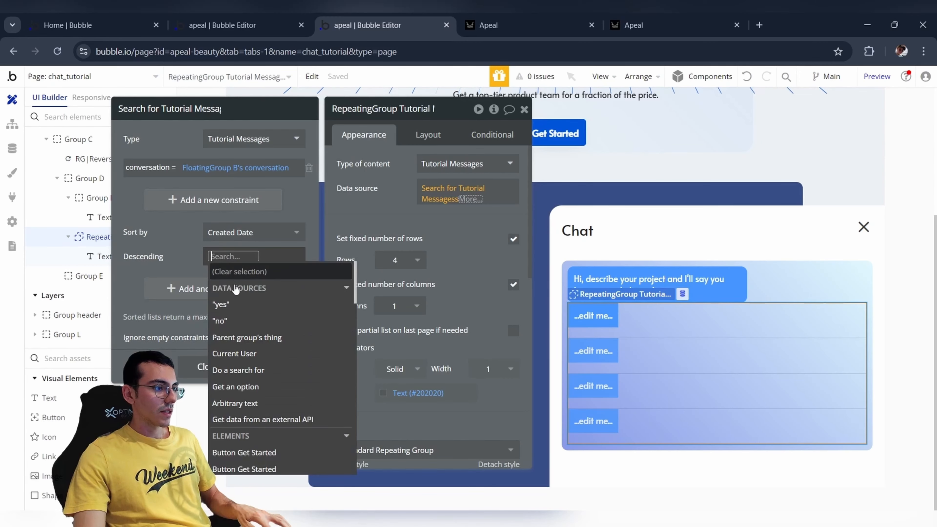
{"action": "left_click", "coordinate": [234, 310]}
{"action": "left_click", "coordinate": [191, 260]}
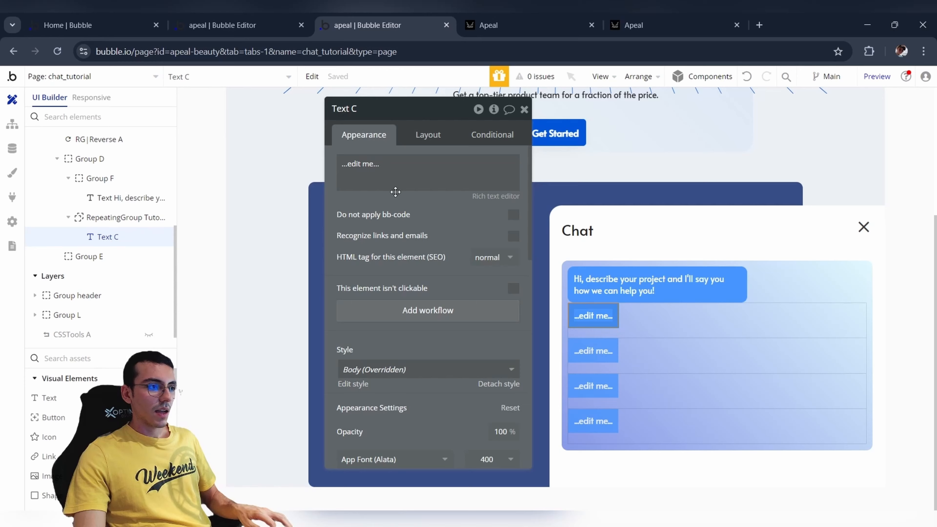
Replace the placeholder of the text inside the repeating group with the dynamic value Current cell's Tutorial Messages's text message.
{"action": "left_click", "coordinate": [387, 172]}
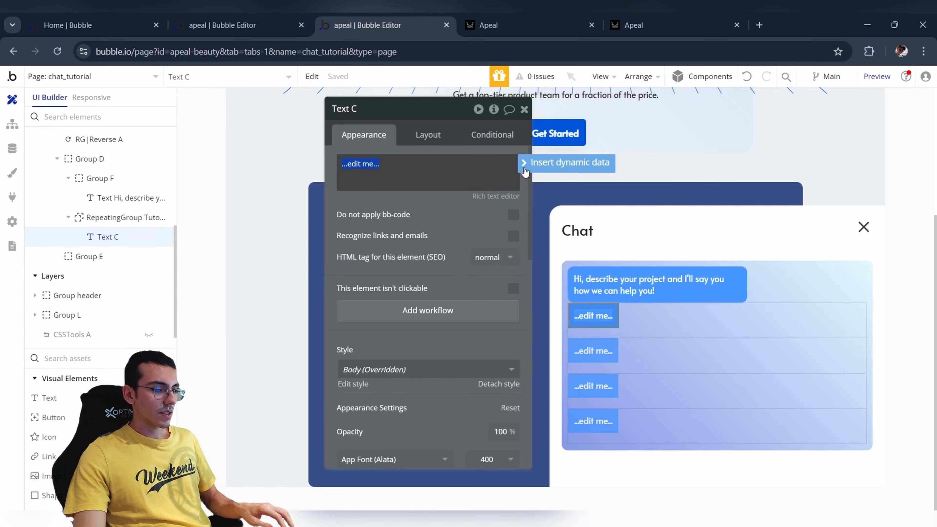
{"action": "left_click", "coordinate": [525, 163]}
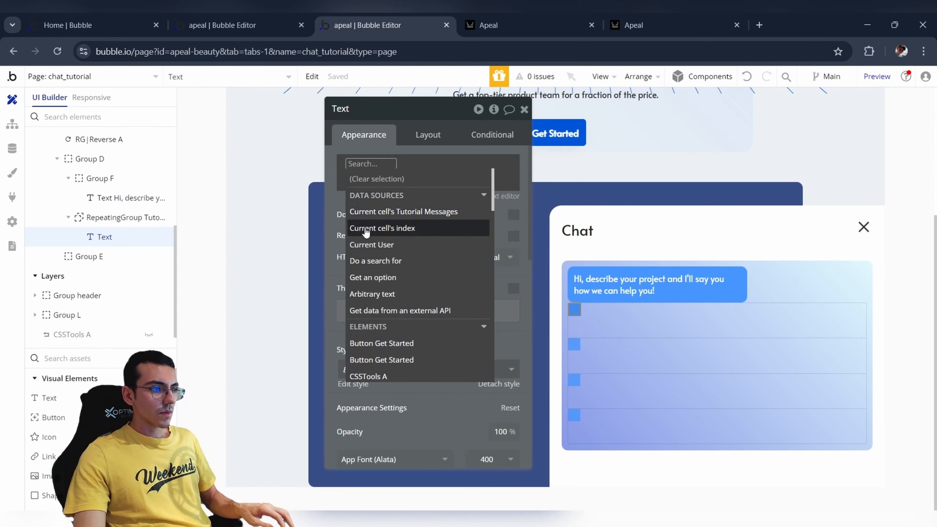
{"action": "left_click", "coordinate": [398, 213]}
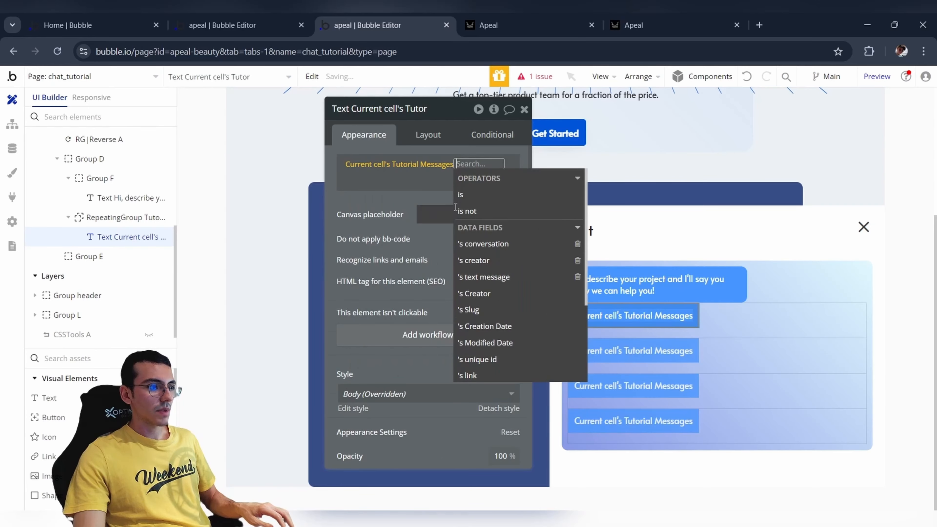
{"action": "left_click", "coordinate": [538, 275]}
{"action": "left_click", "coordinate": [350, 202]}
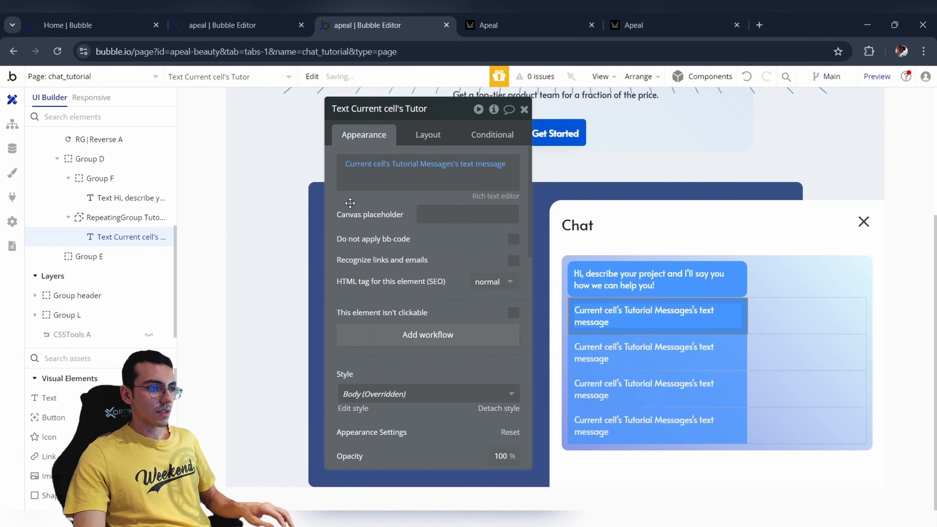
Left-align the dynamic message text in the rich text editor and save it.
{"action": "left_click", "coordinate": [484, 198]}
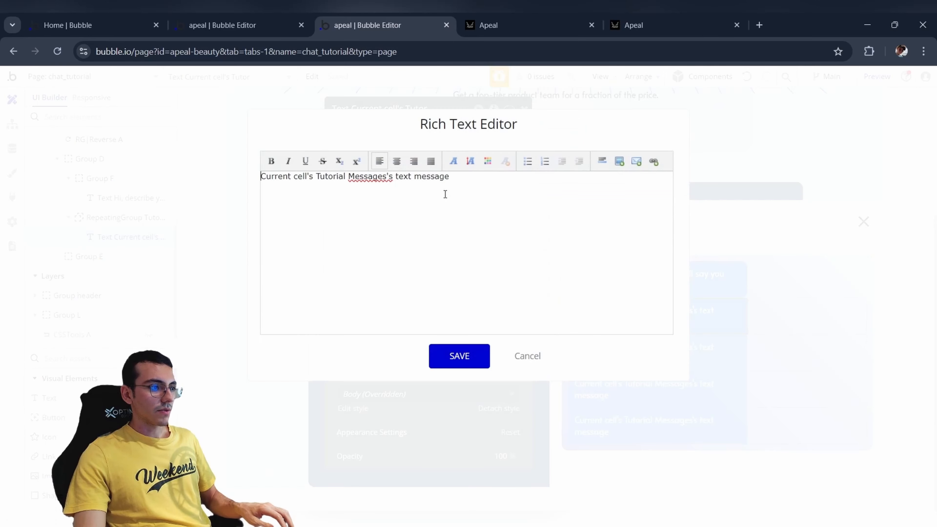
{"action": "left_click_drag", "start_coordinate": [464, 182], "coordinate": [245, 187]}
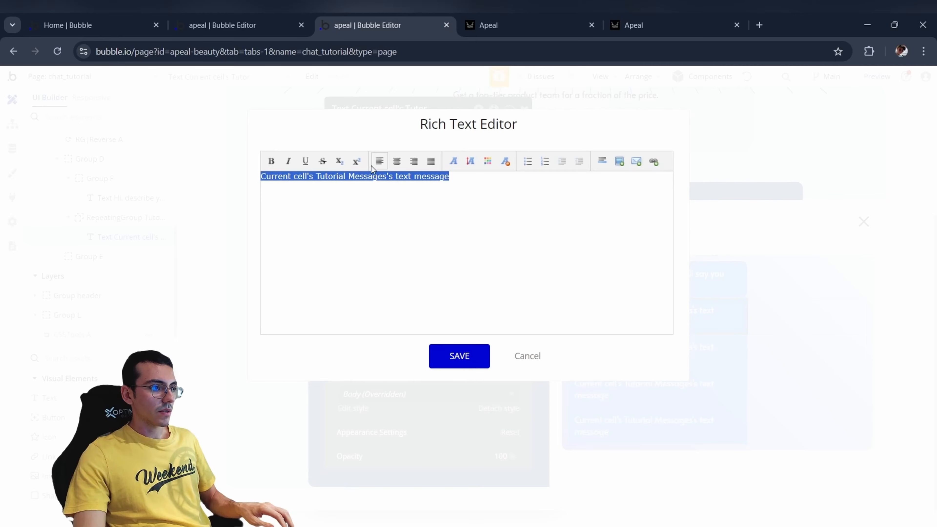
{"action": "left_click", "coordinate": [396, 162]}
{"action": "left_click", "coordinate": [381, 161]}
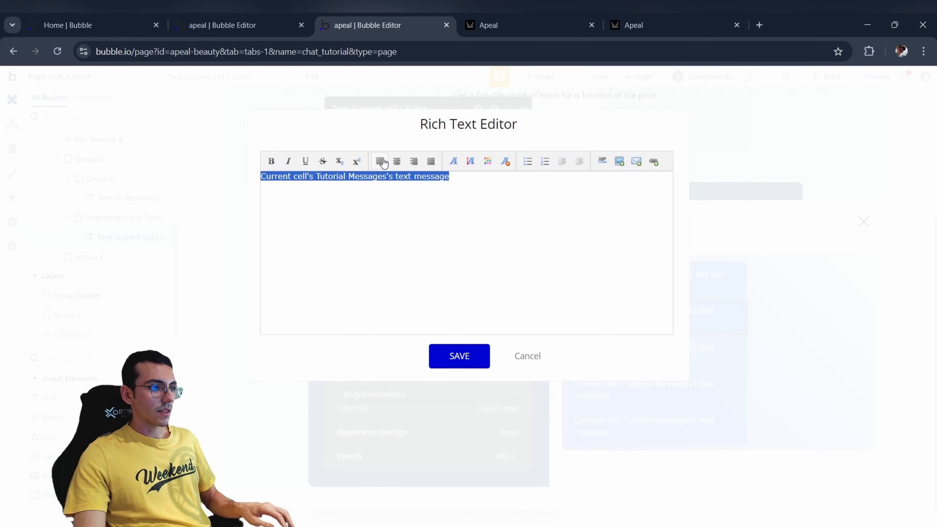
{"action": "left_click", "coordinate": [481, 364]}
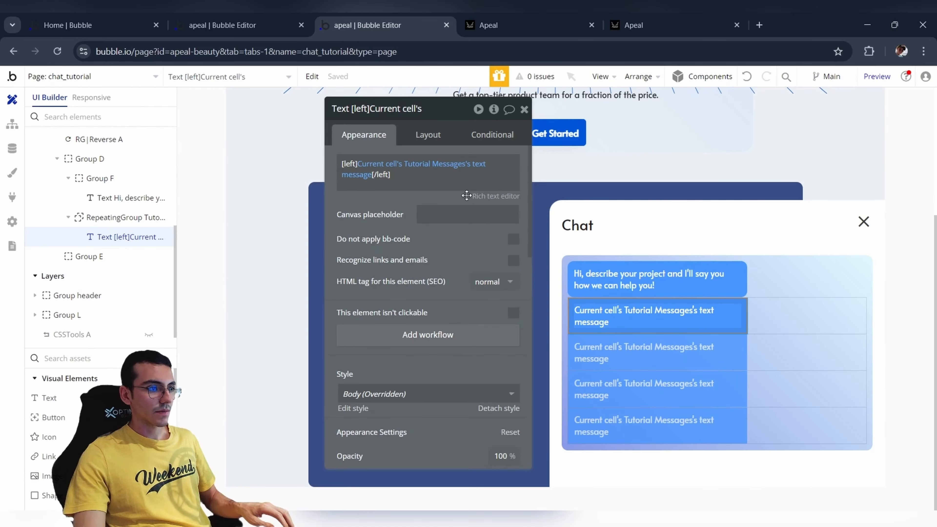
Set the message text's bottom margin to 10 px.
{"action": "left_click", "coordinate": [427, 137]}
{"action": "scroll", "coordinate": [424, 295], "scroll_direction": "down", "scroll_amount": 2}
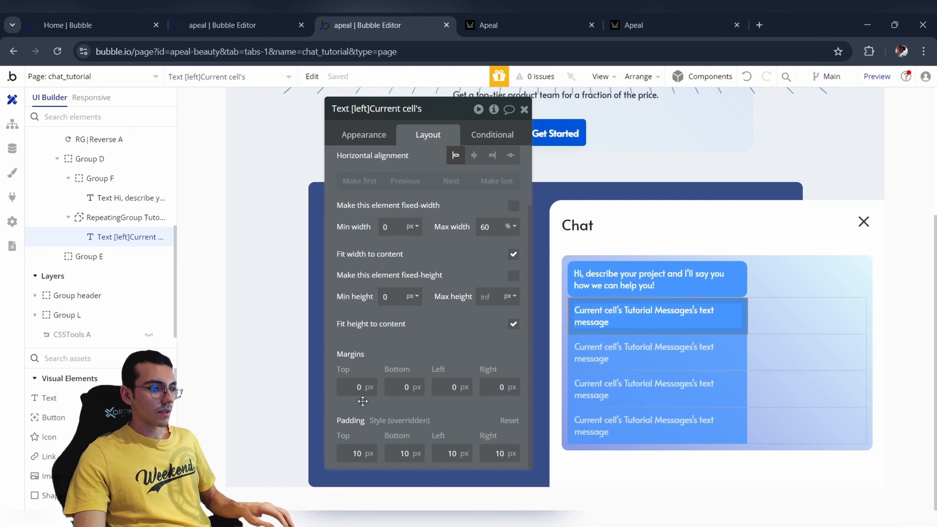
{"action": "left_click", "coordinate": [394, 385]}
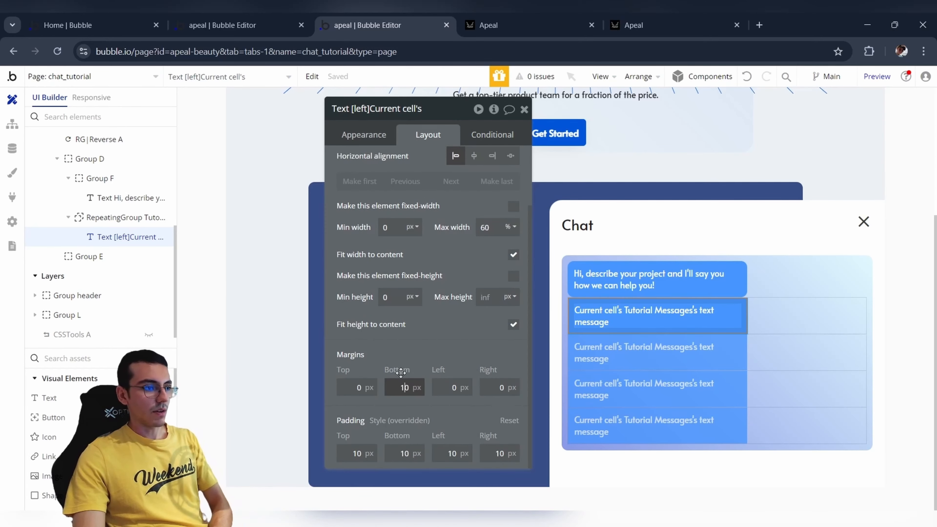
{"action": "type", "text": "1"}
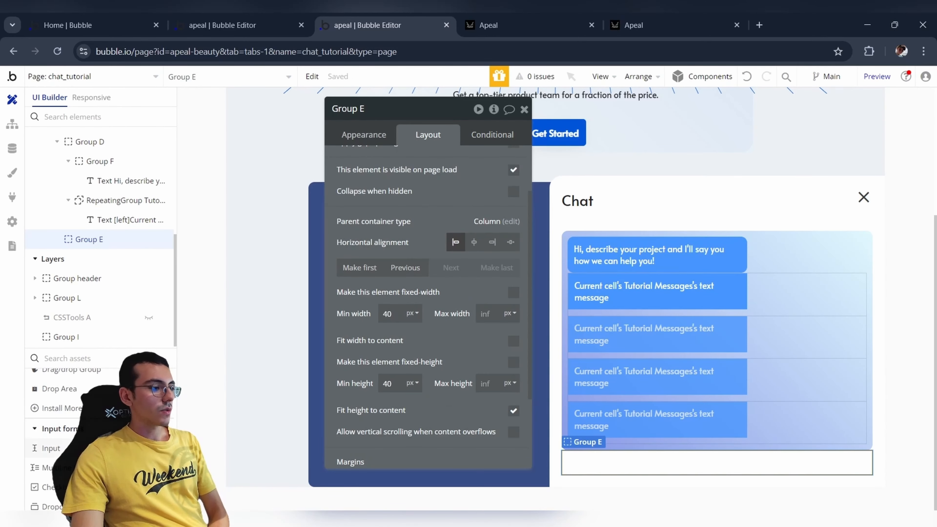
Add a multiline input to Group E below the messages and set that group's container layout to Row.
{"action": "left_click", "coordinate": [48, 467]}
{"action": "left_click", "coordinate": [596, 466]}
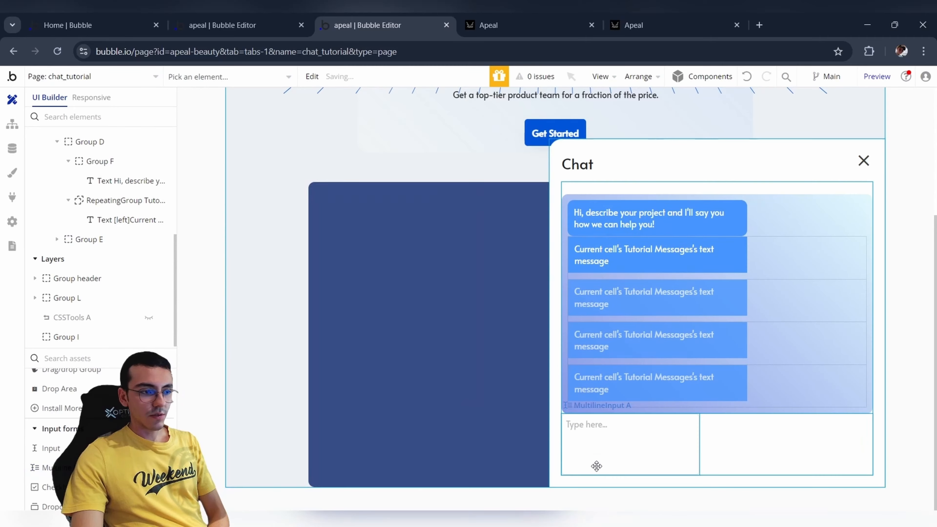
{"action": "left_click", "coordinate": [717, 450]}
{"action": "left_click", "coordinate": [411, 140]}
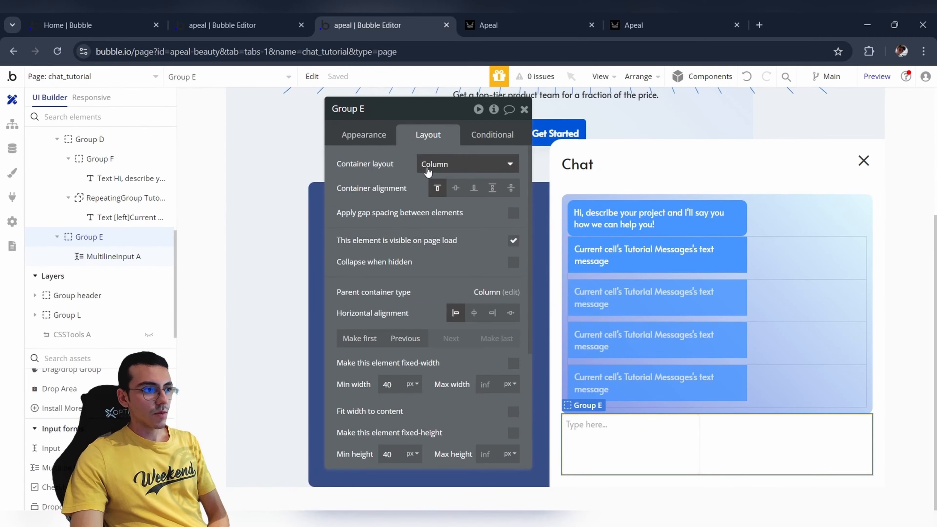
{"action": "left_click", "coordinate": [465, 162]}
{"action": "left_click", "coordinate": [439, 239]}
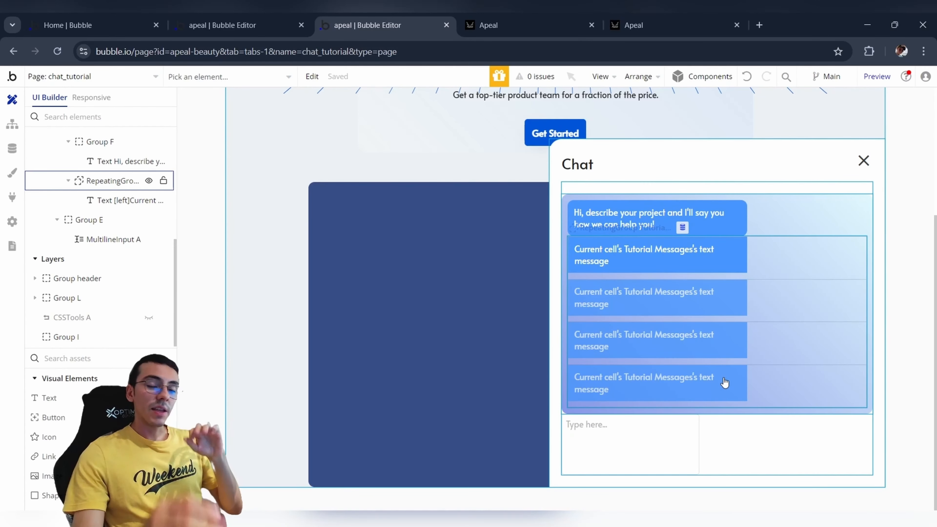
Add a group beside the multiline input in Group E and place a Material Icon inside it.
{"action": "left_click", "coordinate": [746, 447]}
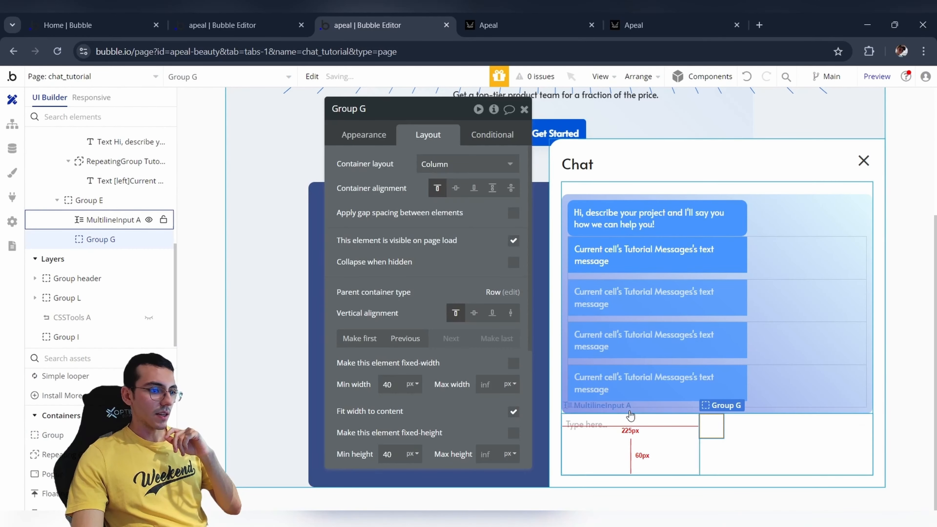
{"action": "scroll", "coordinate": [96, 391], "scroll_direction": "up", "scroll_amount": 5}
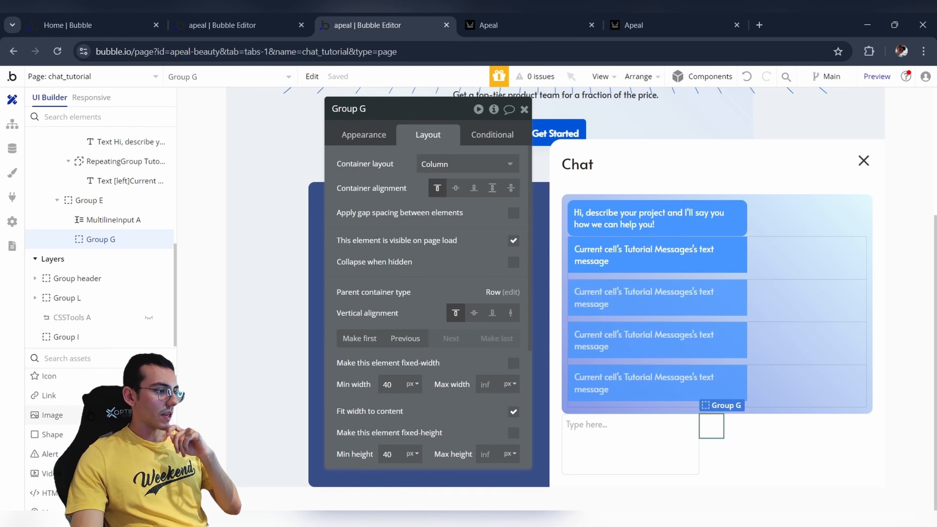
{"action": "scroll", "coordinate": [61, 396], "scroll_direction": "down", "scroll_amount": 10}
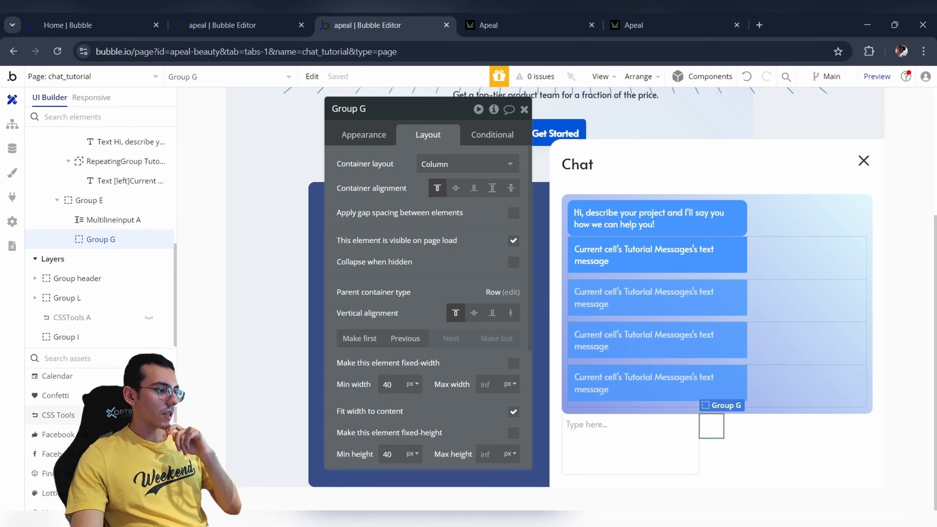
{"action": "scroll", "coordinate": [78, 421], "scroll_direction": "down", "scroll_amount": 3}
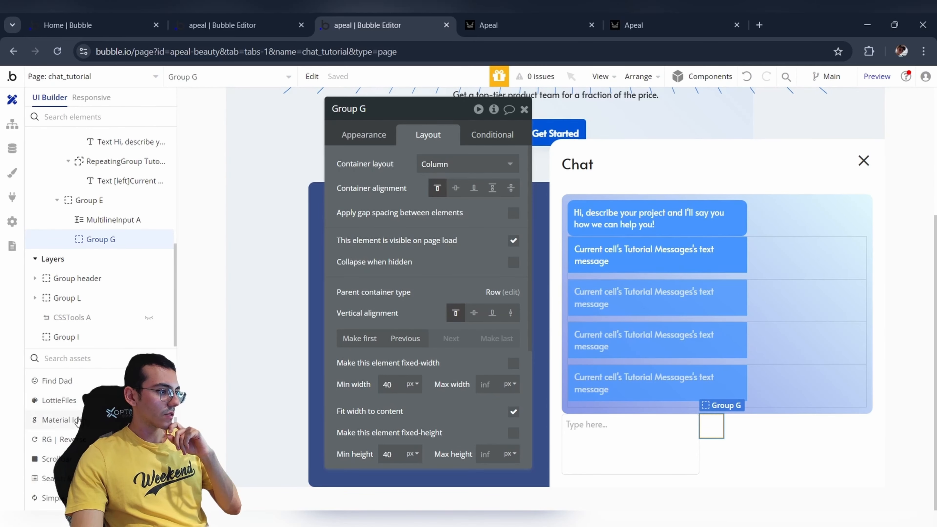
{"action": "left_click", "coordinate": [86, 426]}
{"action": "left_click", "coordinate": [712, 426]}
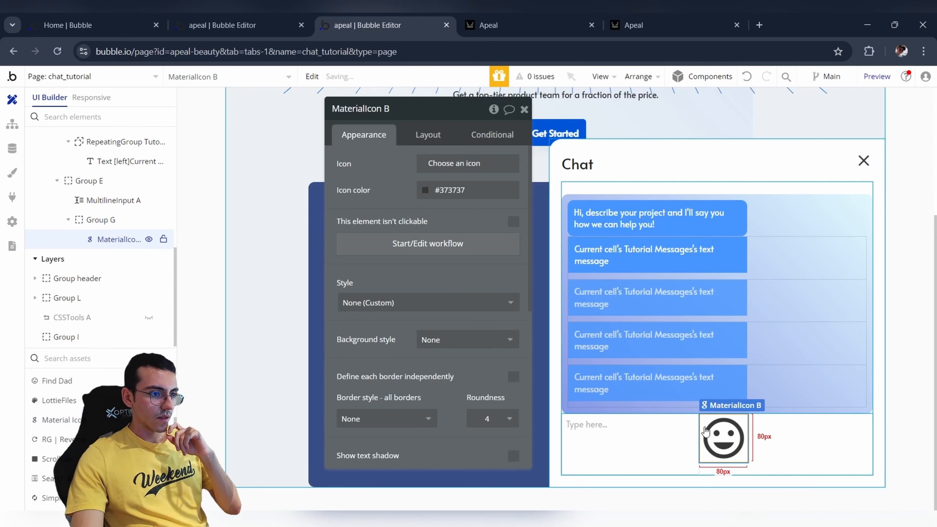
Change the new Material Icon to the send arrow and set its width and height to 40 px.
{"action": "left_click", "coordinate": [461, 164]}
{"action": "type", "text": "send"}
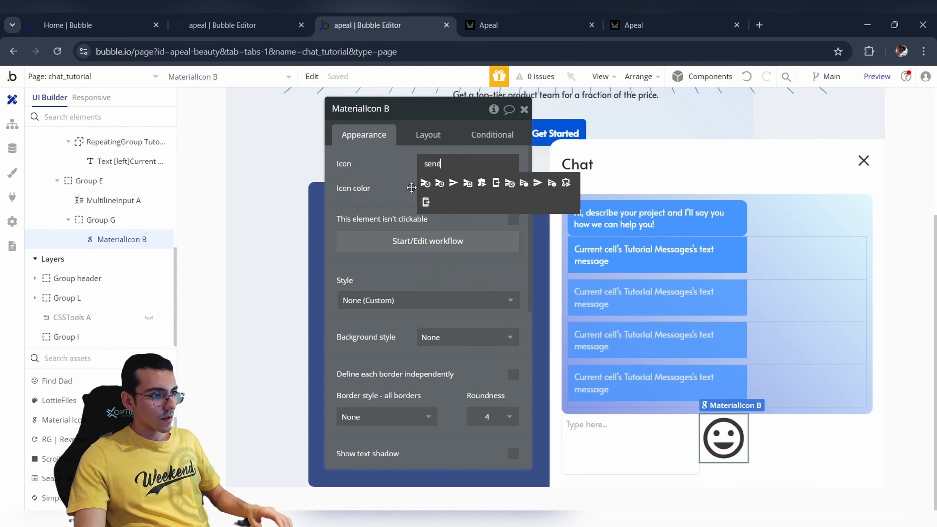
{"action": "left_click", "coordinate": [450, 185]}
{"action": "left_click", "coordinate": [428, 134]}
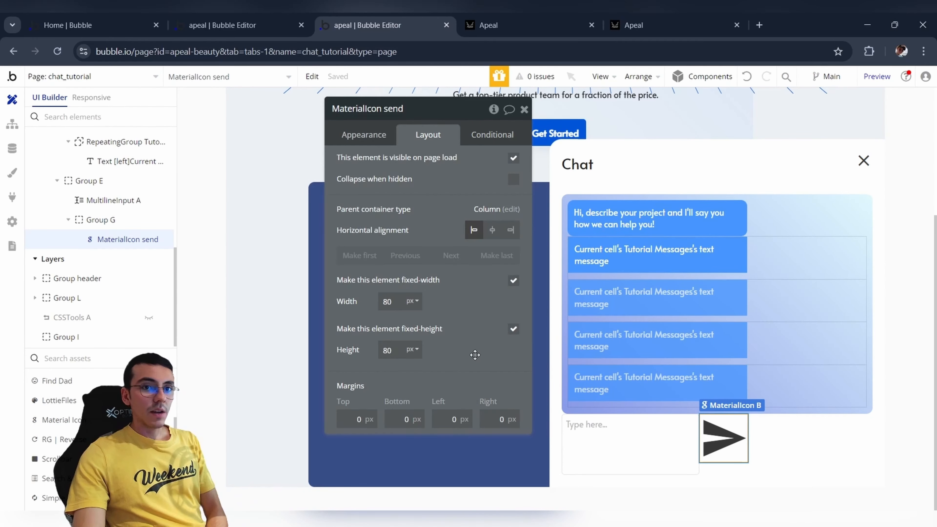
{"action": "left_click", "coordinate": [398, 307]}
{"action": "type", "text": "40"}
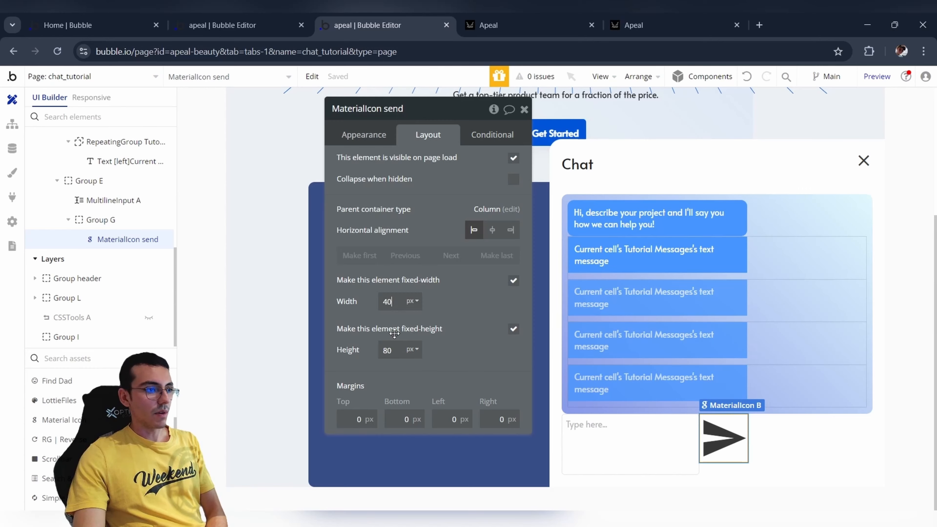
{"action": "double_click", "coordinate": [396, 348]}
{"action": "type", "text": "40"}
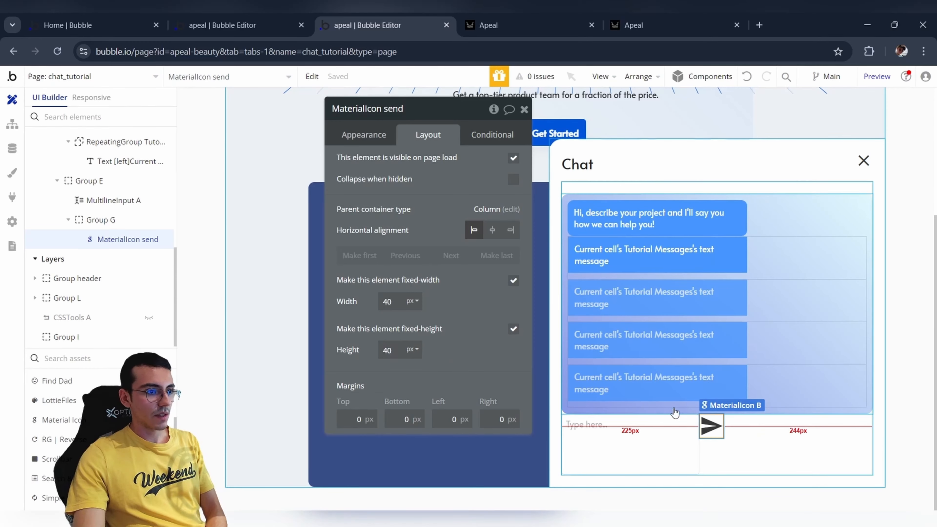
Set the top, bottom and left padding of Group G, around the send icon, to 10 px and open its right padding for editing.
{"action": "left_click", "coordinate": [707, 435]}
{"action": "scroll", "coordinate": [415, 367], "scroll_direction": "down", "scroll_amount": 5}
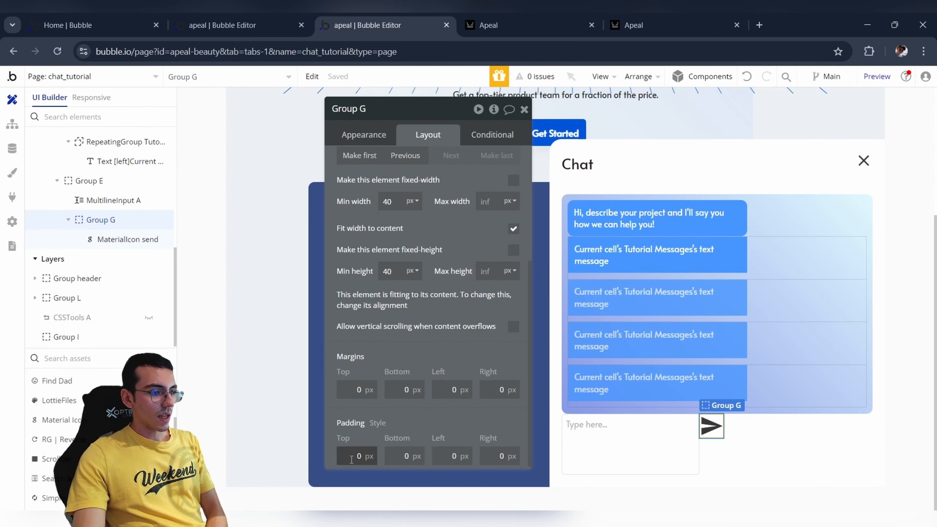
{"action": "type", "text": "1"}
{"action": "left_click", "coordinate": [399, 458]}
{"action": "type", "text": "1"}
{"action": "left_click", "coordinate": [444, 459]}
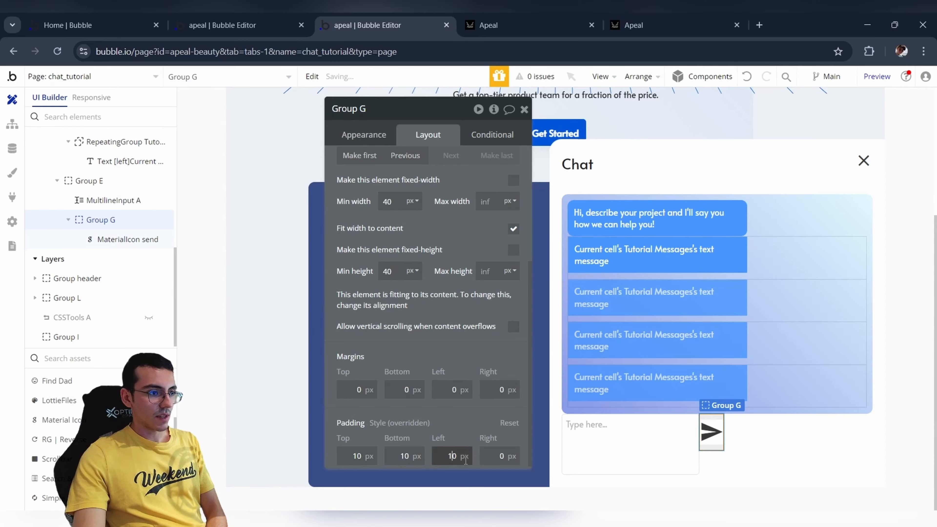
{"action": "type", "text": "1"}
{"action": "left_click", "coordinate": [507, 464]}
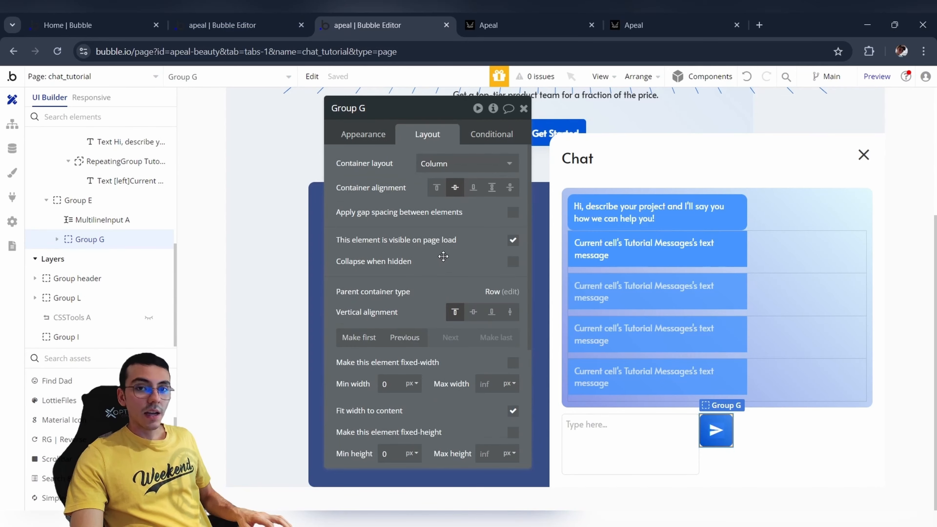
Center Group G and the multiline input vertically within the Group E row.
{"action": "left_click", "coordinate": [473, 313]}
{"action": "left_click", "coordinate": [660, 425]}
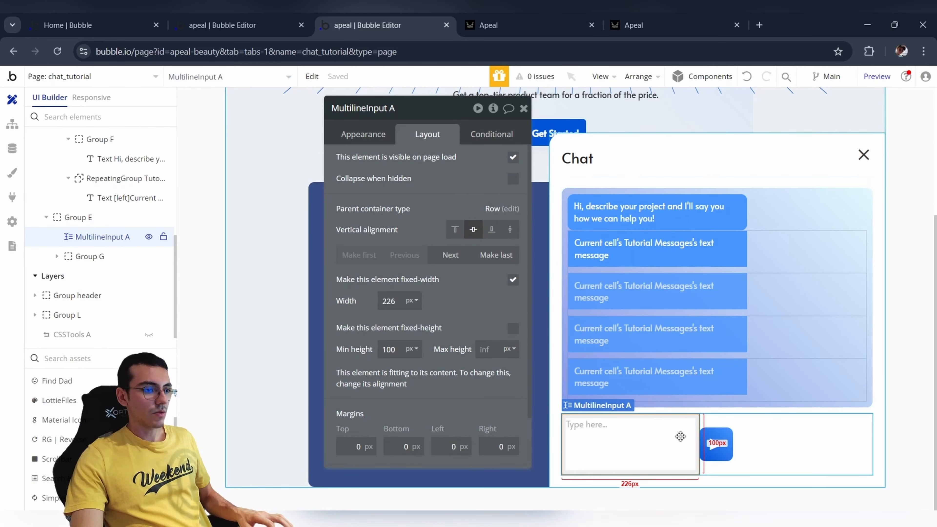
Set Group E's container alignment to space between and make the multiline input flexible in width with a minimum width of 0 px.
{"action": "left_click", "coordinate": [513, 208]}
{"action": "left_click", "coordinate": [510, 188]}
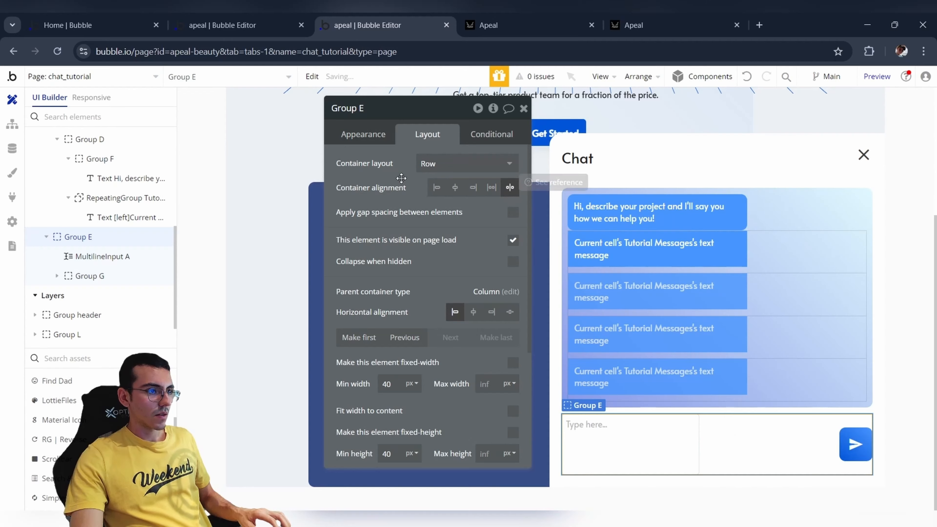
{"action": "left_click", "coordinate": [605, 439]}
{"action": "left_click", "coordinate": [513, 280]}
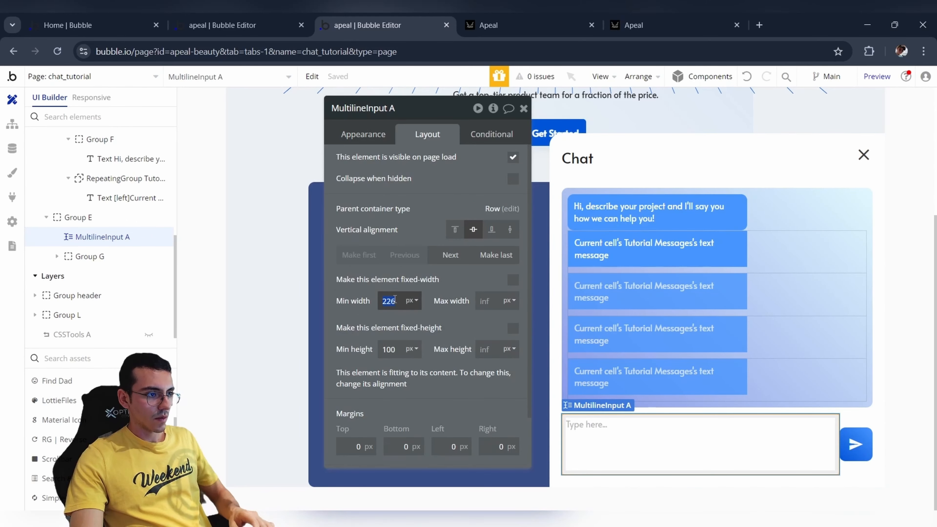
Apply gap spacing between the elements of Group E and set its column gap.
{"action": "left_click", "coordinate": [511, 208]}
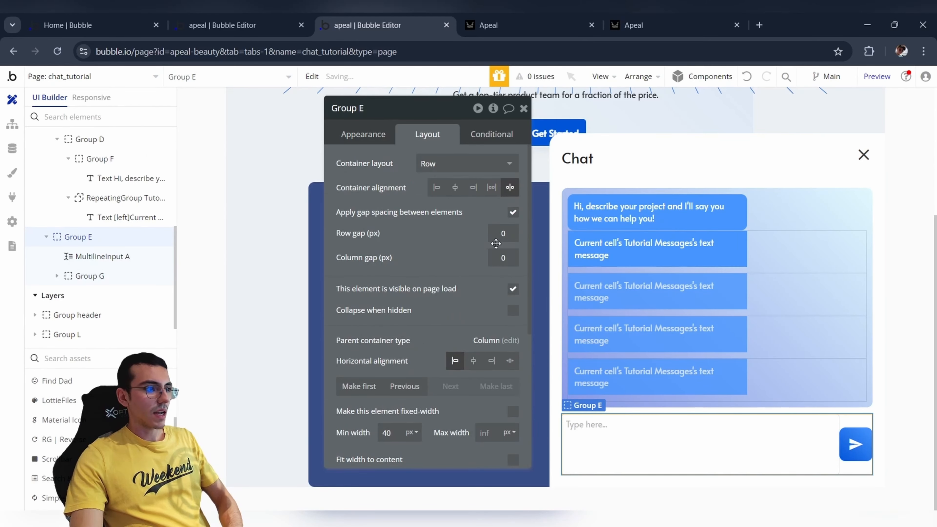
{"action": "left_click", "coordinate": [494, 255]}
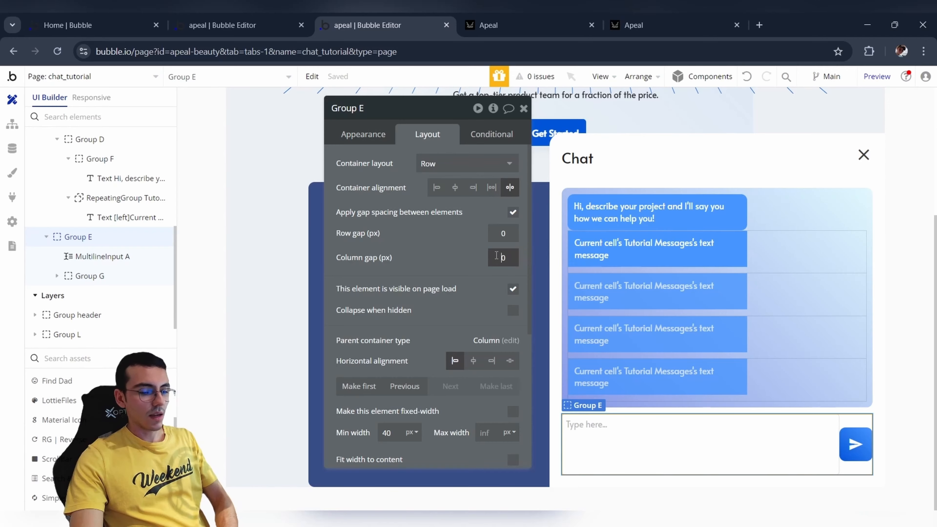
{"action": "type", "text": "1"}
Set the multiline input's minimum height to 50 px, maximum height to 500 px and left padding to 15 px.
{"action": "left_click", "coordinate": [786, 435]}
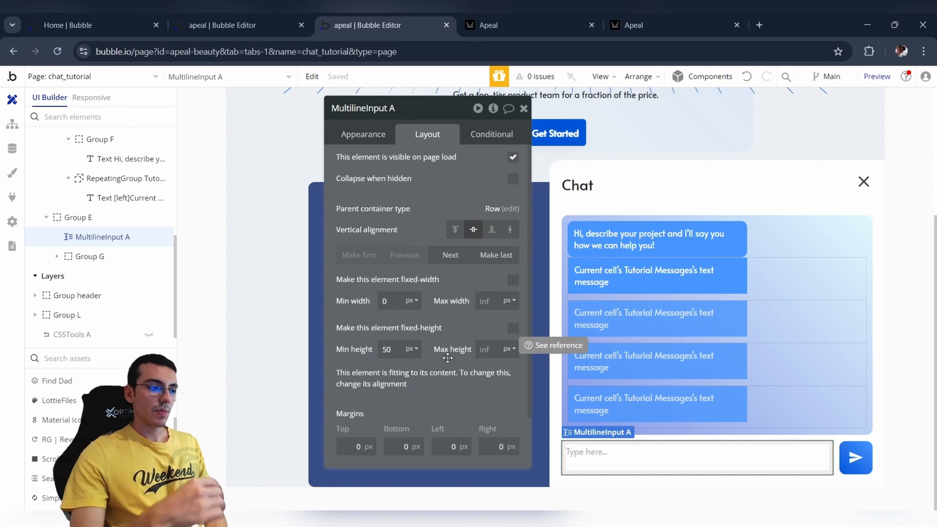
{"action": "left_click", "coordinate": [482, 348]}
{"action": "type", "text": "5"}
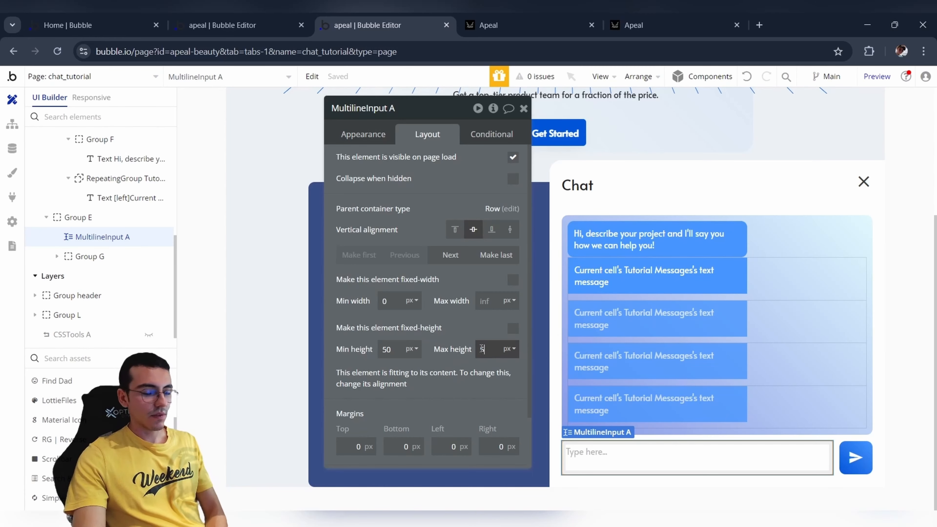
{"action": "type", "text": "00"}
{"action": "scroll", "coordinate": [456, 379], "scroll_direction": "down", "scroll_amount": 2}
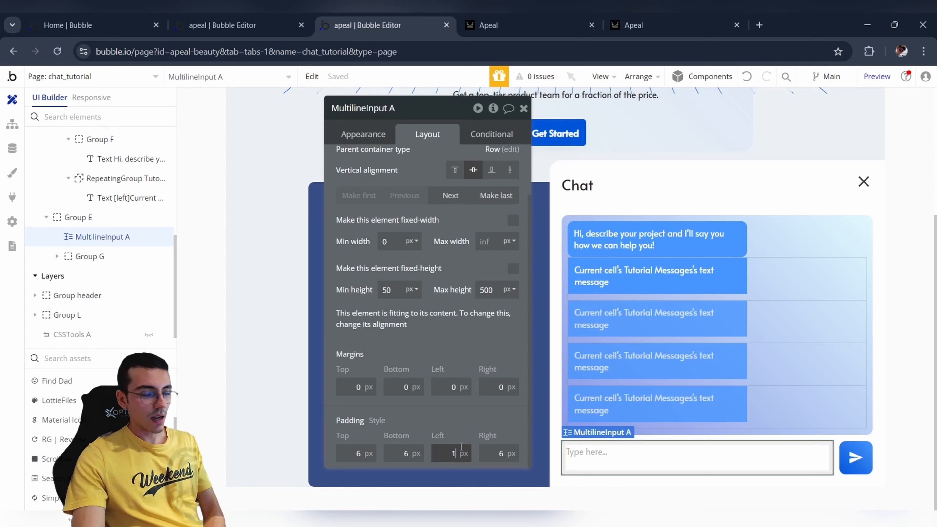
{"action": "left_click", "coordinate": [454, 417]}
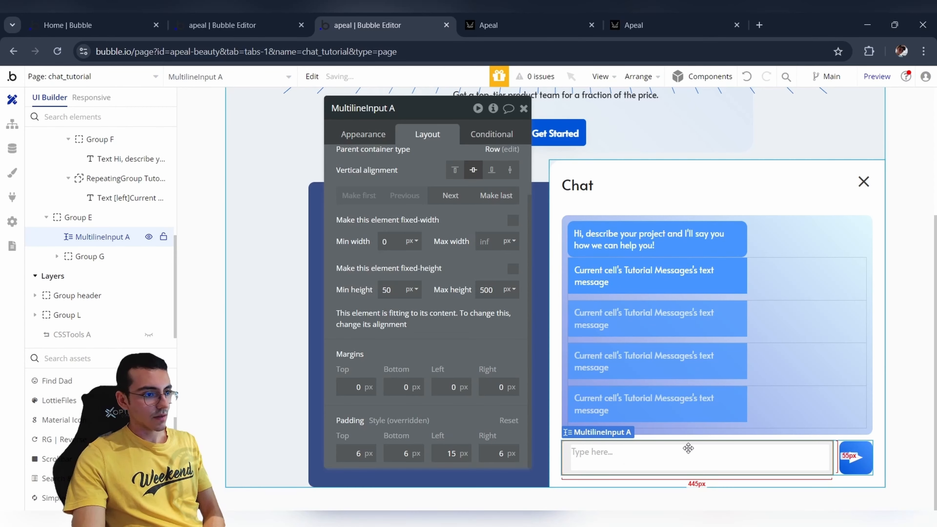
Change the multiline input's placeholder to "I want to build an app about...".
{"action": "left_click", "coordinate": [379, 138]}
{"action": "scroll", "coordinate": [382, 171], "scroll_direction": "up", "scroll_amount": 2}
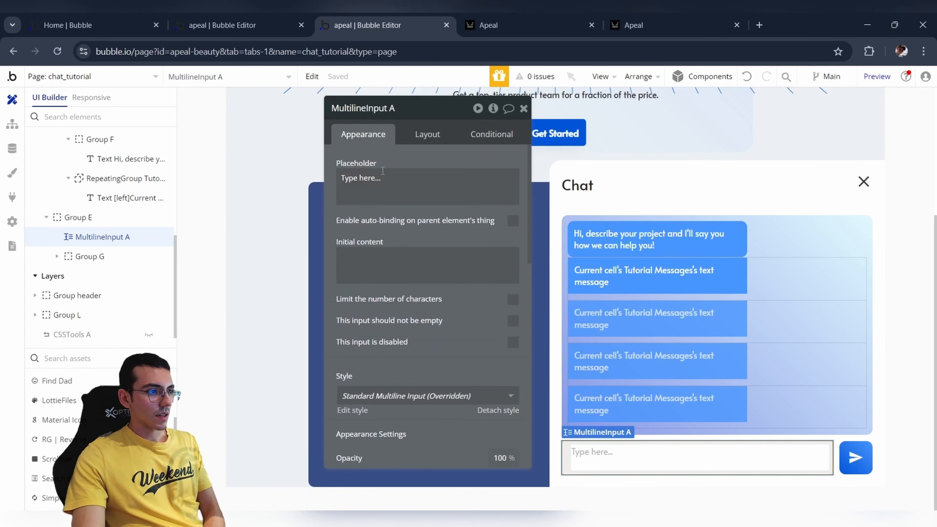
{"action": "left_click", "coordinate": [387, 189]}
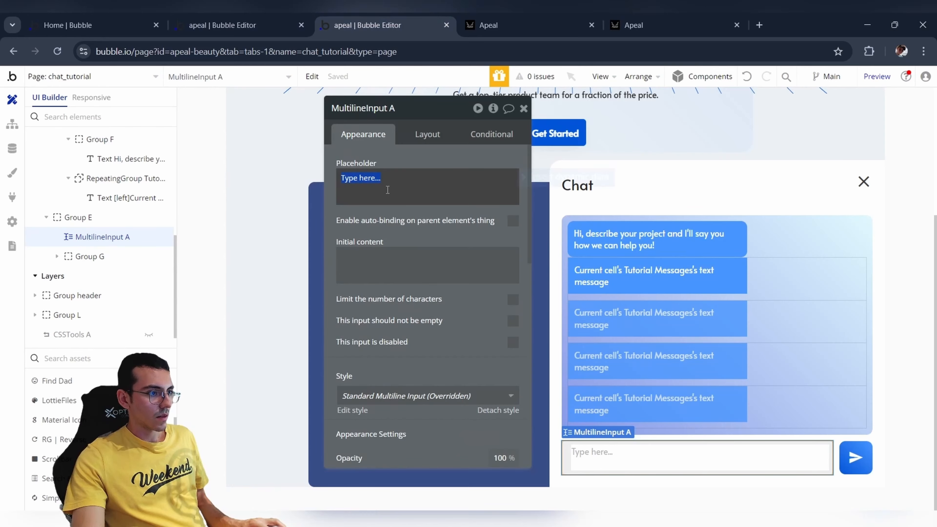
{"action": "type", "text": "I want to build an app about..."}
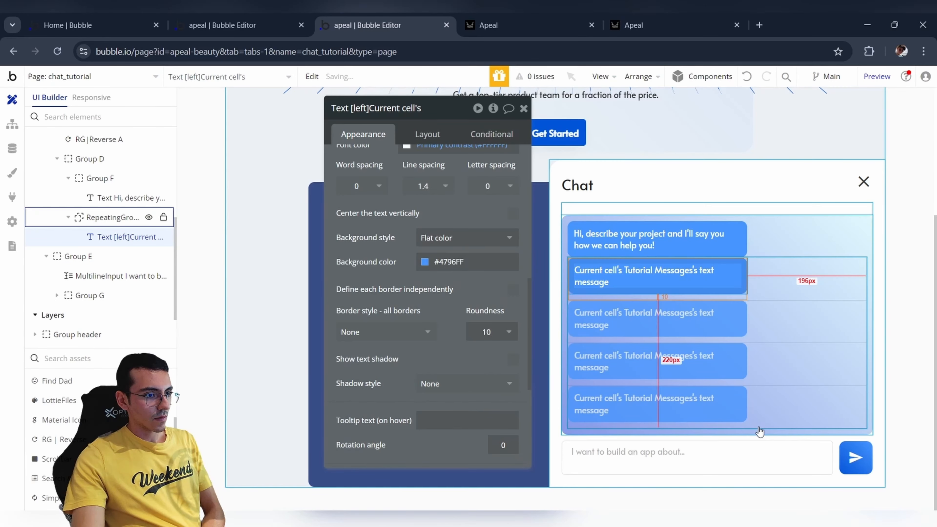
Set both the border style and the separator style of the Tutorial Messages repeating group to None.
{"action": "left_click", "coordinate": [760, 417]}
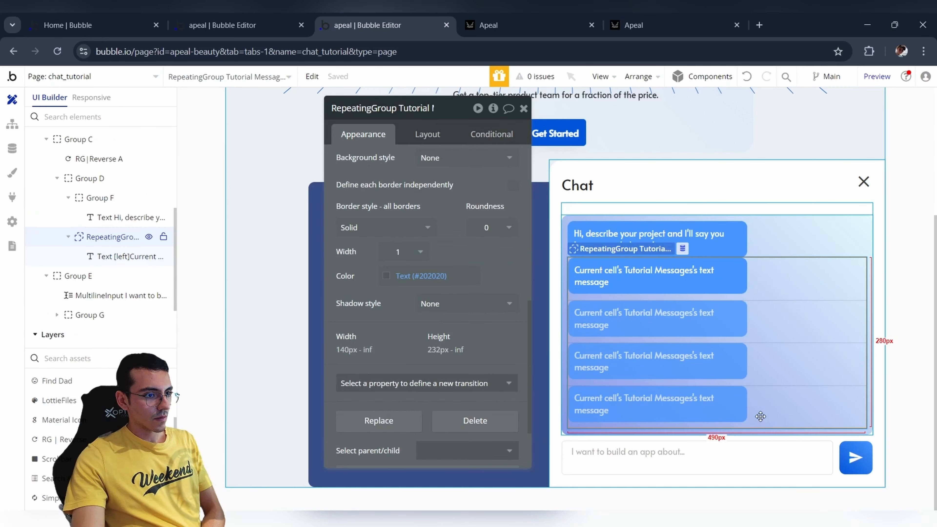
{"action": "left_click", "coordinate": [413, 233]}
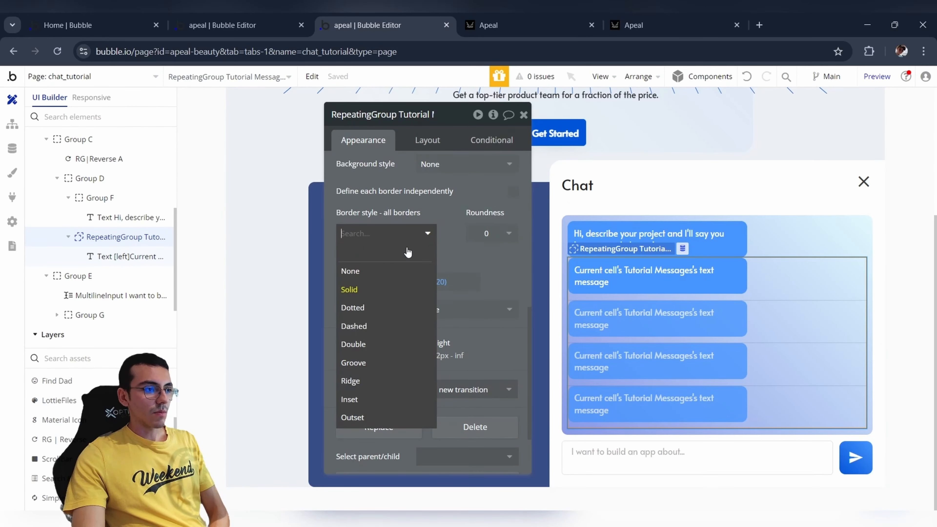
{"action": "left_click", "coordinate": [347, 275]}
{"action": "scroll", "coordinate": [439, 259], "scroll_direction": "down", "scroll_amount": 1}
{"action": "scroll", "coordinate": [427, 354], "scroll_direction": "up", "scroll_amount": 6}
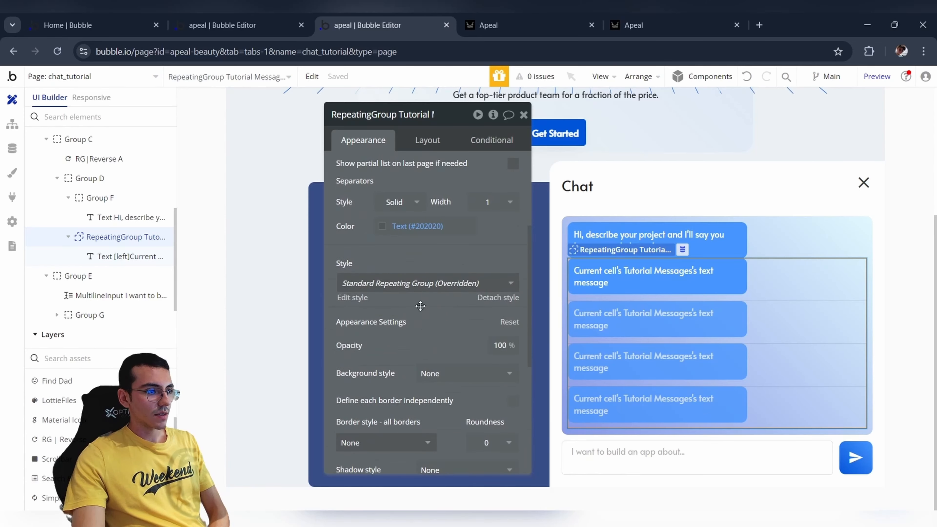
{"action": "left_click", "coordinate": [399, 202]}
{"action": "left_click", "coordinate": [405, 241]}
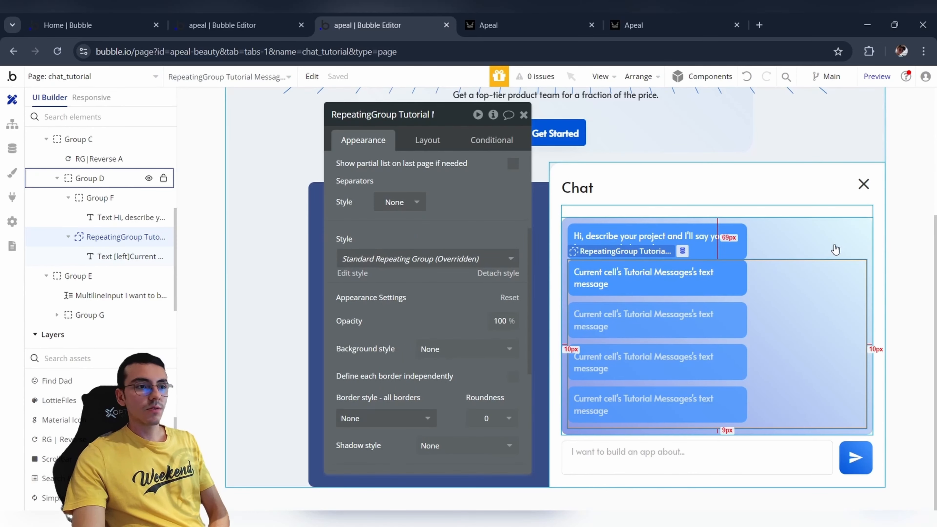
{"action": "left_click", "coordinate": [831, 233]}
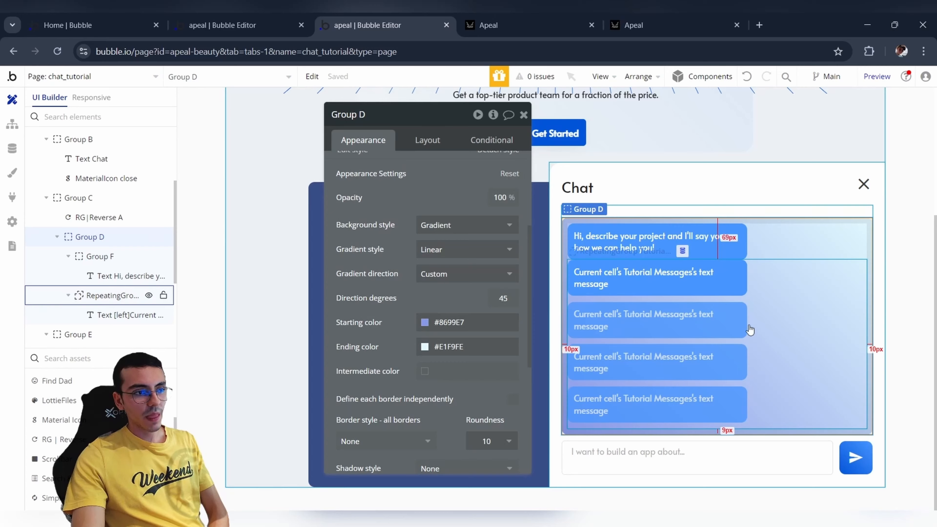
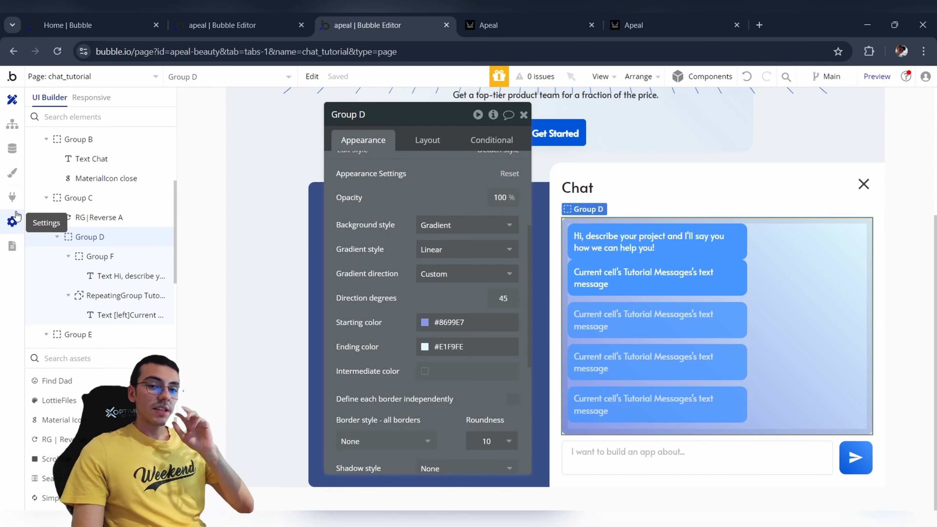
{"action": "scroll", "coordinate": [351, 380], "scroll_direction": "up", "scroll_amount": 4}
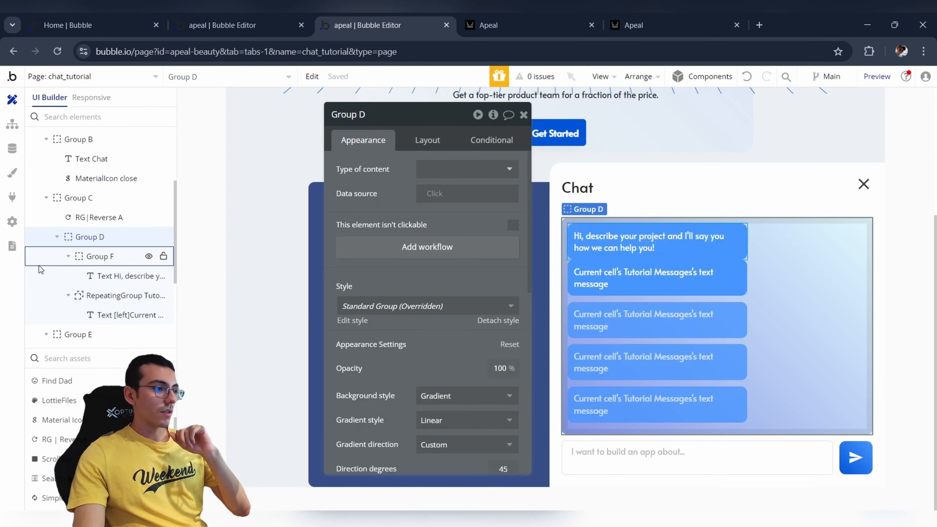
Open the API Connector's settings among the app's installed plugins.
{"action": "left_click", "coordinate": [13, 197]}
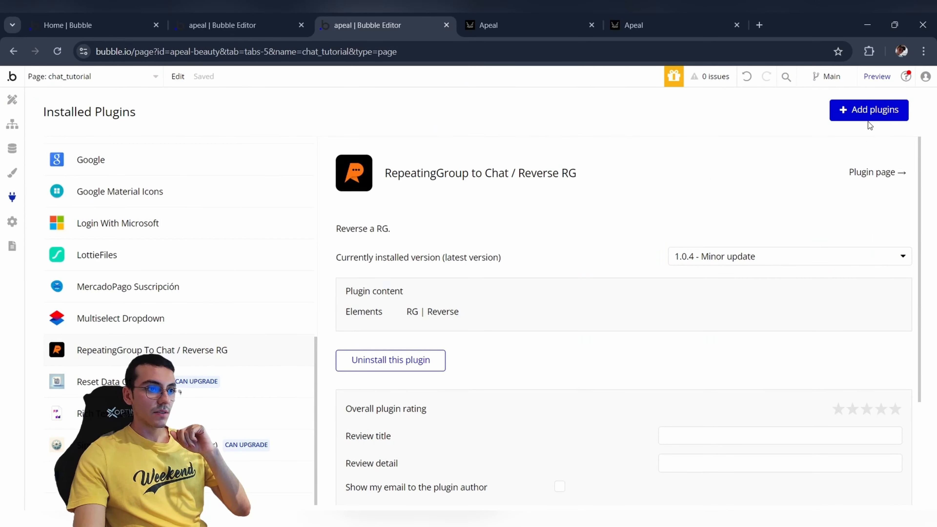
{"action": "left_click", "coordinate": [868, 111]}
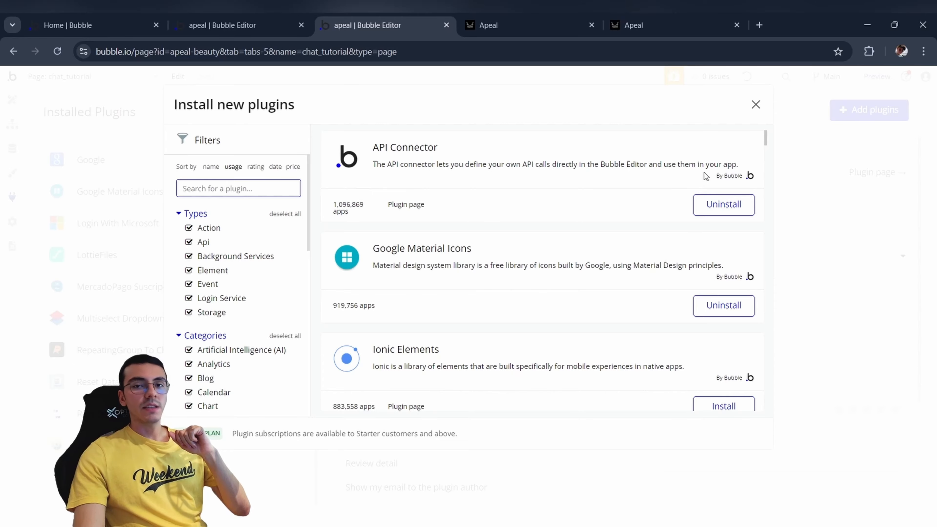
{"action": "left_click", "coordinate": [755, 104]}
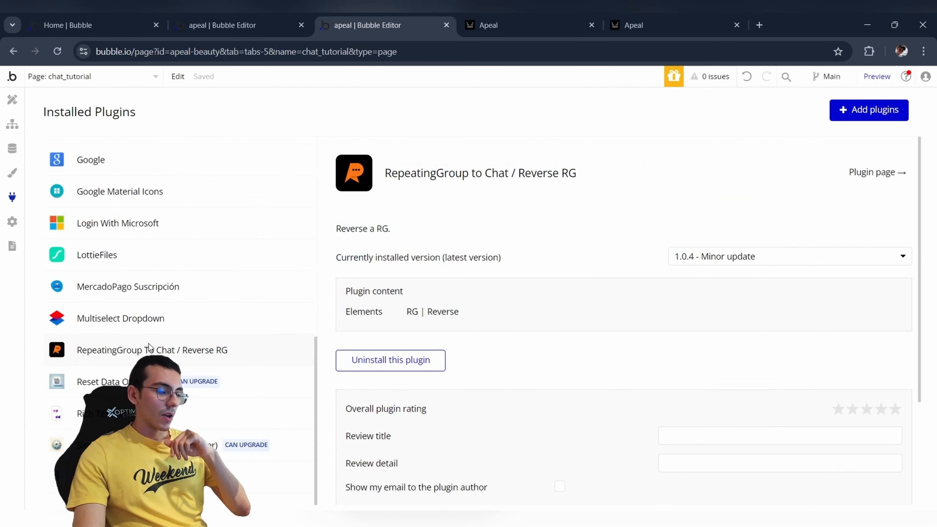
{"action": "scroll", "coordinate": [140, 331], "scroll_direction": "up", "scroll_amount": 12}
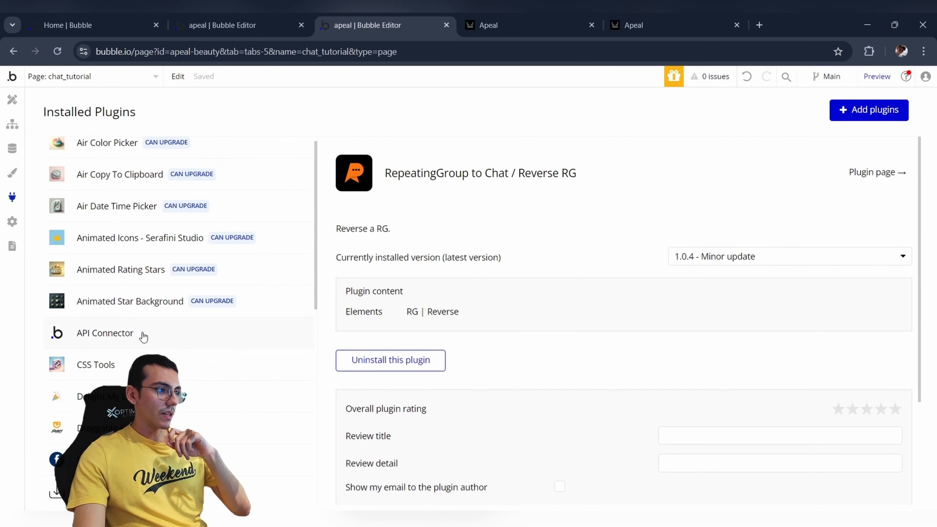
{"action": "scroll", "coordinate": [153, 320], "scroll_direction": "down", "scroll_amount": 2}
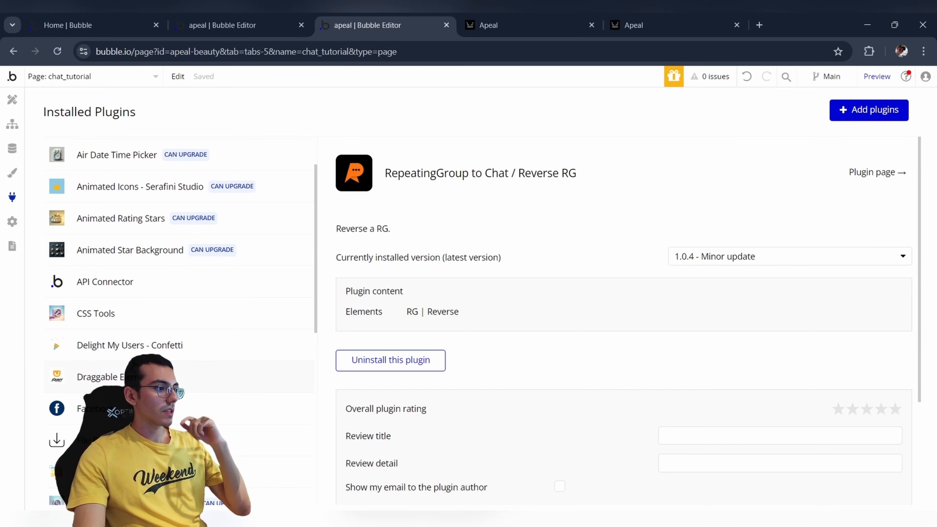
{"action": "scroll", "coordinate": [158, 300], "scroll_direction": "up", "scroll_amount": 2}
{"action": "scroll", "coordinate": [158, 301], "scroll_direction": "down", "scroll_amount": 2}
{"action": "left_click", "coordinate": [158, 295]}
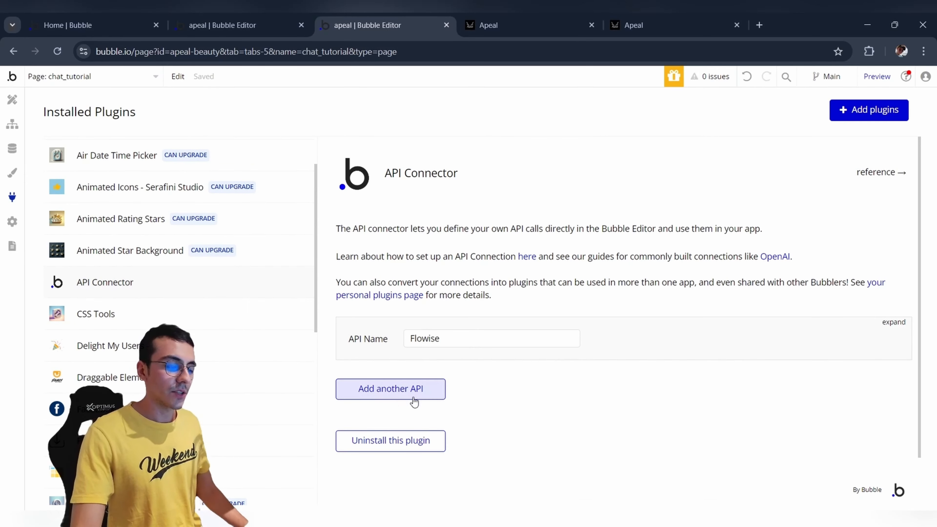
Add another API to the API Connector and name it "Flowise Tutorial".
{"action": "left_click", "coordinate": [395, 398]}
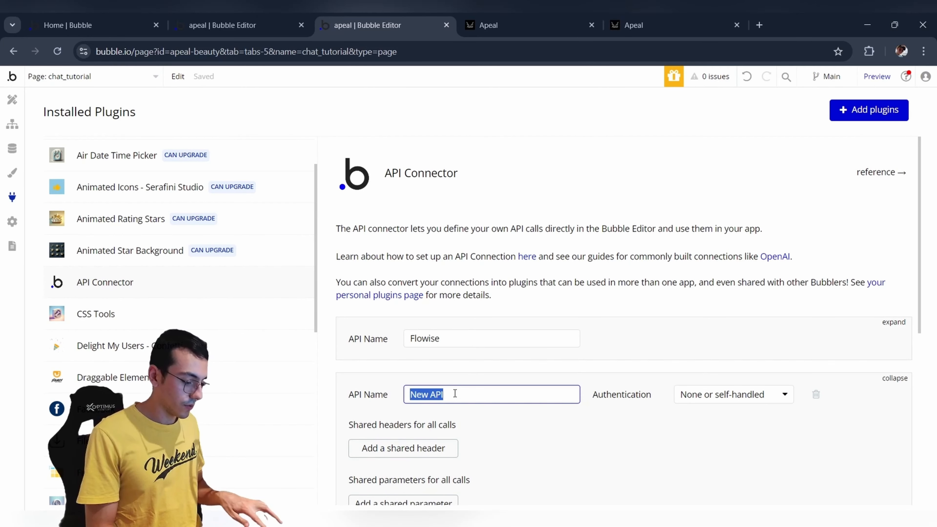
{"action": "type", "text": "T"}
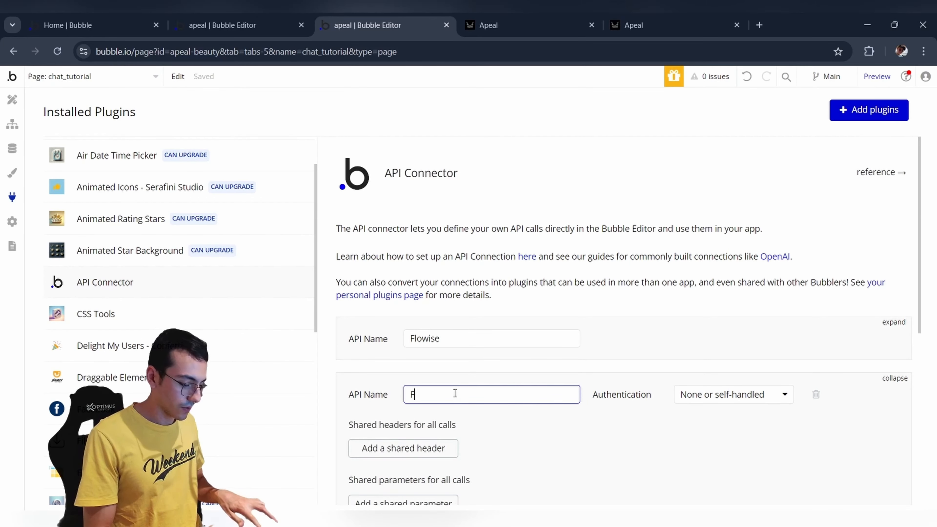
{"action": "type", "text": "lowise Tutorial"}
Add a second call to the Flowise Tutorial API and name the first call "Start conversation".
{"action": "scroll", "coordinate": [383, 393], "scroll_direction": "down", "scroll_amount": 5}
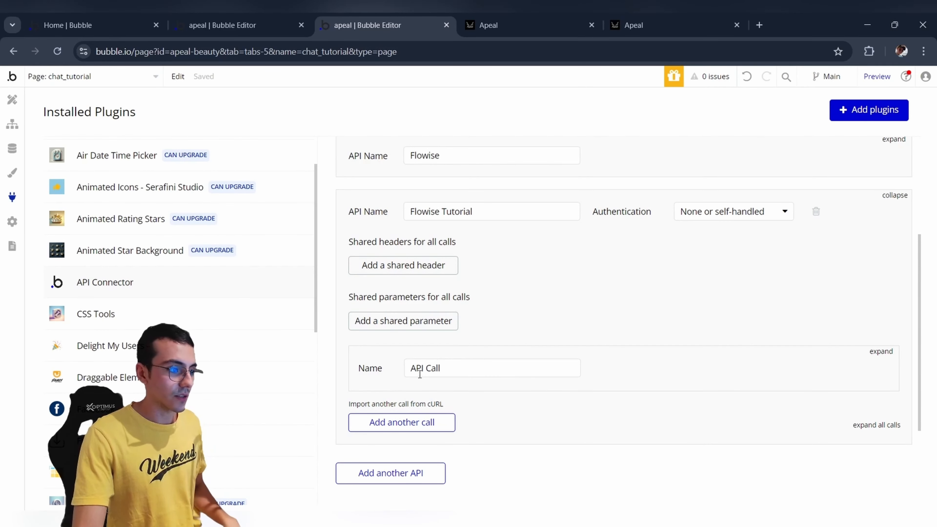
{"action": "left_click_drag", "start_coordinate": [446, 367], "coordinate": [375, 365]}
{"action": "scroll", "coordinate": [675, 332], "scroll_direction": "up", "scroll_amount": 3}
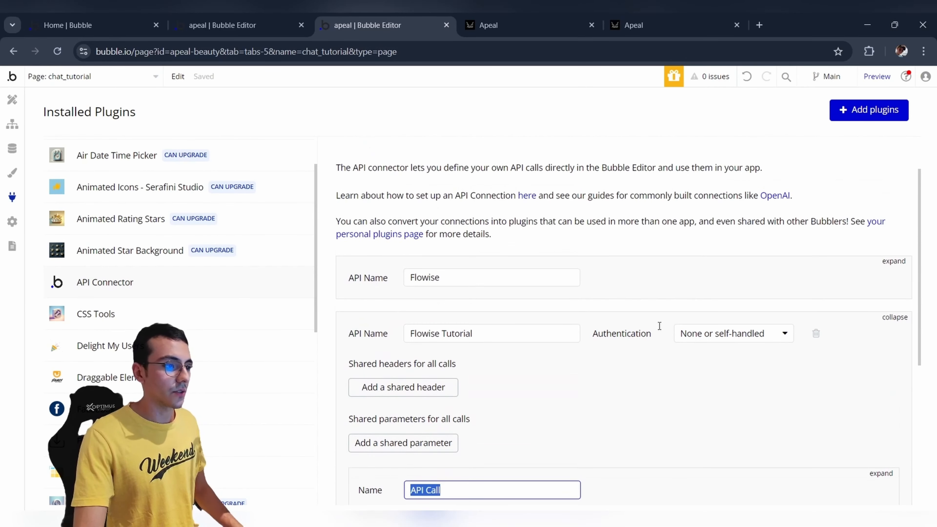
{"action": "scroll", "coordinate": [504, 362], "scroll_direction": "down", "scroll_amount": 5}
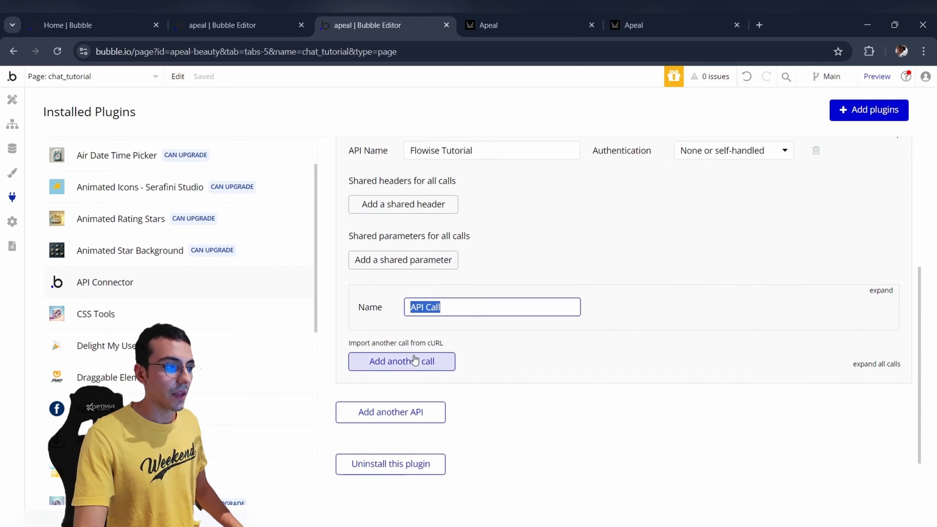
{"action": "left_click", "coordinate": [428, 361]}
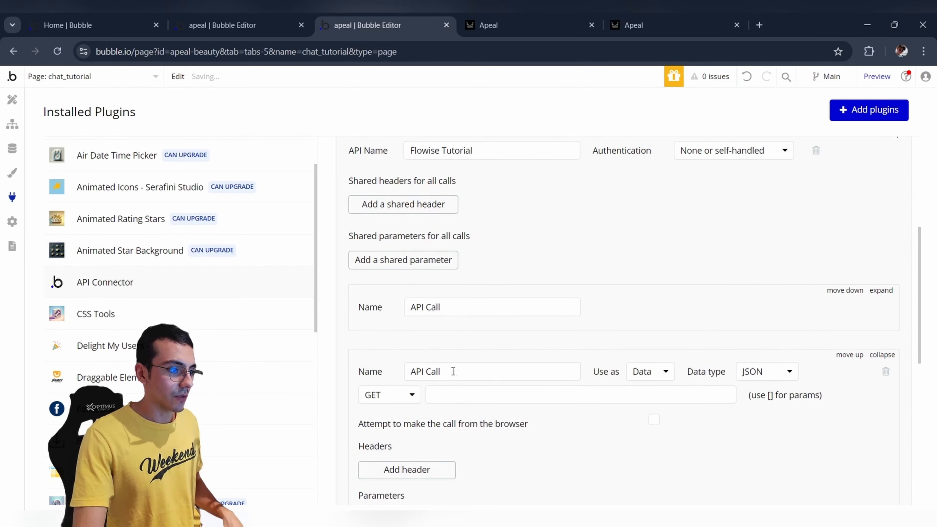
{"action": "left_click_drag", "start_coordinate": [458, 300], "coordinate": [360, 311]}
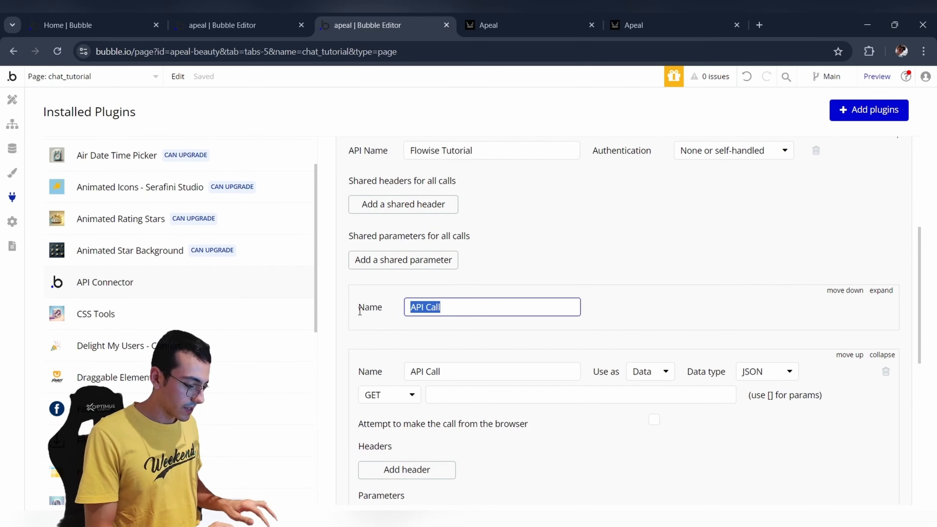
{"action": "type", "text": "Start conversation"}
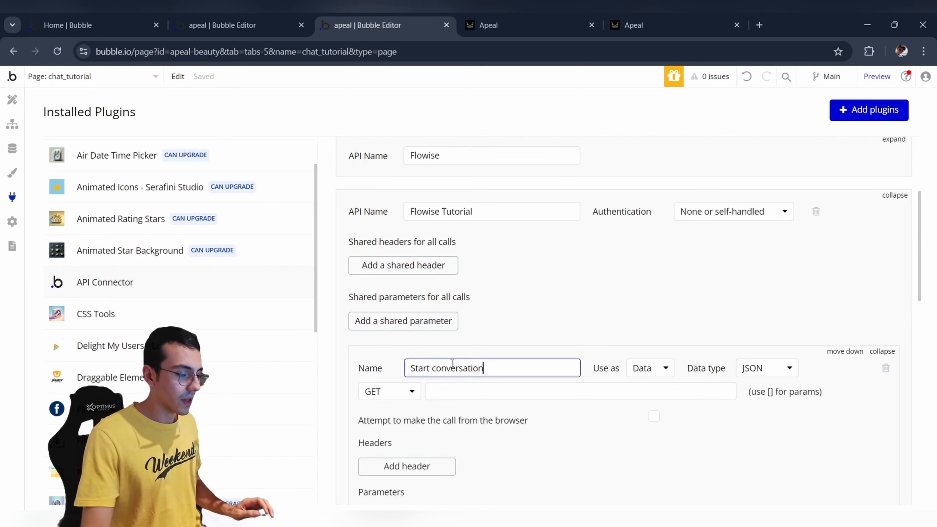
Name the second call of the Flowise Tutorial API "Continue Conversation".
{"action": "scroll", "coordinate": [451, 364], "scroll_direction": "down", "scroll_amount": 10}
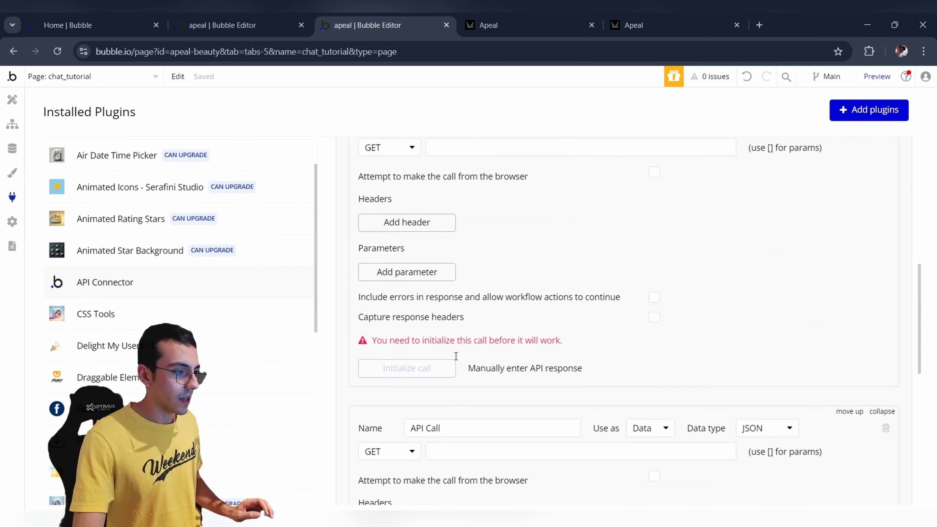
{"action": "triple_click", "coordinate": [452, 306]}
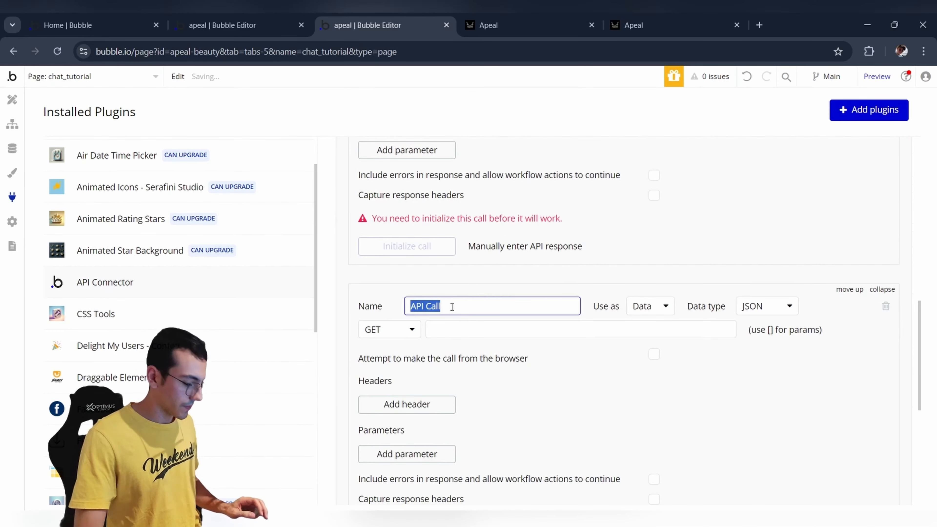
{"action": "type", "text": "Contin"}
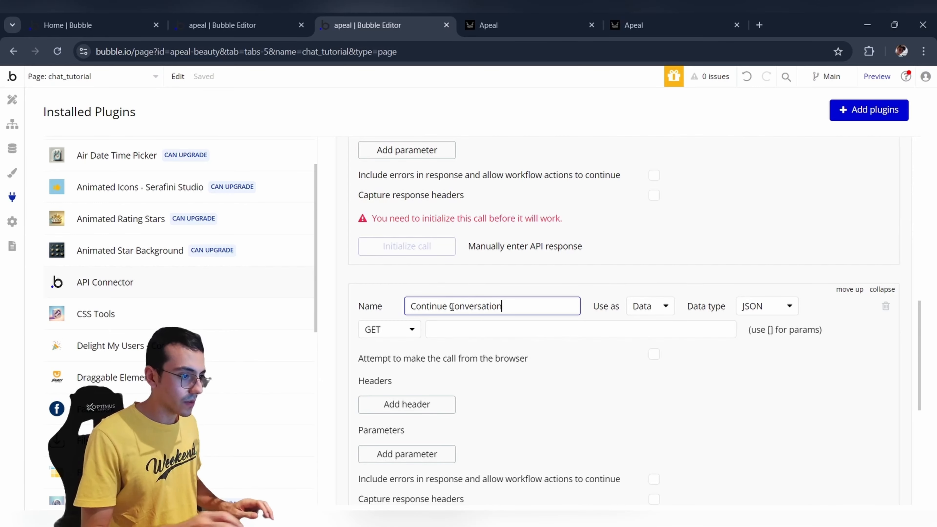
{"action": "type", "text": "ue Conversation"}
{"action": "left_click", "coordinate": [447, 291]}
Set the request method of both the Start conversation and Continue Conversation calls to POST.
{"action": "scroll", "coordinate": [448, 291], "scroll_direction": "up", "scroll_amount": 10}
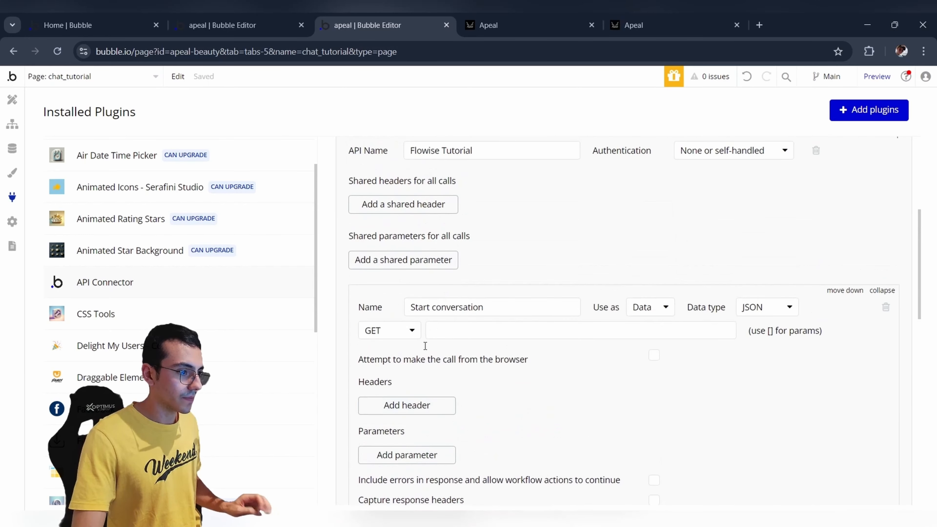
{"action": "left_click", "coordinate": [394, 329]}
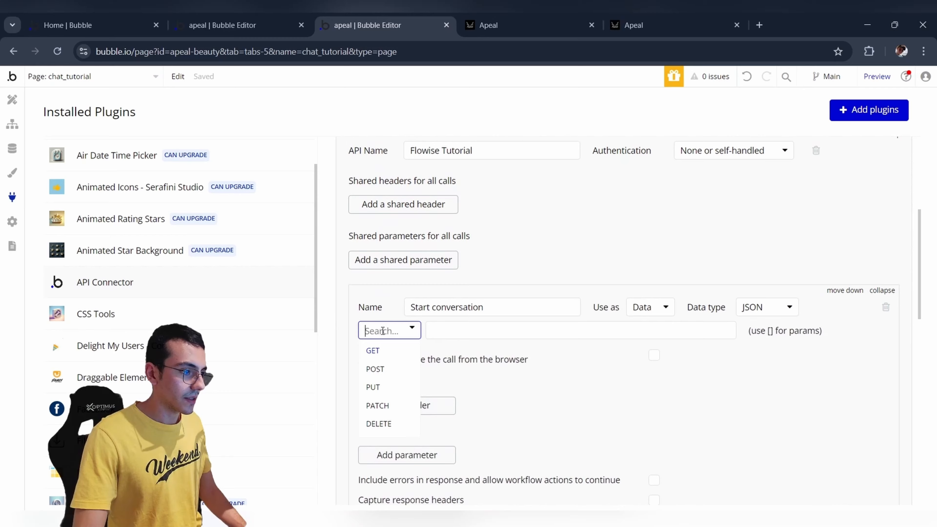
{"action": "left_click", "coordinate": [388, 368]}
{"action": "scroll", "coordinate": [387, 367], "scroll_direction": "down", "scroll_amount": 8}
{"action": "left_click", "coordinate": [385, 353]}
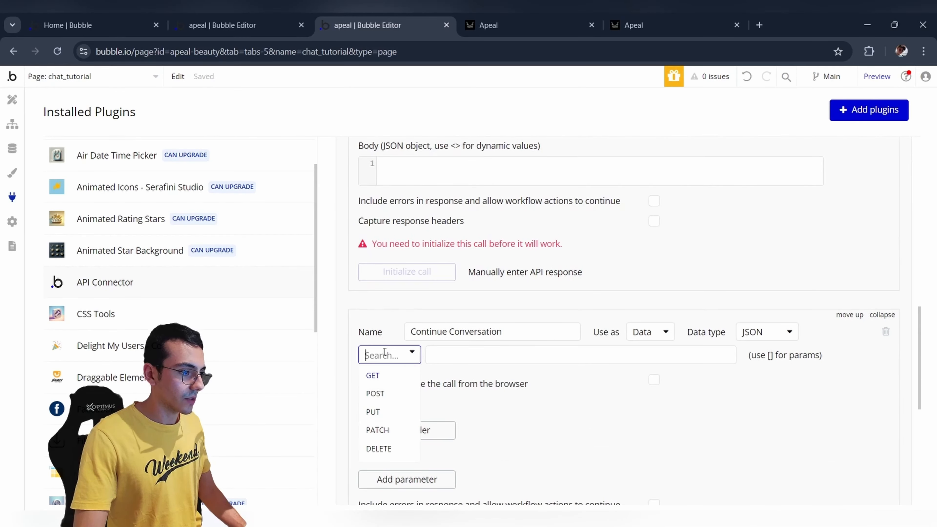
{"action": "left_click", "coordinate": [395, 394]}
{"action": "scroll", "coordinate": [569, 319], "scroll_direction": "up", "scroll_amount": 8}
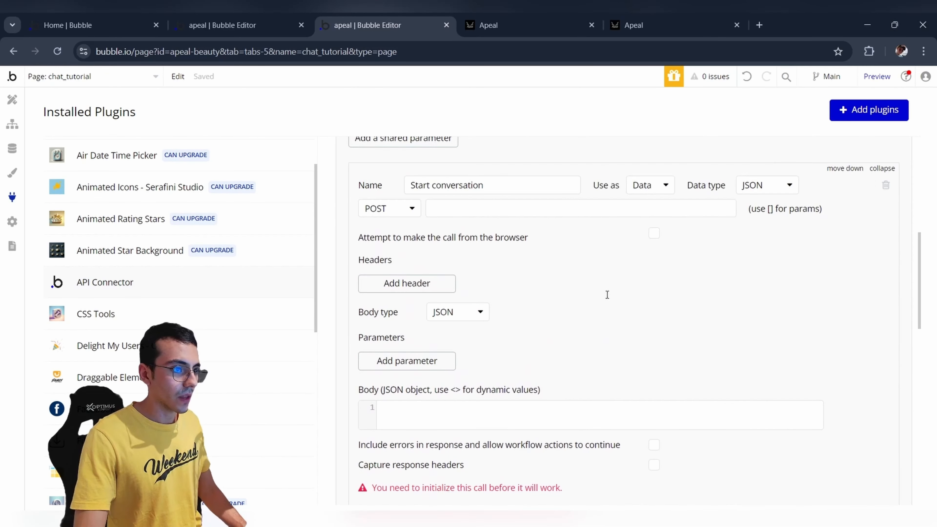
Set both the Start conversation and Continue Conversation API calls to be used as Action.
{"action": "left_click", "coordinate": [652, 188]}
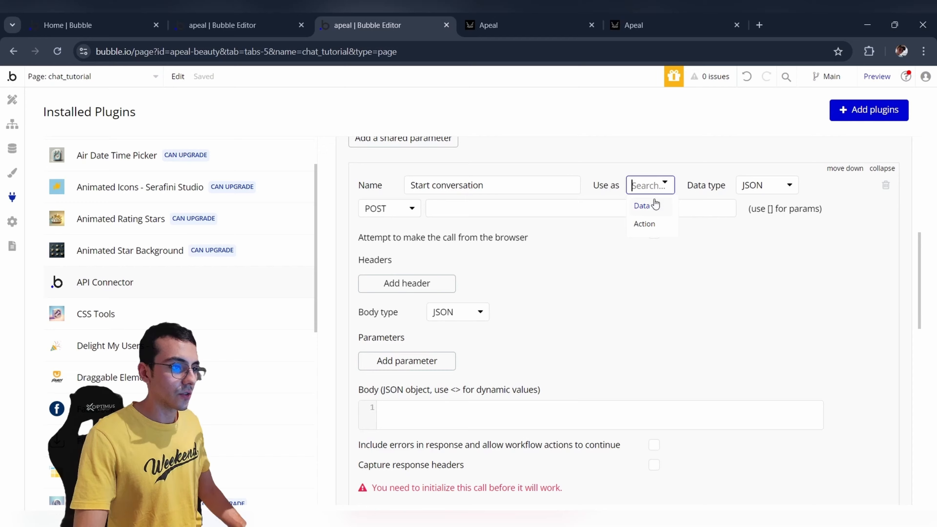
{"action": "left_click", "coordinate": [645, 224]}
{"action": "scroll", "coordinate": [653, 240], "scroll_direction": "down", "scroll_amount": 5}
{"action": "scroll", "coordinate": [654, 258], "scroll_direction": "down", "scroll_amount": 2}
{"action": "left_click", "coordinate": [649, 311]}
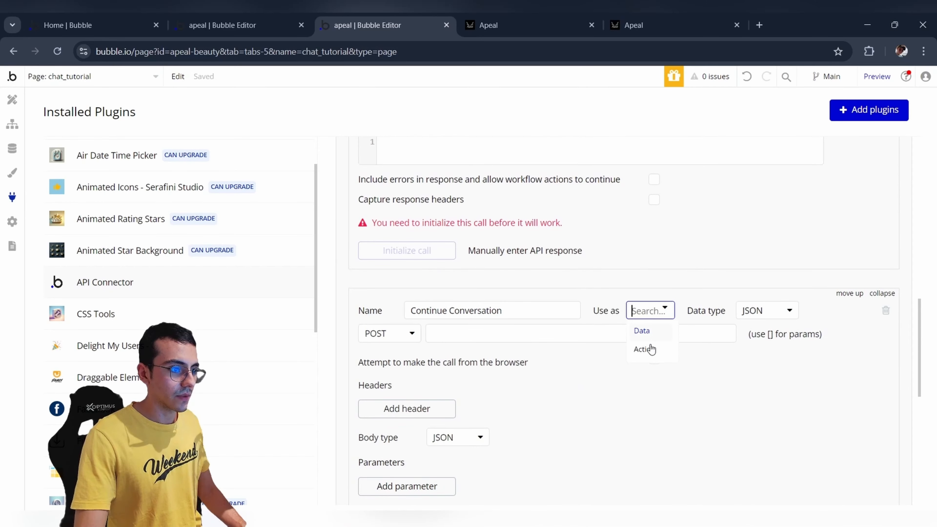
{"action": "left_click", "coordinate": [648, 348]}
{"action": "scroll", "coordinate": [646, 332], "scroll_direction": "up", "scroll_amount": 4}
{"action": "scroll", "coordinate": [642, 313], "scroll_direction": "up", "scroll_amount": 4}
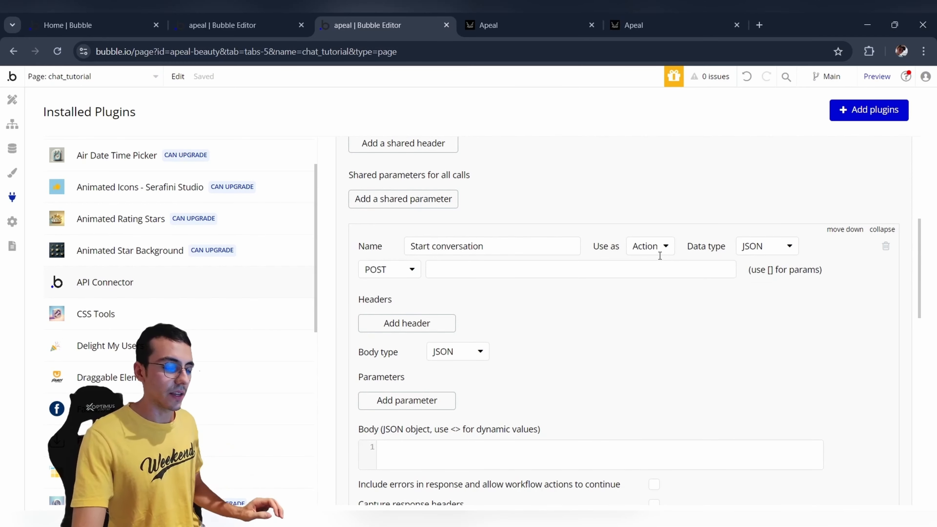
Switch to the Flowise flow and copy the prediction URL from its cURL example.
{"action": "left_click", "coordinate": [504, 272]}
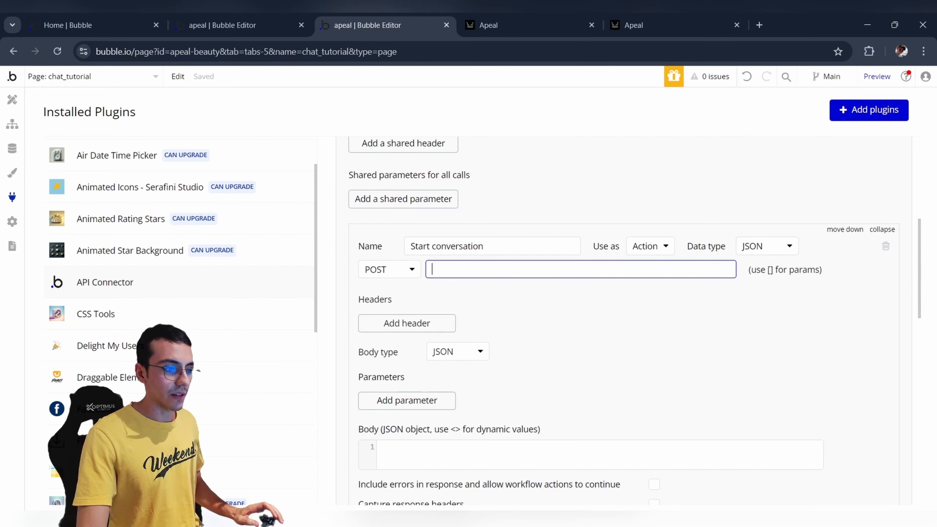
{"action": "key", "text": "alt+Tab"}
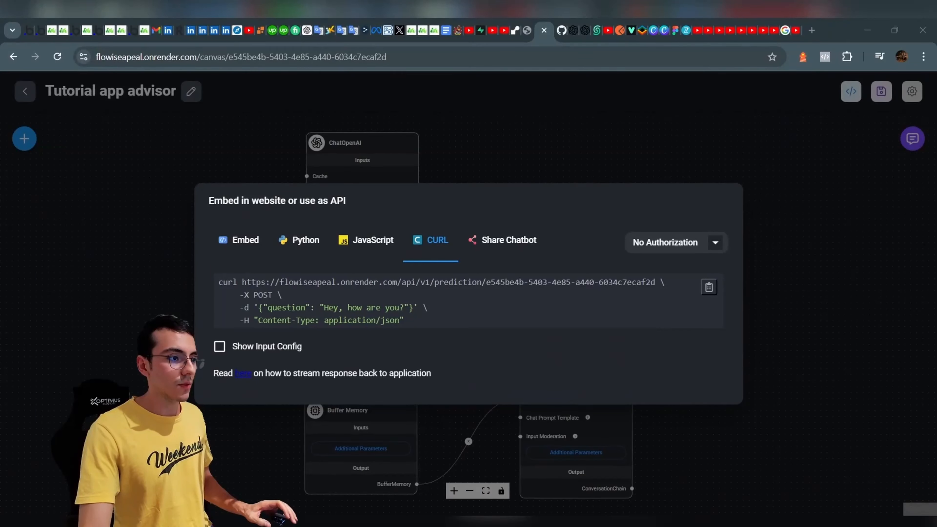
{"action": "left_click", "coordinate": [840, 104]}
{"action": "left_click", "coordinate": [844, 99]}
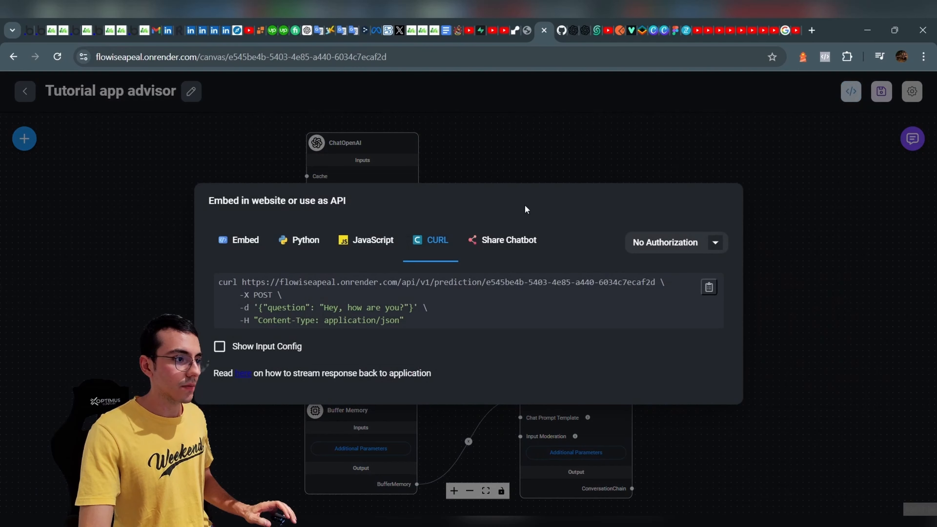
{"action": "left_click_drag", "start_coordinate": [242, 283], "coordinate": [654, 275]}
{"action": "key", "text": "ctrl+c"}
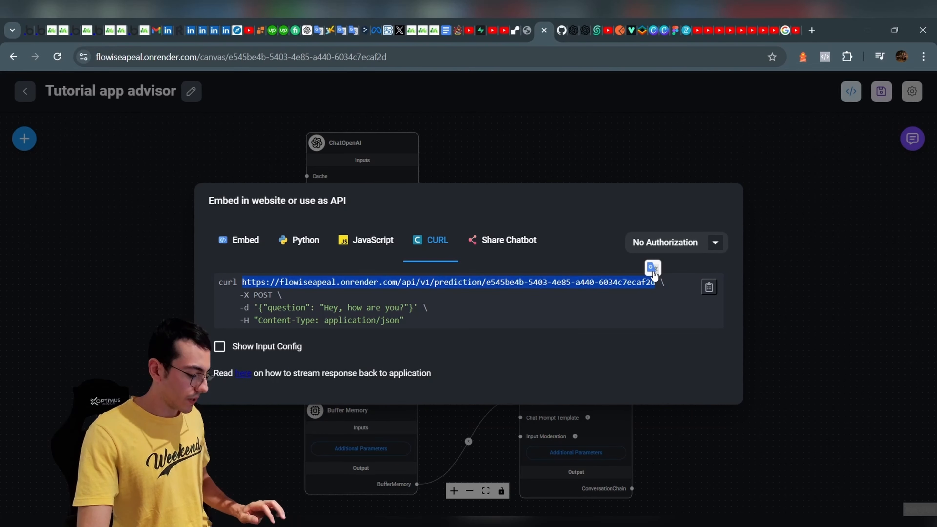
Back in the Bubble API Connector, paste the prediction URL as the endpoint of both the Start conversation and Continue Conversation calls.
{"action": "key", "text": "alt+Tab"}
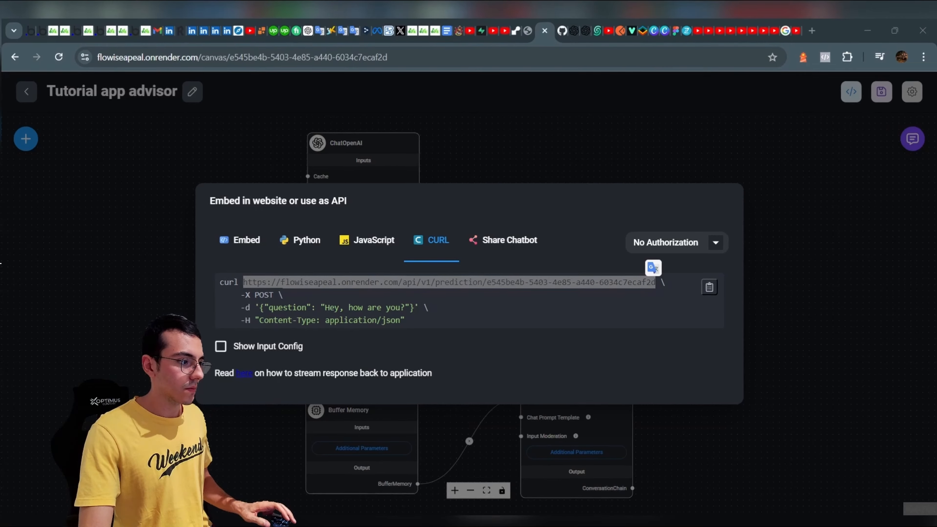
{"action": "left_click", "coordinate": [483, 276]}
{"action": "key", "text": "ctrl+v"}
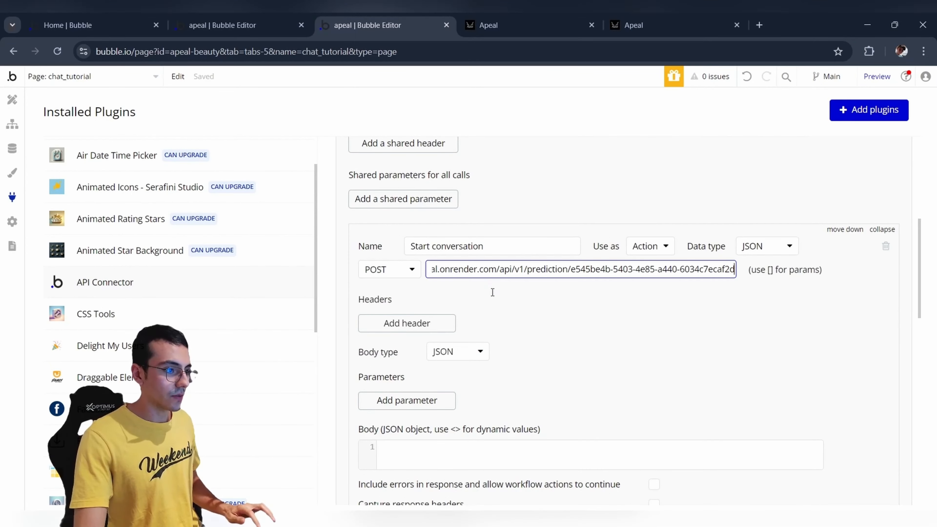
{"action": "left_click", "coordinate": [491, 292]}
{"action": "scroll", "coordinate": [491, 292], "scroll_direction": "down", "scroll_amount": 6}
{"action": "left_click", "coordinate": [500, 391]}
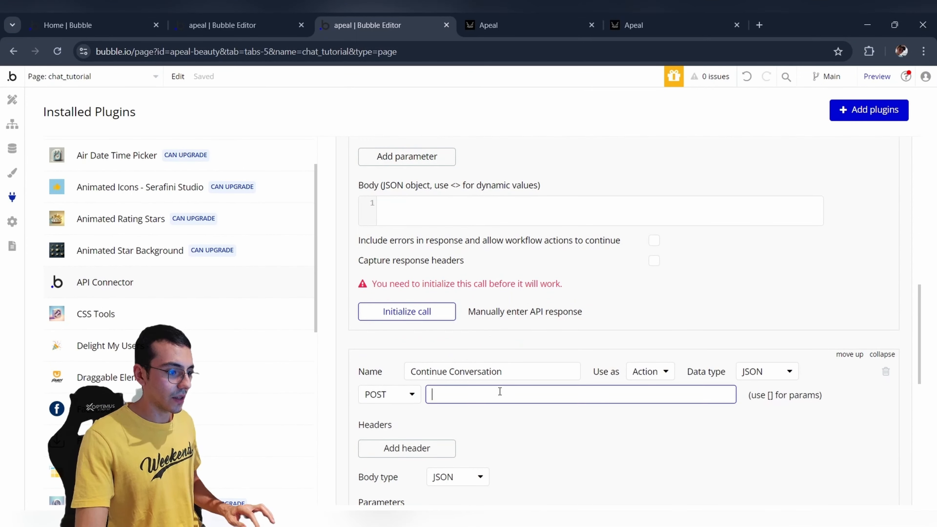
{"action": "key", "text": "ctrl+v"}
Add an empty header to both the Start conversation and Continue Conversation calls.
{"action": "scroll", "coordinate": [432, 332], "scroll_direction": "up", "scroll_amount": 6}
{"action": "left_click", "coordinate": [426, 323]}
{"action": "scroll", "coordinate": [428, 324], "scroll_direction": "down", "scroll_amount": 10}
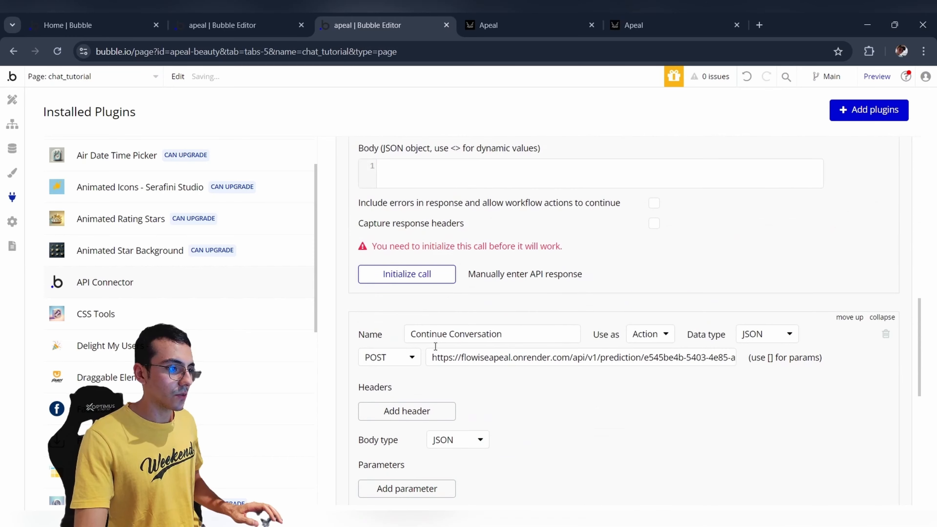
{"action": "left_click", "coordinate": [417, 290]}
{"action": "scroll", "coordinate": [456, 324], "scroll_direction": "up", "scroll_amount": 10}
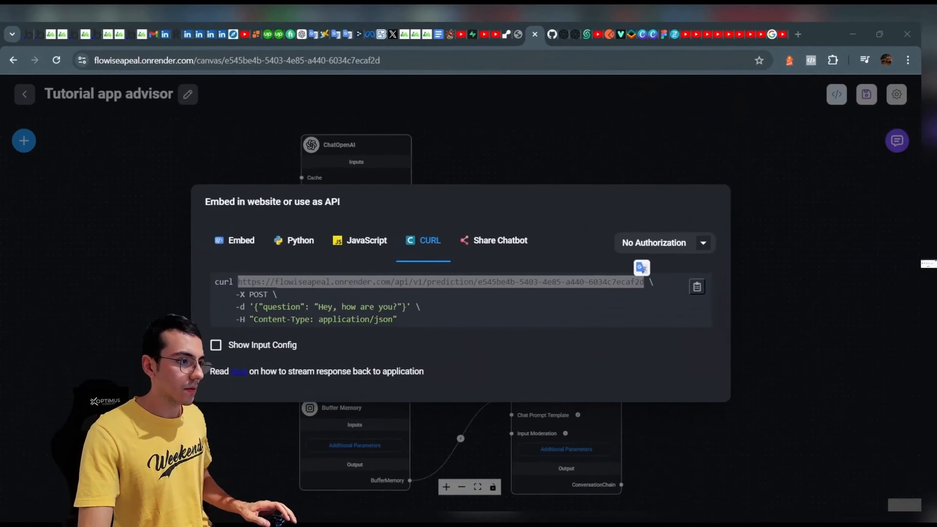
Copy Content-Type from the Flowise cURL example and enter it as the header key in both calls.
{"action": "left_click_drag", "start_coordinate": [265, 321], "coordinate": [311, 318]}
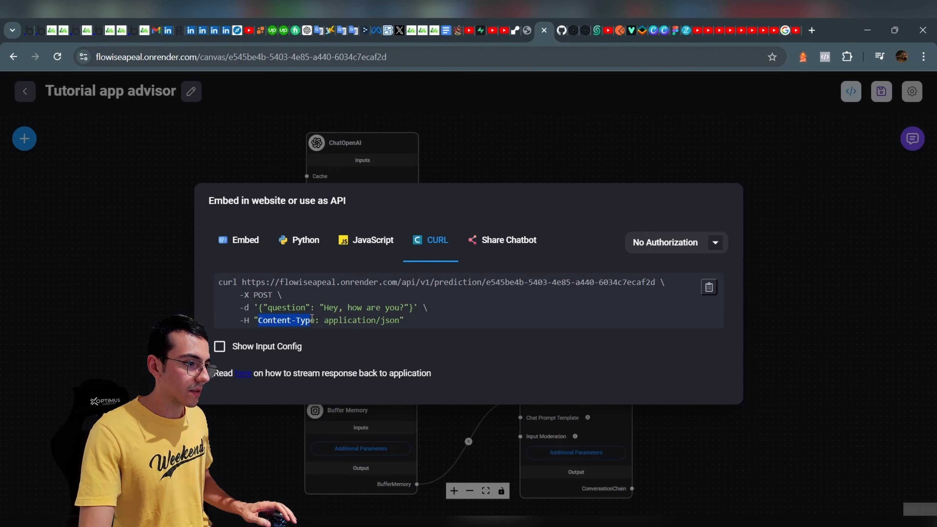
{"action": "left_click", "coordinate": [412, 318]}
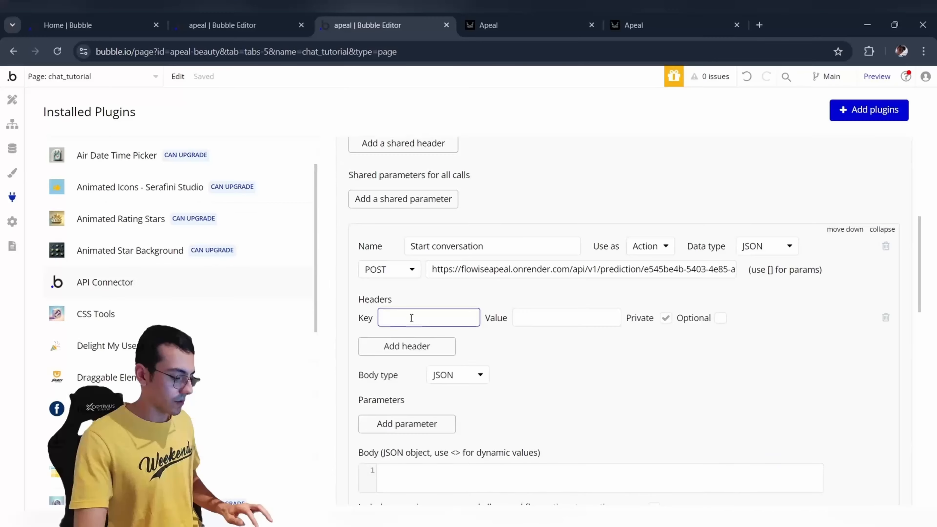
{"action": "type", "text": "Content-Type"}
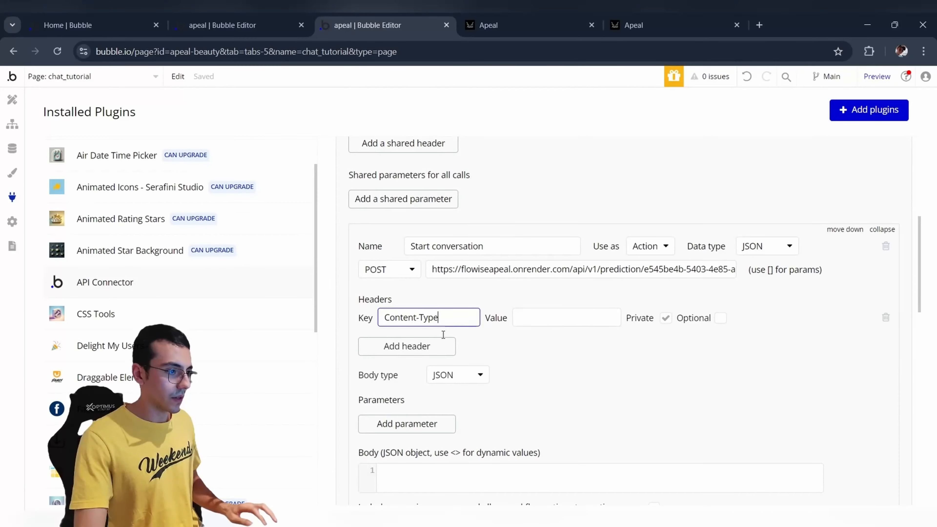
{"action": "scroll", "coordinate": [443, 331], "scroll_direction": "down", "scroll_amount": 10}
{"action": "scroll", "coordinate": [444, 335], "scroll_direction": "down", "scroll_amount": 2}
{"action": "left_click", "coordinate": [429, 342]}
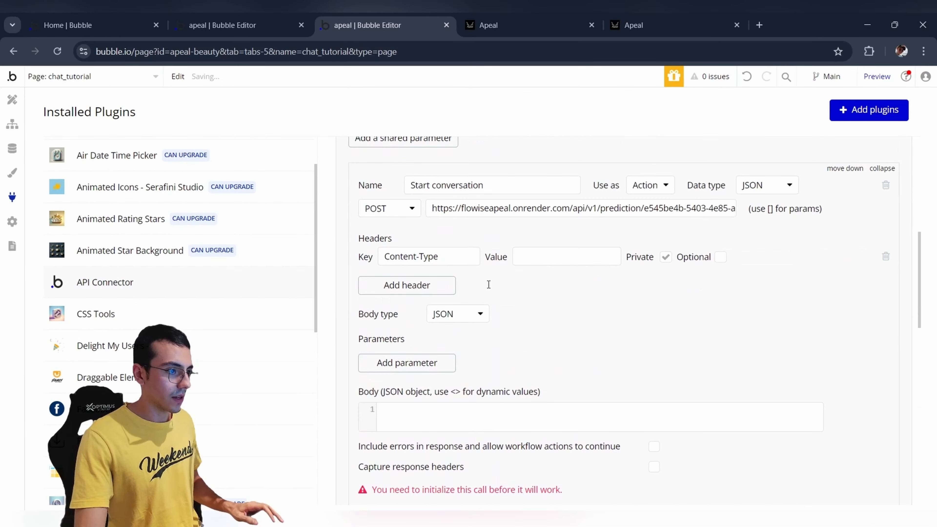
Copy application/json from the Flowise cURL example and enter it as the Content-Type header value in both calls.
{"action": "left_click", "coordinate": [524, 257]}
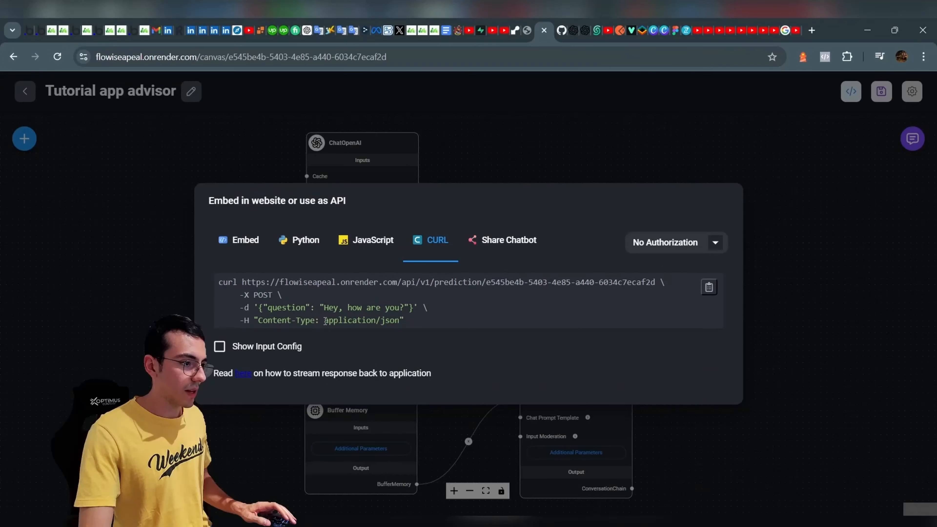
{"action": "left_click_drag", "start_coordinate": [324, 324], "coordinate": [397, 331]}
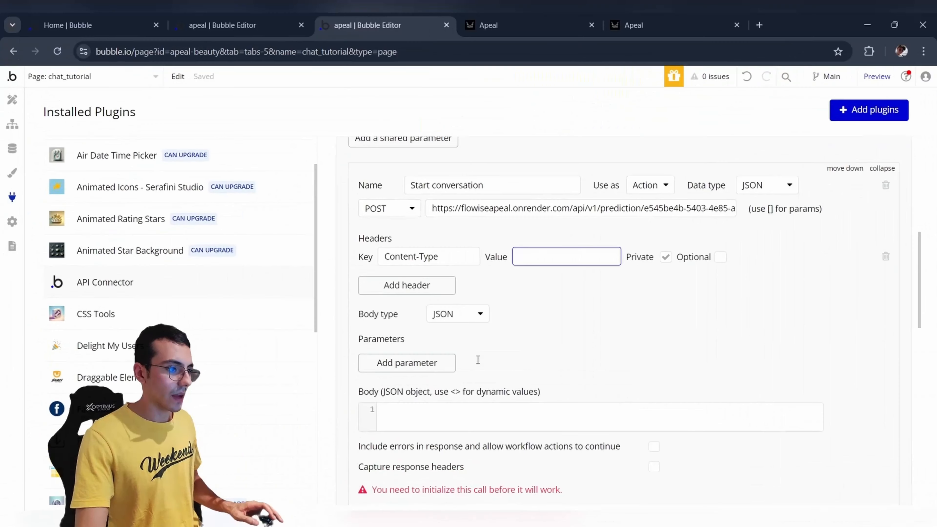
{"action": "type", "text": "application/json"}
{"action": "scroll", "coordinate": [548, 269], "scroll_direction": "down", "scroll_amount": 8}
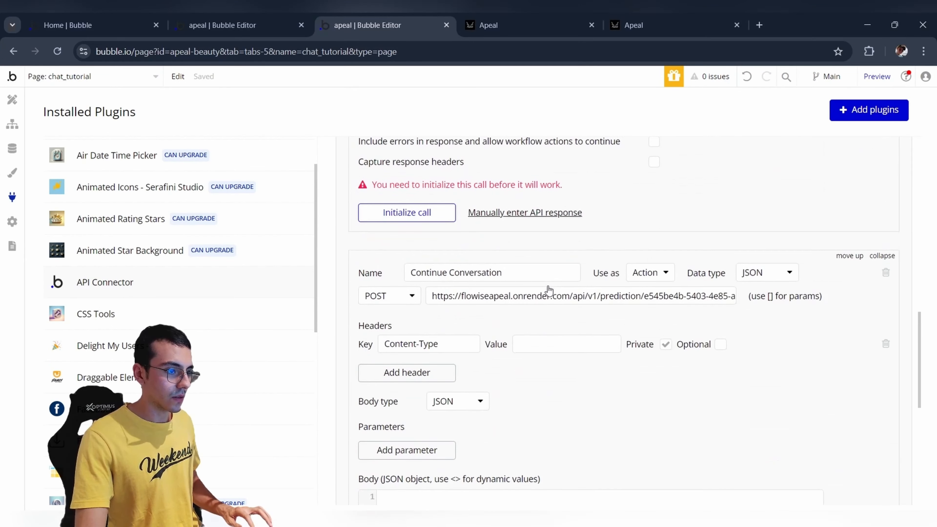
{"action": "left_click", "coordinate": [553, 345]}
{"action": "type", "text": "application/json"}
{"action": "left_click", "coordinate": [571, 375]}
Give the Start conversation call a JSON body with "question" set to the dynamic value "<message>".
{"action": "scroll", "coordinate": [571, 376], "scroll_direction": "down", "scroll_amount": 4}
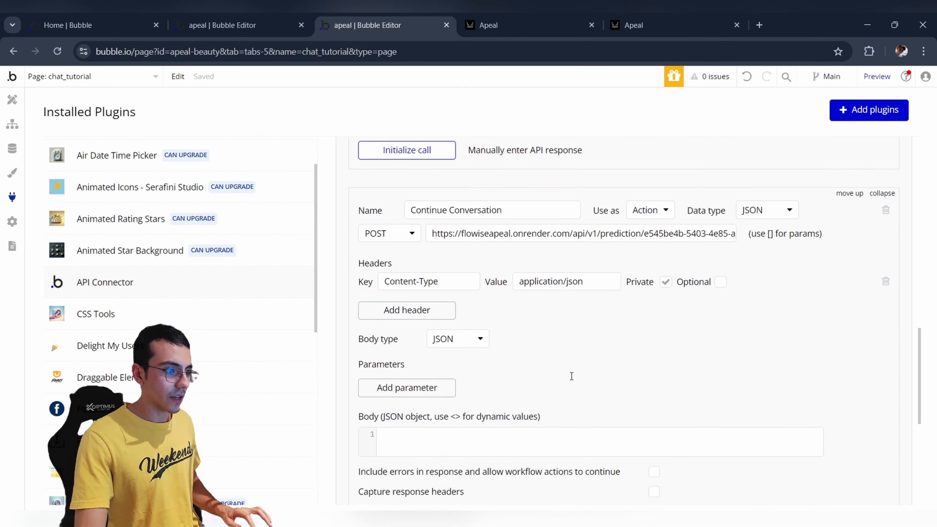
{"action": "left_click", "coordinate": [470, 347]}
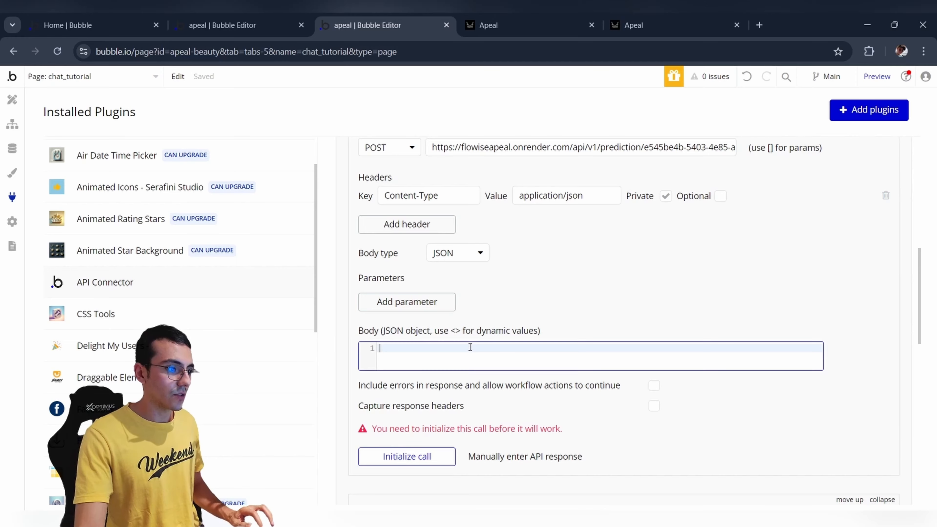
{"action": "type", "text": "{     \"question\": \"<message>\" }"}
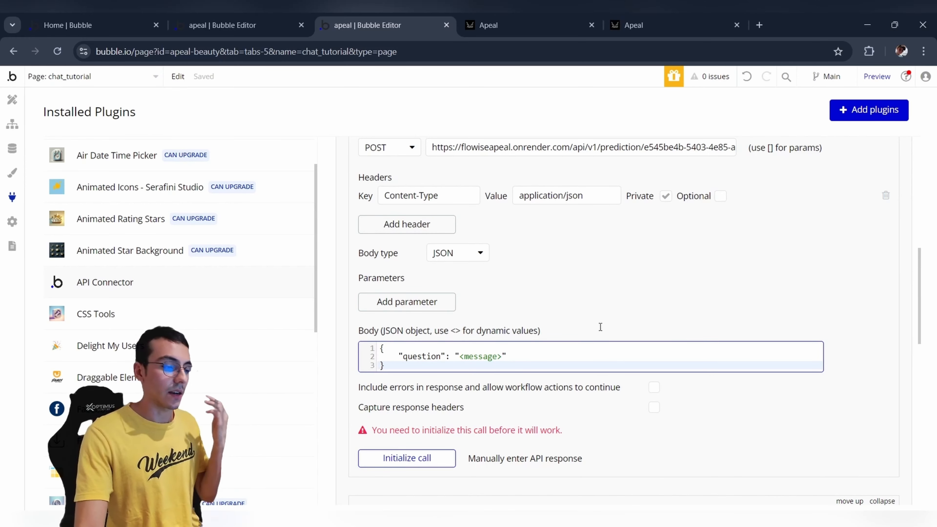
{"action": "left_click", "coordinate": [578, 331]}
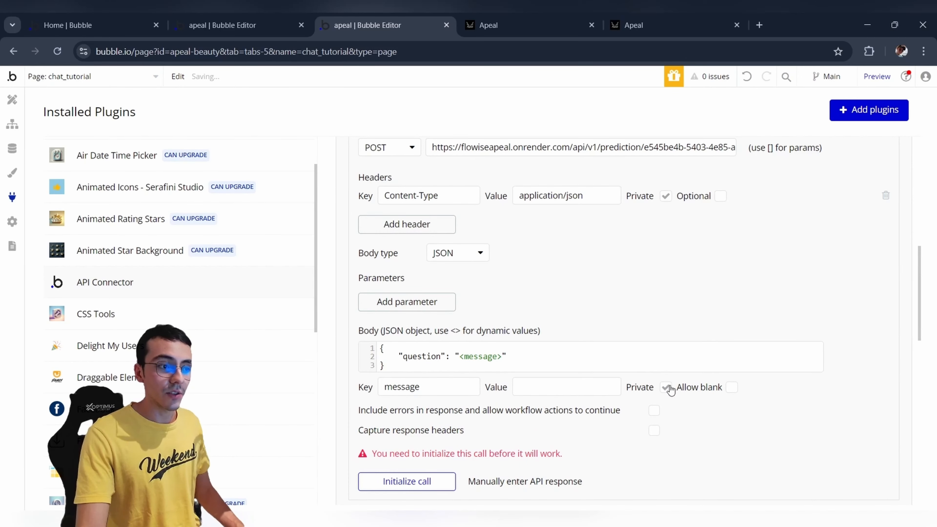
Make the message body parameter of Start conversation non-private and set its test value to Hi.
{"action": "left_click", "coordinate": [560, 391]}
{"action": "type", "text": "H"}
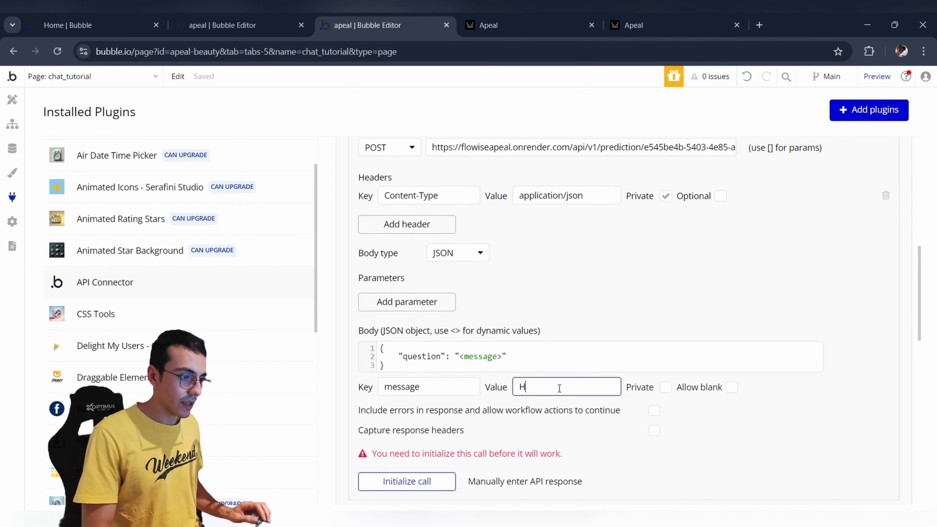
{"action": "type", "text": "i"}
{"action": "left_click", "coordinate": [499, 395]}
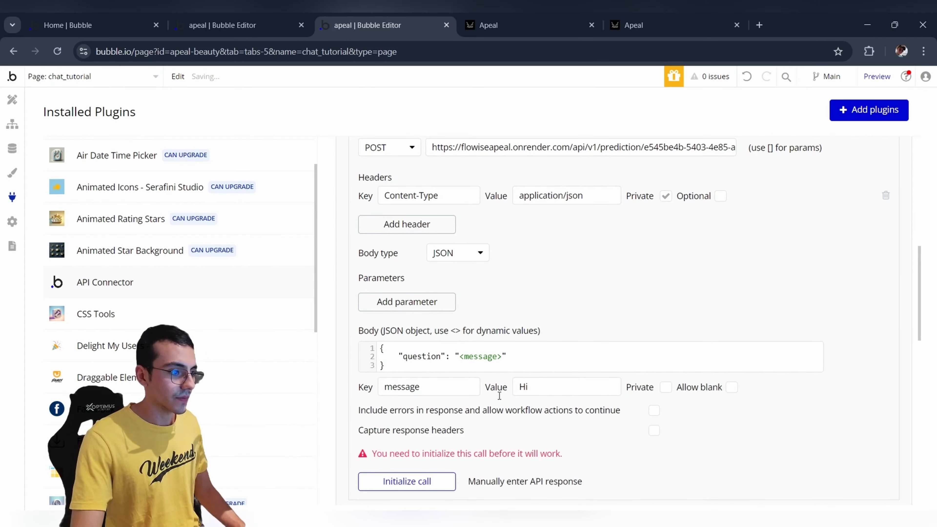
Initialize the Start conversation call.
{"action": "scroll", "coordinate": [499, 395], "scroll_direction": "up", "scroll_amount": 2}
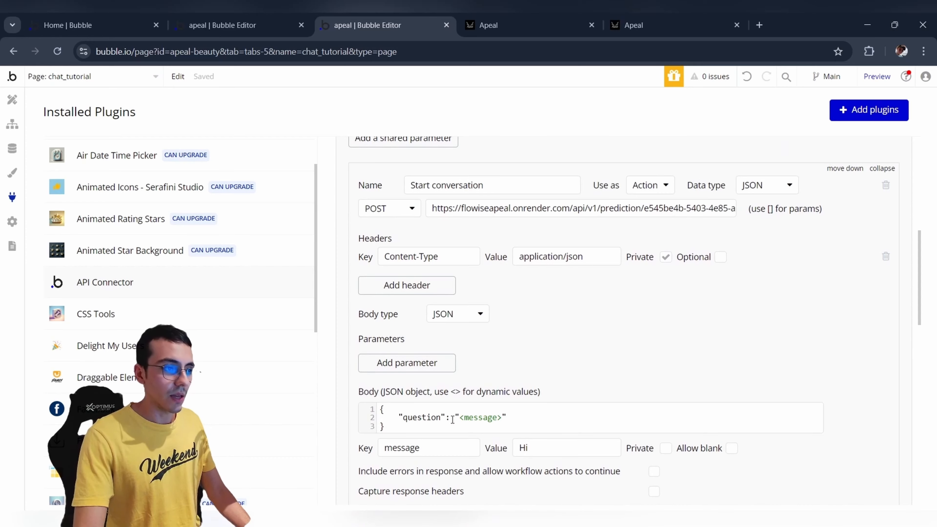
{"action": "scroll", "coordinate": [571, 307], "scroll_direction": "down", "scroll_amount": 4}
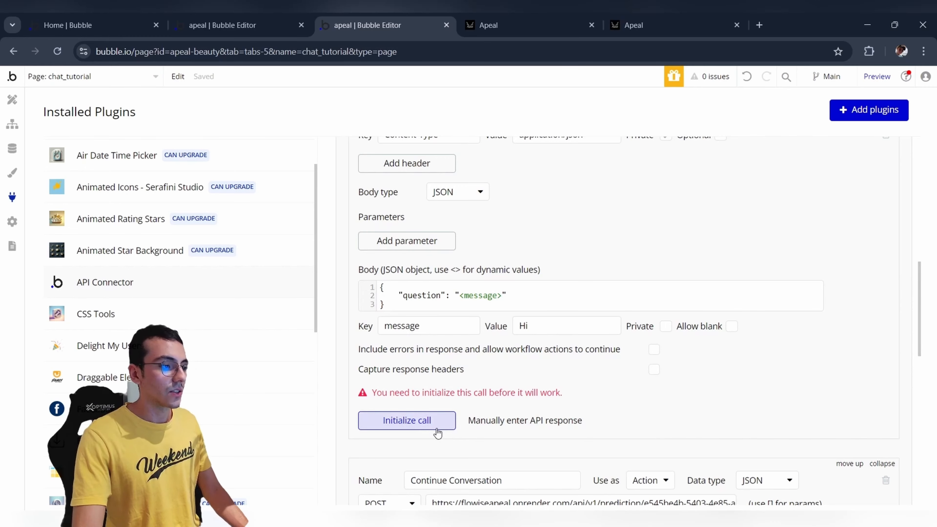
{"action": "left_click", "coordinate": [428, 421]}
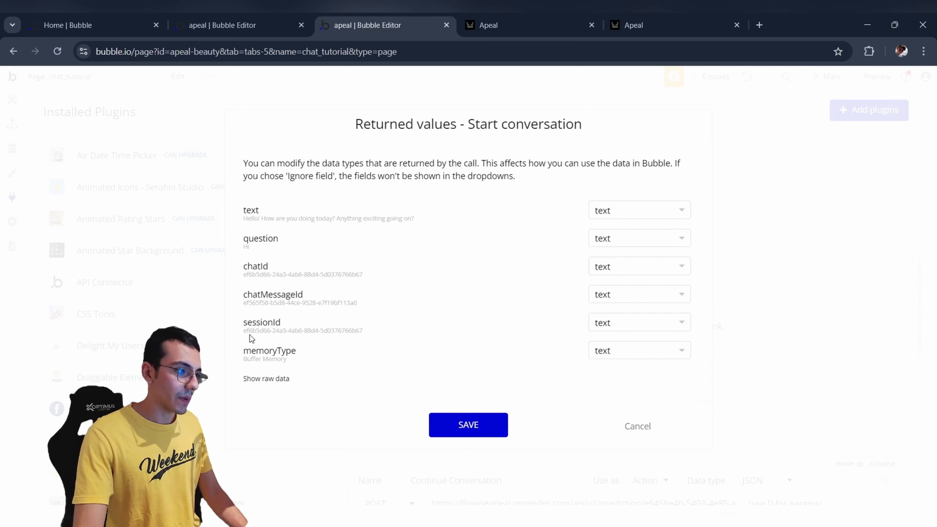
Copy the returned sessionId value and save the Start conversation response fields with their text types.
{"action": "triple_click", "coordinate": [363, 331]}
{"action": "key", "text": "ctrl+c"}
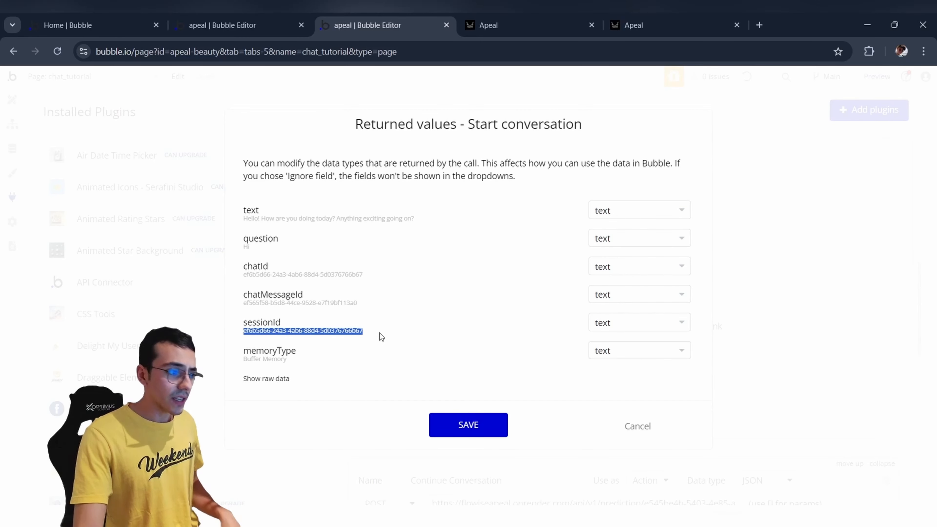
{"action": "left_click", "coordinate": [357, 331]}
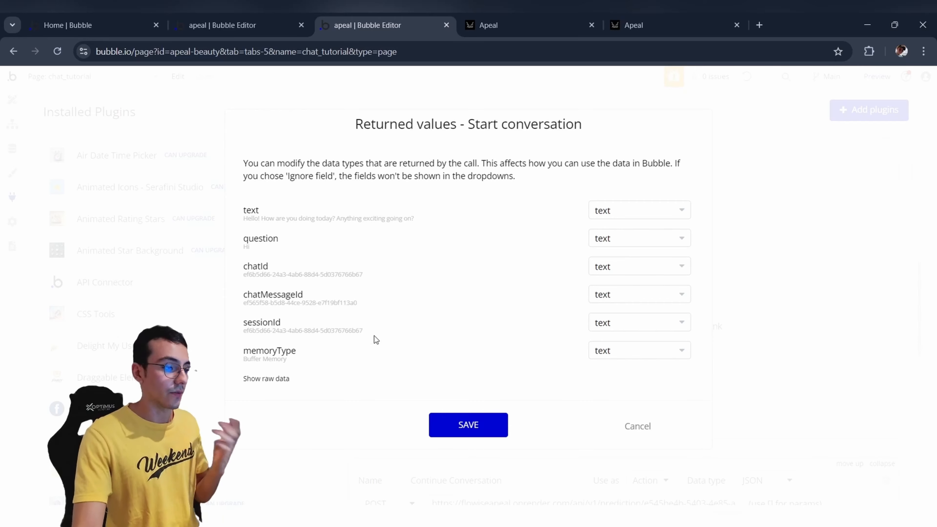
{"action": "left_click", "coordinate": [485, 429]}
Paste the copied session ID on the third line of the Continue Conversation body, leaving two blank lines above it.
{"action": "scroll", "coordinate": [549, 381], "scroll_direction": "down", "scroll_amount": 5}
{"action": "scroll", "coordinate": [486, 383], "scroll_direction": "down", "scroll_amount": 2}
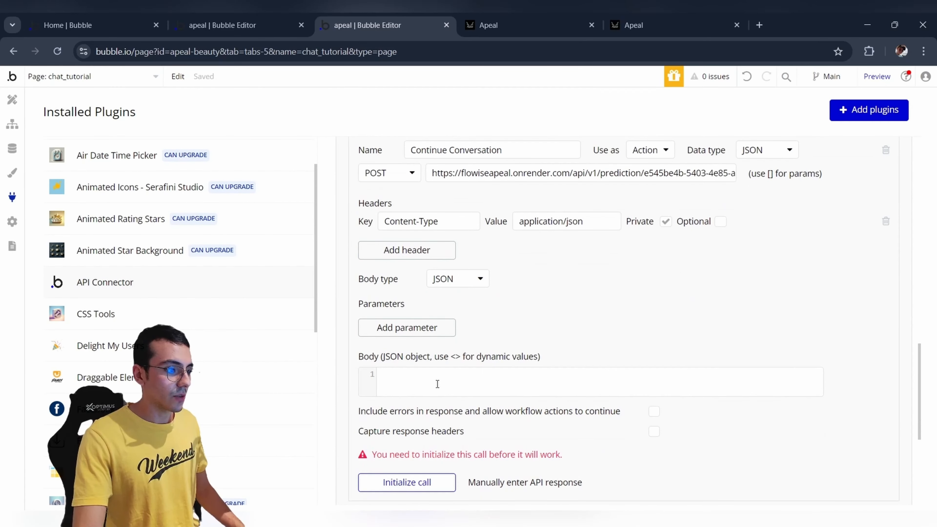
{"action": "left_click", "coordinate": [437, 382]}
{"action": "key", "text": "Return"}
{"action": "key", "text": "Return"}
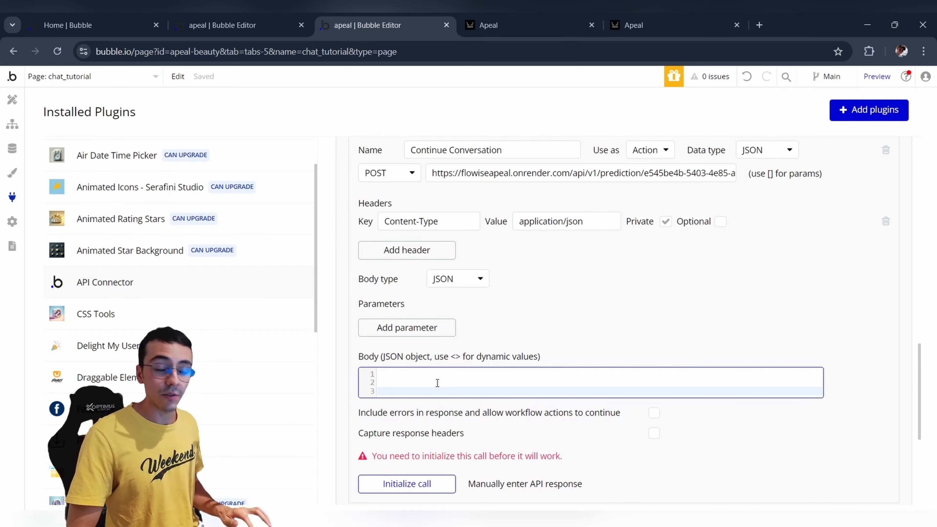
{"action": "key", "text": "ctrl+v"}
{"action": "left_click", "coordinate": [483, 349]}
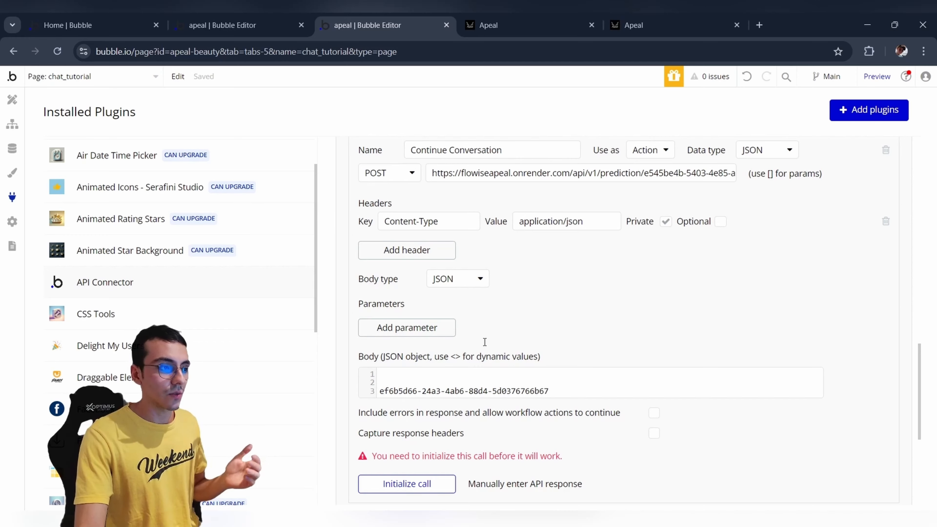
Write the Continue Conversation JSON body above the pasted ID, with question "<message>" and an overrideConfig object whose sessionId is "<session_id>".
{"action": "scroll", "coordinate": [487, 343], "scroll_direction": "up", "scroll_amount": 7}
{"action": "scroll", "coordinate": [492, 348], "scroll_direction": "up", "scroll_amount": 5}
{"action": "scroll", "coordinate": [492, 349], "scroll_direction": "down", "scroll_amount": 15}
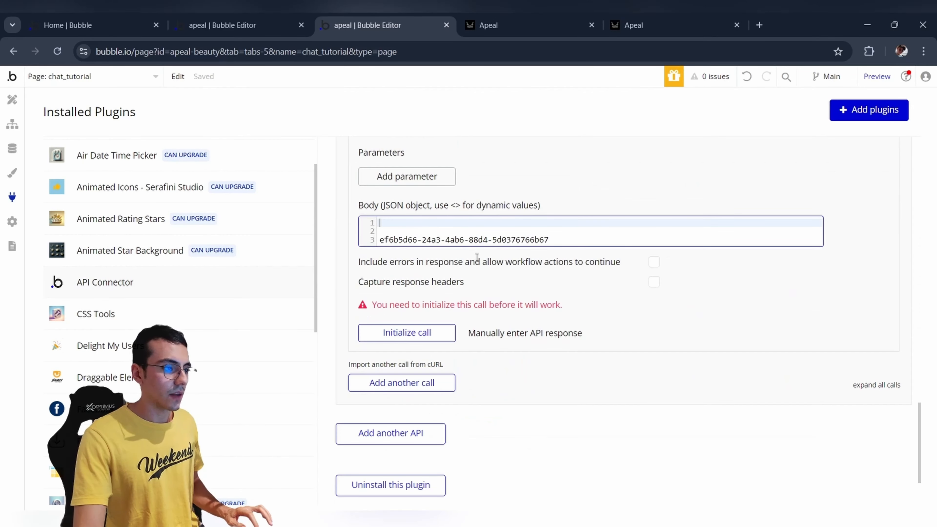
{"action": "scroll", "coordinate": [492, 288], "scroll_direction": "up", "scroll_amount": 2}
{"action": "left_click", "coordinate": [492, 291]}
{"action": "scroll", "coordinate": [492, 258], "scroll_direction": "up", "scroll_amount": 3}
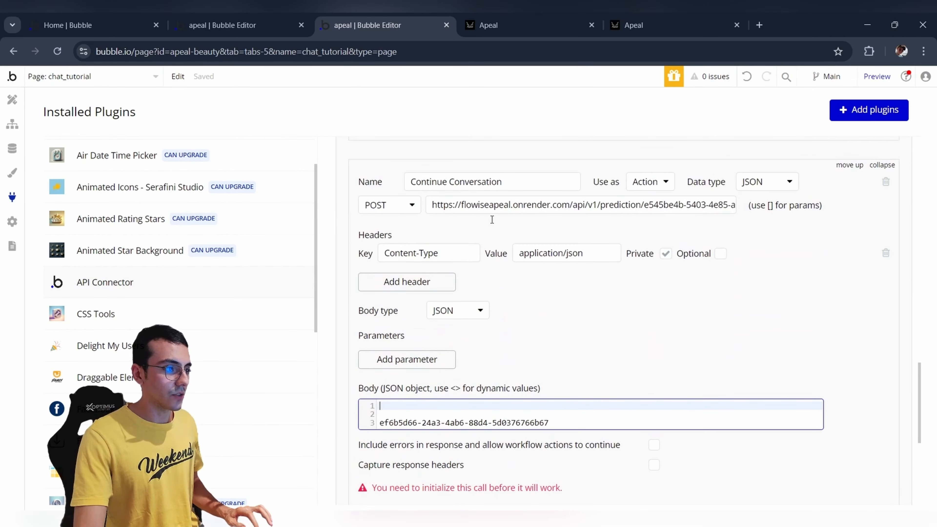
{"action": "scroll", "coordinate": [479, 318], "scroll_direction": "down", "scroll_amount": 3}
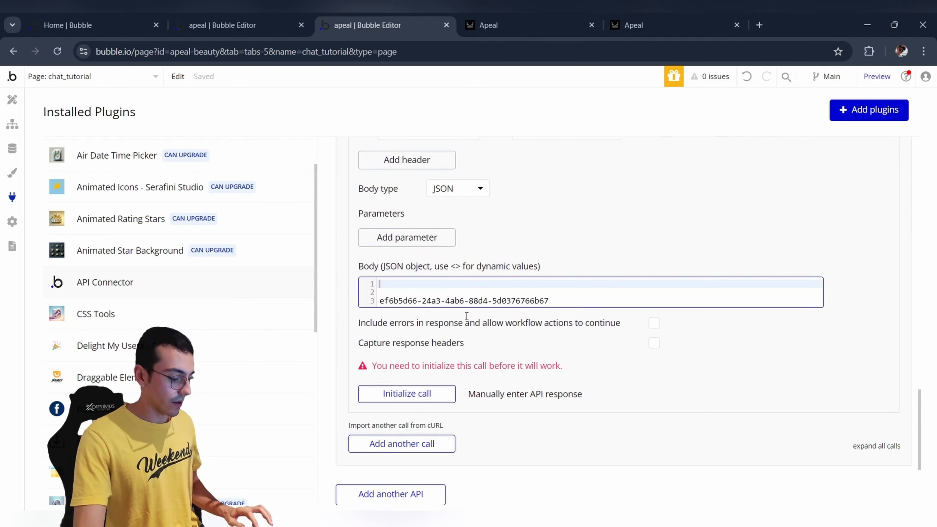
{"action": "type", "text": "{     \"question\": \"<message>\",     \"overrideConfig\" : {         \"sessionId\": \"<session_id>\"     } }"}
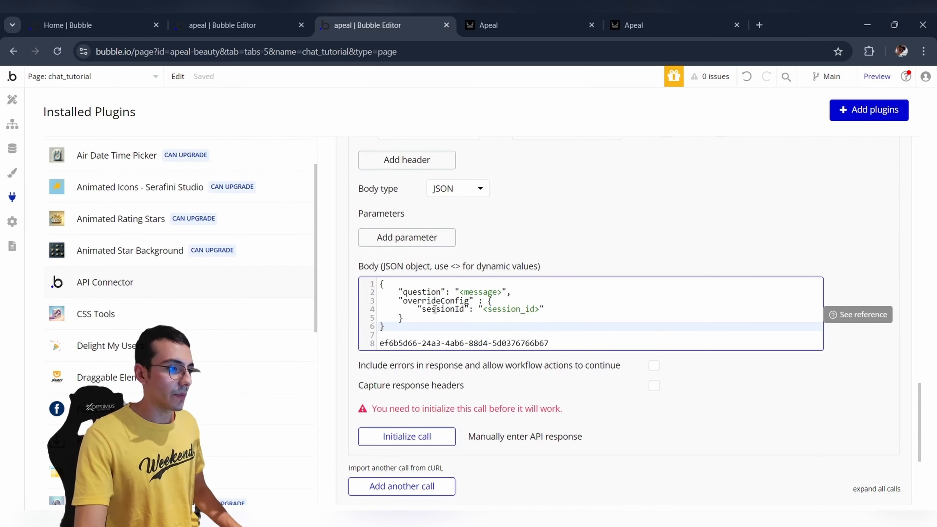
{"action": "left_click", "coordinate": [526, 375]}
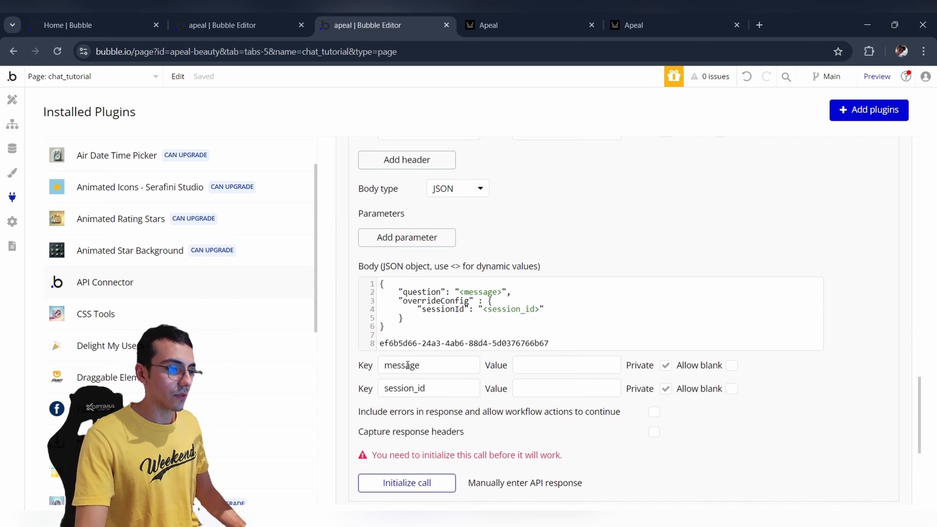
Make the message and session_id parameters non-private and remove the loose session ID and blank lines from the end of the body.
{"action": "left_click", "coordinate": [666, 366]}
{"action": "left_click", "coordinate": [666, 389]}
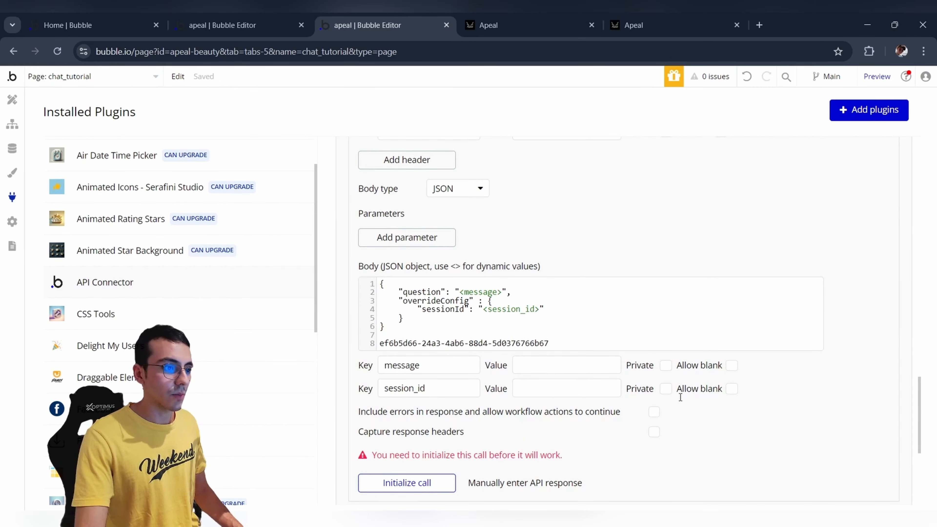
{"action": "triple_click", "coordinate": [485, 341]}
{"action": "key", "text": "BackSpace"}
{"action": "key", "text": "BackSpace"}
{"action": "key", "text": "BackSpace"}
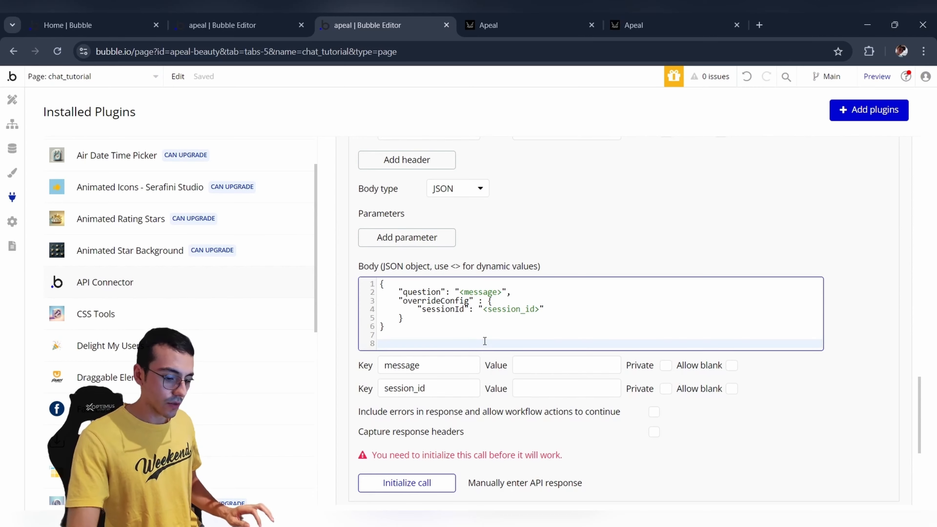
Paste the session ID as the session_id test value and set the message test value to "Hey I want to create a no code app".
{"action": "left_click", "coordinate": [577, 366]}
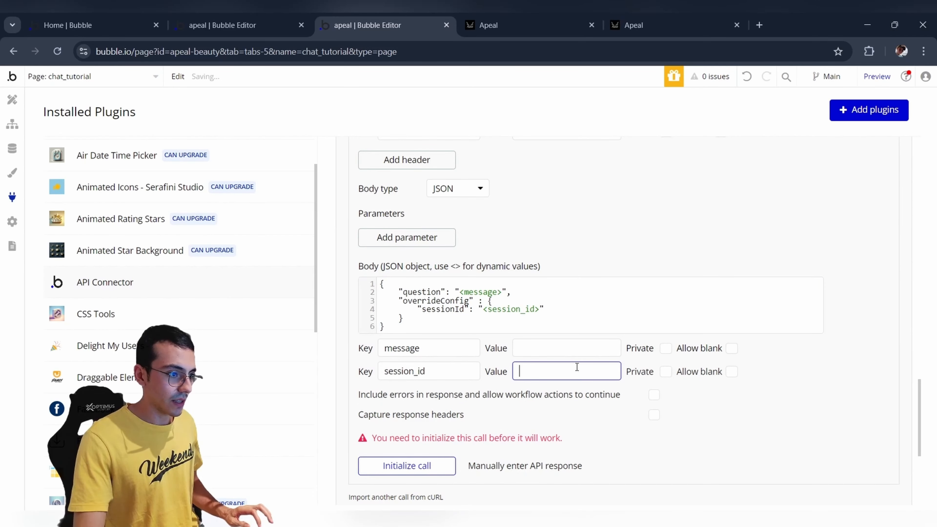
{"action": "key", "text": "ctrl+v"}
{"action": "left_click", "coordinate": [564, 349]}
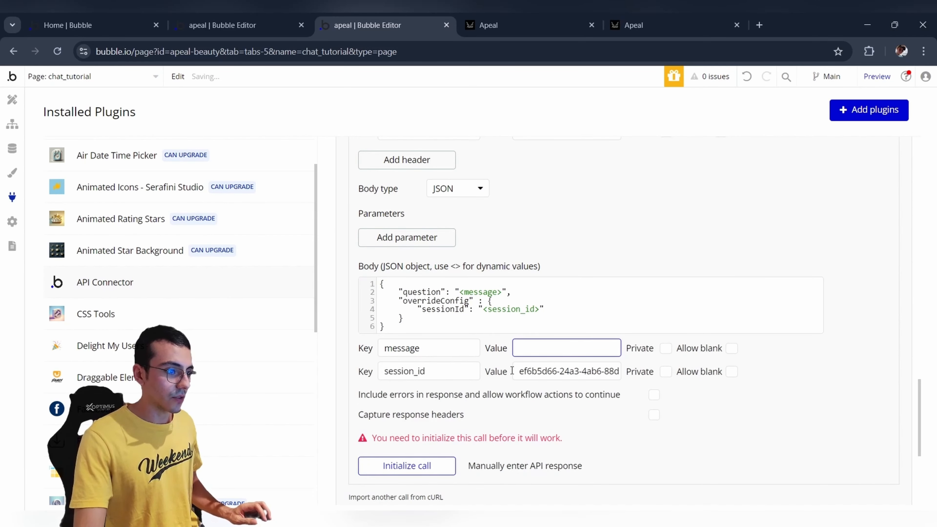
{"action": "scroll", "coordinate": [513, 369], "scroll_direction": "up", "scroll_amount": 10}
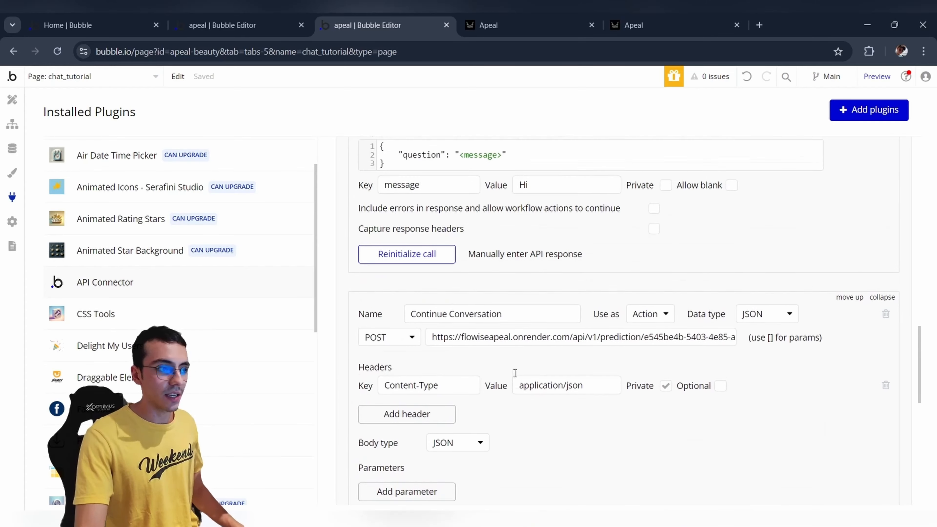
{"action": "scroll", "coordinate": [568, 314], "scroll_direction": "up", "scroll_amount": 3}
{"action": "scroll", "coordinate": [603, 242], "scroll_direction": "down", "scroll_amount": 12}
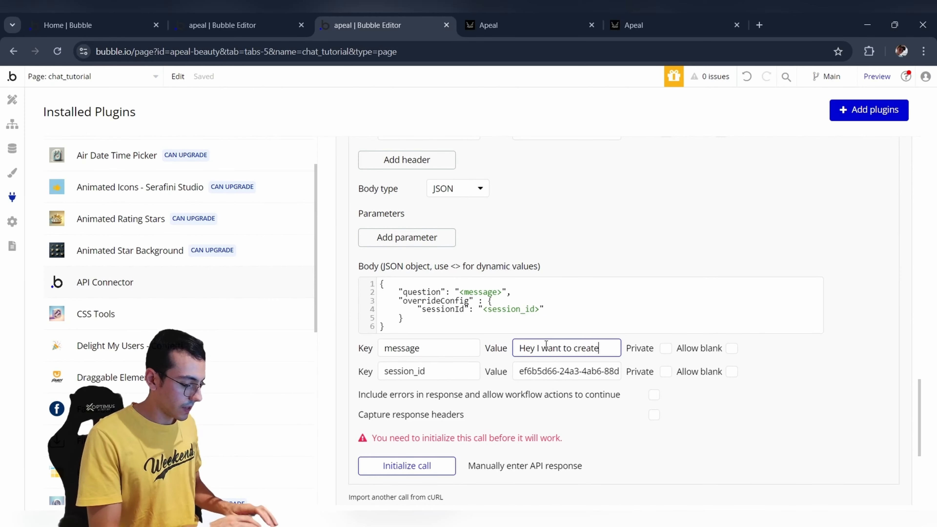
{"action": "type", "text": "o code app"}
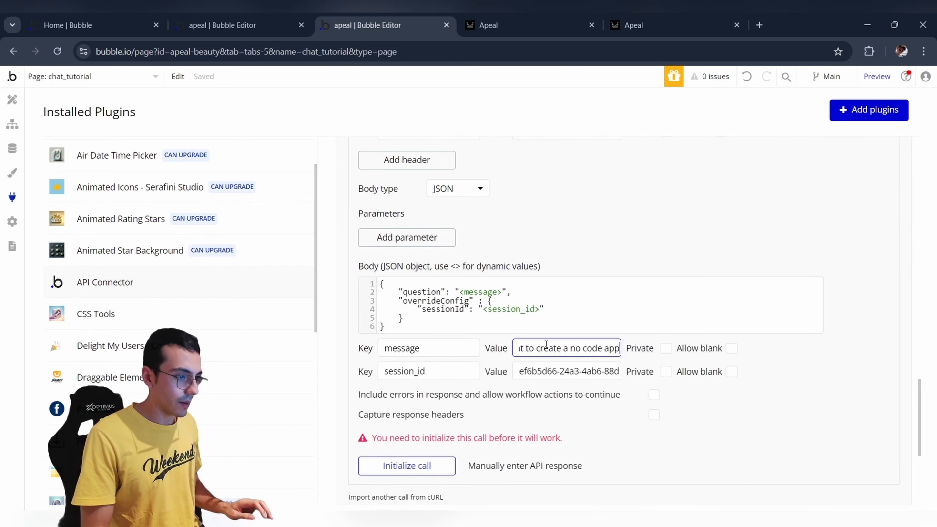
Initialize the Continue Conversation call and save its returned fields with their text types.
{"action": "left_click", "coordinate": [424, 466]}
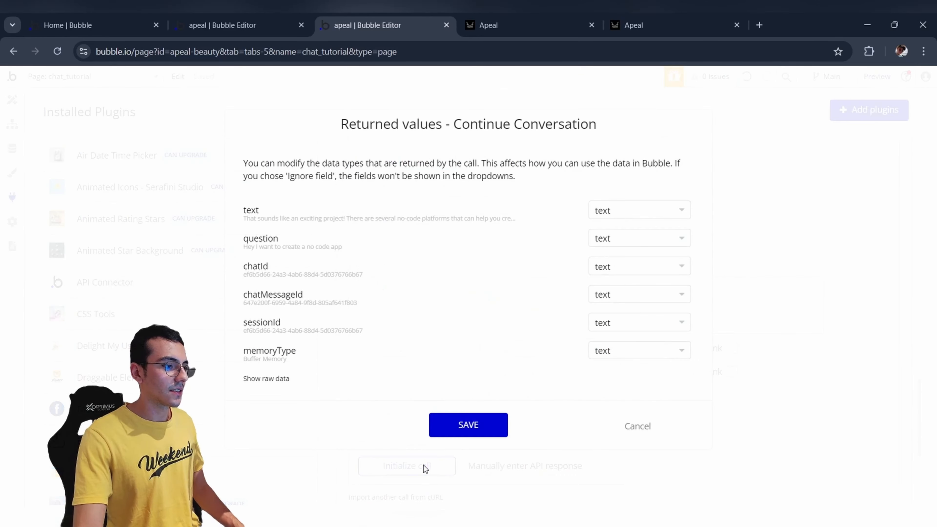
{"action": "left_click", "coordinate": [504, 426]}
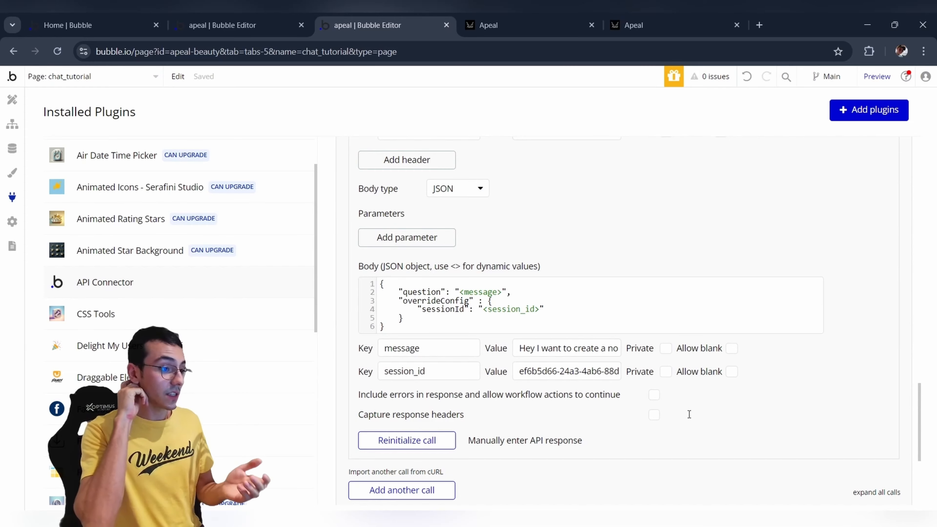
Add a click workflow to the chat's send button, Group G, that runs only when FloatingGroup B's conversation is empty.
{"action": "left_click", "coordinate": [13, 99]}
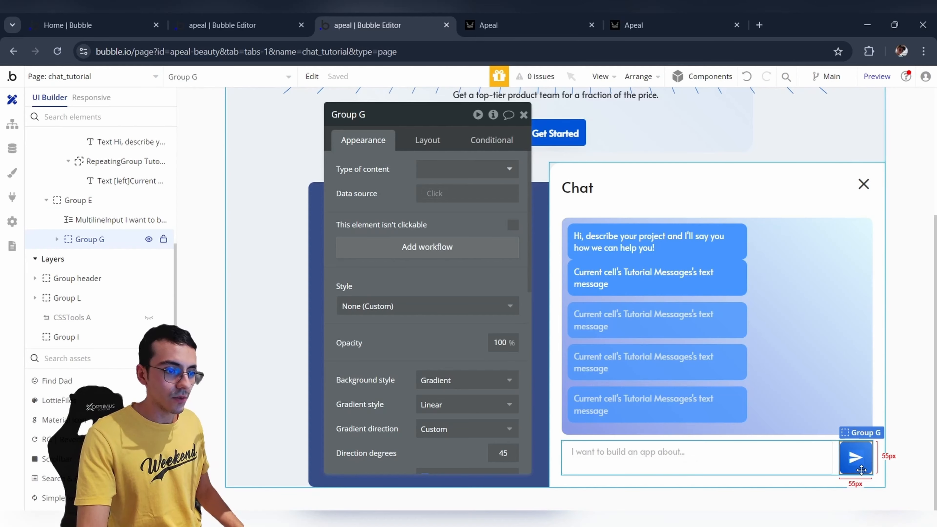
{"action": "left_click", "coordinate": [461, 252]}
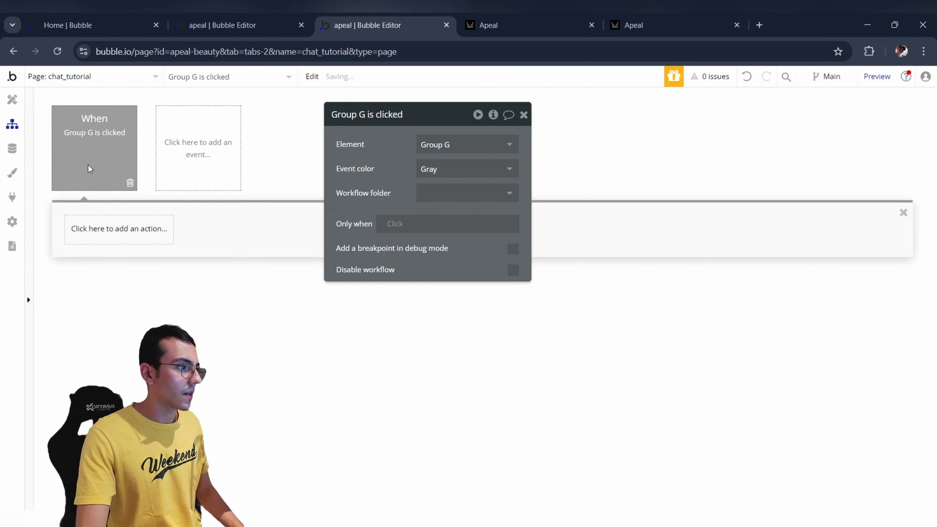
{"action": "left_click", "coordinate": [424, 227]}
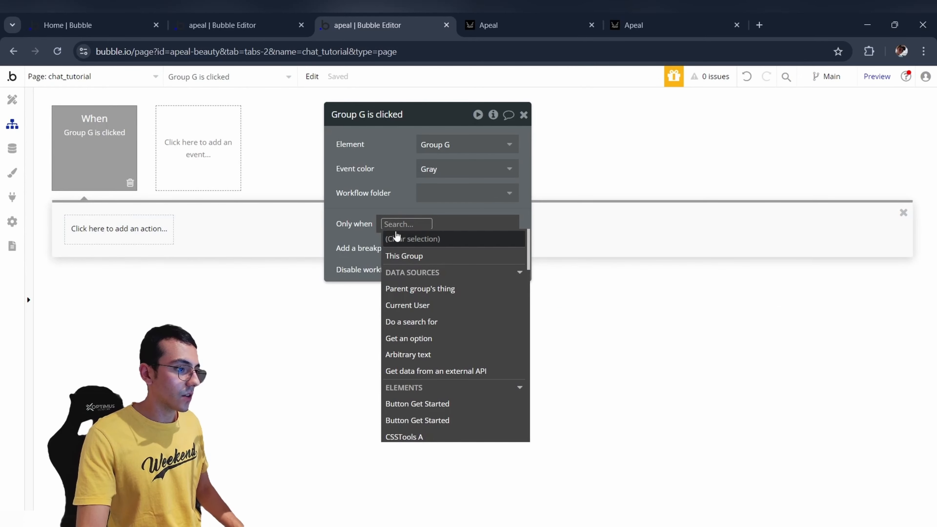
{"action": "scroll", "coordinate": [447, 320], "scroll_direction": "down", "scroll_amount": 3}
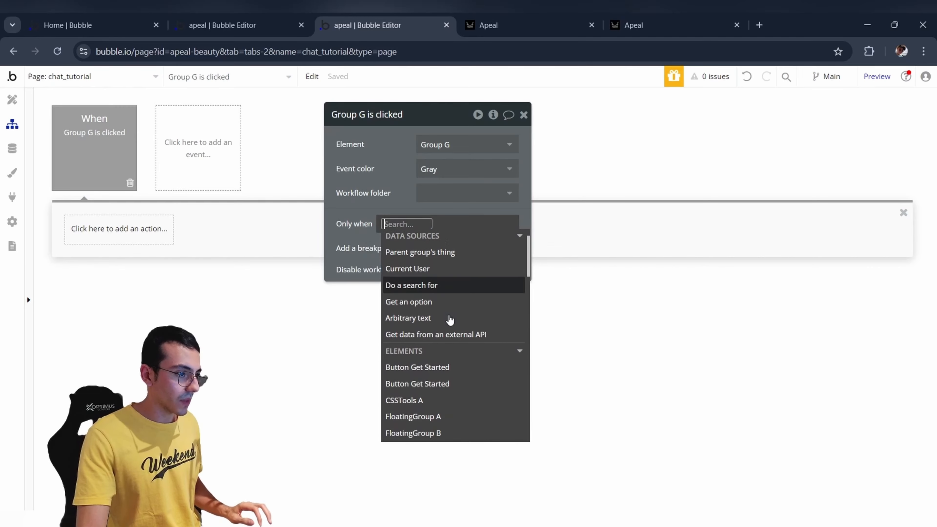
{"action": "left_click", "coordinate": [443, 348]}
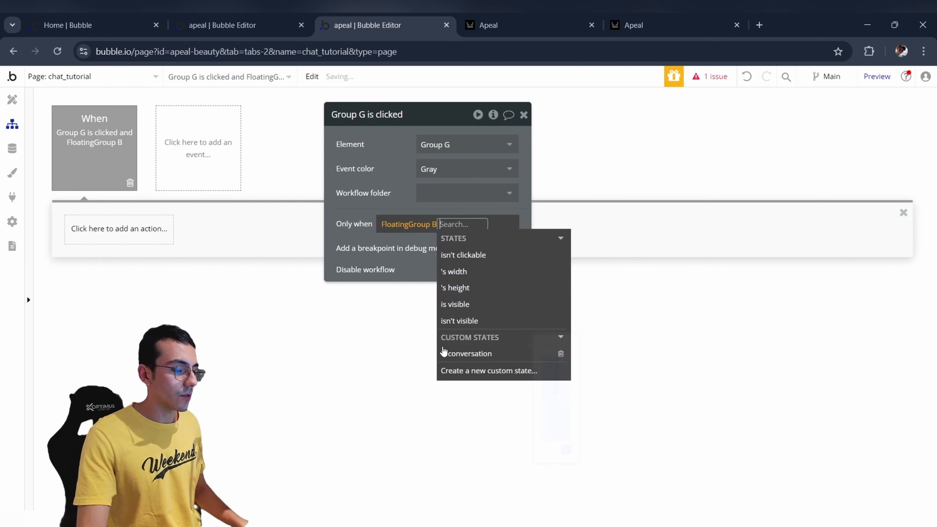
{"action": "left_click", "coordinate": [463, 356]}
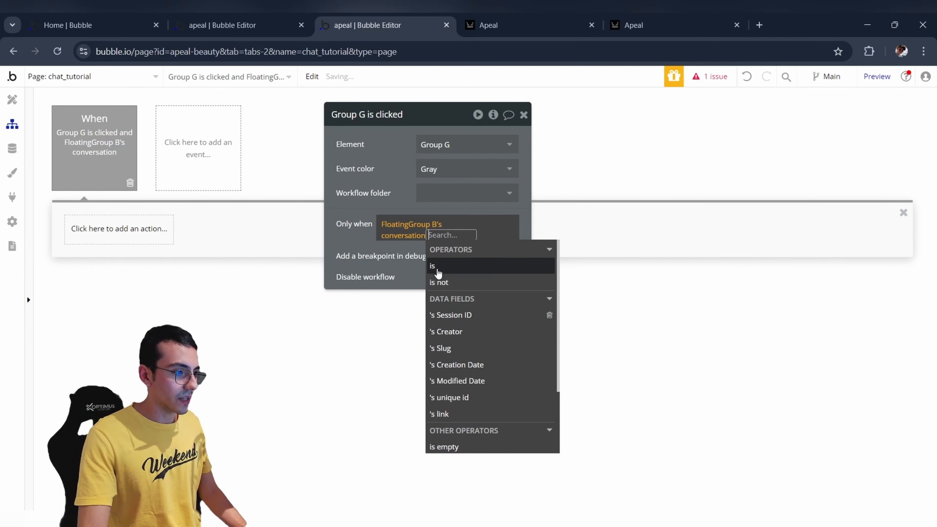
{"action": "scroll", "coordinate": [460, 386], "scroll_direction": "down", "scroll_amount": 1}
{"action": "left_click", "coordinate": [460, 385]}
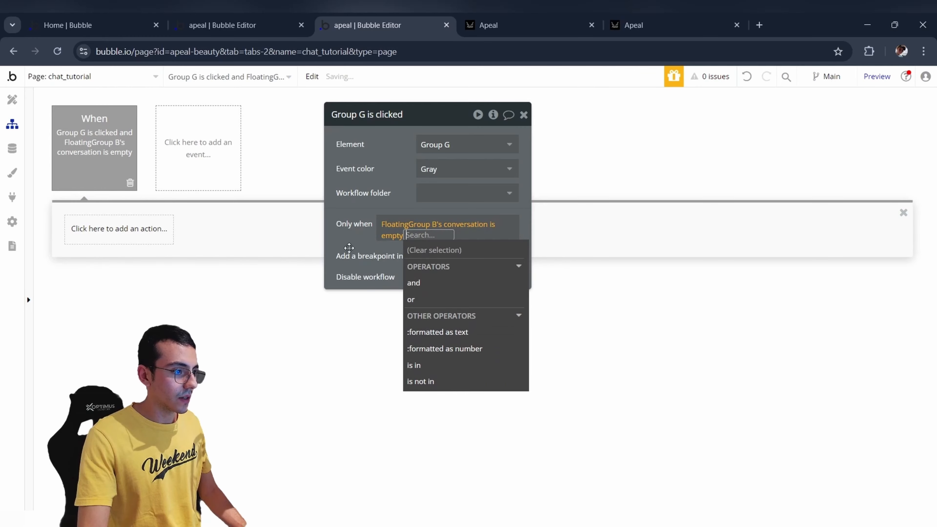
{"action": "left_click", "coordinate": [342, 238]}
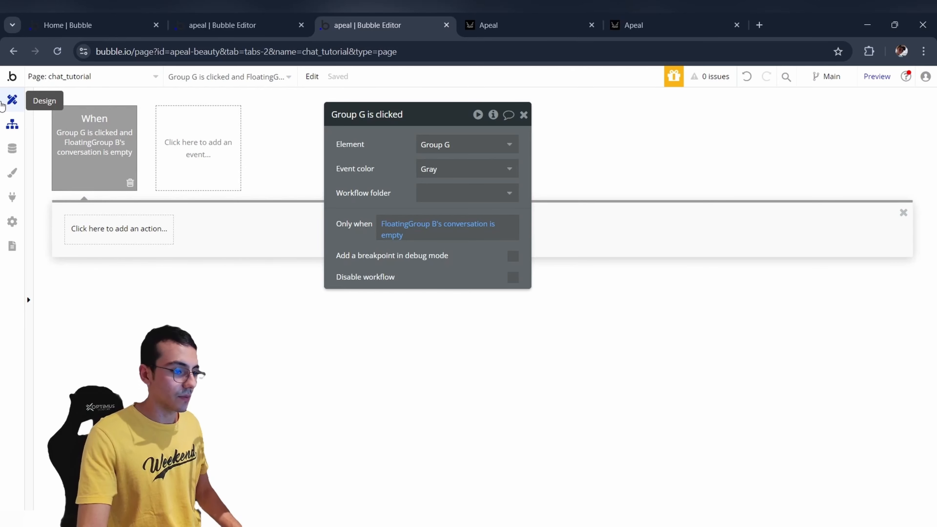
Add a Create a new thing action of type Tutorial Conversations as the first action of the Group G workflow.
{"action": "left_click", "coordinate": [12, 99]}
{"action": "left_click", "coordinate": [435, 252]}
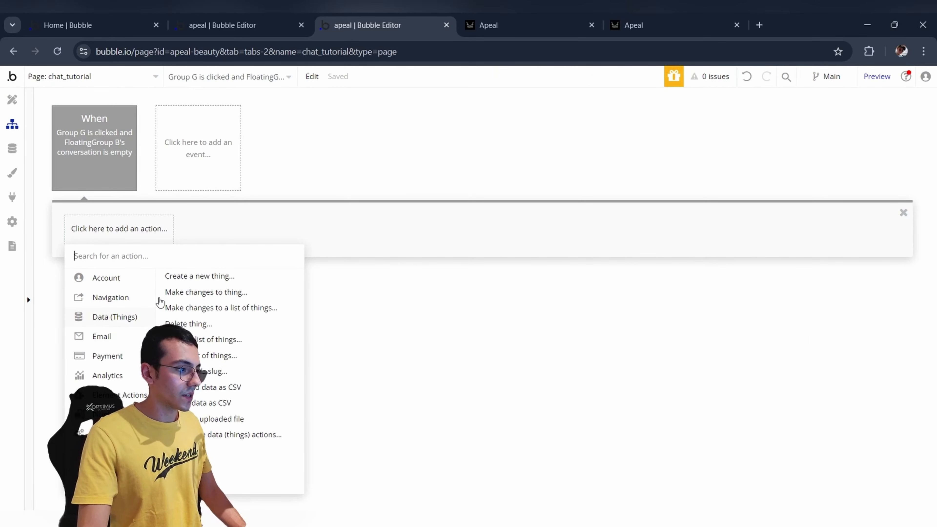
{"action": "left_click", "coordinate": [188, 275]}
{"action": "left_click", "coordinate": [466, 144]}
{"action": "type", "text": "con"}
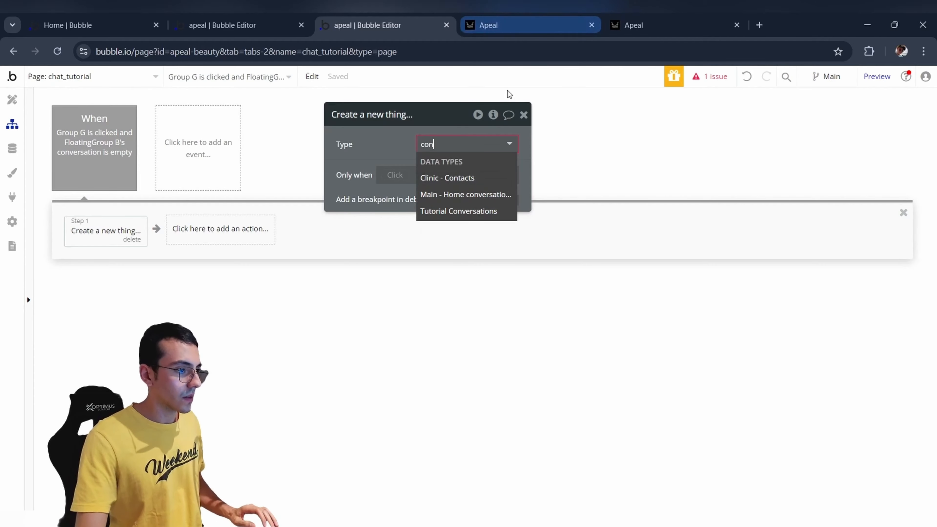
{"action": "left_click", "coordinate": [476, 211]}
Add a second Create a new thing action of type Tutorial Messages to the workflow.
{"action": "left_click", "coordinate": [277, 228]}
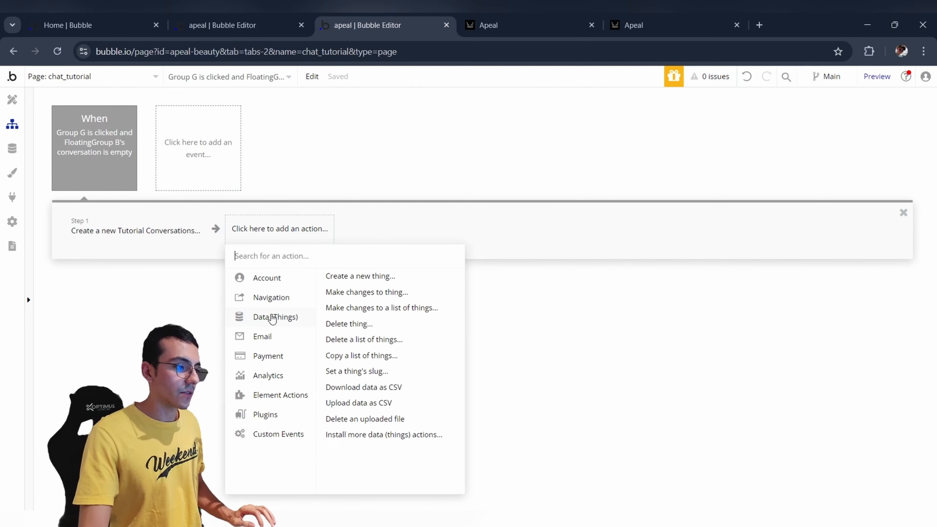
{"action": "left_click", "coordinate": [363, 276]}
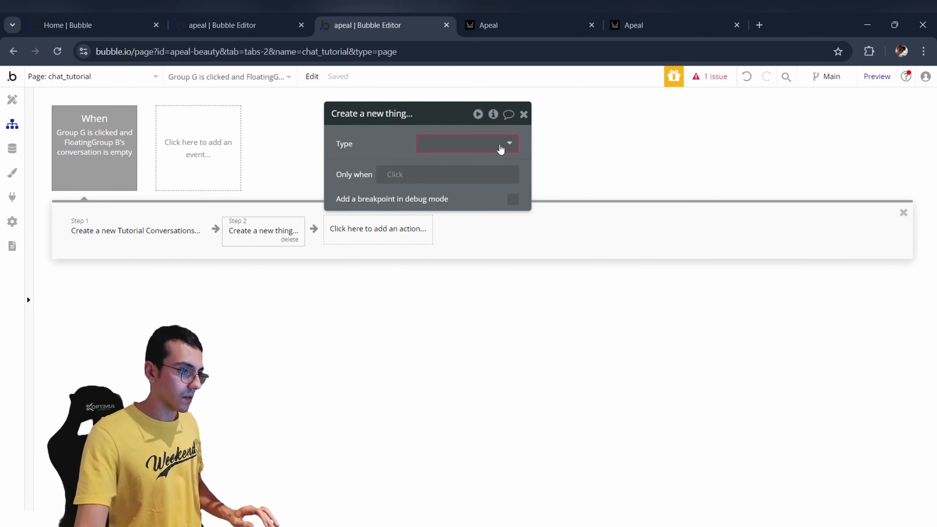
{"action": "left_click", "coordinate": [501, 144]}
{"action": "type", "text": "message"}
{"action": "left_click", "coordinate": [487, 196]}
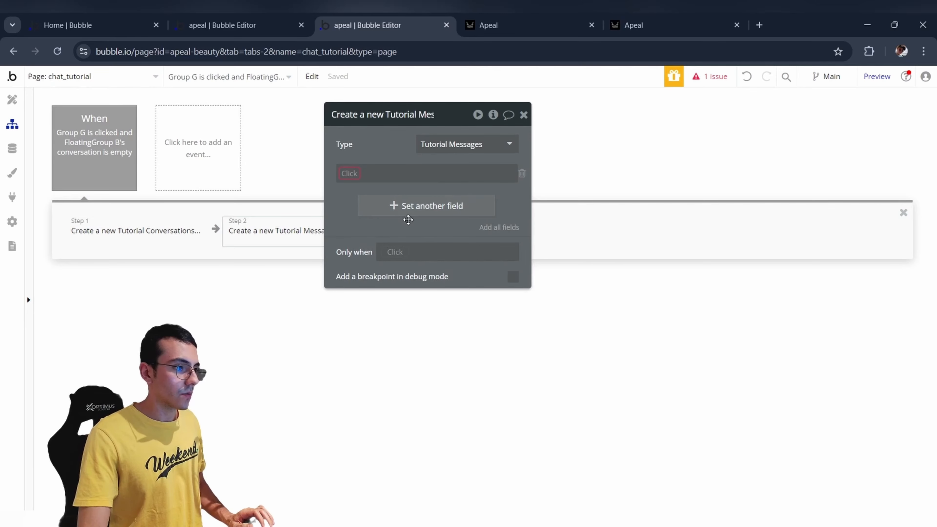
Add the conversation, creator and text message fields to the new Tutorial Messages action.
{"action": "left_click", "coordinate": [404, 206]}
{"action": "left_click", "coordinate": [404, 233]}
{"action": "left_click", "coordinate": [343, 173]}
{"action": "left_click", "coordinate": [349, 188]}
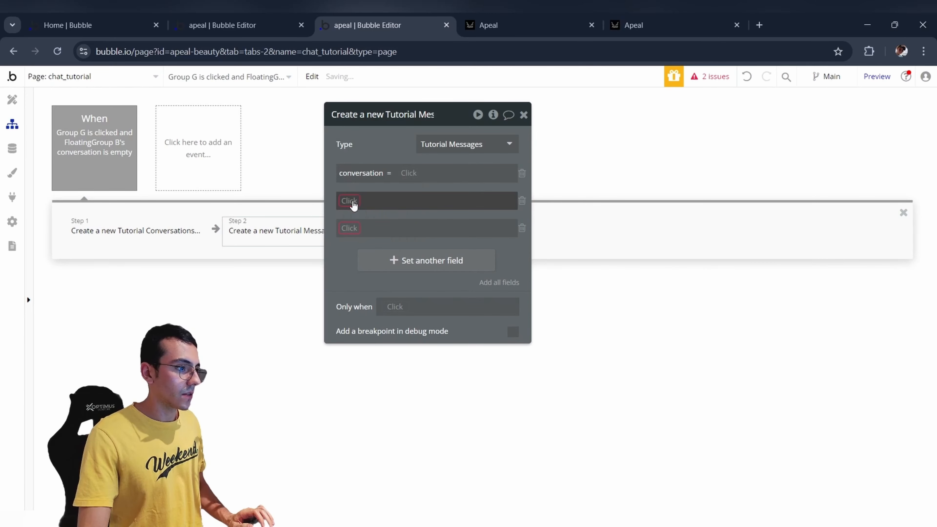
{"action": "left_click", "coordinate": [351, 201]}
{"action": "left_click", "coordinate": [347, 233]}
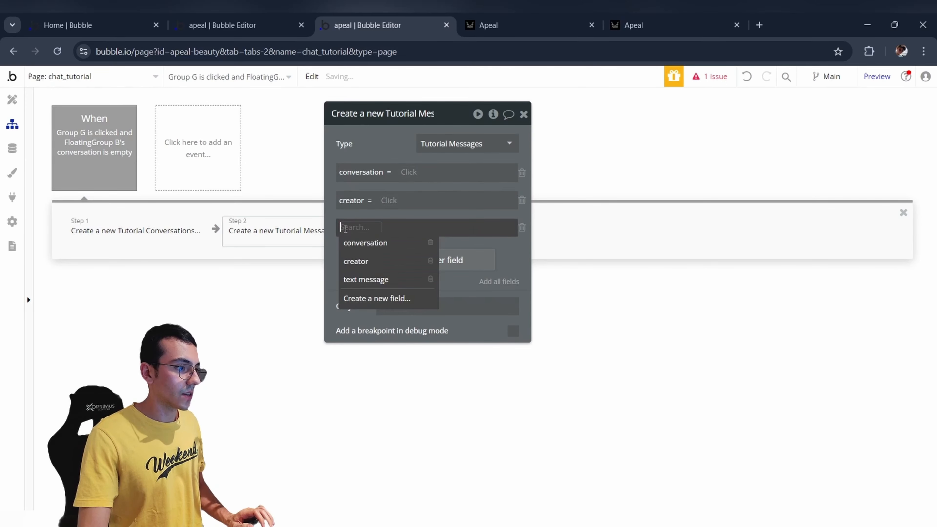
{"action": "left_click", "coordinate": [366, 279]}
Set the message's conversation field to the Result of step 1, the newly created Tutorial Conversations thing.
{"action": "left_click", "coordinate": [407, 171]}
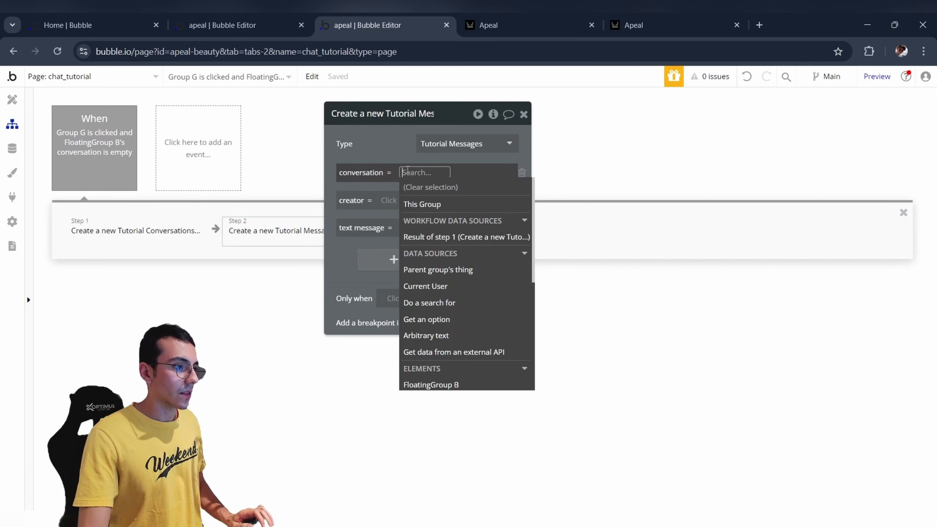
{"action": "left_click", "coordinate": [437, 237]}
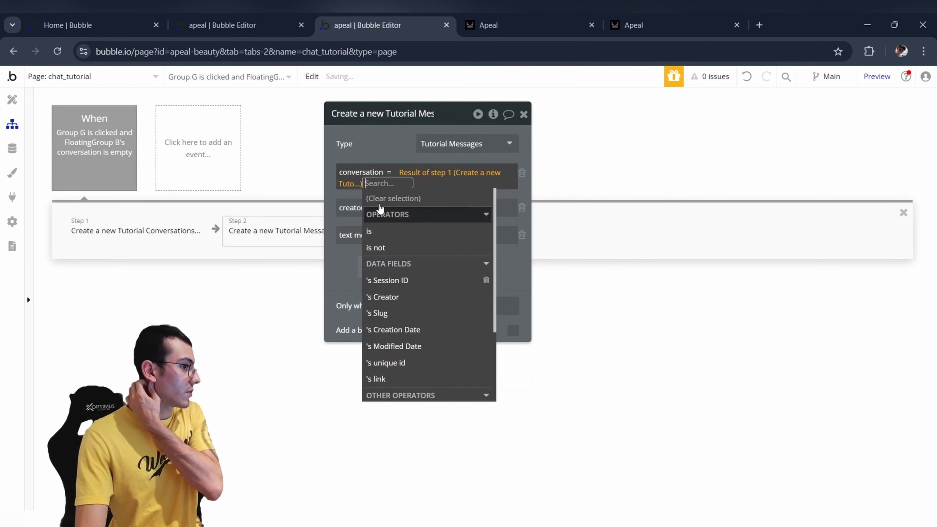
{"action": "left_click", "coordinate": [343, 194]}
Set the message's creator field to an arbitrary text value beginning with "hum".
{"action": "left_click", "coordinate": [387, 210]}
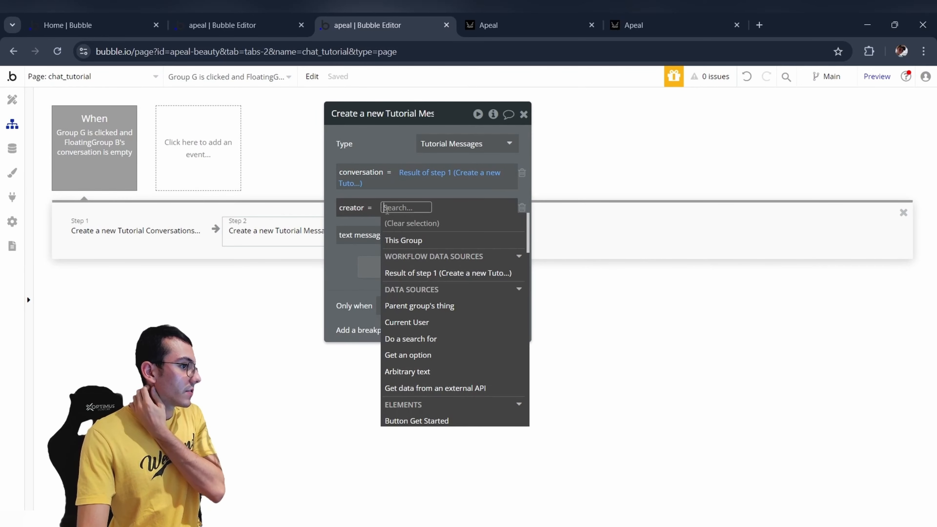
{"action": "type", "text": "arbi"}
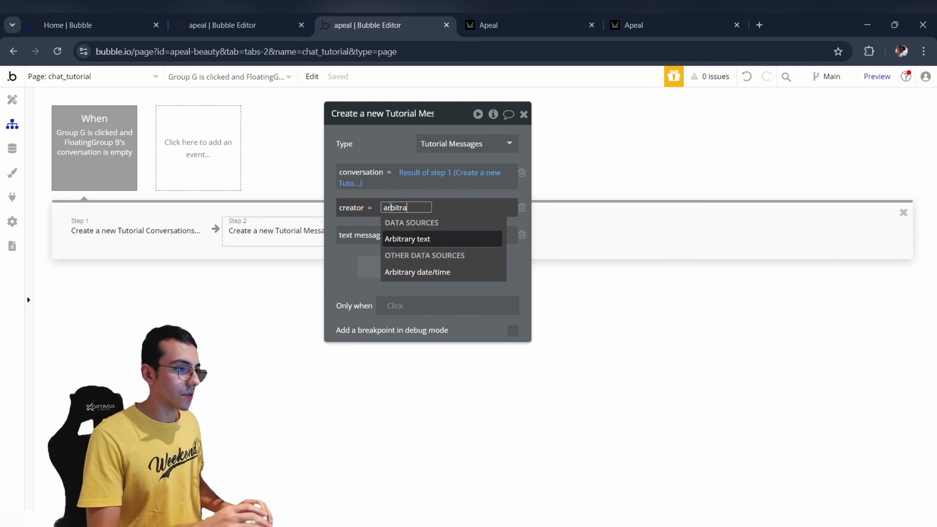
{"action": "type", "text": "tra"}
{"action": "left_click", "coordinate": [410, 239]}
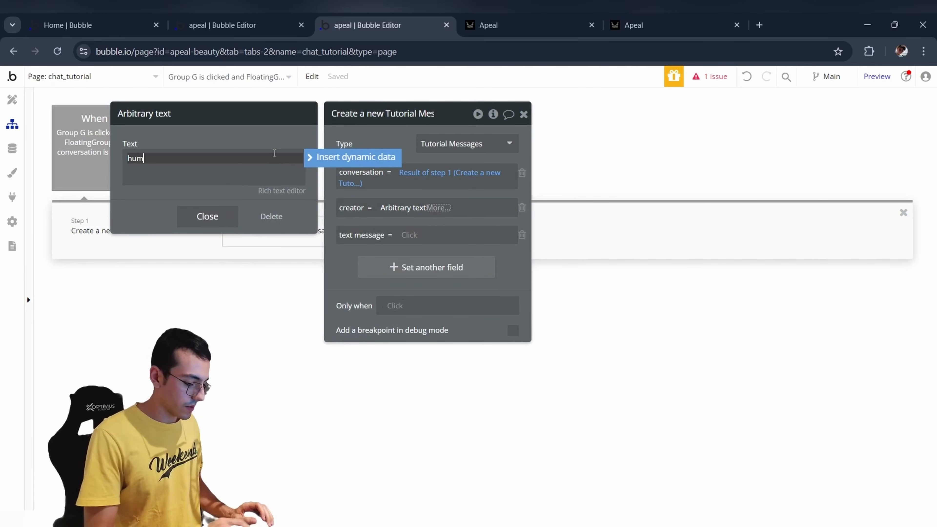
{"action": "left_click", "coordinate": [207, 216]}
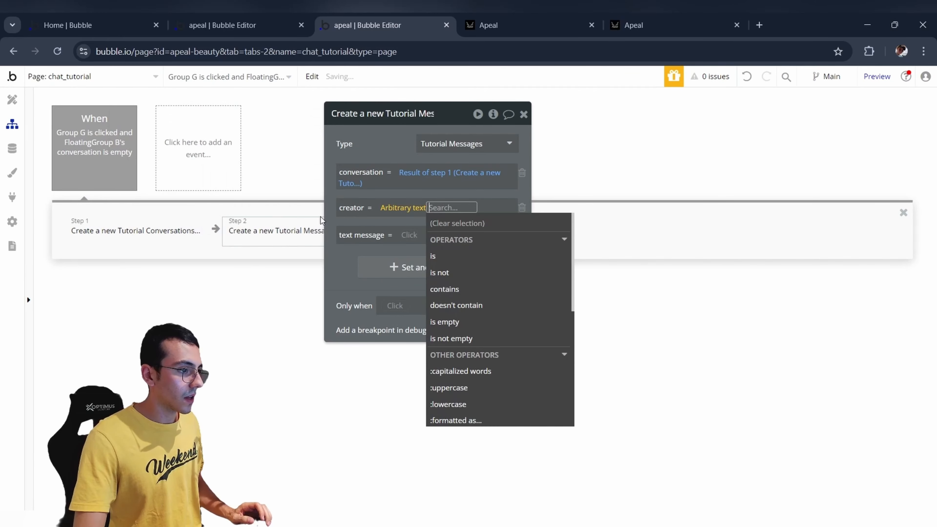
Set the message's text message field to the value of the multiline input "I want to build an a".
{"action": "left_click", "coordinate": [404, 238]}
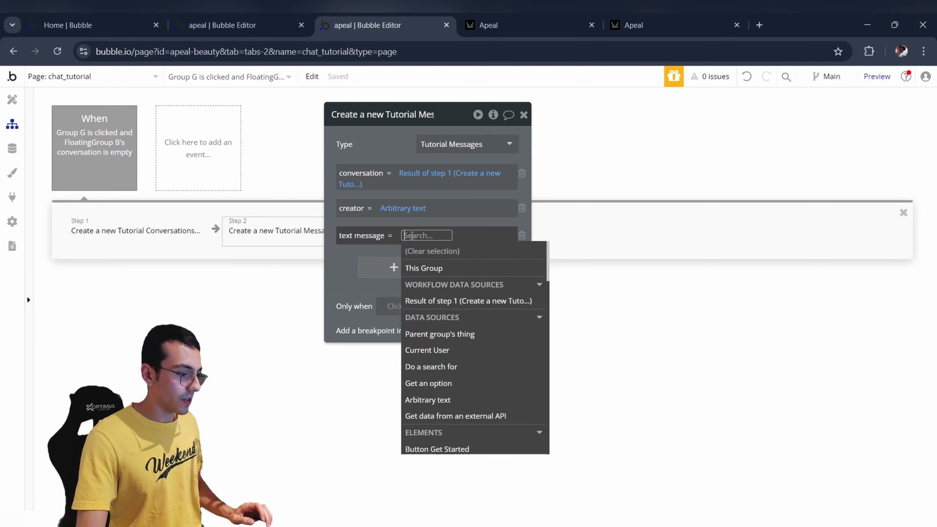
{"action": "type", "text": "mult"}
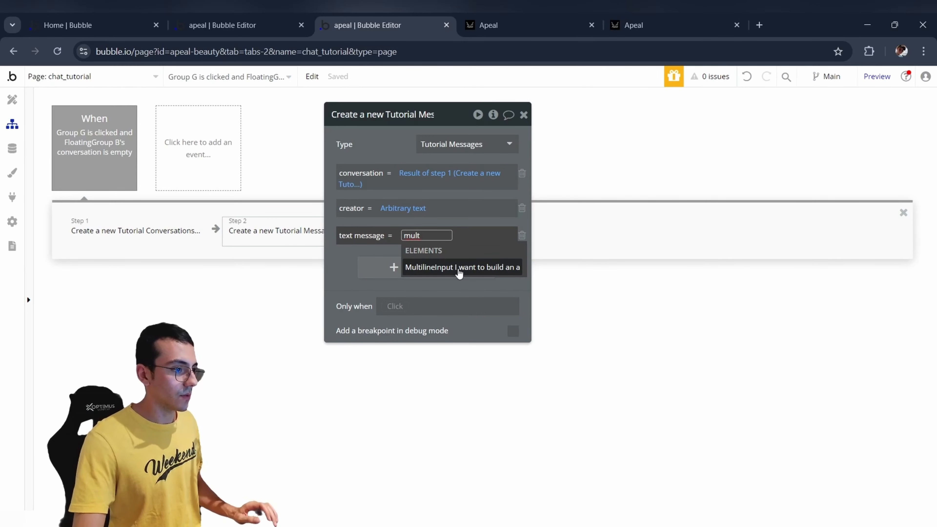
{"action": "left_click", "coordinate": [459, 274]}
{"action": "left_click", "coordinate": [437, 279]}
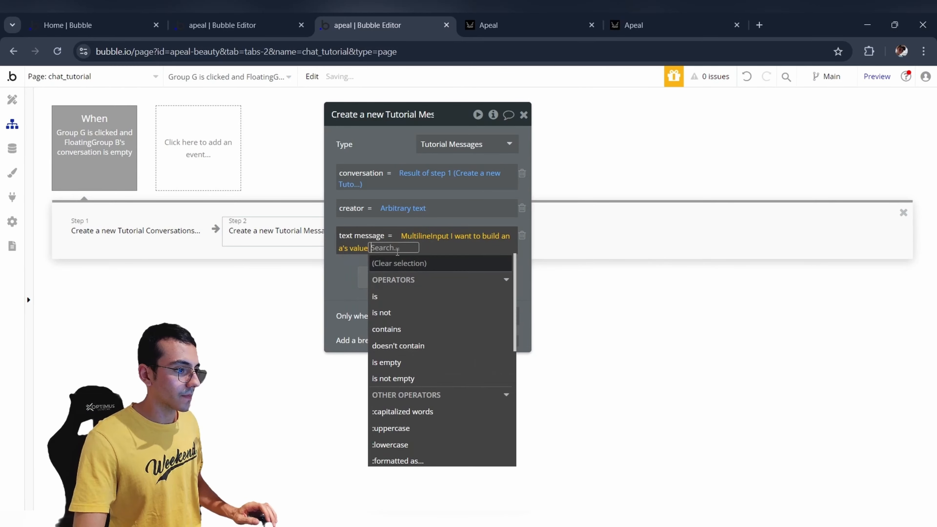
Add a Reset relevant inputs action to the workflow after the message creation.
{"action": "left_click", "coordinate": [395, 238]}
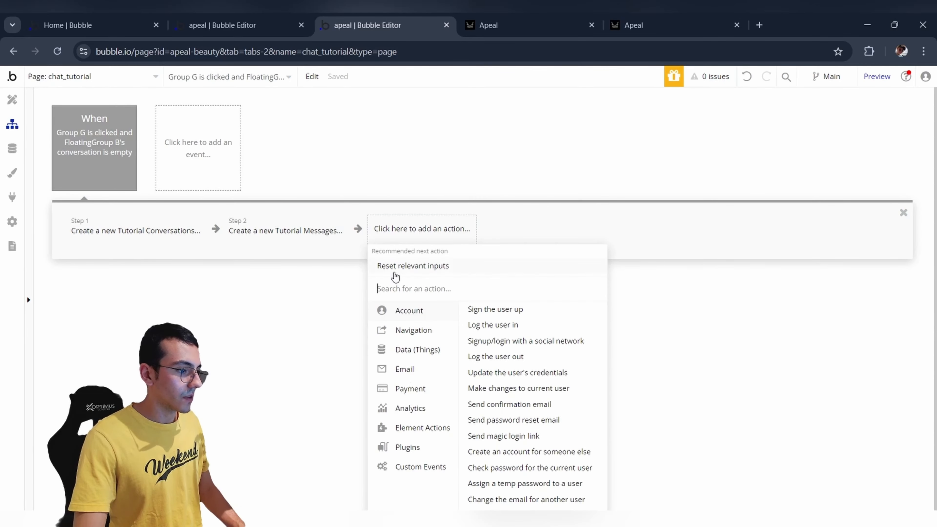
{"action": "mouse_move", "coordinate": [413, 435]}
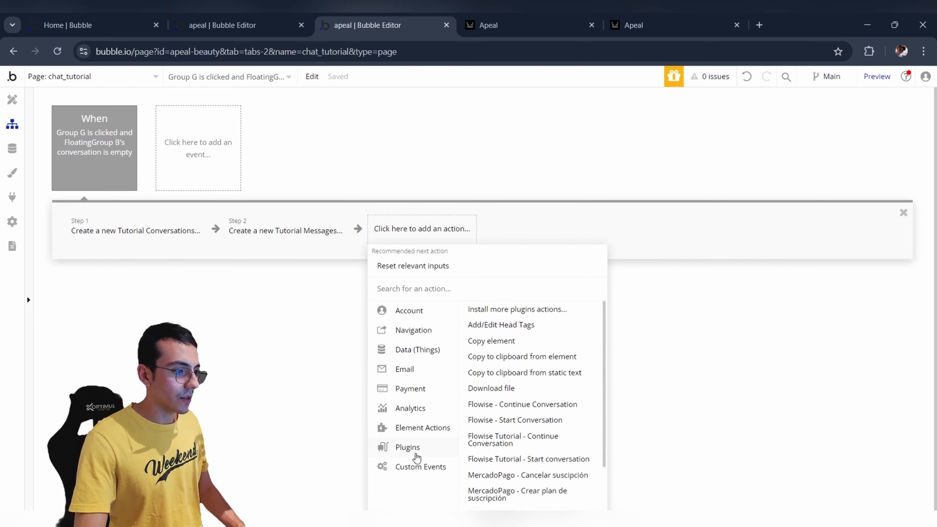
{"action": "left_click", "coordinate": [556, 377]}
Add a Set state action to the workflow with FloatingGroup B as its element.
{"action": "left_click", "coordinate": [520, 231]}
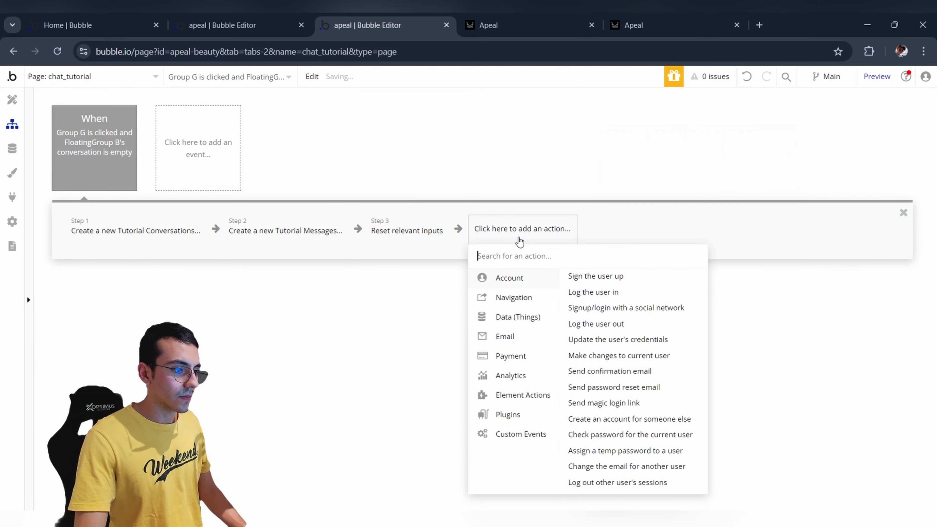
{"action": "left_click", "coordinate": [522, 235]}
{"action": "left_click", "coordinate": [522, 236]}
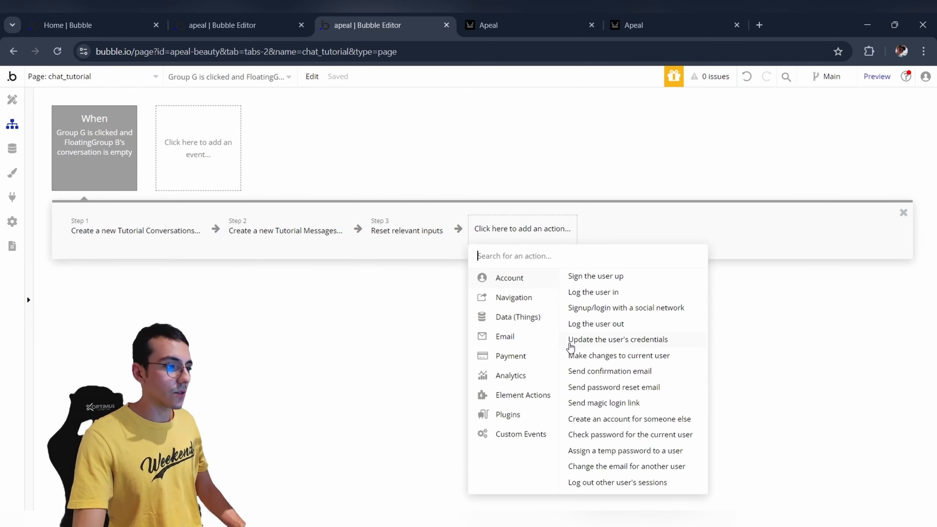
{"action": "mouse_move", "coordinate": [534, 395]}
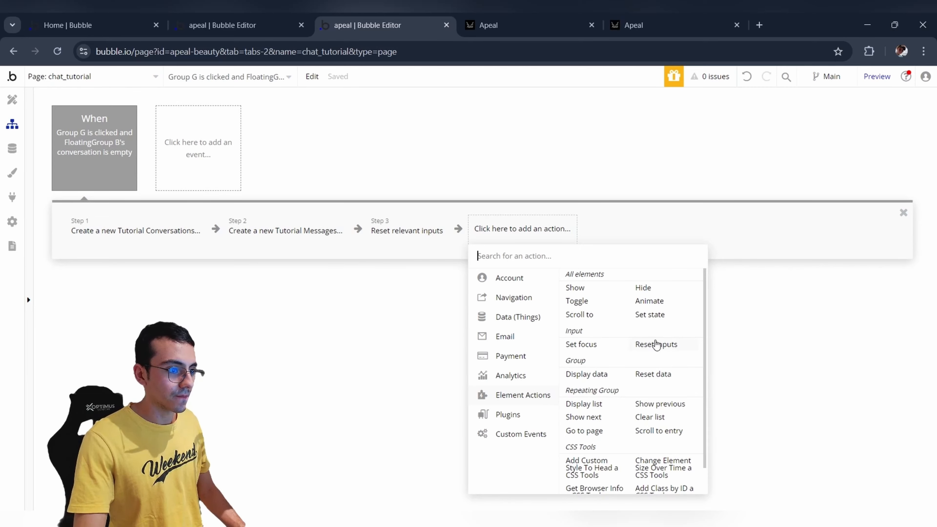
{"action": "left_click", "coordinate": [649, 314]}
{"action": "left_click", "coordinate": [713, 168]}
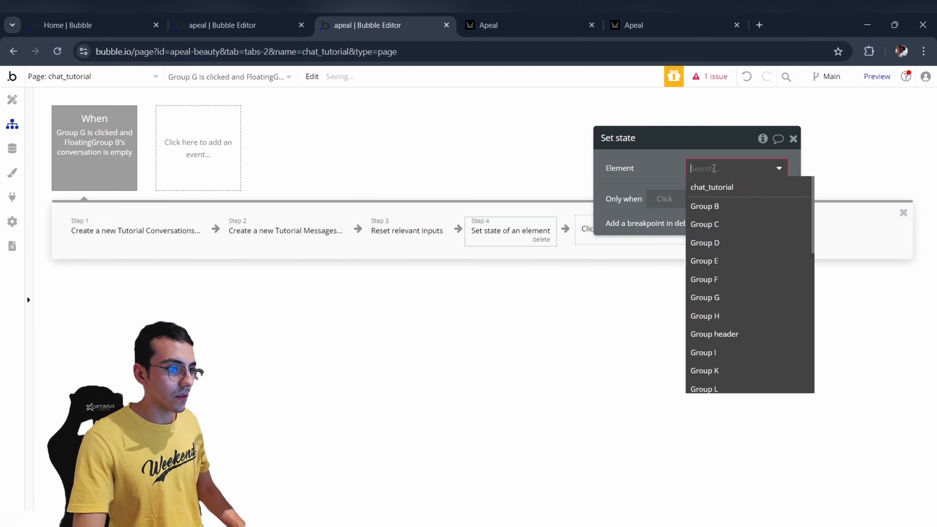
{"action": "type", "text": "f"}
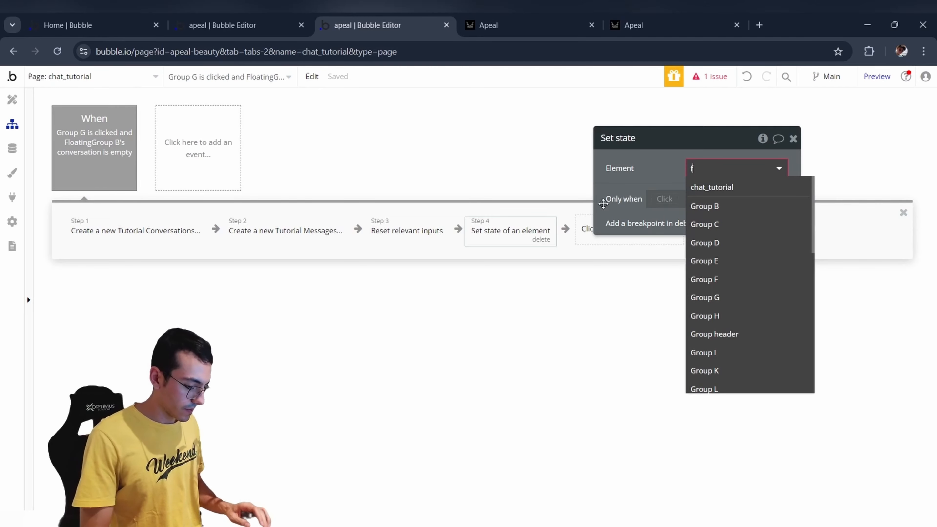
{"action": "type", "text": "loa"}
{"action": "left_click", "coordinate": [714, 204]}
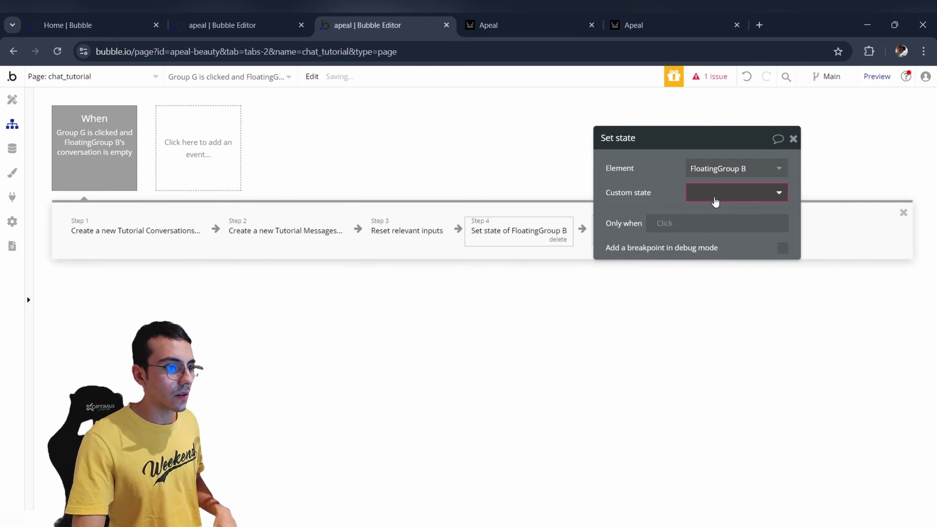
Set FloatingGroup B's conversation custom state to the Result of step 1, the newly created Tutorial Conversations thing.
{"action": "left_click", "coordinate": [714, 202]}
{"action": "left_click", "coordinate": [702, 210]}
{"action": "left_click", "coordinate": [711, 216]}
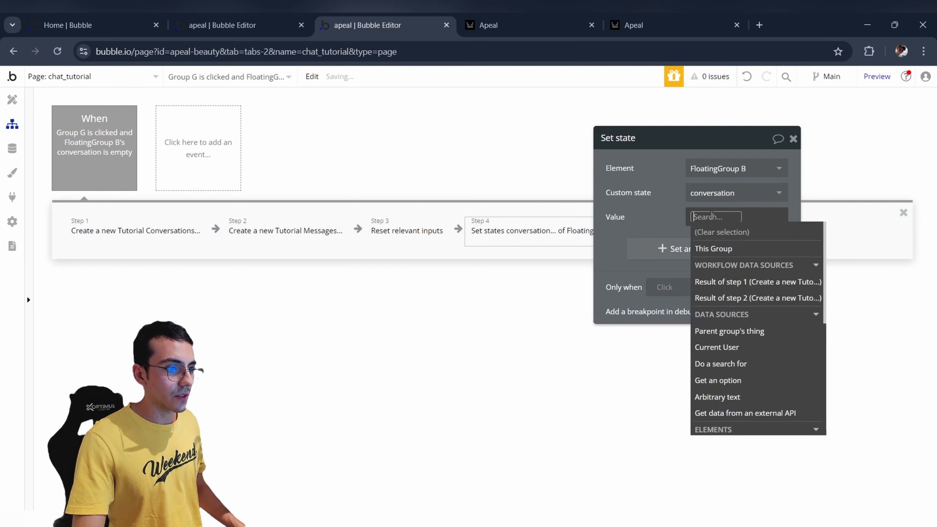
{"action": "left_click", "coordinate": [725, 282]}
{"action": "left_click", "coordinate": [658, 214]}
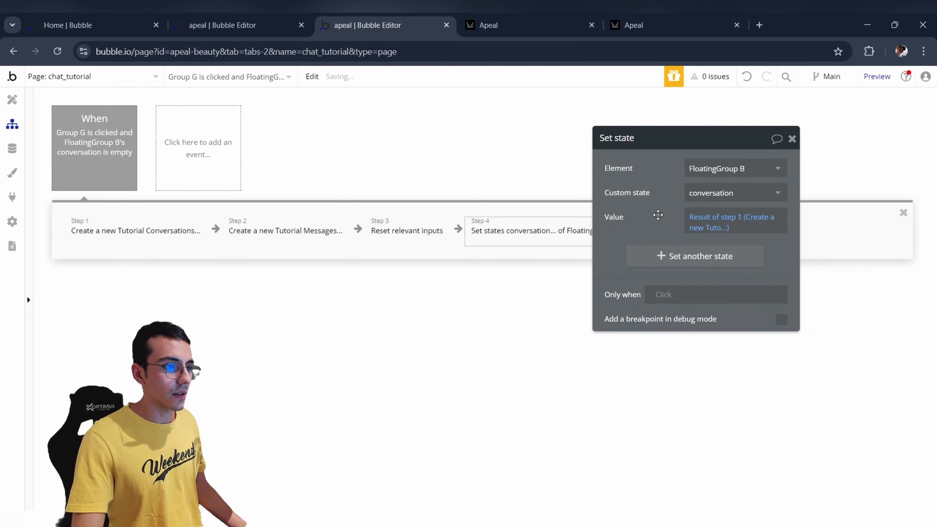
Add the Flowise Tutorial - Start conversation action and set its body message to the multiline input's value.
{"action": "left_click", "coordinate": [686, 229]}
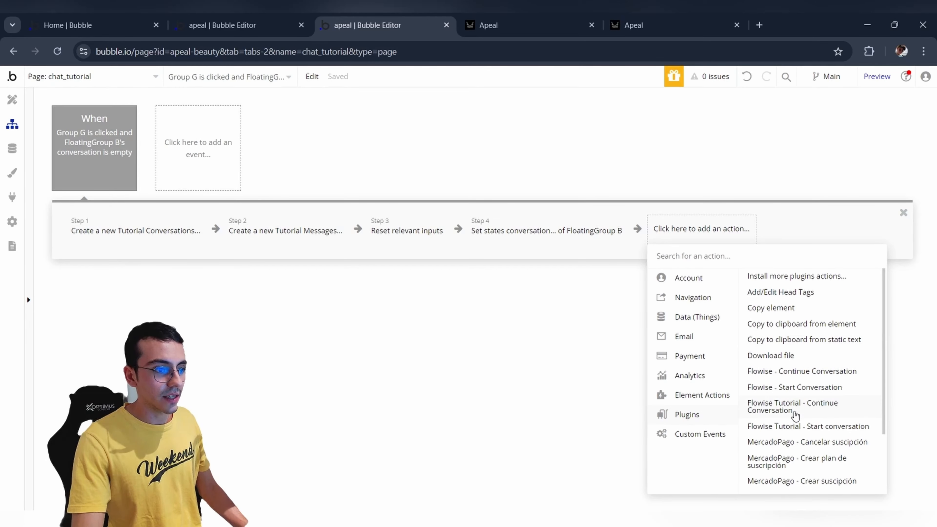
{"action": "left_click", "coordinate": [807, 427]}
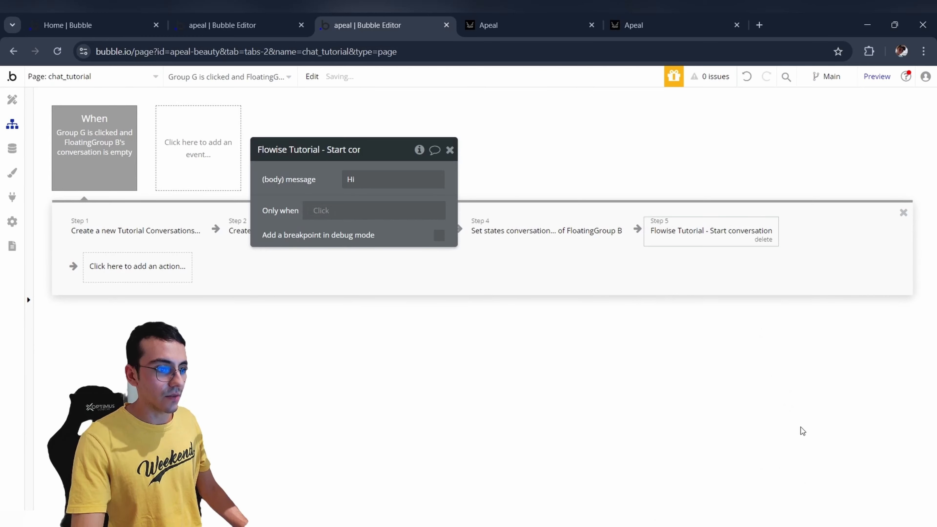
{"action": "double_click", "coordinate": [362, 181]}
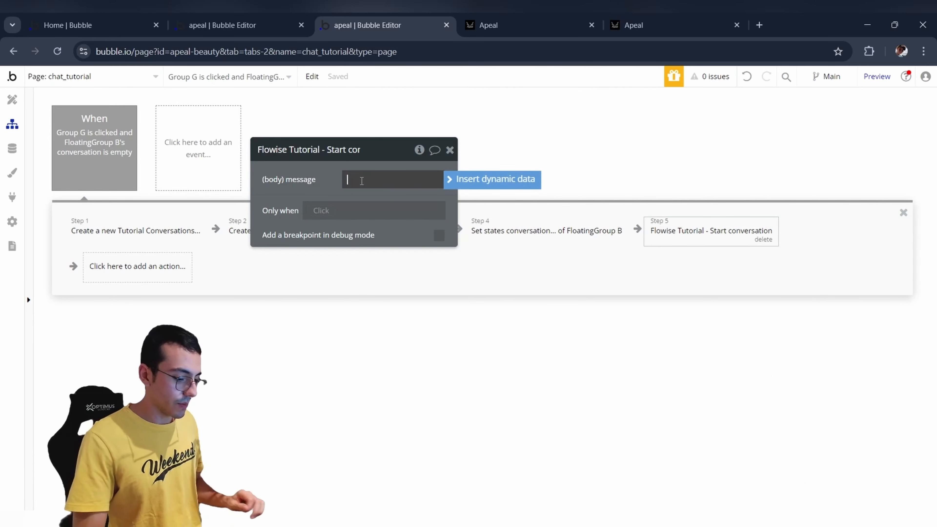
{"action": "left_click", "coordinate": [456, 183]}
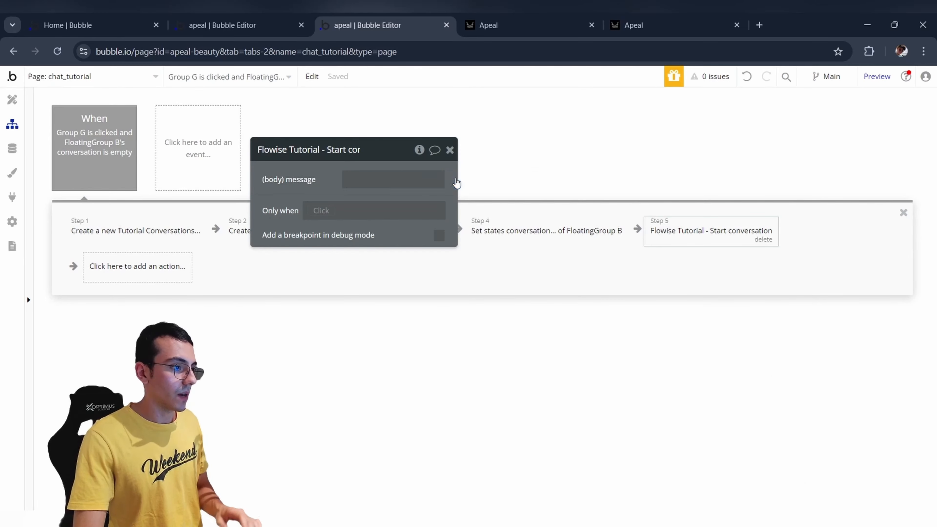
{"action": "type", "text": "mul"}
{"action": "left_click", "coordinate": [391, 212]}
{"action": "left_click", "coordinate": [392, 220]}
{"action": "left_click", "coordinate": [335, 198]}
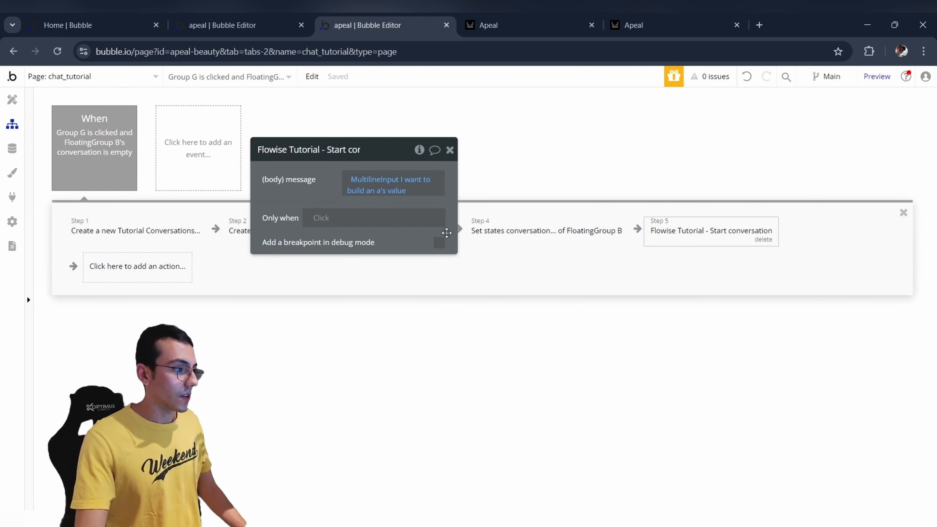
Add a Make changes to thing action that modifies the Result of step 1, the new Tutorial Conversations thing.
{"action": "left_click", "coordinate": [152, 283]}
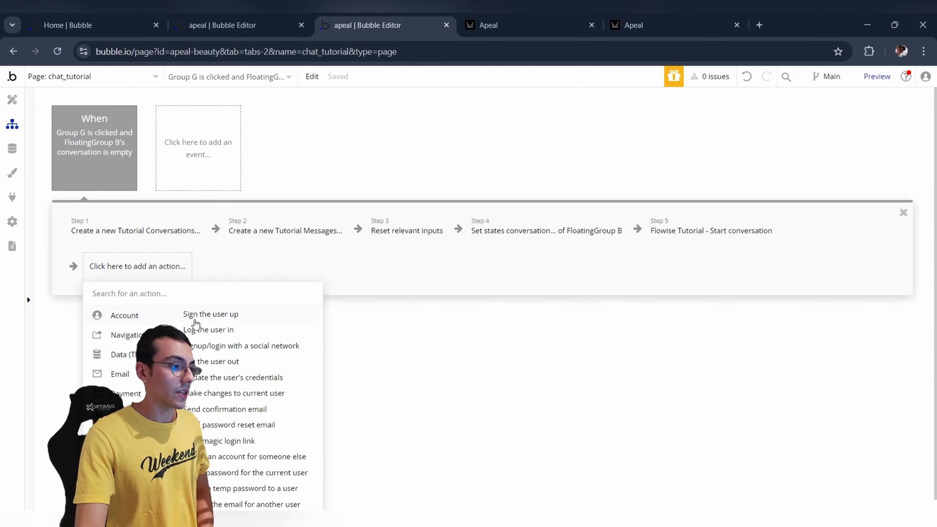
{"action": "mouse_move", "coordinate": [140, 433]}
{"action": "mouse_move", "coordinate": [129, 354]}
{"action": "left_click", "coordinate": [221, 330]}
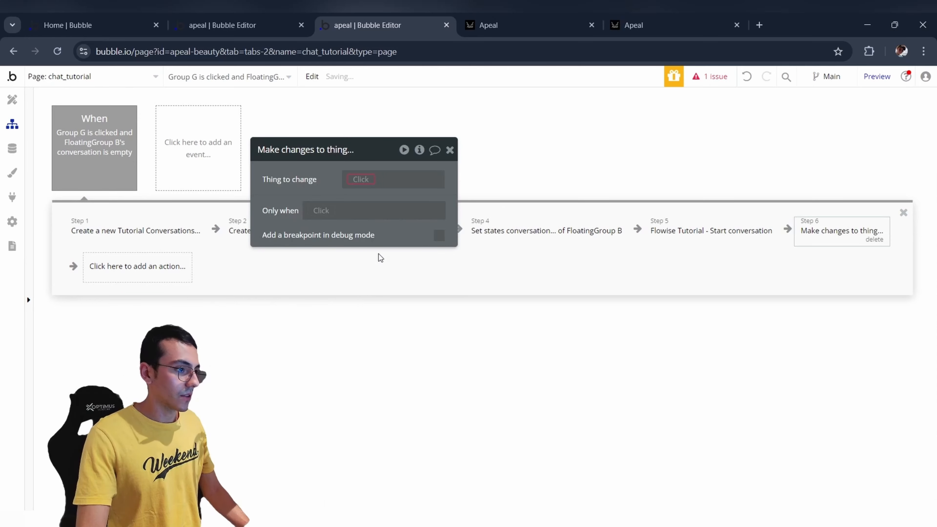
{"action": "left_click", "coordinate": [360, 180]}
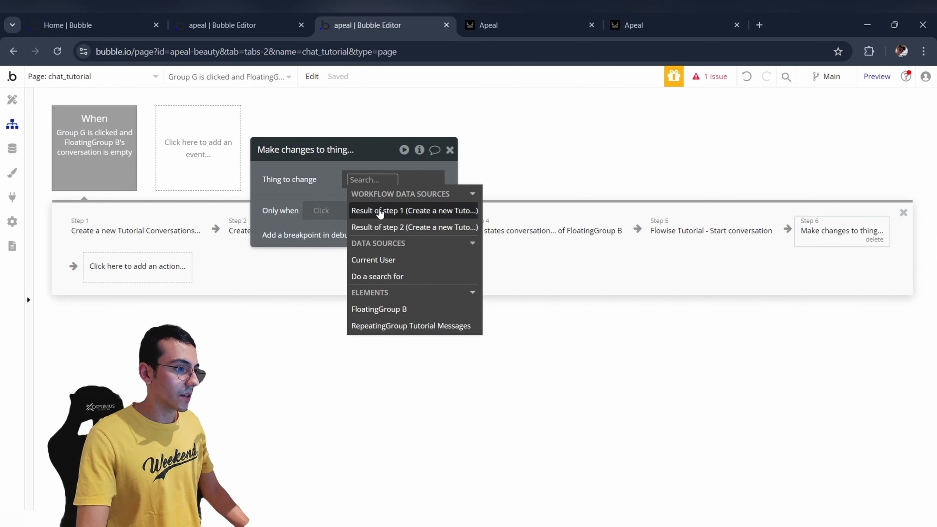
{"action": "left_click", "coordinate": [378, 210]}
Set the conversation's Session ID field to the sessionId from the Result of step 5, the Flowise call.
{"action": "left_click", "coordinate": [335, 218]}
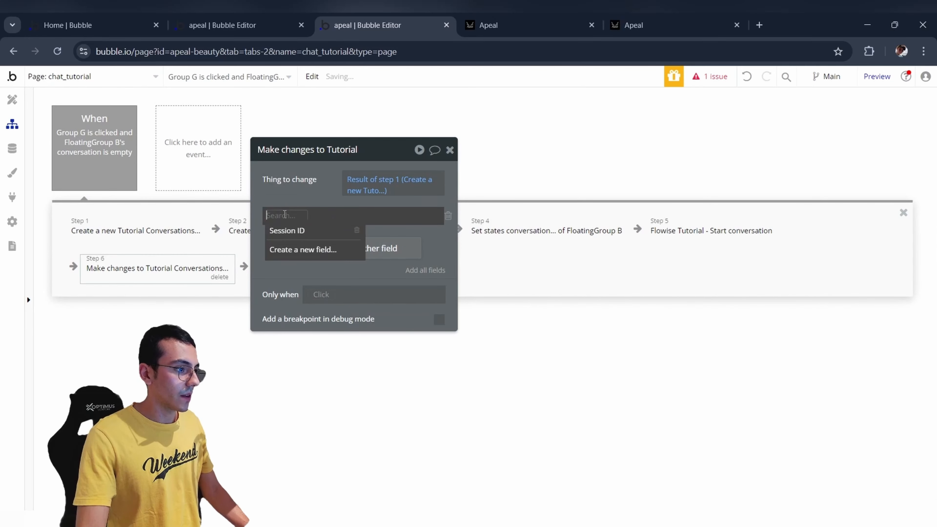
{"action": "left_click", "coordinate": [285, 228]}
{"action": "left_click", "coordinate": [325, 216]}
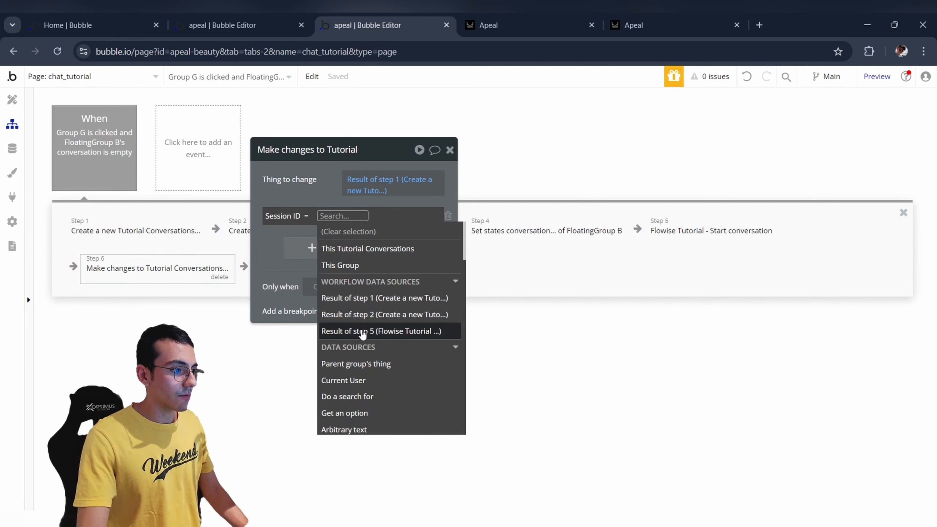
{"action": "left_click", "coordinate": [362, 331]}
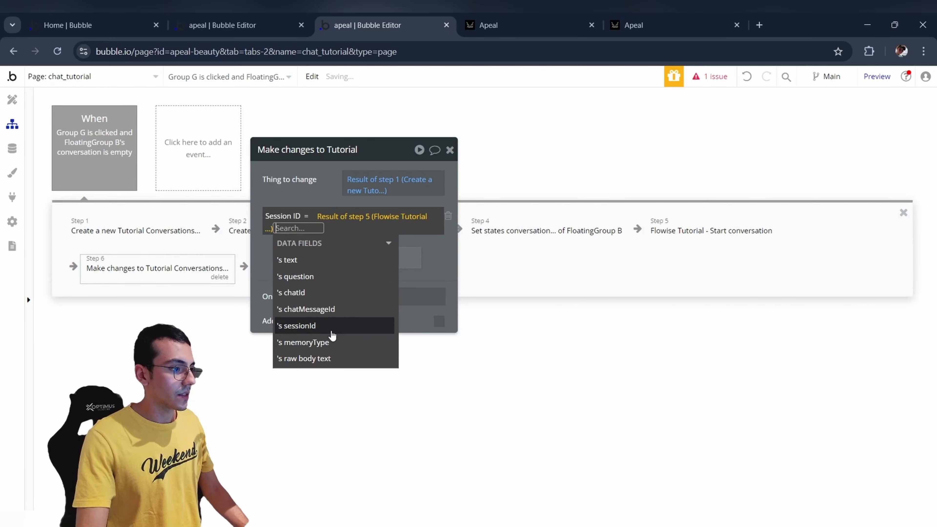
{"action": "left_click", "coordinate": [332, 334]}
{"action": "left_click", "coordinate": [270, 251]}
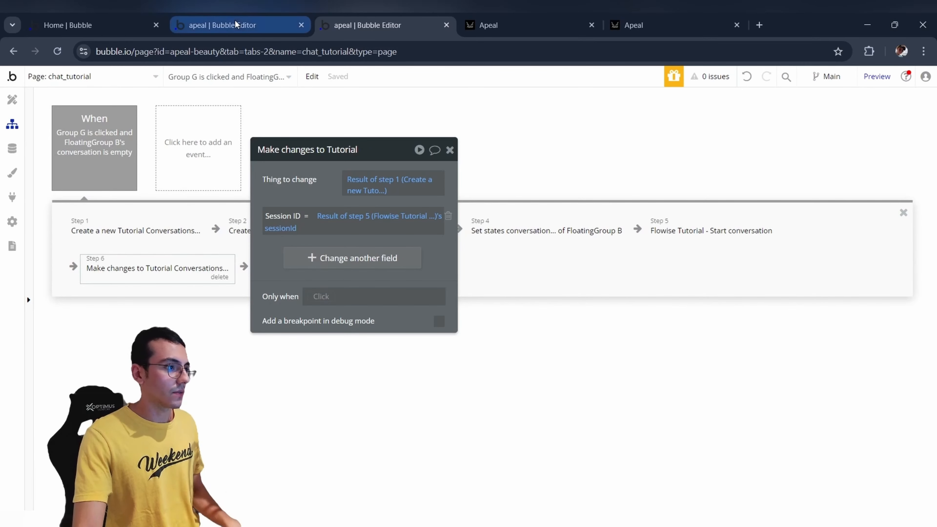
Add another Create a new thing action of type Tutorial Messages at the end of the workflow.
{"action": "left_click", "coordinate": [294, 269]}
{"action": "mouse_move", "coordinate": [297, 355]}
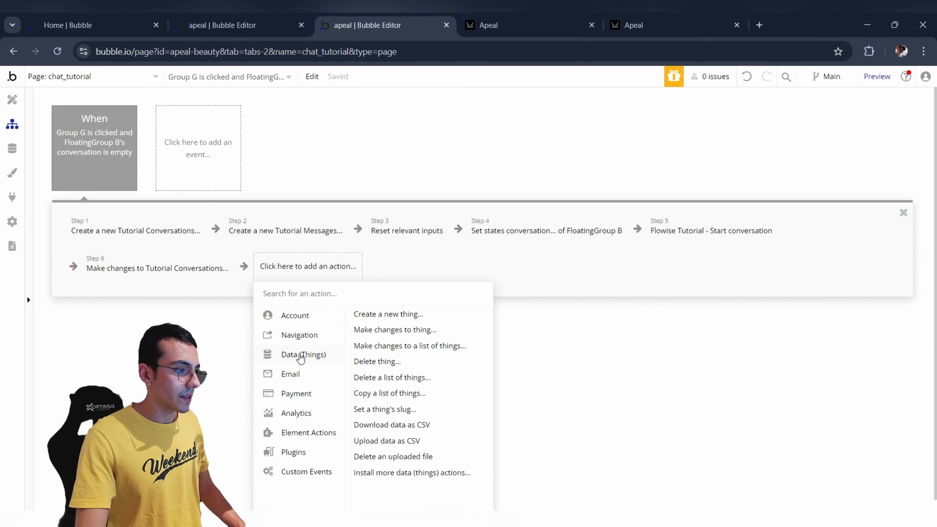
{"action": "left_click", "coordinate": [380, 314]}
{"action": "left_click", "coordinate": [574, 203]}
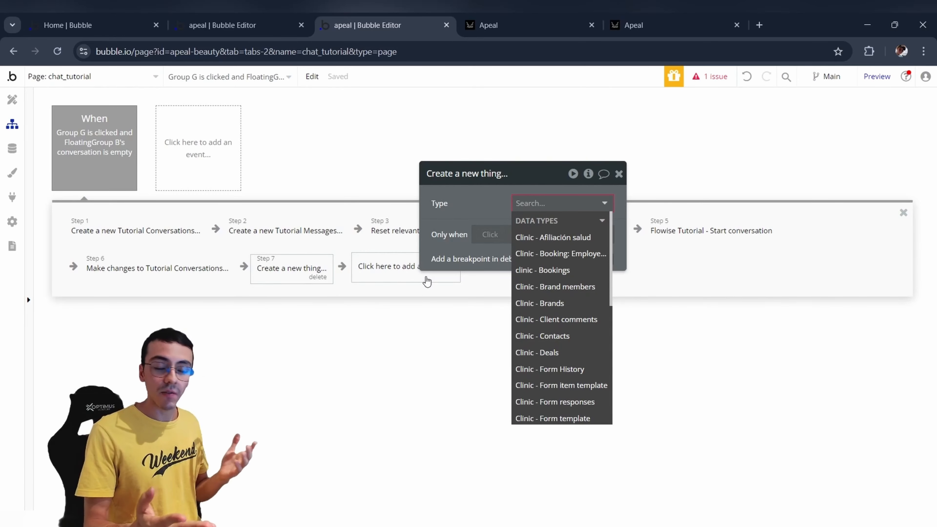
{"action": "type", "text": "messa"}
{"action": "left_click", "coordinate": [535, 254]}
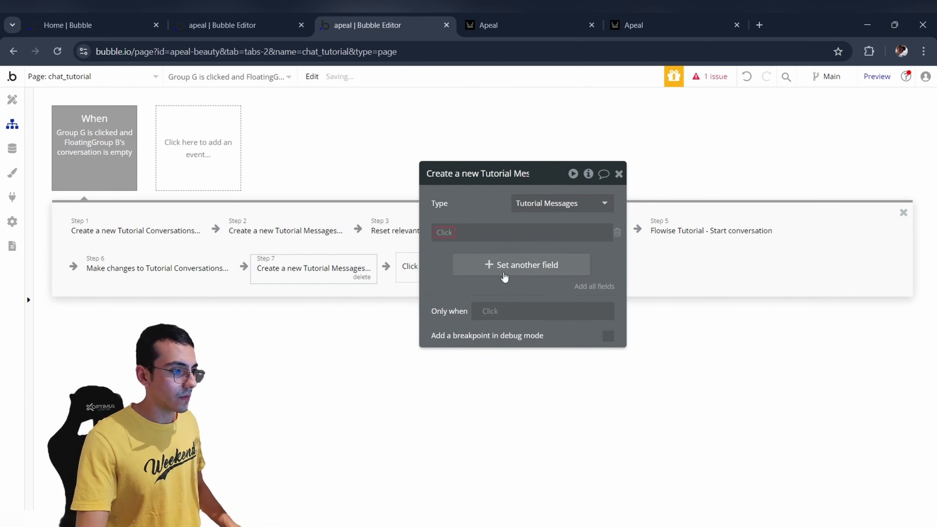
Give the step 7 message two field rows and set its conversation to the Result of step 1.
{"action": "left_click", "coordinate": [503, 274]}
{"action": "left_click", "coordinate": [442, 238]}
{"action": "left_click", "coordinate": [461, 248]}
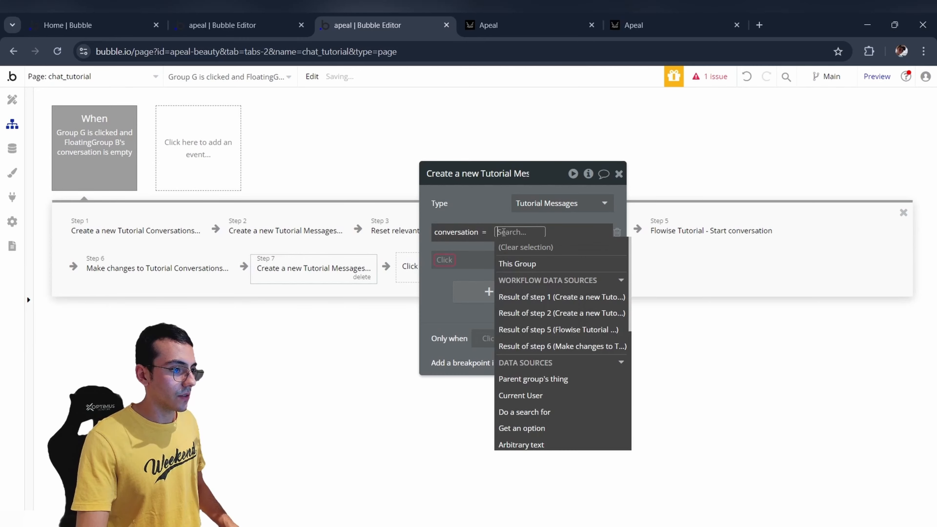
{"action": "left_click", "coordinate": [519, 296]}
Set the step 7 message's text message field to the text from the Result of step 5, the Flowise reply.
{"action": "left_click", "coordinate": [444, 267]}
{"action": "left_click", "coordinate": [444, 267]}
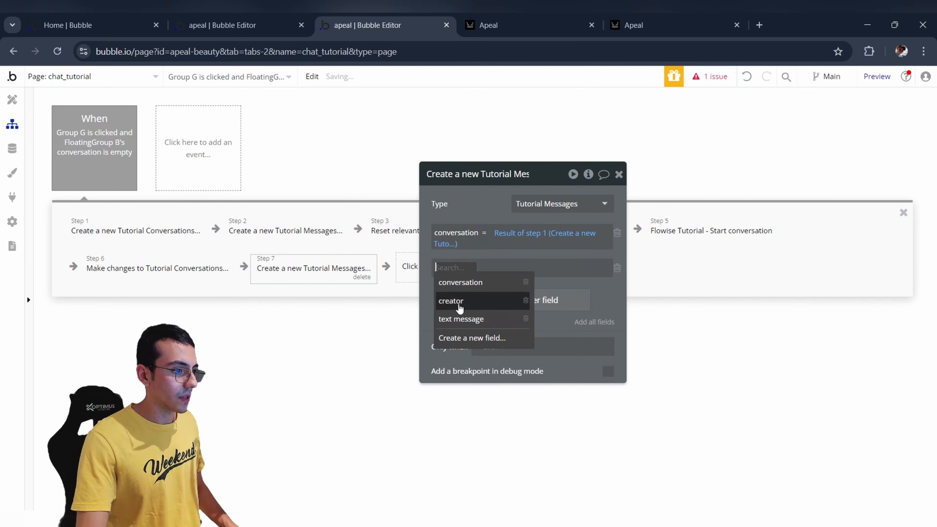
{"action": "left_click", "coordinate": [448, 318]}
{"action": "left_click", "coordinate": [504, 269]}
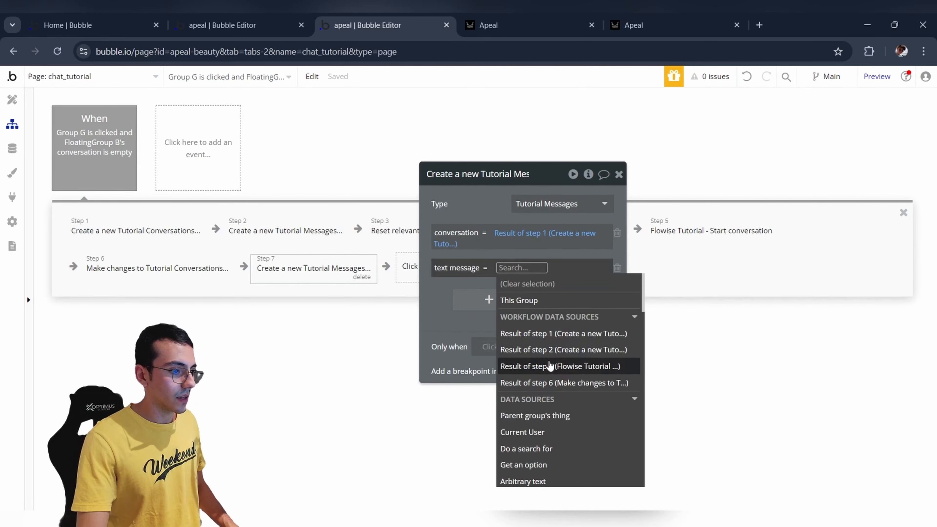
{"action": "left_click", "coordinate": [550, 366]}
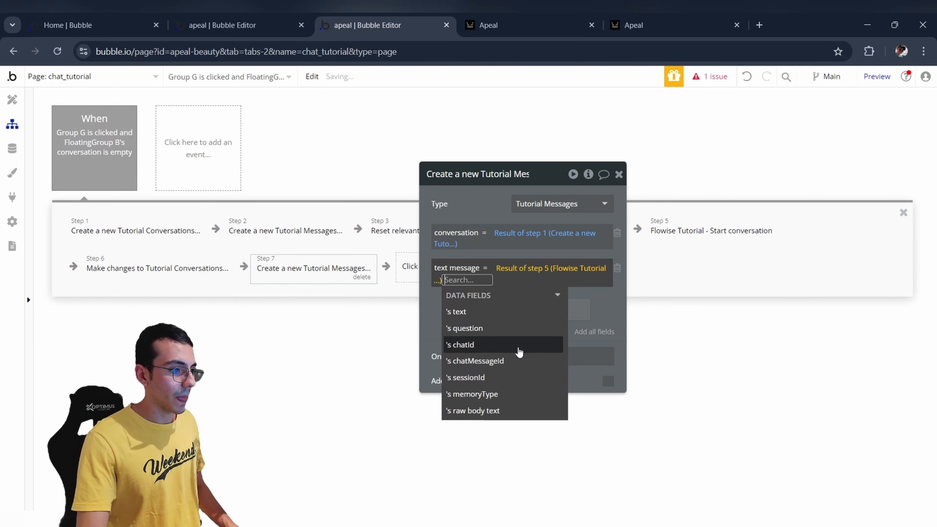
{"action": "left_click", "coordinate": [496, 313]}
{"action": "left_click", "coordinate": [457, 314]}
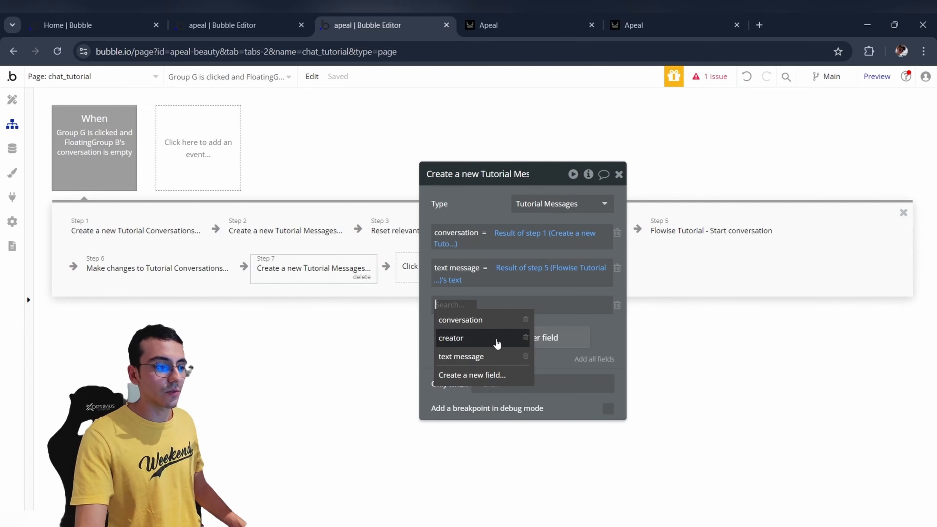
{"action": "left_click", "coordinate": [617, 304]}
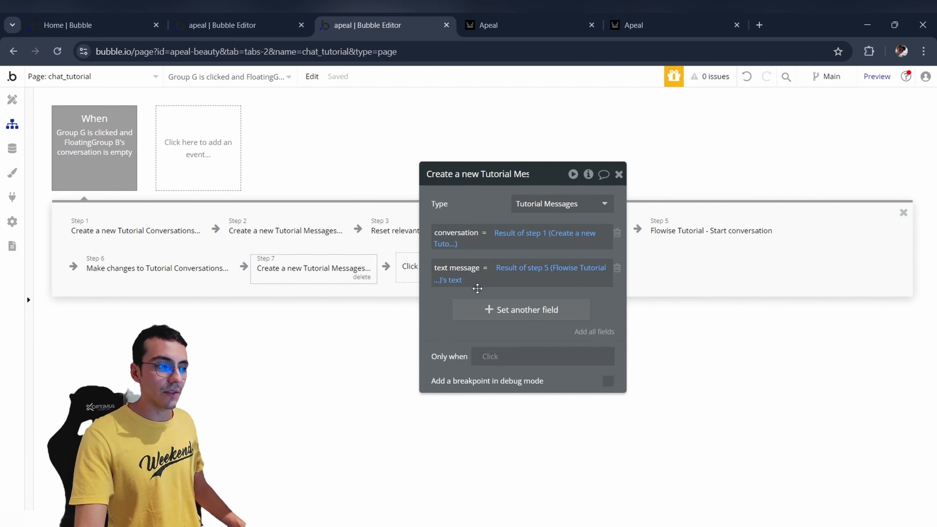
{"action": "left_click_drag", "start_coordinate": [478, 288], "coordinate": [645, 409]}
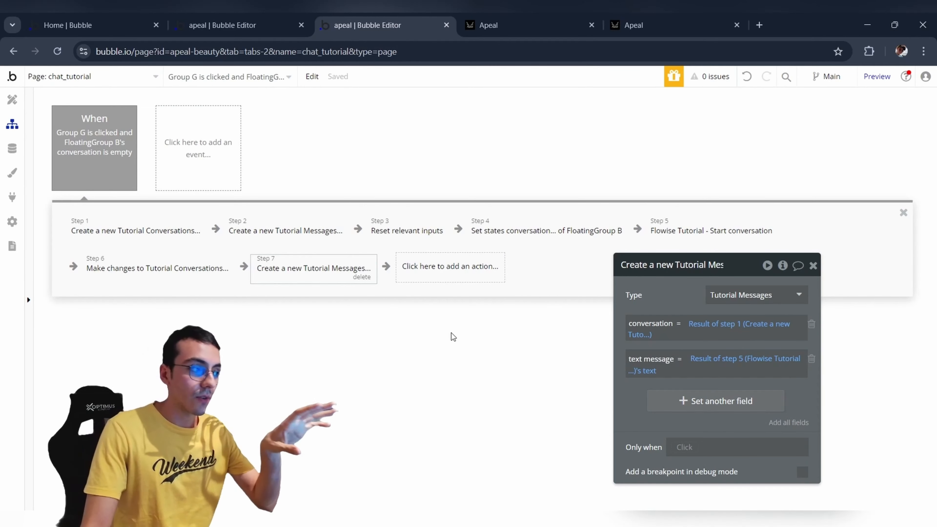
Duplicate the Group G is clicked event with all its actions as a second workflow event.
{"action": "left_click", "coordinate": [207, 169]}
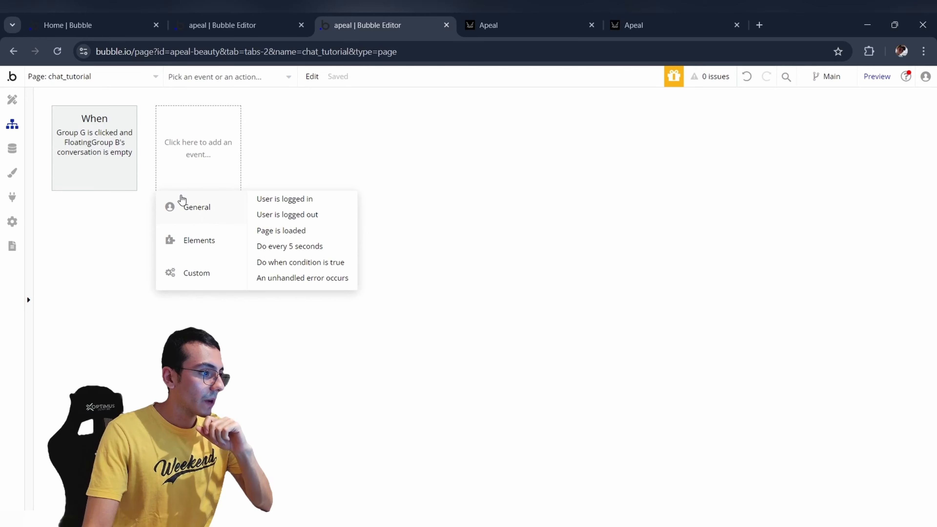
{"action": "left_click", "coordinate": [117, 163]}
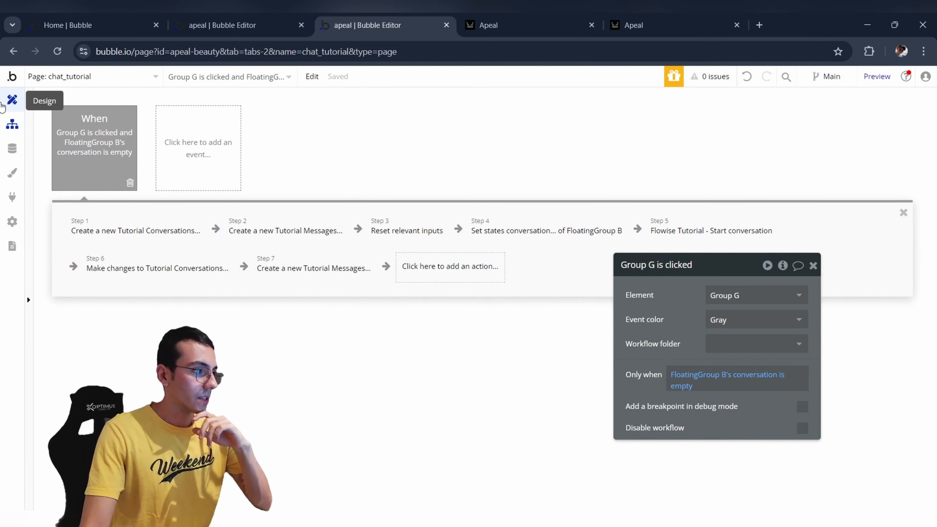
{"action": "right_click", "coordinate": [101, 172]}
{"action": "left_click", "coordinate": [147, 239]}
{"action": "right_click", "coordinate": [163, 183]}
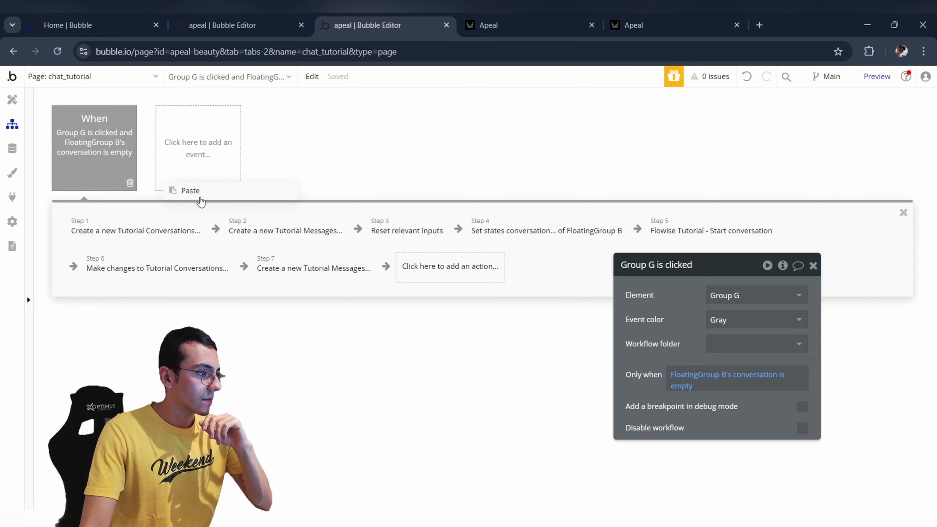
{"action": "left_click", "coordinate": [188, 189]}
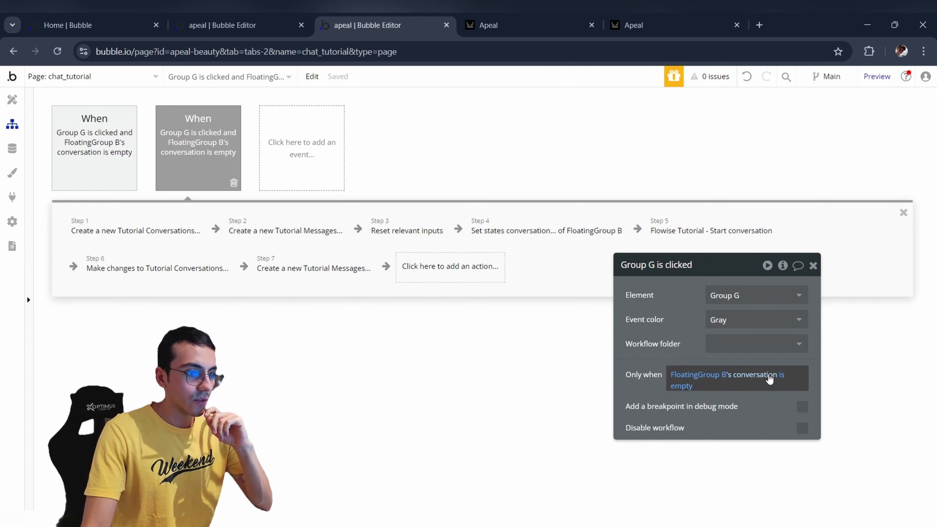
Set the copied event's Only when condition to FloatingGroup B's conversation is not empty.
{"action": "left_click", "coordinate": [785, 380]}
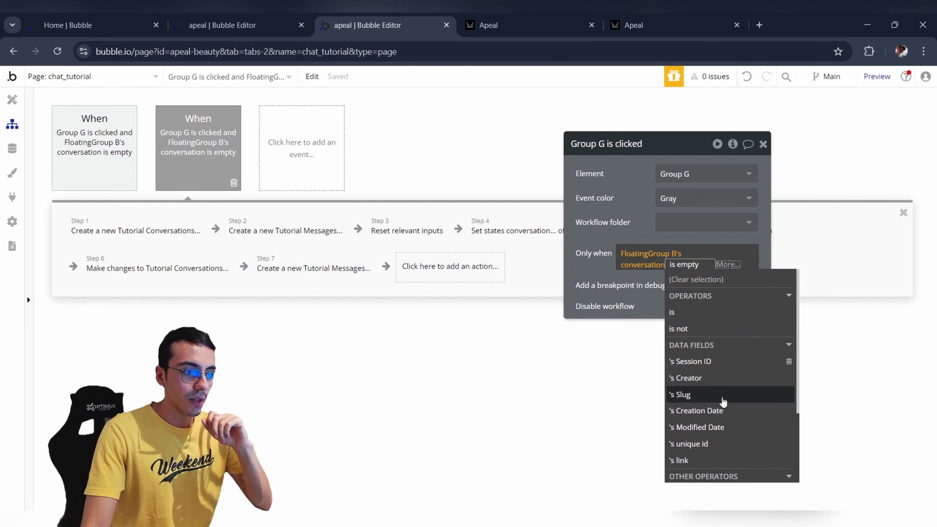
{"action": "scroll", "coordinate": [723, 401], "scroll_direction": "down", "scroll_amount": 2}
{"action": "left_click", "coordinate": [693, 404]}
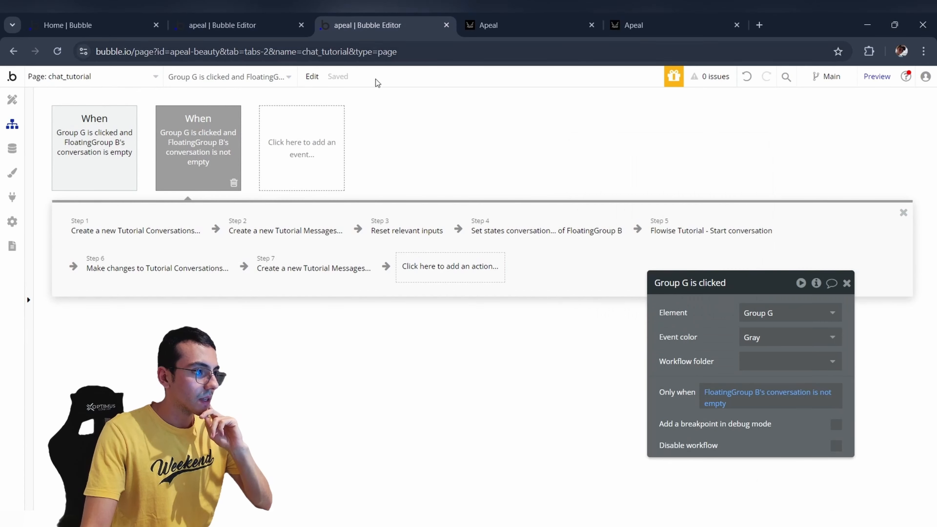
Delete the copied workflow's Create a new Tutorial Conversations action and set the first message's conversation to FloatingGroup B's conversation.
{"action": "left_click", "coordinate": [158, 240]}
{"action": "left_click", "coordinate": [177, 239]}
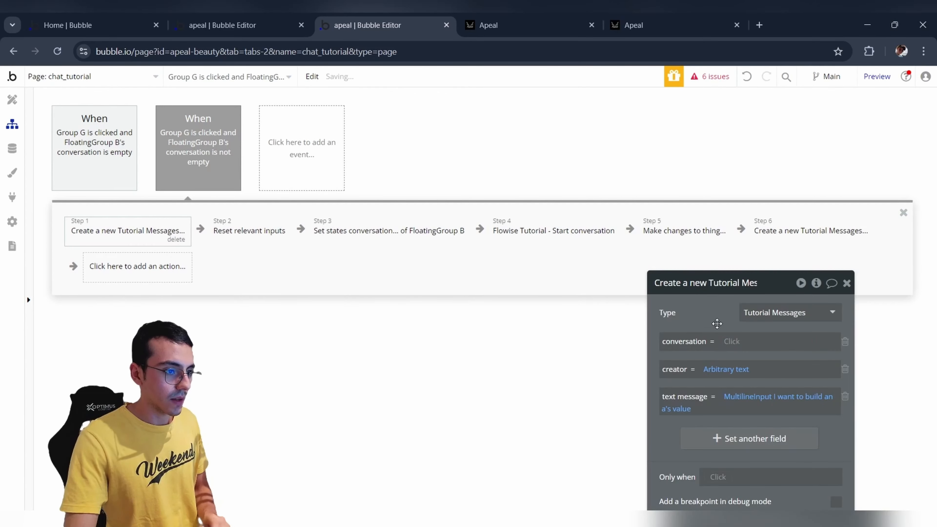
{"action": "left_click", "coordinate": [731, 341]}
{"action": "type", "text": "flot"}
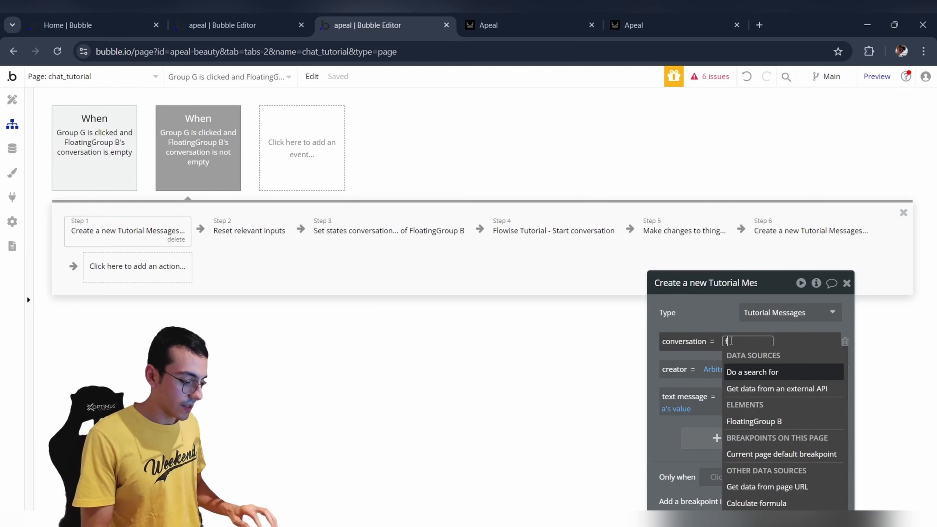
{"action": "key", "text": "BackSpace"}
{"action": "key", "text": "BackSpace"}
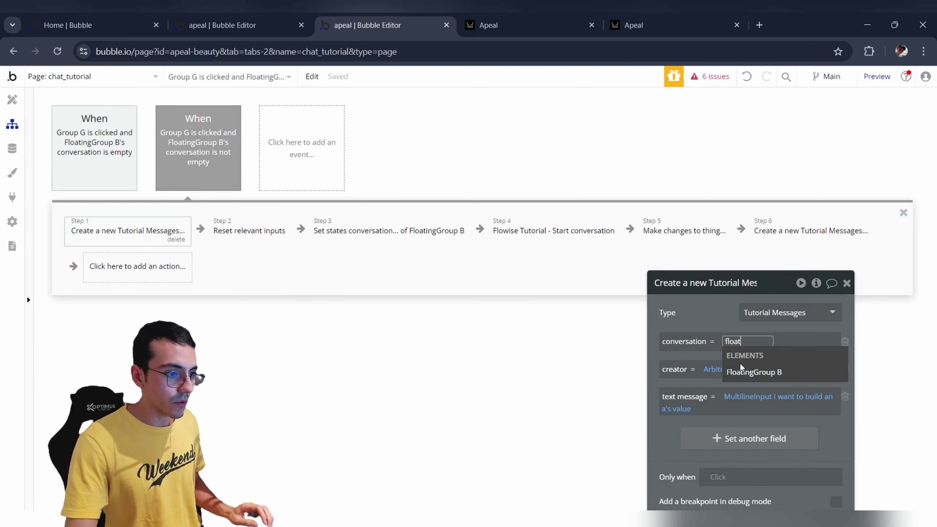
{"action": "left_click", "coordinate": [754, 372]}
Delete the Set states action of FloatingGroup B from the copied workflow.
{"action": "left_click", "coordinate": [244, 232]}
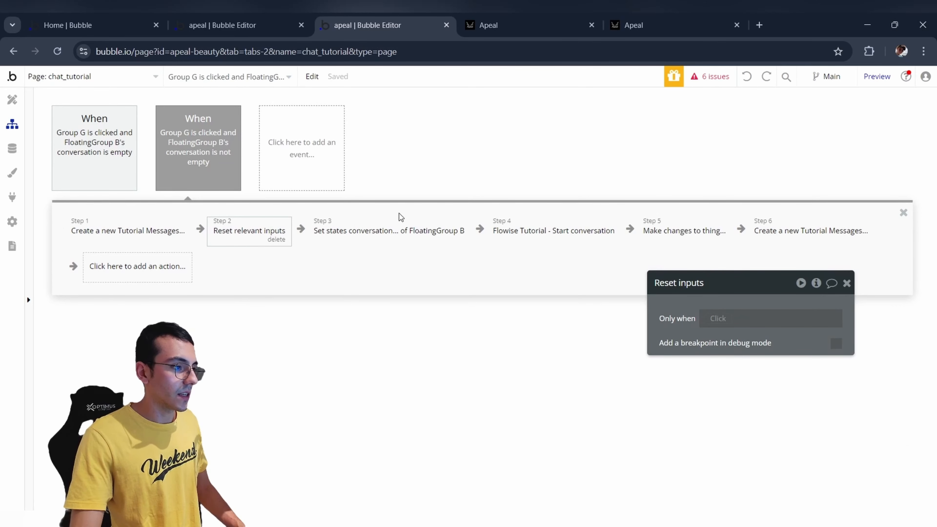
{"action": "left_click", "coordinate": [402, 227]}
{"action": "left_click", "coordinate": [454, 240]}
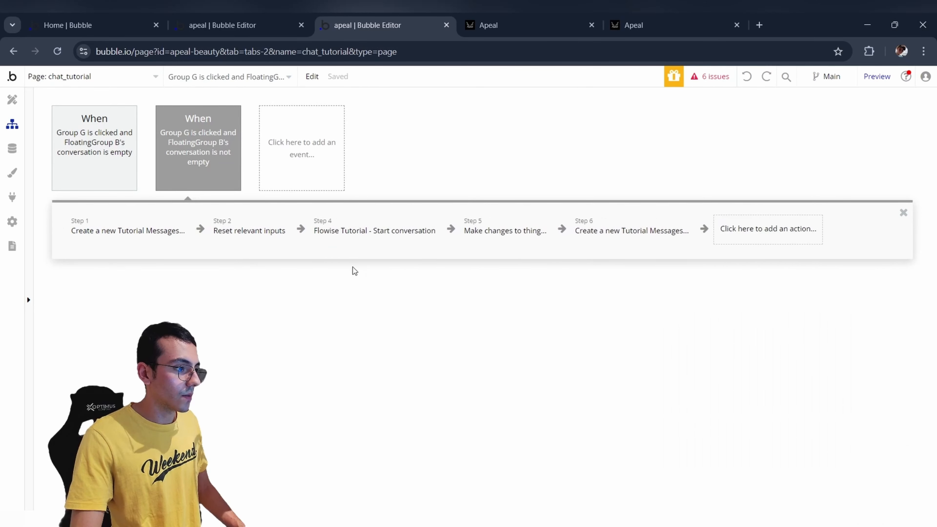
Insert a Flowise Tutorial - Continue Conversation action directly after Reset relevant inputs.
{"action": "left_click", "coordinate": [301, 229]}
{"action": "mouse_move", "coordinate": [355, 398]}
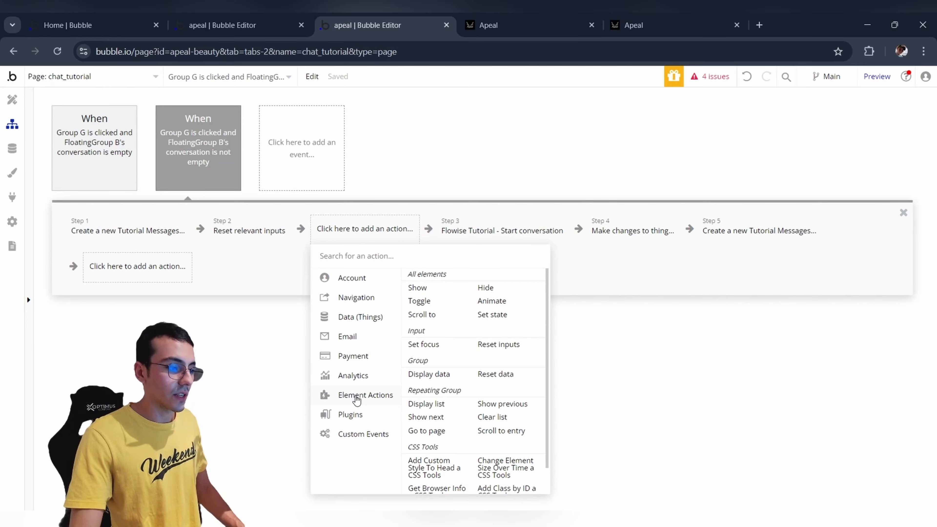
{"action": "mouse_move", "coordinate": [353, 418]}
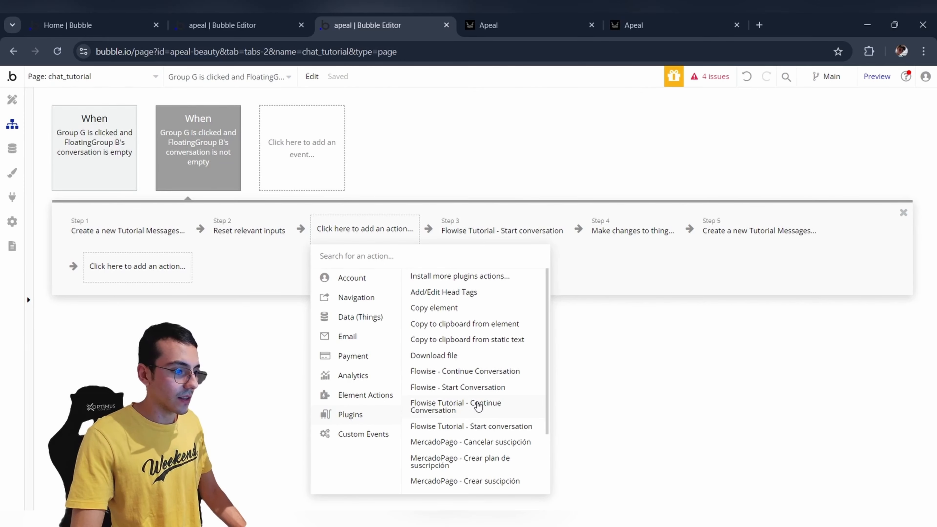
{"action": "left_click", "coordinate": [465, 408]}
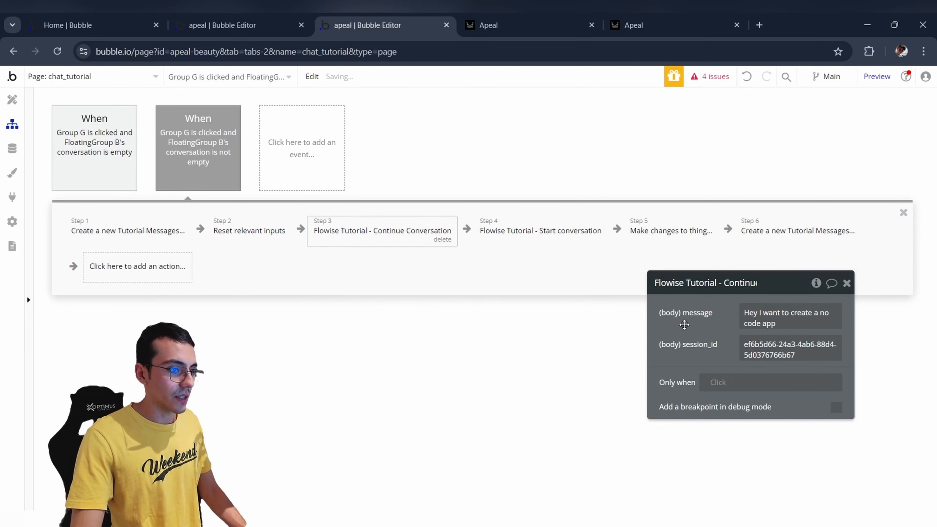
Set the Continue Conversation action's body message to the value of the "I want to build an a" MultilineInput.
{"action": "left_click_drag", "start_coordinate": [684, 324], "coordinate": [657, 306]}
{"action": "left_click", "coordinate": [727, 302]}
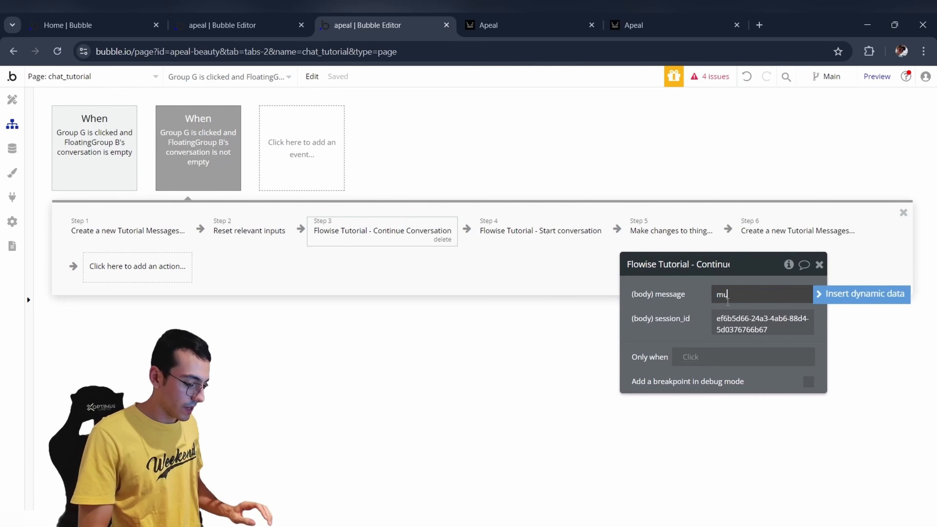
{"action": "left_click", "coordinate": [861, 294]}
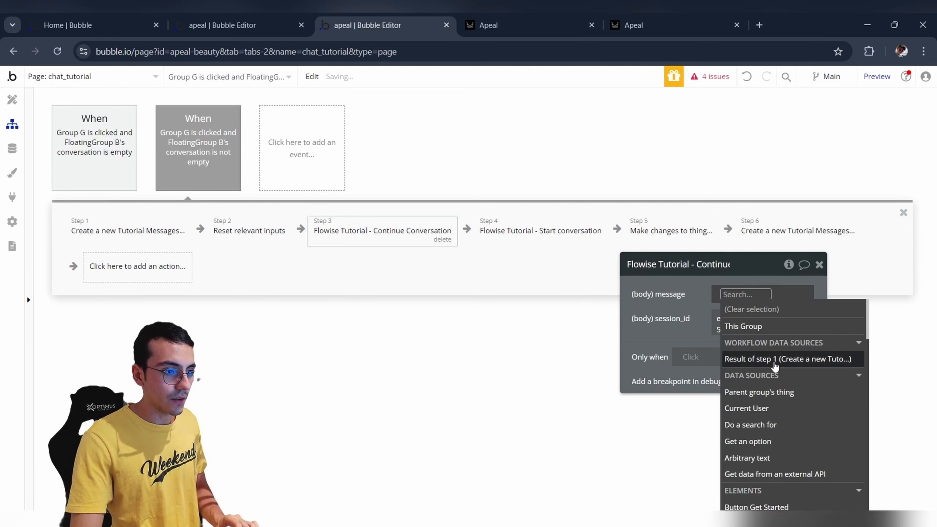
{"action": "type", "text": "mul"}
{"action": "left_click", "coordinate": [767, 323]}
{"action": "left_click", "coordinate": [754, 339]}
Set the Continue Conversation action's body session_id to FloatingGroup B's conversation's Session ID.
{"action": "left_click", "coordinate": [751, 330]}
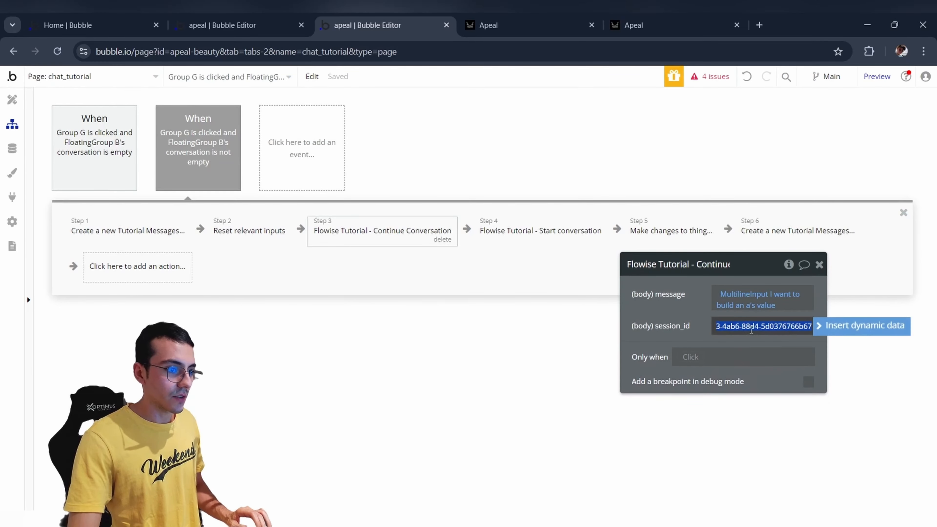
{"action": "left_click", "coordinate": [826, 326]}
{"action": "type", "text": "float"}
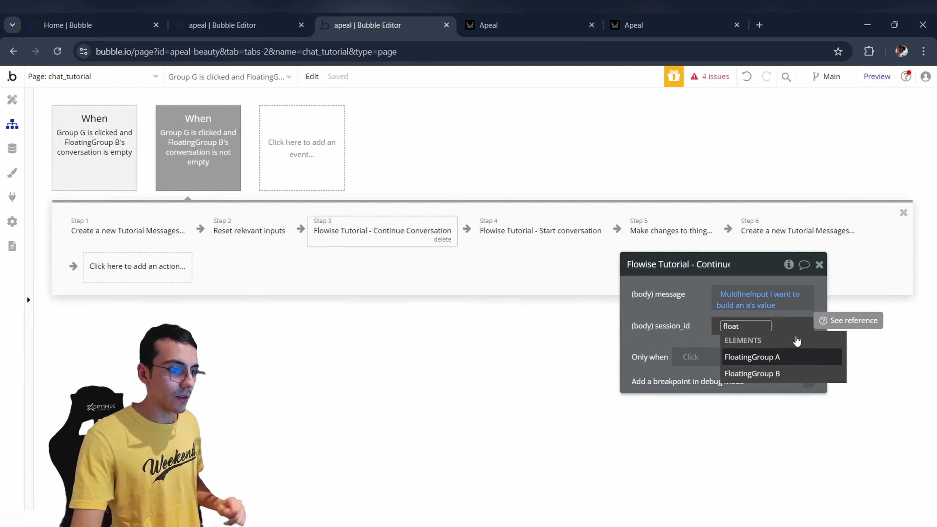
{"action": "left_click", "coordinate": [750, 373]}
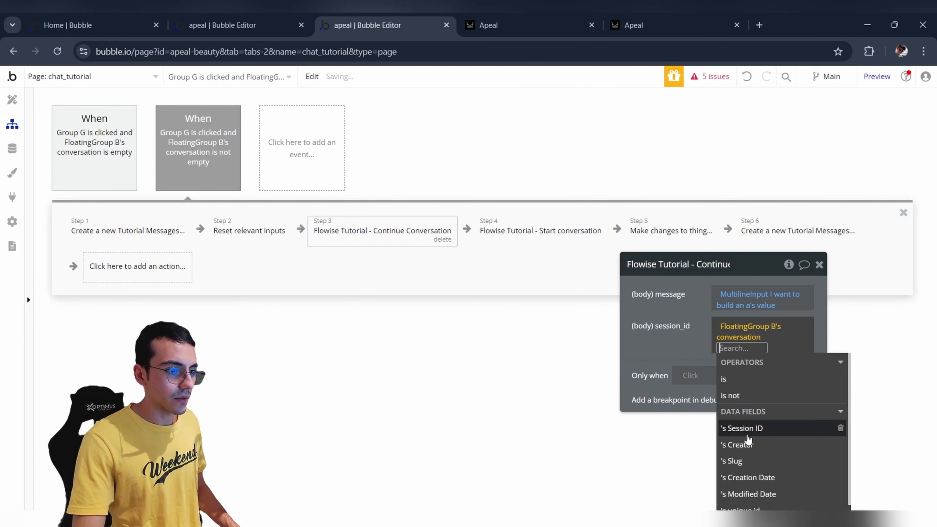
{"action": "left_click", "coordinate": [748, 428]}
{"action": "left_click", "coordinate": [684, 355]}
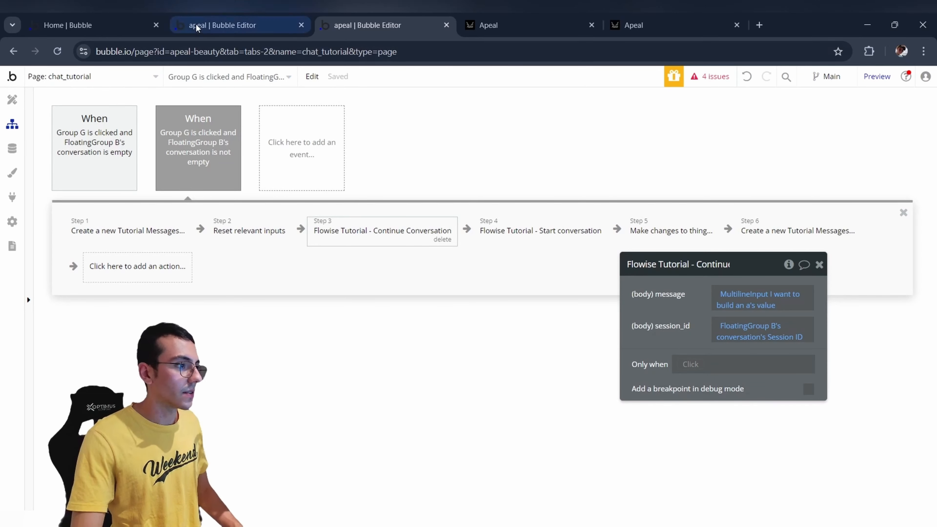
Delete the Flowise Tutorial - Start conversation and Make changes to thing actions from the copied workflow.
{"action": "left_click", "coordinate": [567, 228]}
{"action": "left_click", "coordinate": [592, 239]}
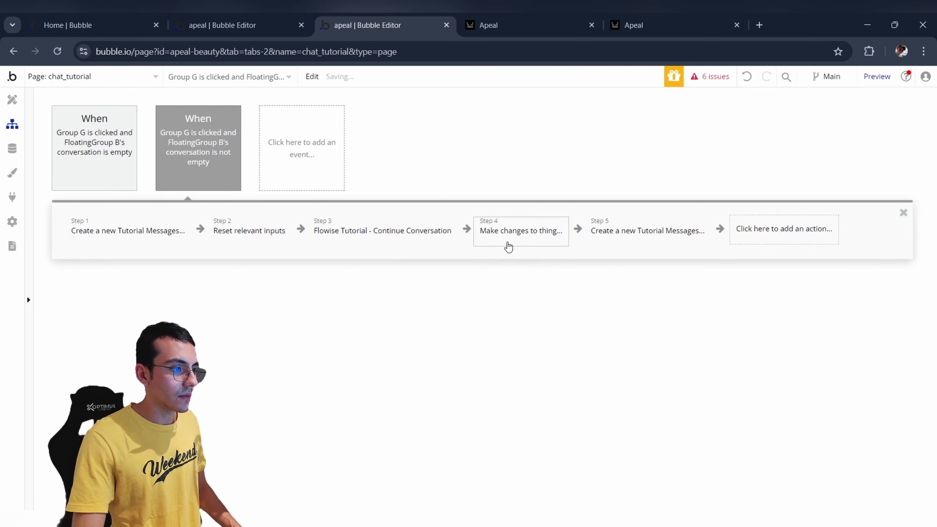
{"action": "left_click", "coordinate": [509, 243]}
{"action": "left_click", "coordinate": [554, 240]}
Set the final Tutorial Messages action's text message to the text from the Result of step 3, the Flowise call.
{"action": "left_click", "coordinate": [533, 236]}
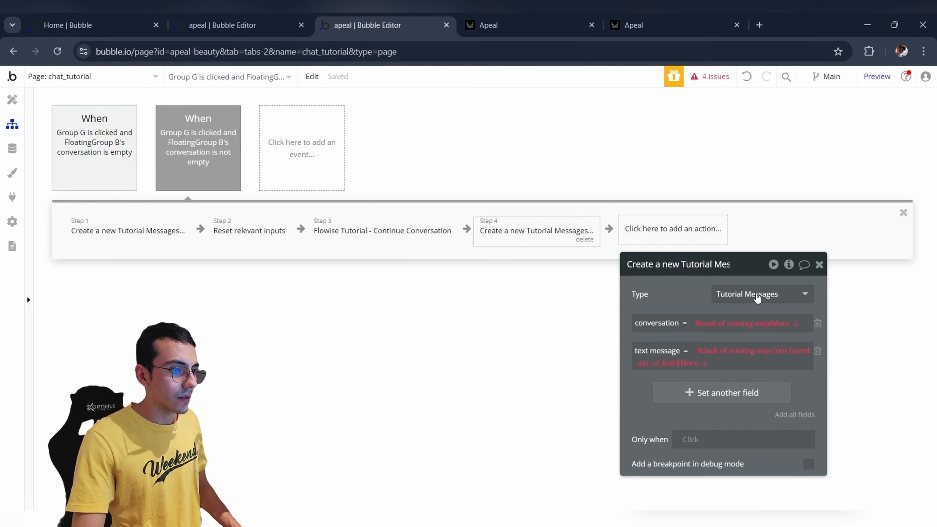
{"action": "left_click", "coordinate": [708, 352]}
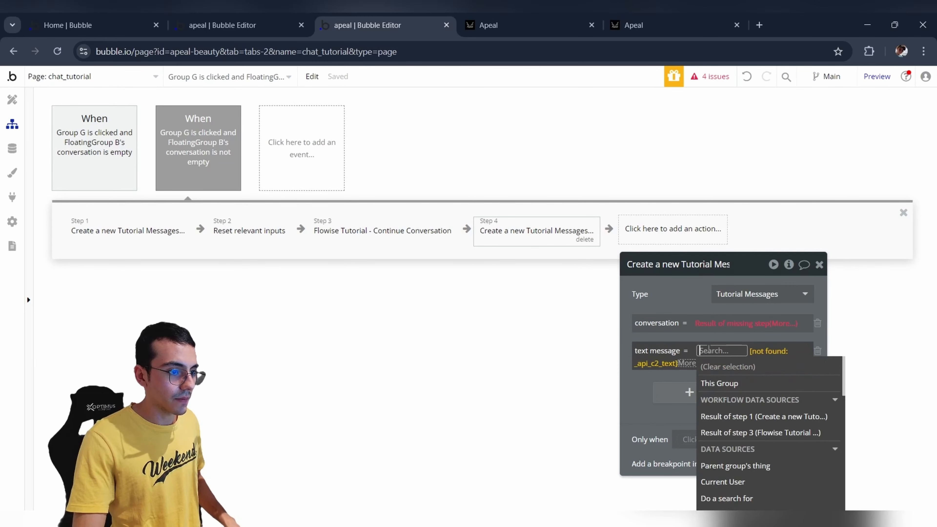
{"action": "left_click", "coordinate": [751, 434]}
{"action": "left_click", "coordinate": [717, 446]}
Set the final Tutorial Messages action's conversation to FloatingGroup B's conversation and close its properties.
{"action": "left_click", "coordinate": [711, 323]}
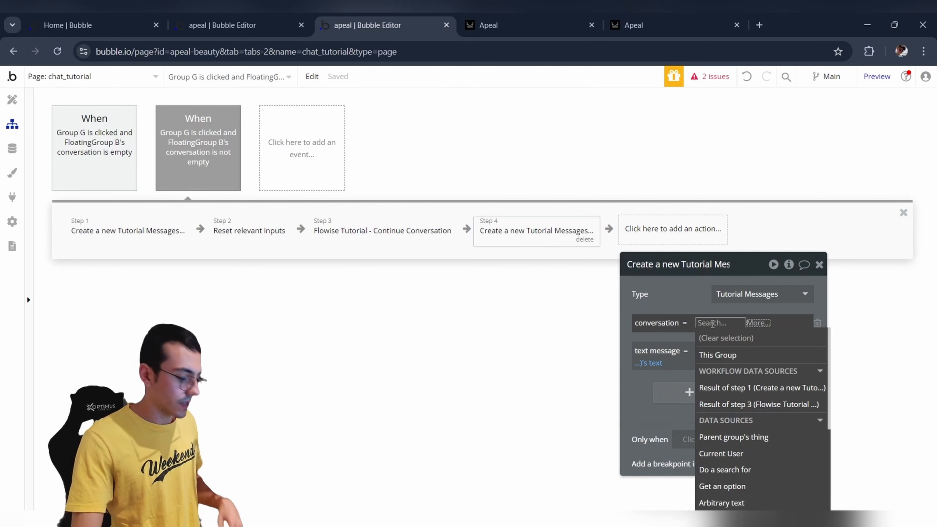
{"action": "type", "text": "float"}
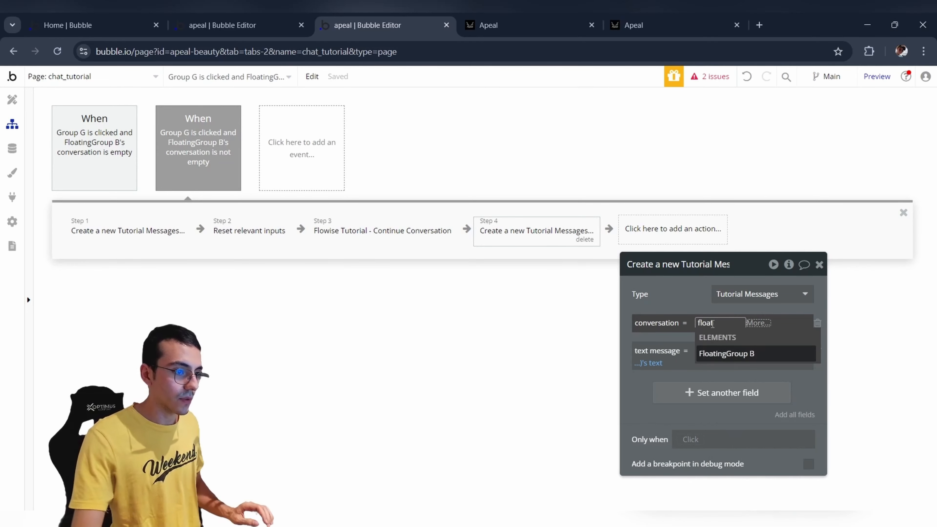
{"action": "left_click", "coordinate": [720, 353]}
{"action": "left_click", "coordinate": [767, 403]}
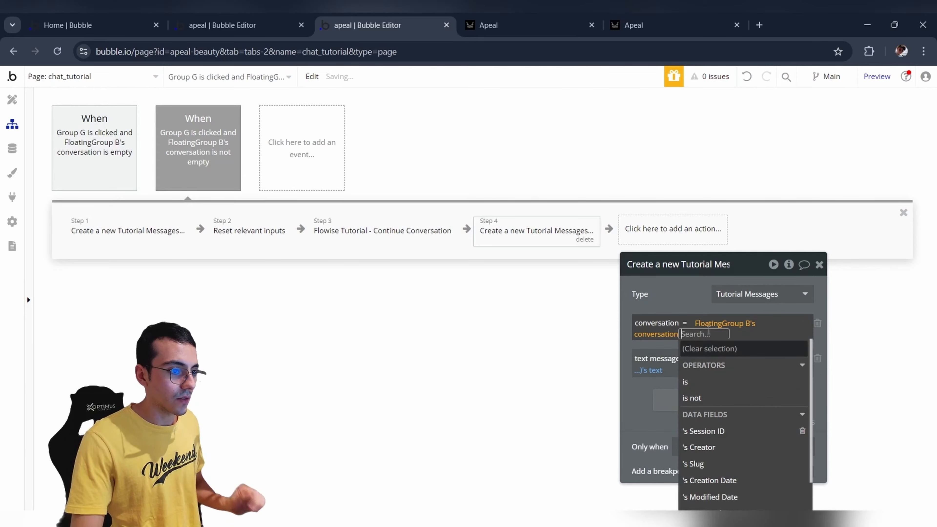
{"action": "left_click", "coordinate": [695, 301]}
{"action": "left_click", "coordinate": [588, 282]}
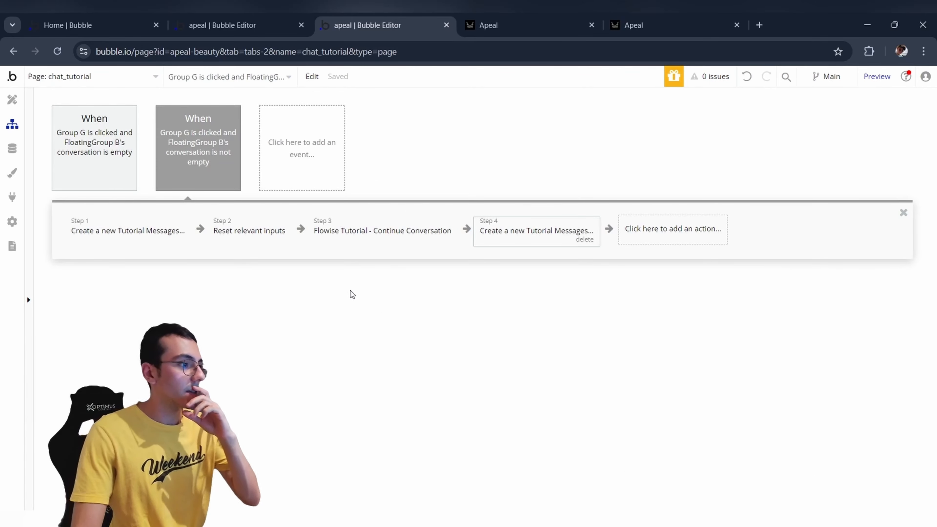
Return to the page design and add a condition to the message text inside the chat's repeating group.
{"action": "left_click", "coordinate": [14, 97]}
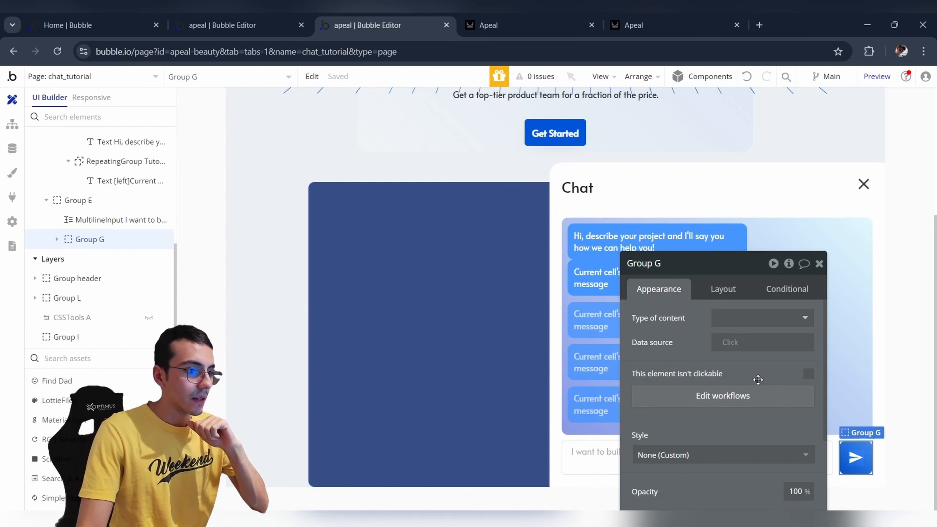
{"action": "left_click_drag", "start_coordinate": [755, 379], "coordinate": [291, 291]}
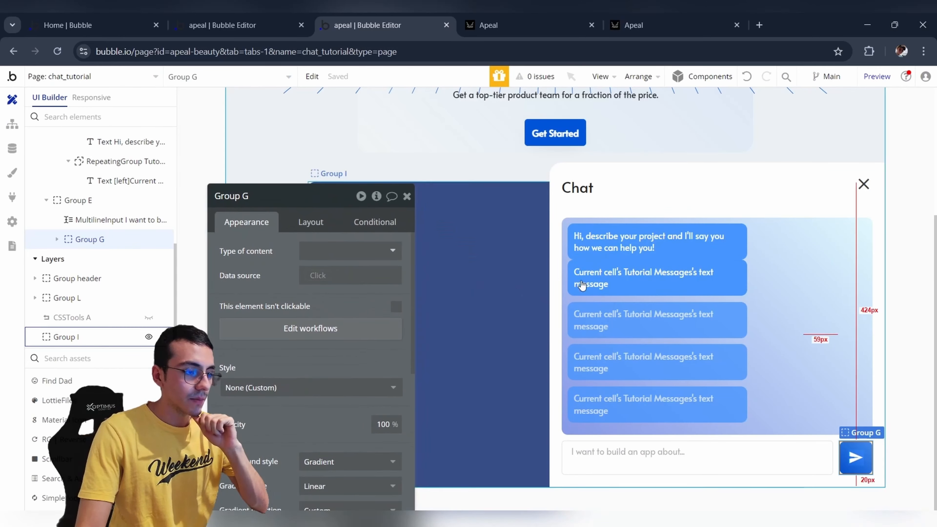
{"action": "left_click", "coordinate": [711, 283]}
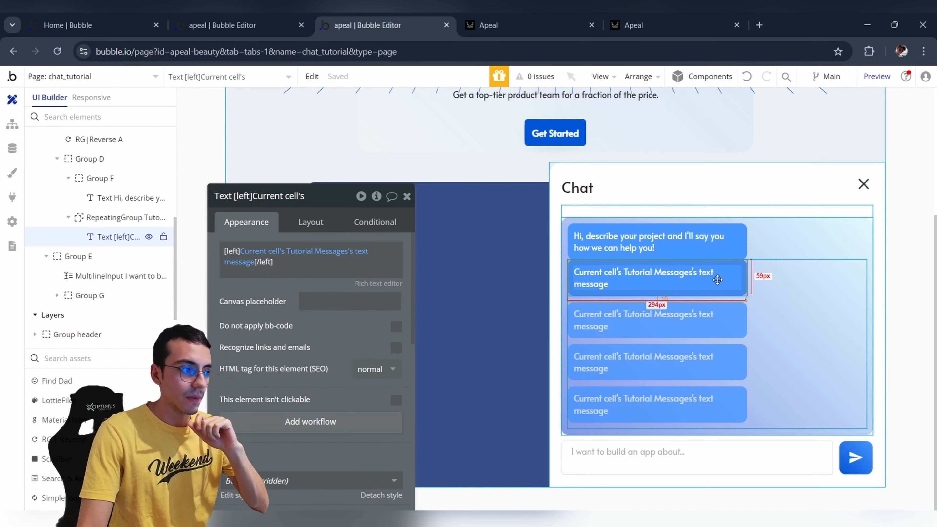
{"action": "left_click", "coordinate": [368, 224]}
{"action": "left_click", "coordinate": [342, 263]}
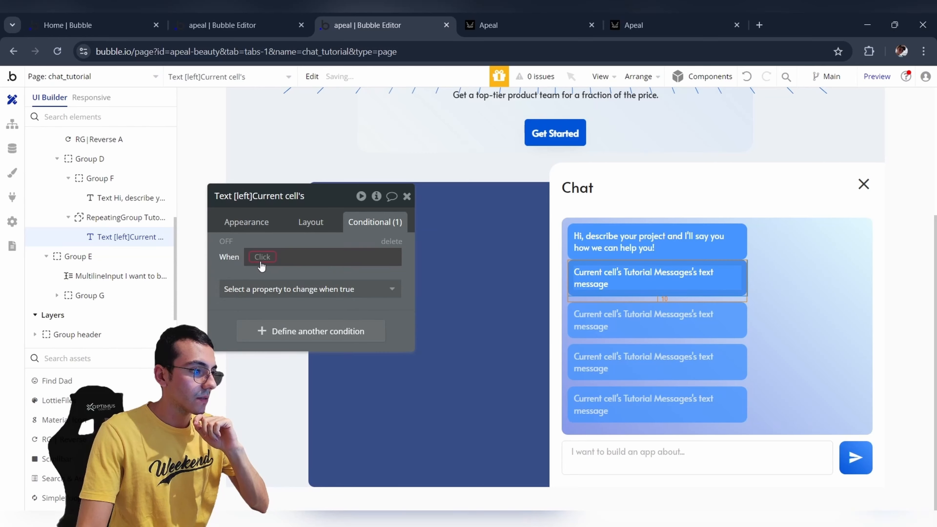
Set the message text's condition to apply when Current cell's Tutorial Messages's creator is human.
{"action": "left_click", "coordinate": [260, 258]}
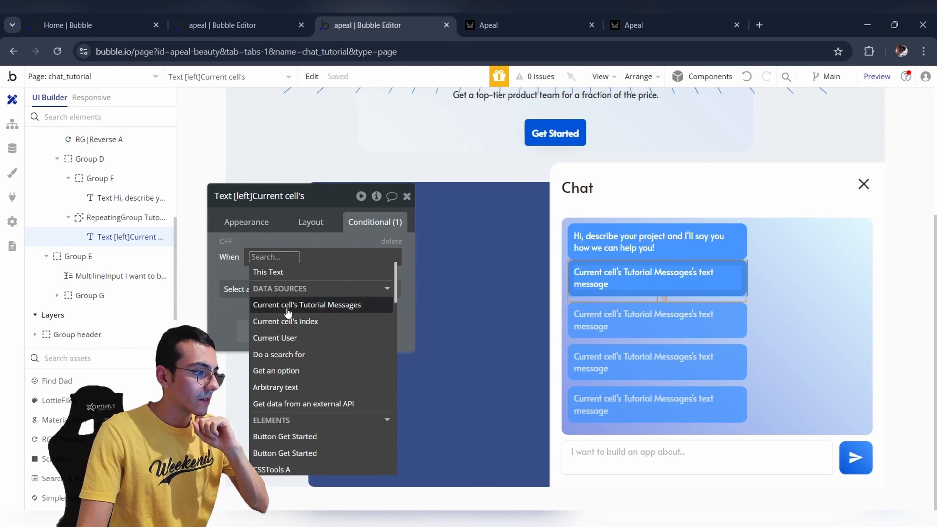
{"action": "left_click", "coordinate": [287, 307]}
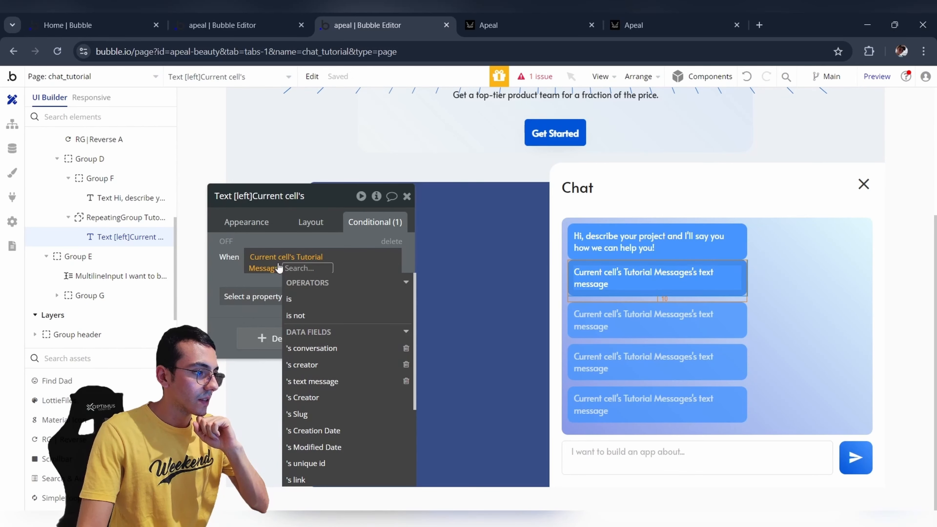
{"action": "left_click", "coordinate": [336, 364]}
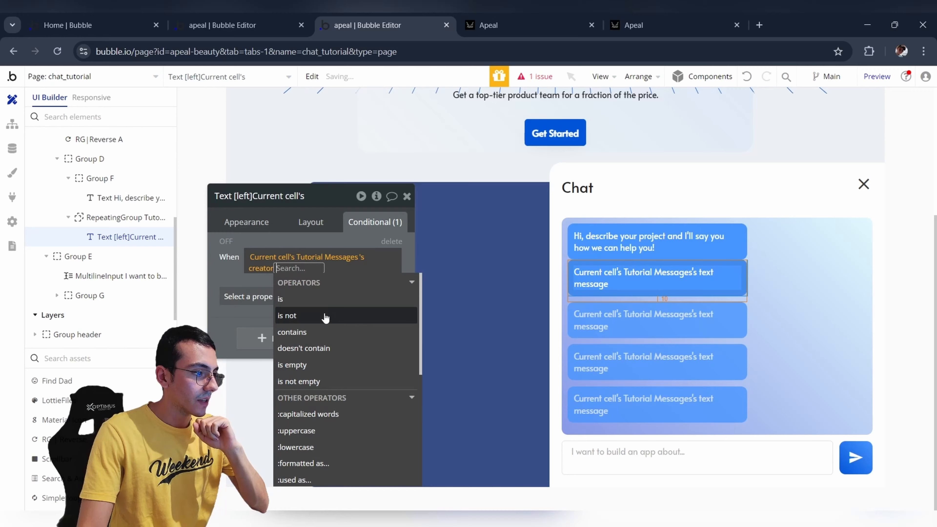
{"action": "left_click", "coordinate": [314, 305]}
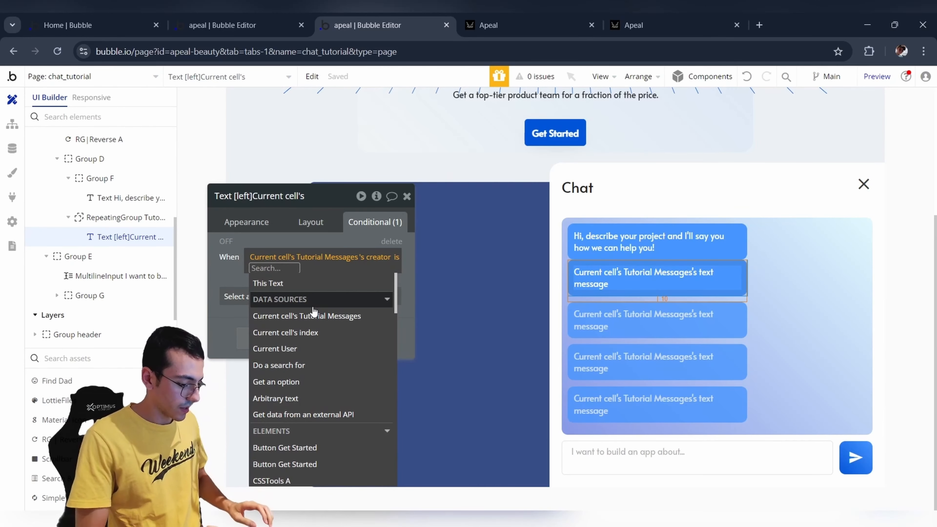
{"action": "type", "text": "human"}
Make the message text's condition change the horizontal alignment to right.
{"action": "left_click", "coordinate": [312, 296]}
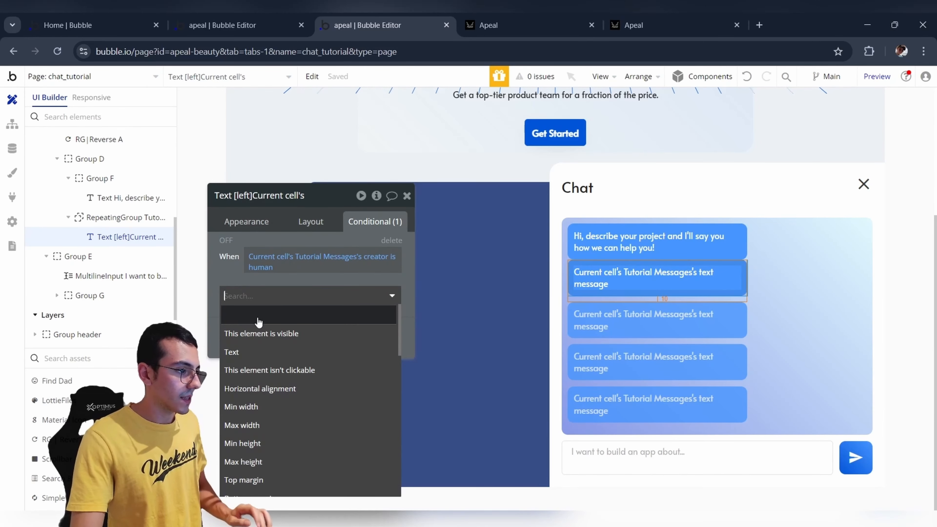
{"action": "type", "text": "hor"}
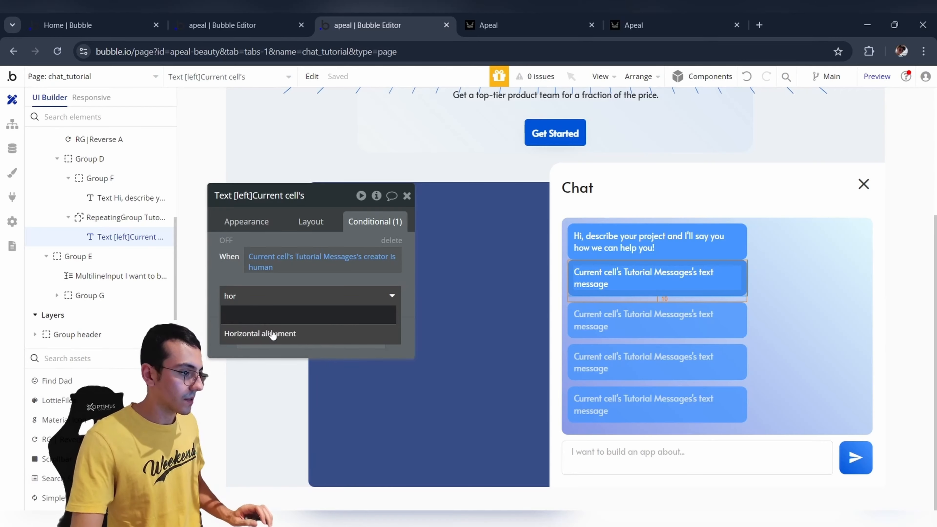
{"action": "left_click", "coordinate": [283, 336]}
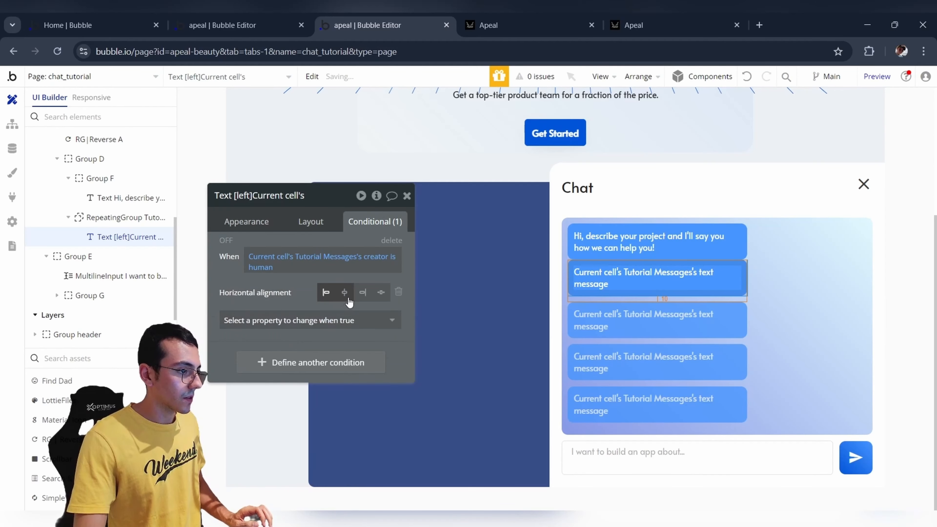
{"action": "left_click", "coordinate": [361, 293]}
Make the human-message condition change the background color to #FFFFFF.
{"action": "left_click", "coordinate": [318, 320]}
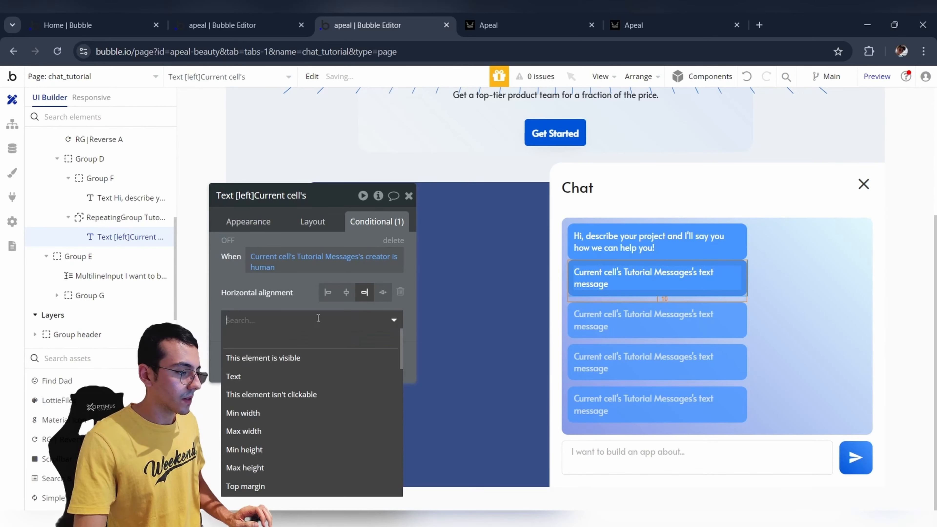
{"action": "type", "text": "bac"}
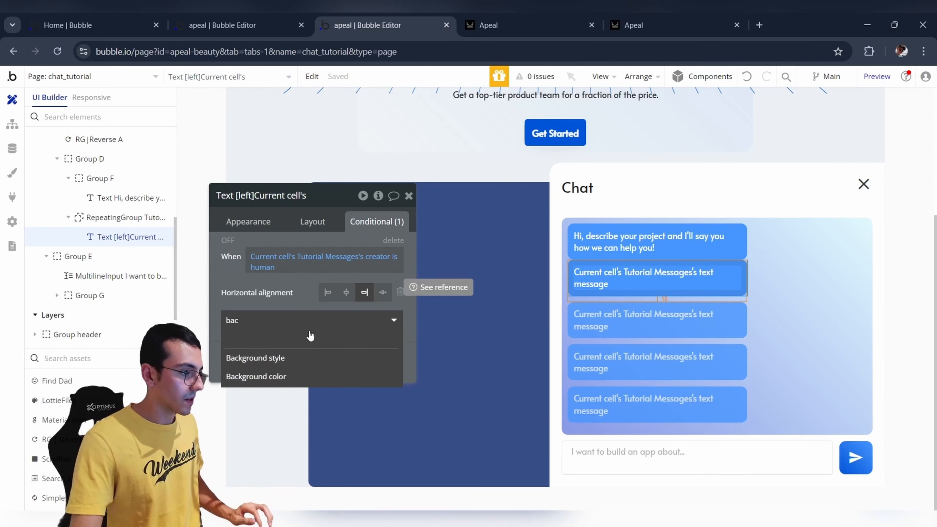
{"action": "left_click", "coordinate": [273, 375]}
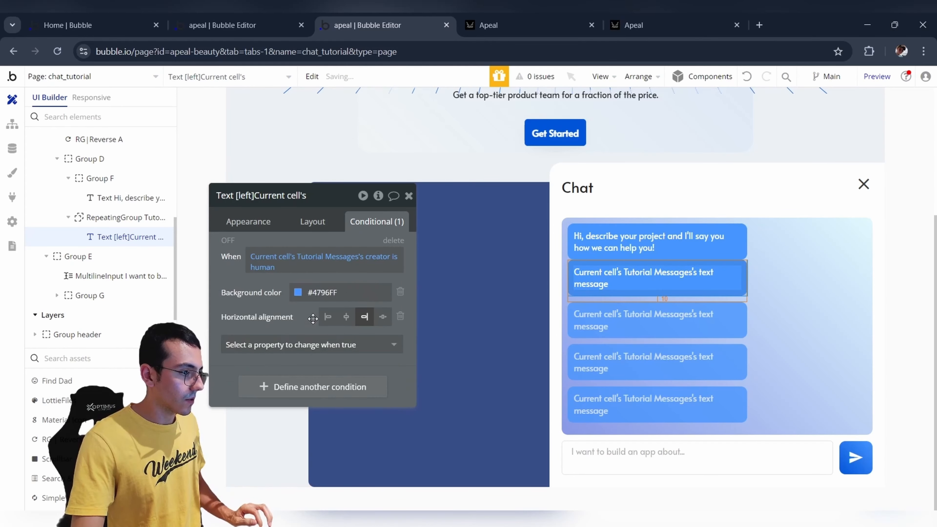
{"action": "left_click", "coordinate": [338, 293]}
{"action": "type", "text": "#FFFFFF"}
{"action": "left_click", "coordinate": [254, 291]}
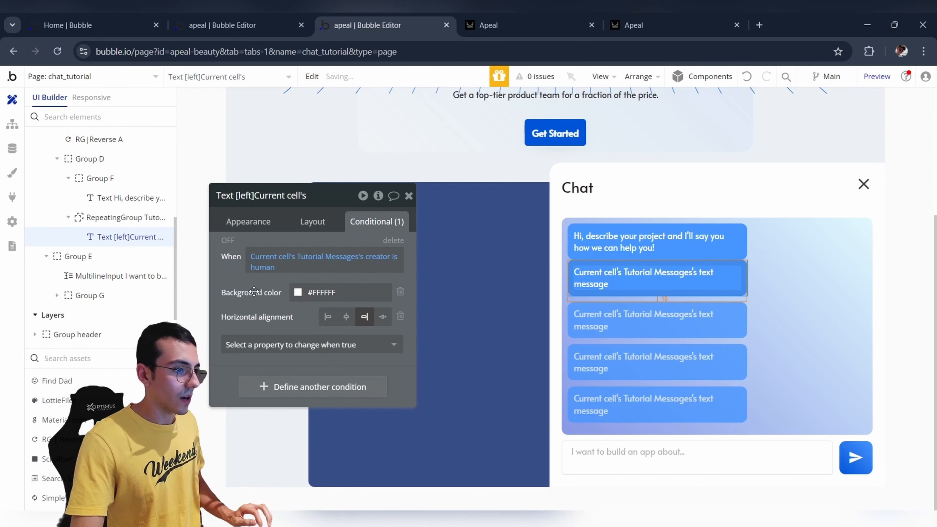
Make the human-message condition change the font color to the black color variable.
{"action": "left_click", "coordinate": [276, 345]}
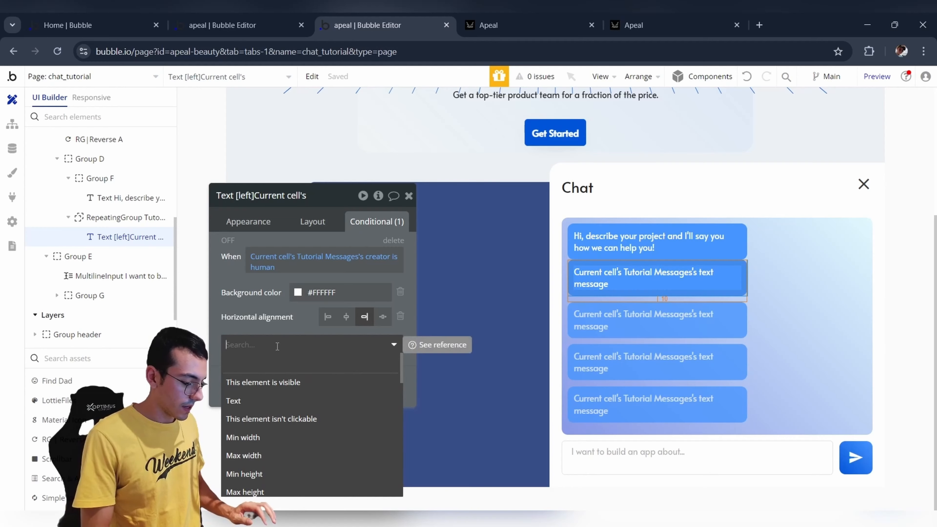
{"action": "type", "text": "fon"}
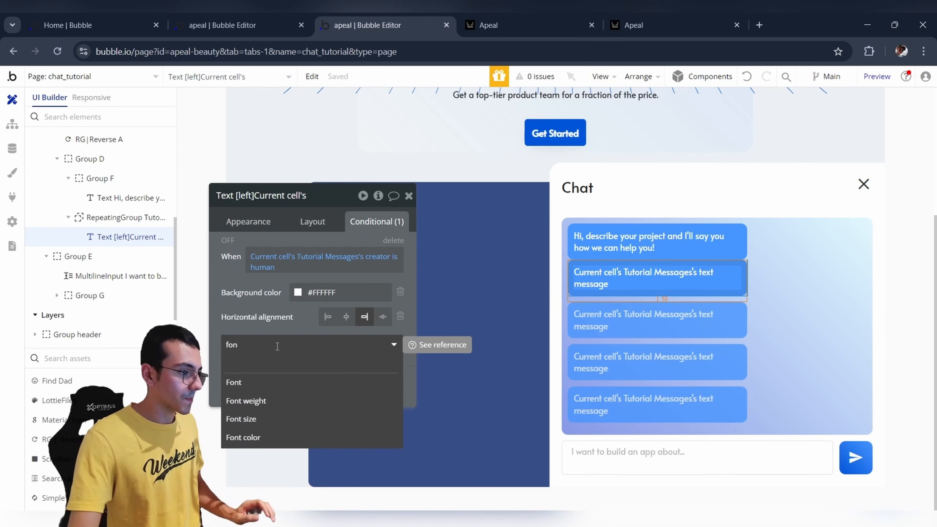
{"action": "left_click", "coordinate": [282, 437]}
{"action": "left_click", "coordinate": [330, 317]}
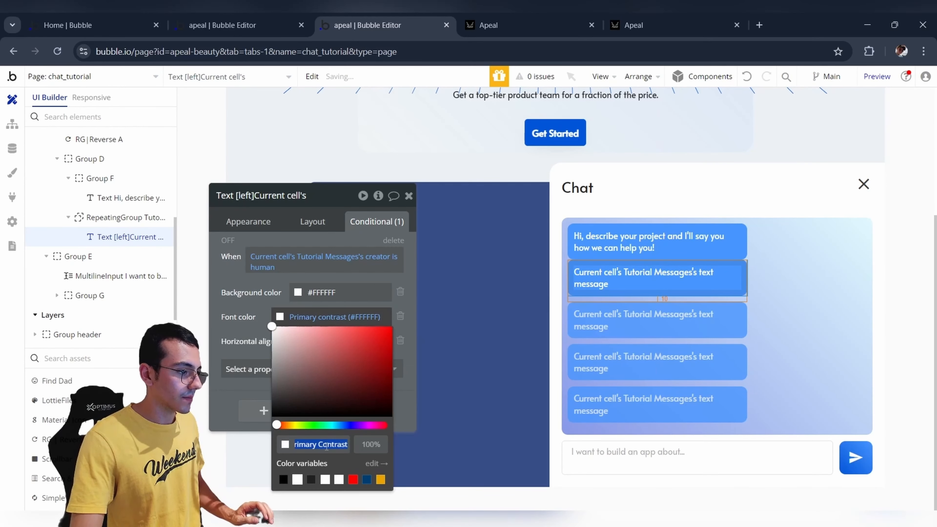
{"action": "left_click", "coordinate": [283, 479]}
{"action": "left_click", "coordinate": [477, 224]}
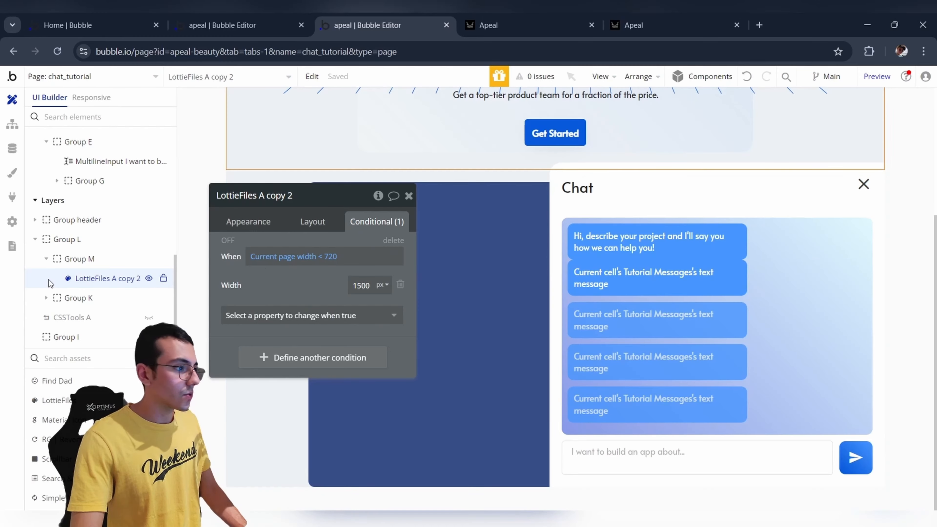
Make FloatingGroup B not visible on page load and hide it in the editor.
{"action": "left_click", "coordinate": [551, 260]}
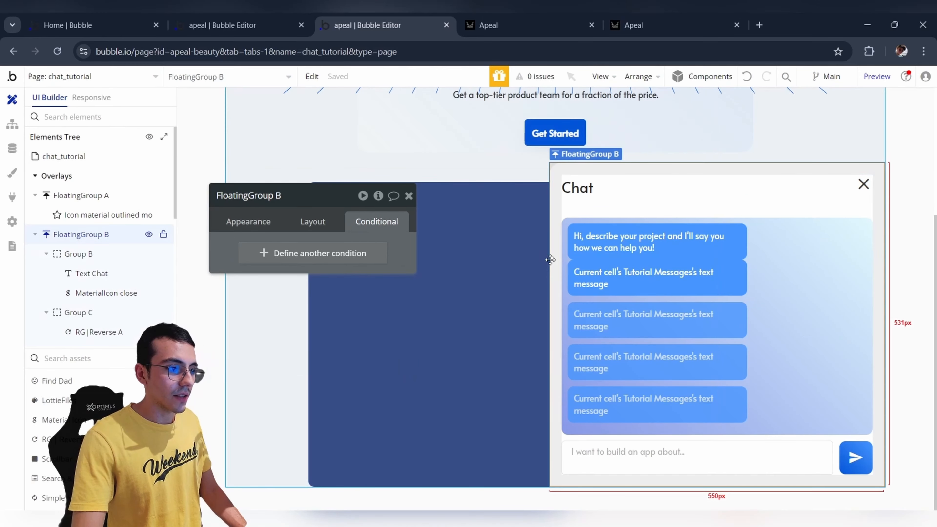
{"action": "left_click", "coordinate": [310, 223]}
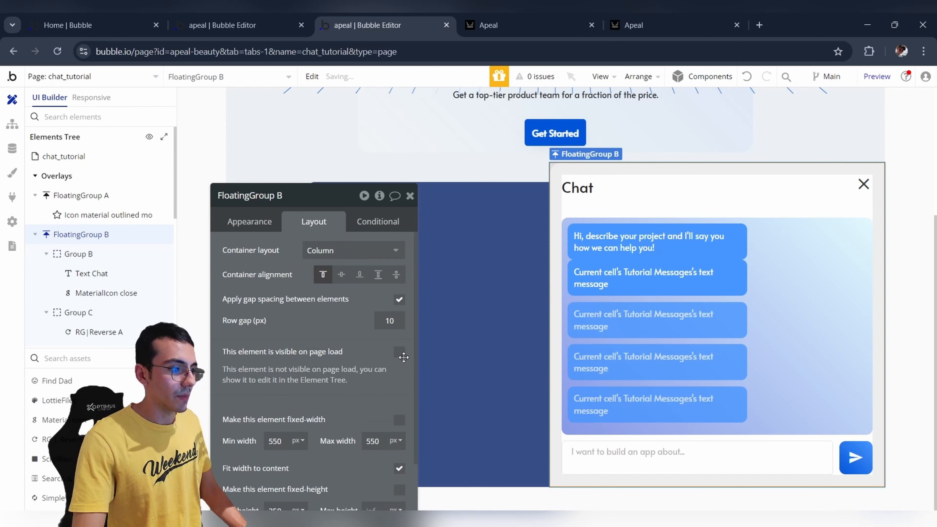
{"action": "left_click", "coordinate": [566, 210]}
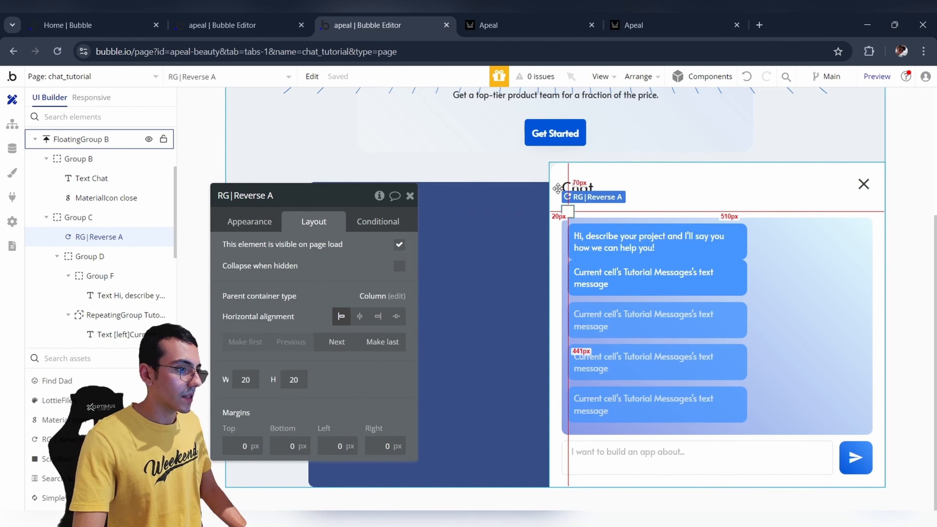
{"action": "left_click", "coordinate": [82, 139]}
{"action": "left_click", "coordinate": [149, 234]}
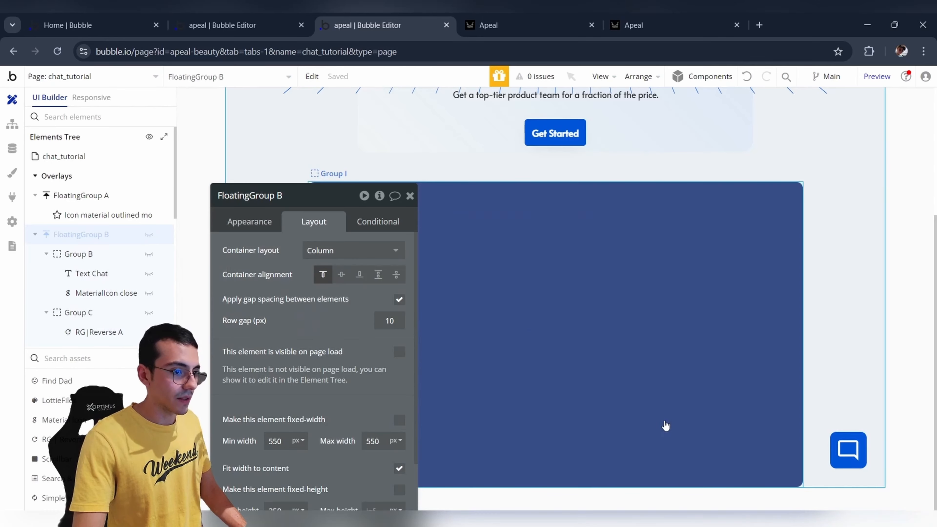
Add a workflow for clicking FloatingGroup A, the chat button, with a Show action for FloatingGroup B.
{"action": "left_click", "coordinate": [846, 449]}
{"action": "left_click", "coordinate": [243, 229]}
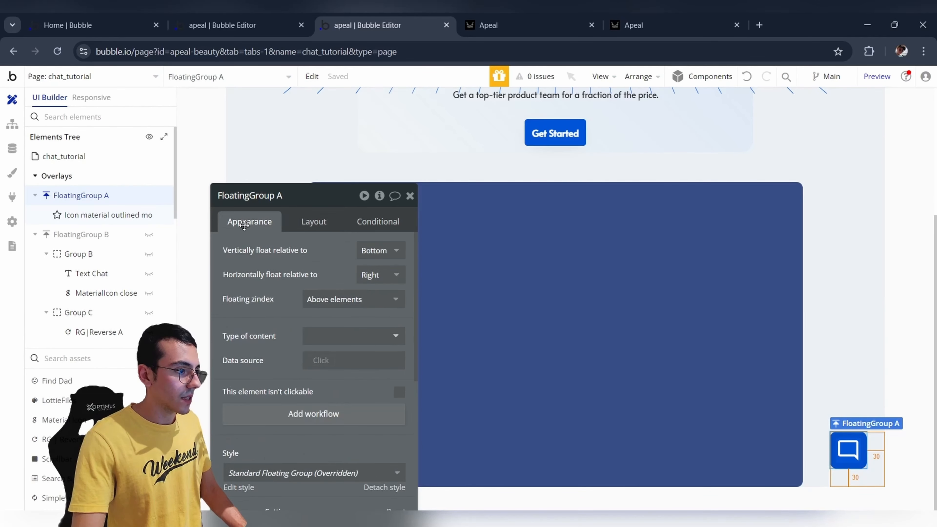
{"action": "left_click", "coordinate": [305, 413]}
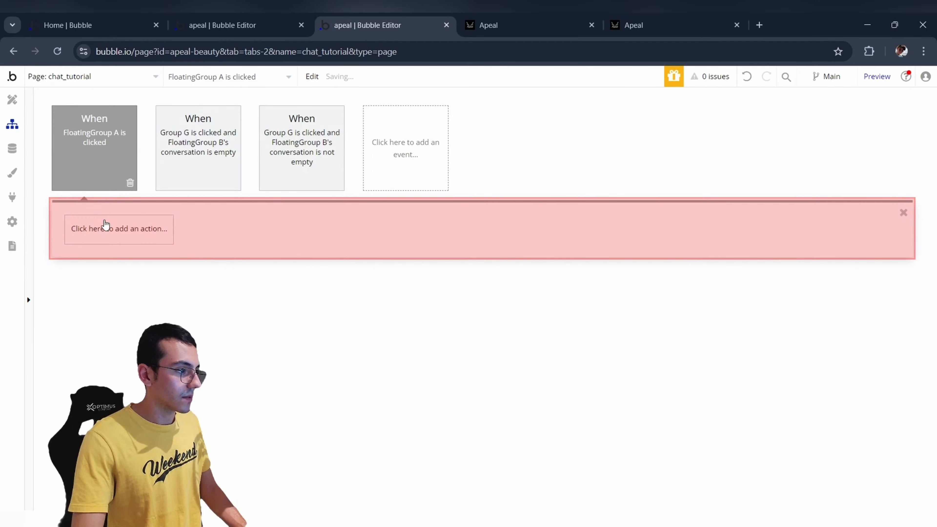
{"action": "left_click", "coordinate": [105, 226]}
{"action": "mouse_move", "coordinate": [133, 397]}
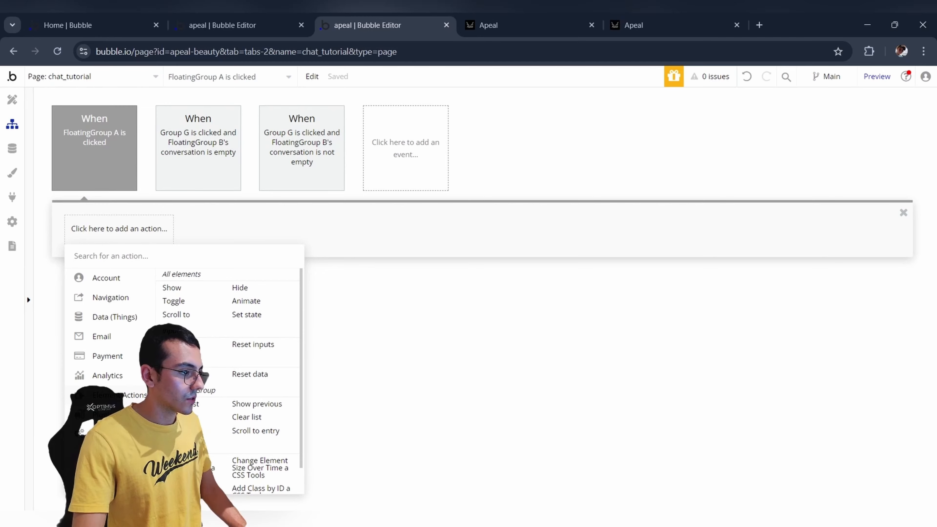
{"action": "left_click", "coordinate": [171, 287]}
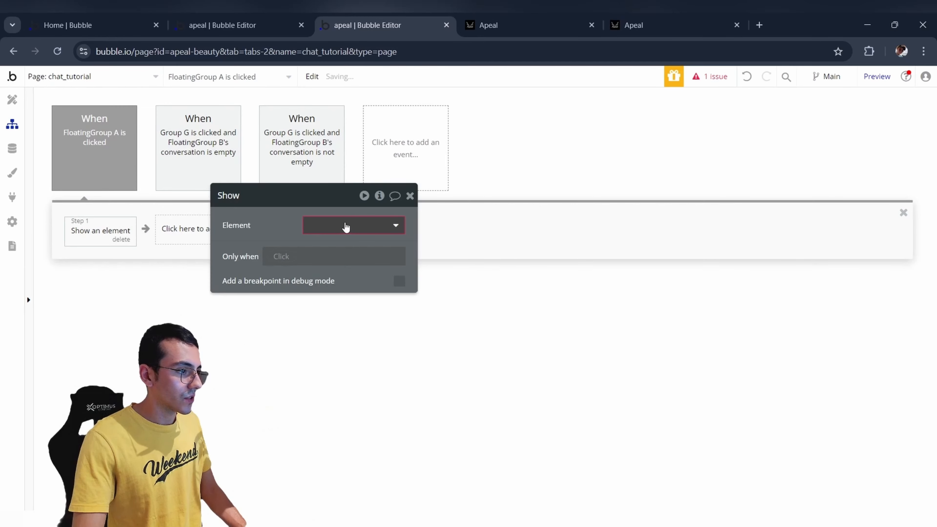
{"action": "left_click", "coordinate": [345, 224]}
{"action": "type", "text": "float"}
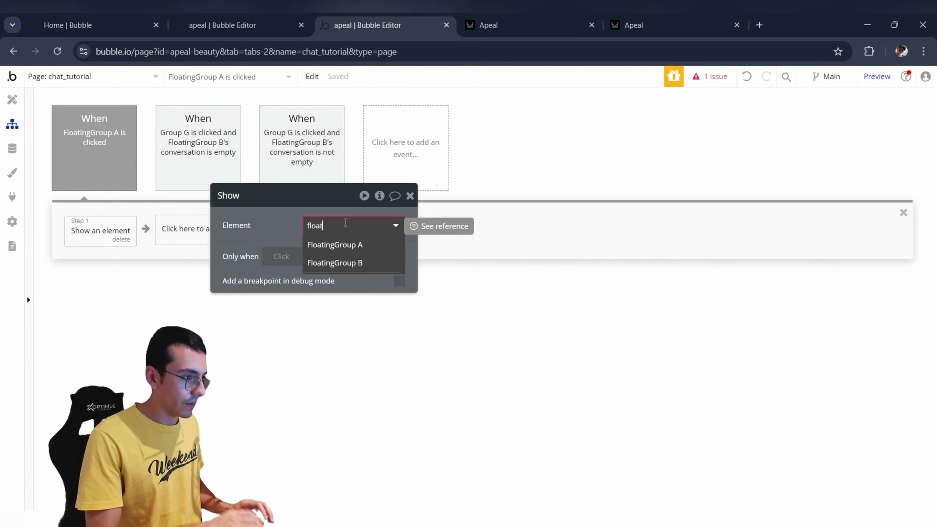
{"action": "left_click", "coordinate": [348, 262]}
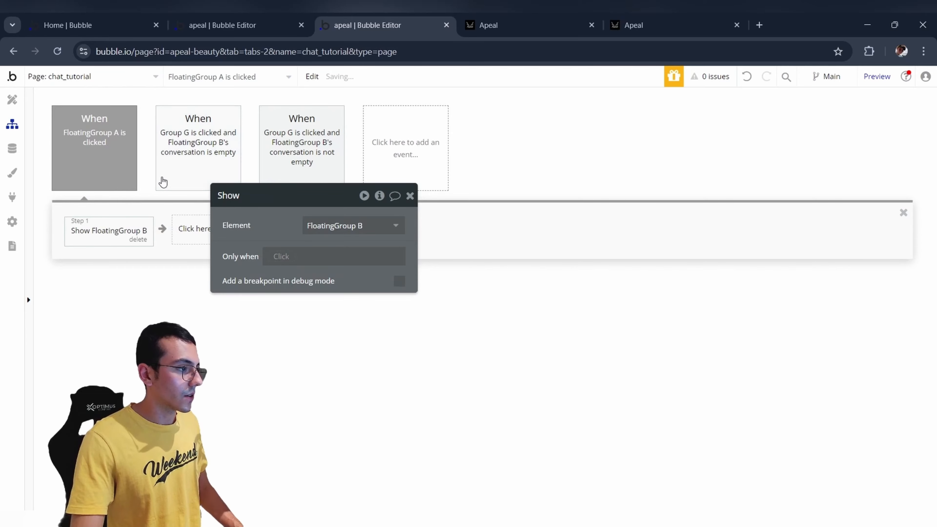
Return to the page design and add a condition to FloatingGroup A for when FloatingGroup B is visible.
{"action": "left_click", "coordinate": [12, 100]}
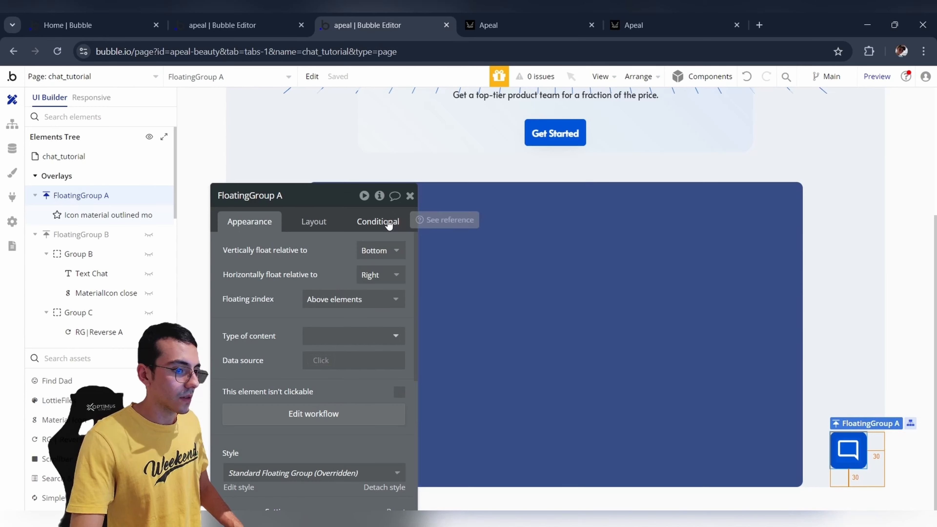
{"action": "left_click", "coordinate": [388, 222]}
{"action": "left_click", "coordinate": [291, 253]}
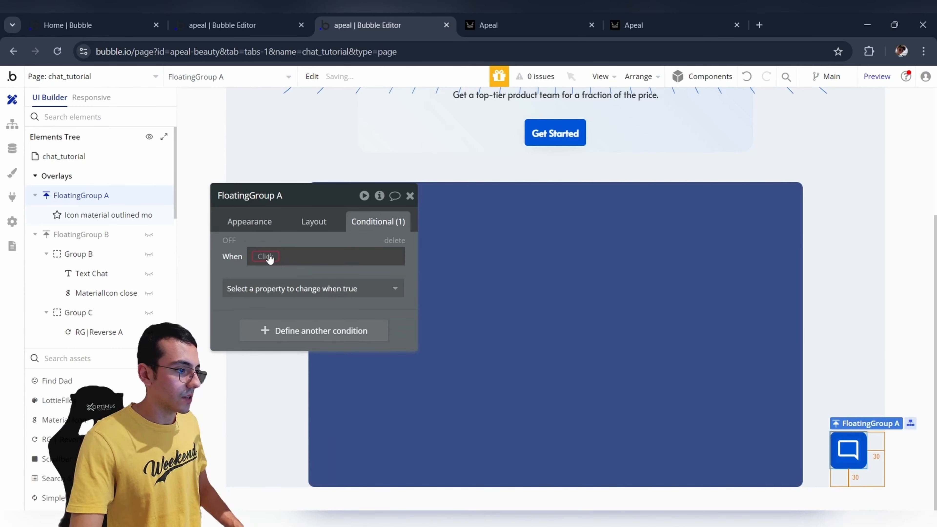
{"action": "left_click", "coordinate": [263, 256]}
{"action": "type", "text": "float"}
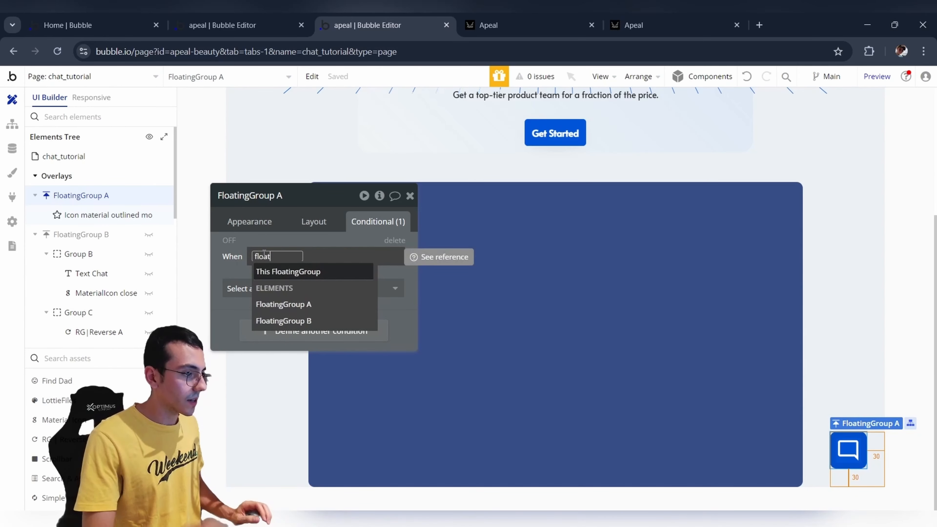
{"action": "left_click", "coordinate": [291, 320]}
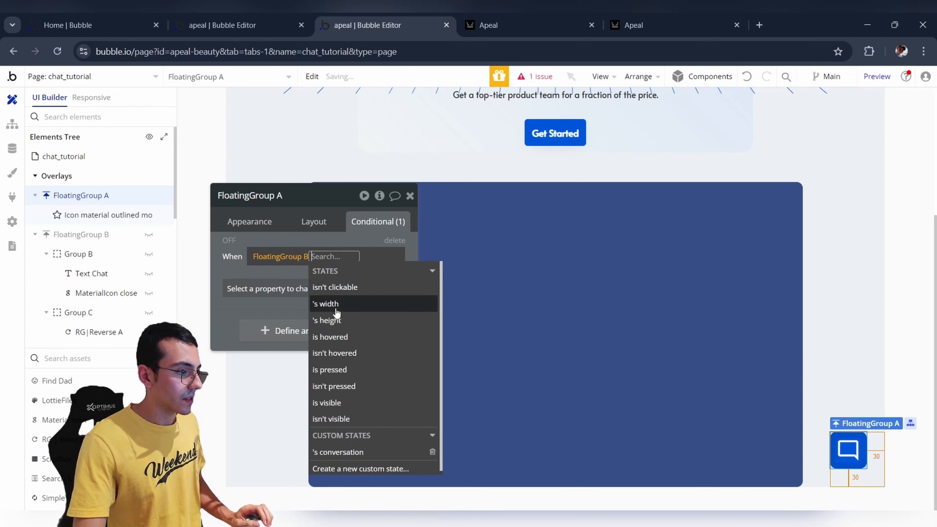
{"action": "left_click", "coordinate": [345, 402]}
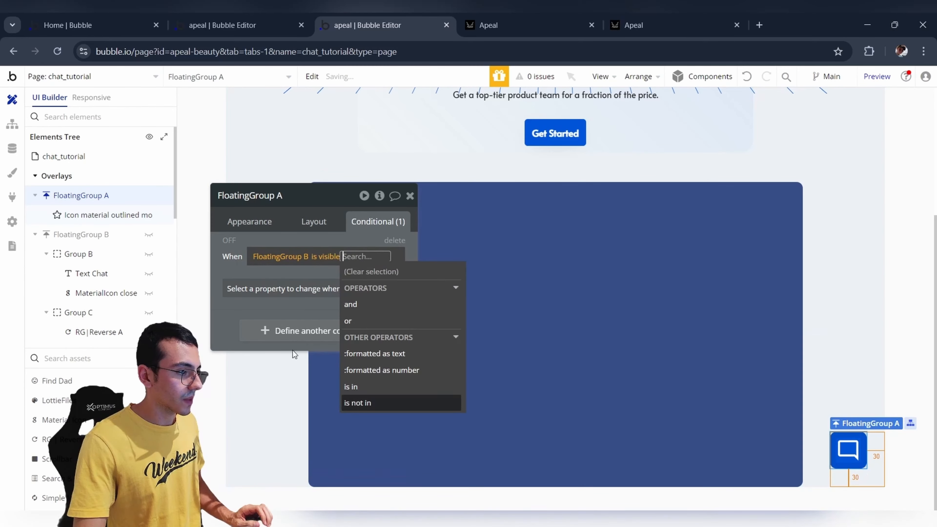
Add the This element is visible property to FloatingGroup A's condition, check its layout settings and close its properties.
{"action": "left_click", "coordinate": [280, 289]}
{"action": "left_click", "coordinate": [271, 327]}
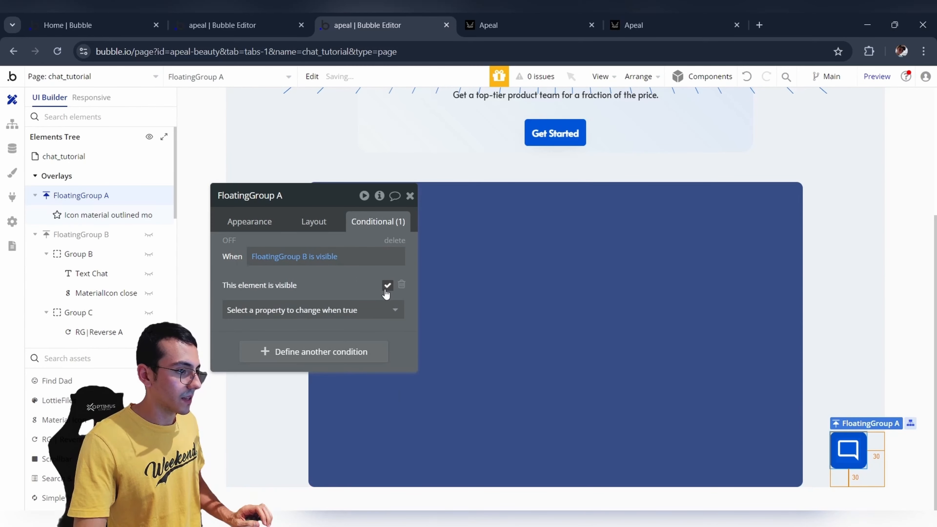
{"action": "left_click", "coordinate": [319, 226]}
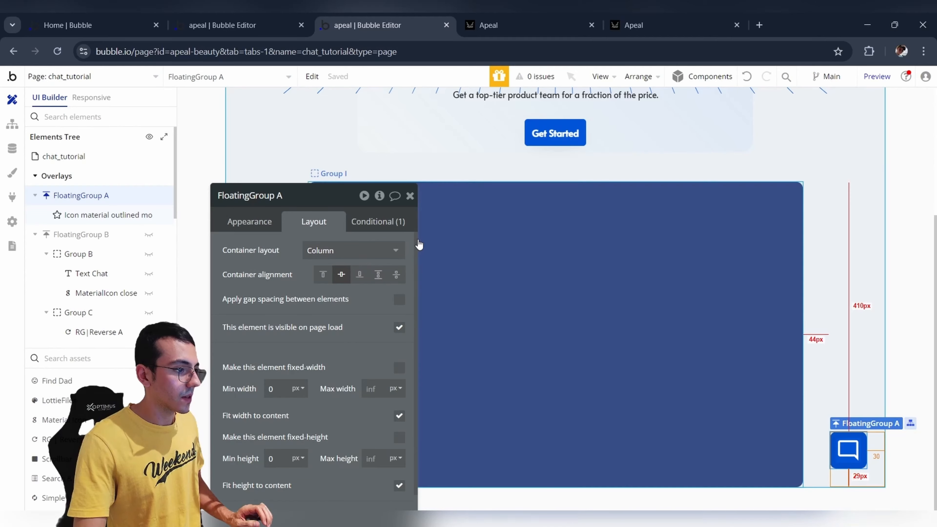
{"action": "left_click", "coordinate": [410, 195]}
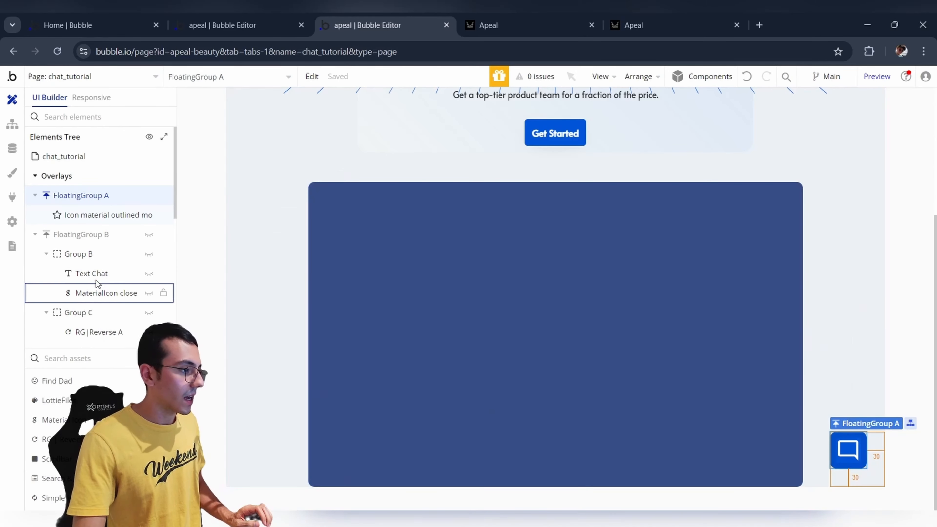
Show FloatingGroup B in the editor and create a click workflow for its close icon.
{"action": "left_click", "coordinate": [150, 236]}
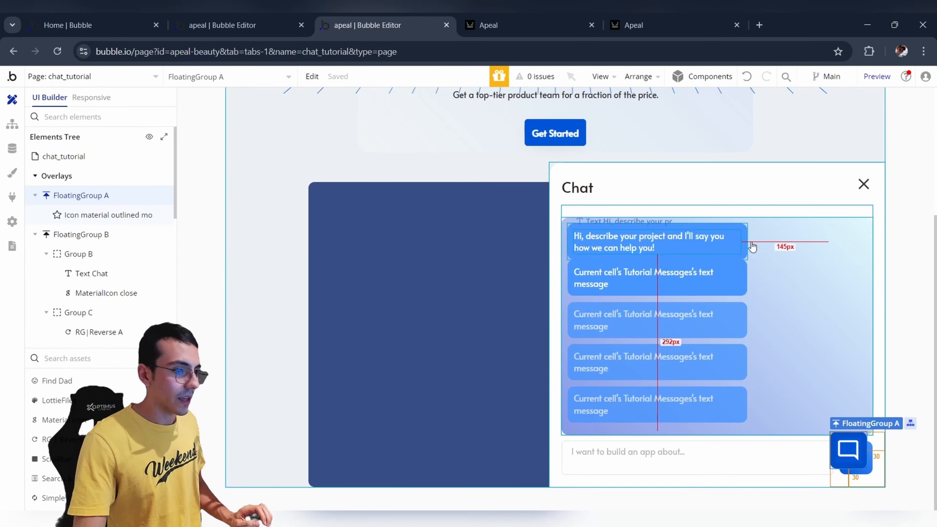
{"action": "double_click", "coordinate": [863, 184]}
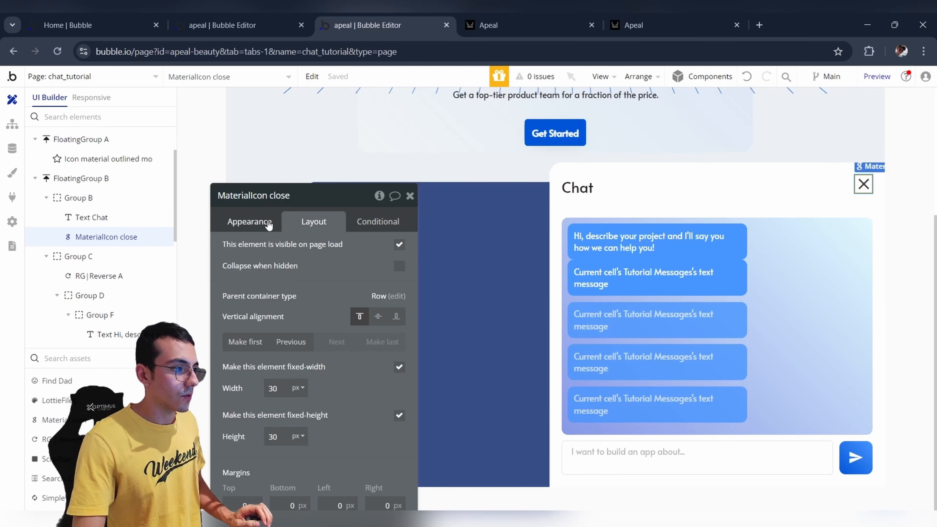
{"action": "left_click", "coordinate": [250, 221]}
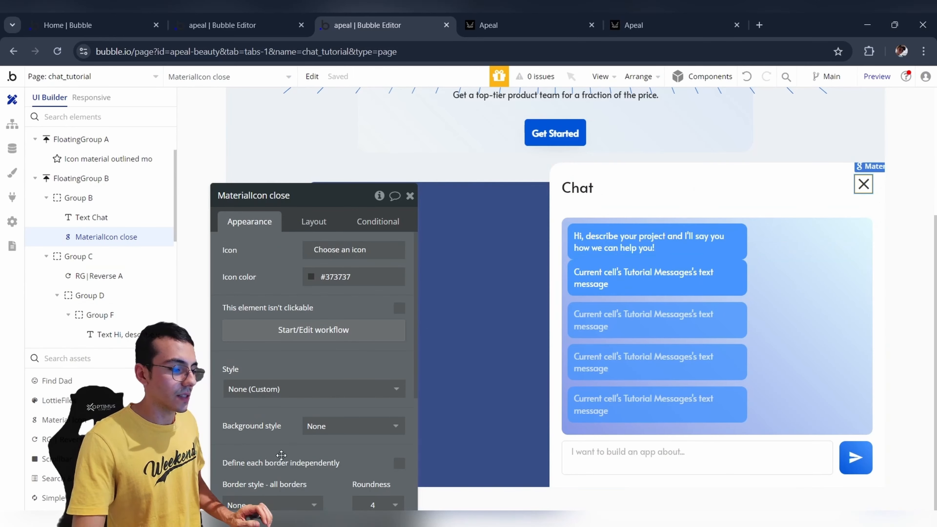
{"action": "left_click", "coordinate": [334, 338]}
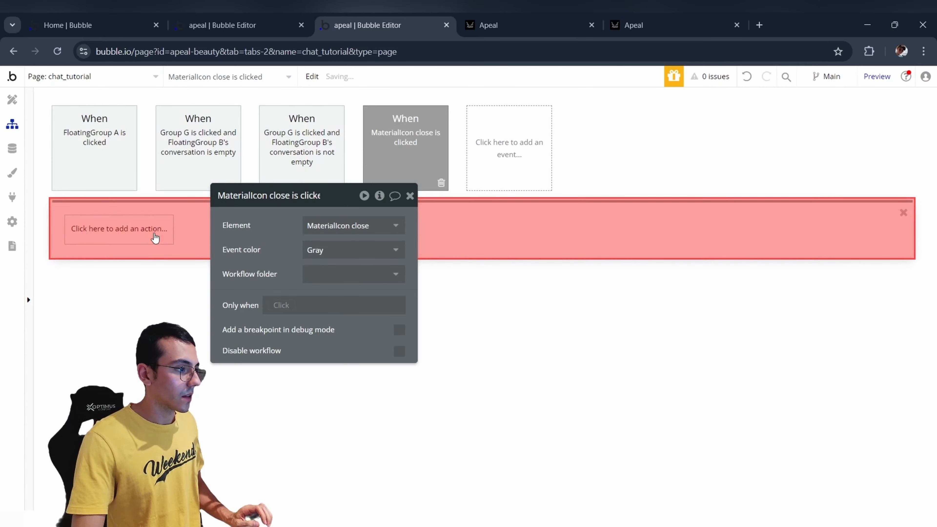
Add a Hide action for FloatingGroup B to the close icon's workflow and close the action's properties.
{"action": "left_click", "coordinate": [149, 234]}
{"action": "mouse_move", "coordinate": [118, 394]}
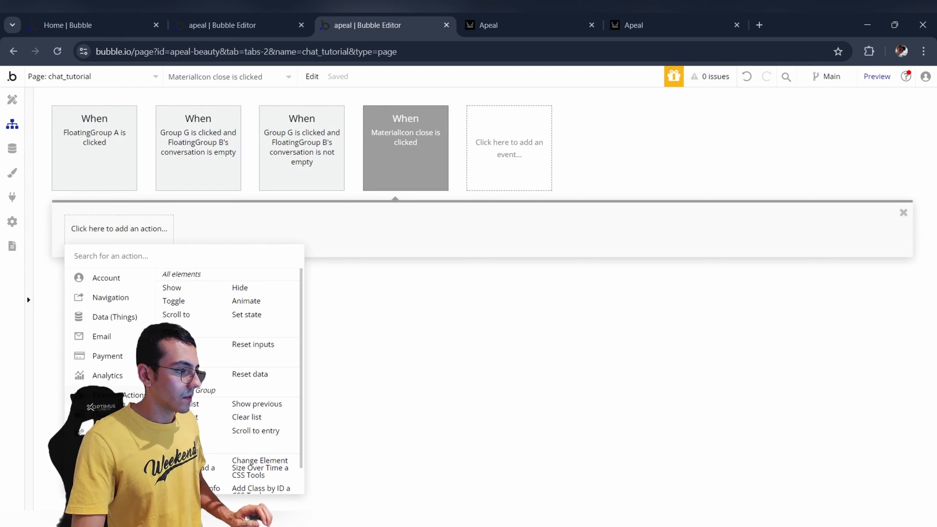
{"action": "left_click", "coordinate": [260, 290]}
{"action": "left_click", "coordinate": [334, 224]}
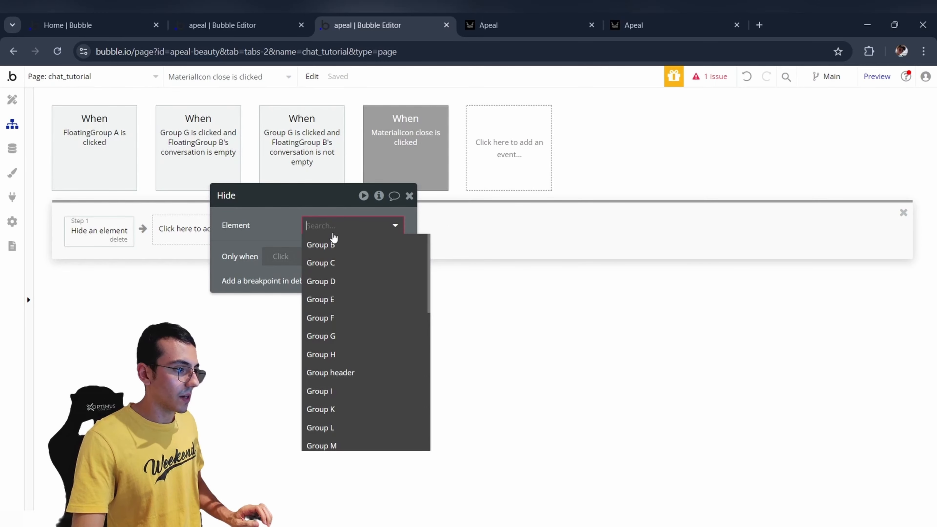
{"action": "type", "text": "float"}
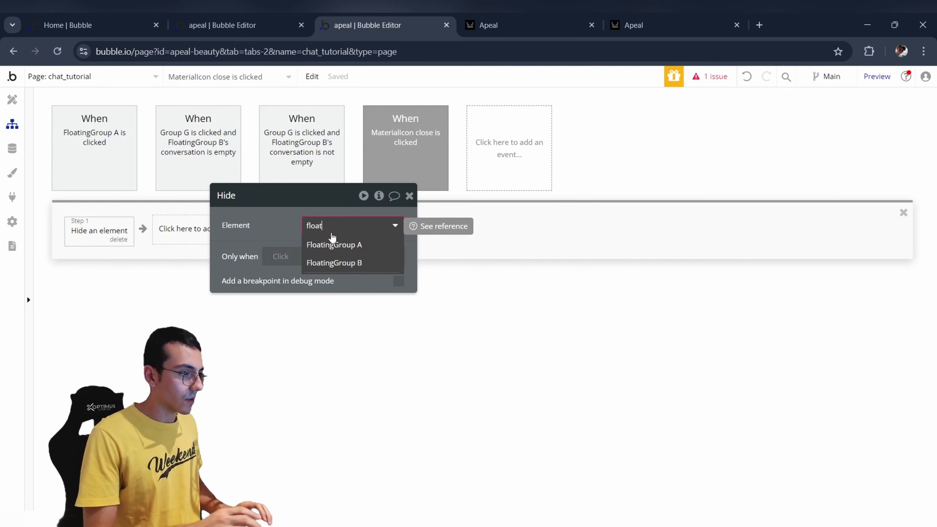
{"action": "left_click", "coordinate": [343, 262]}
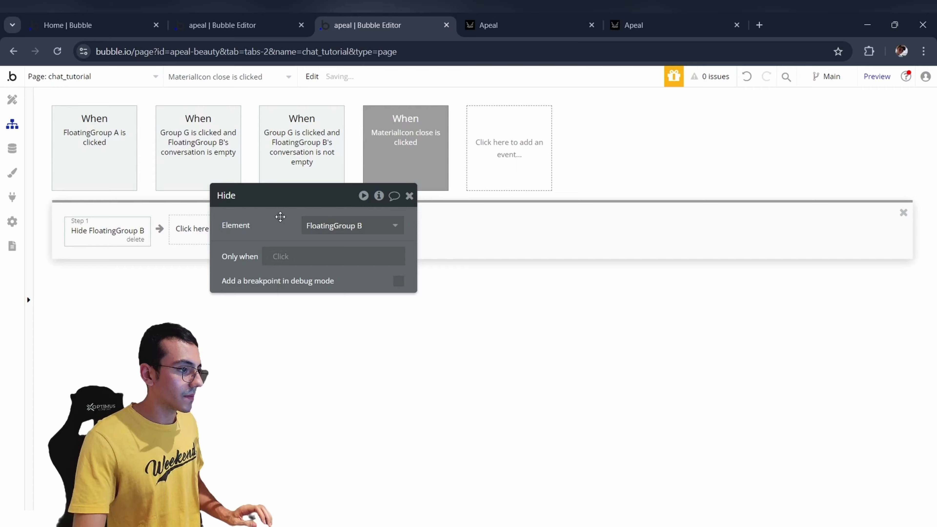
{"action": "left_click", "coordinate": [409, 196]}
Return to the page design, preview the page, open the chat and send the message "Hi how are you?".
{"action": "left_click", "coordinate": [12, 99]}
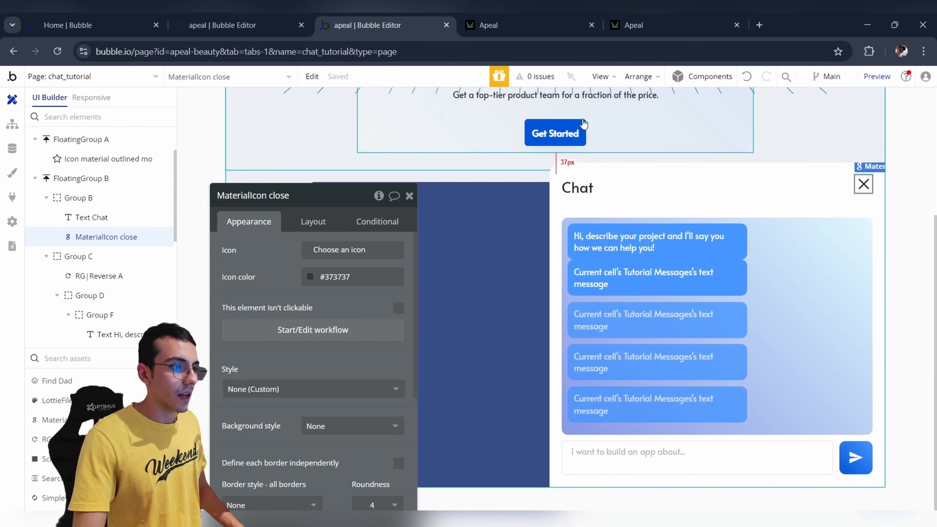
{"action": "left_click", "coordinate": [877, 76]}
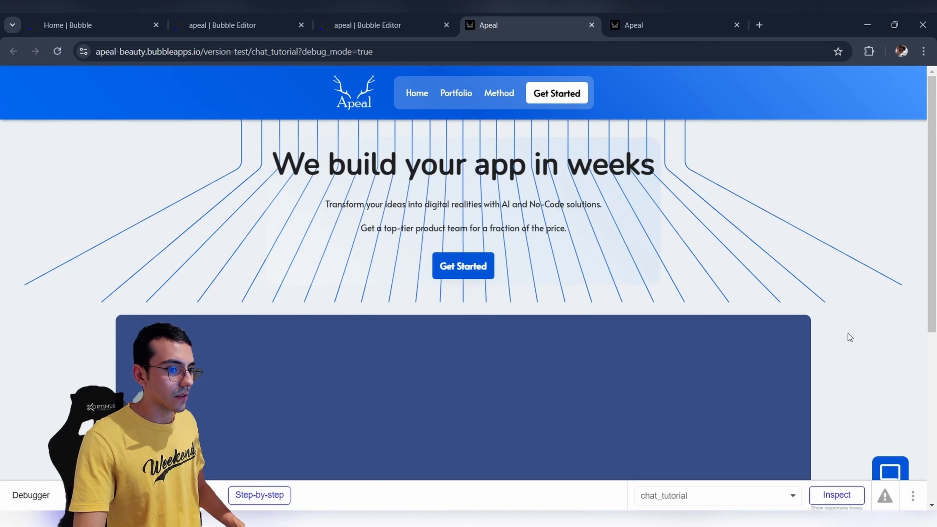
{"action": "left_click", "coordinate": [886, 467]}
{"action": "left_click", "coordinate": [766, 474]}
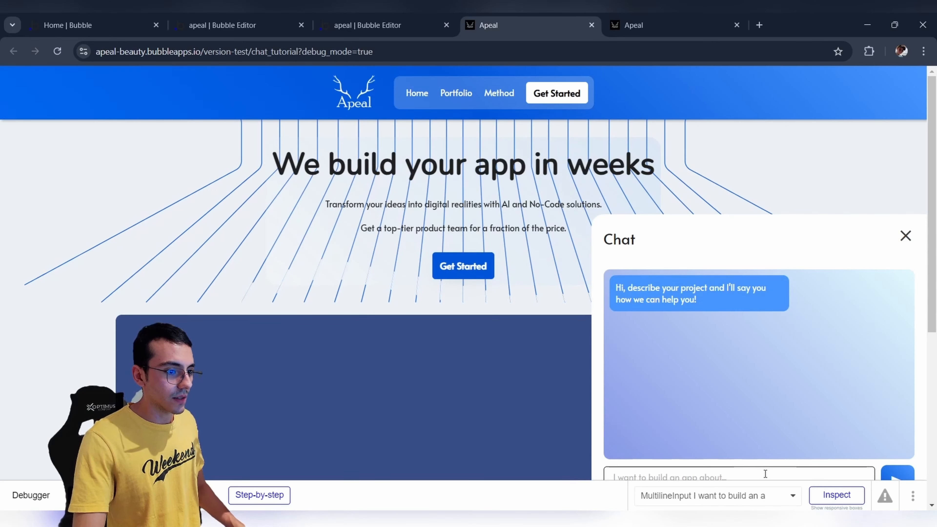
{"action": "type", "text": "Hi"}
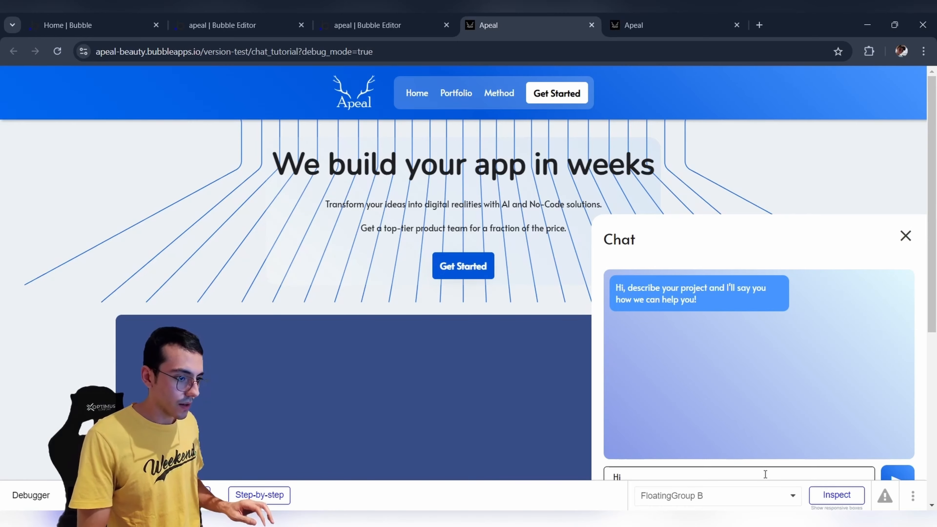
{"action": "type", "text": " how are you?"}
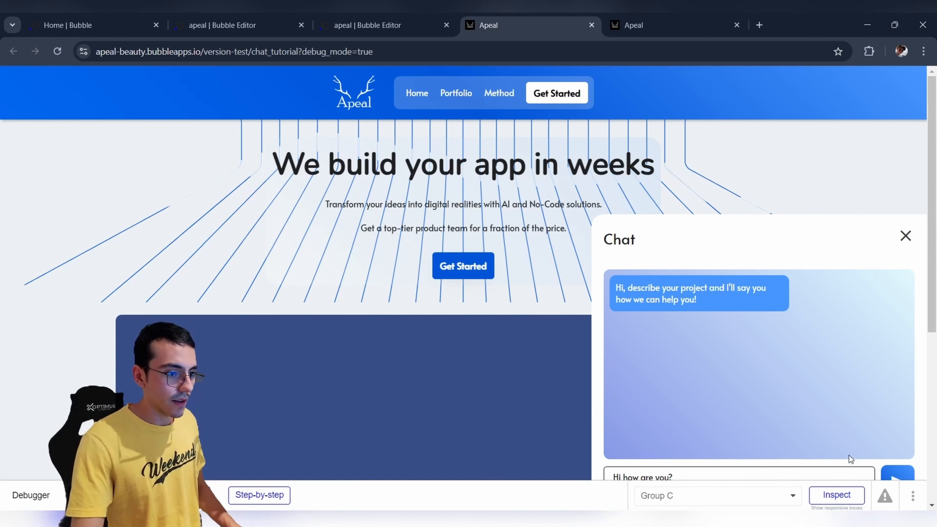
{"action": "left_click", "coordinate": [897, 473]}
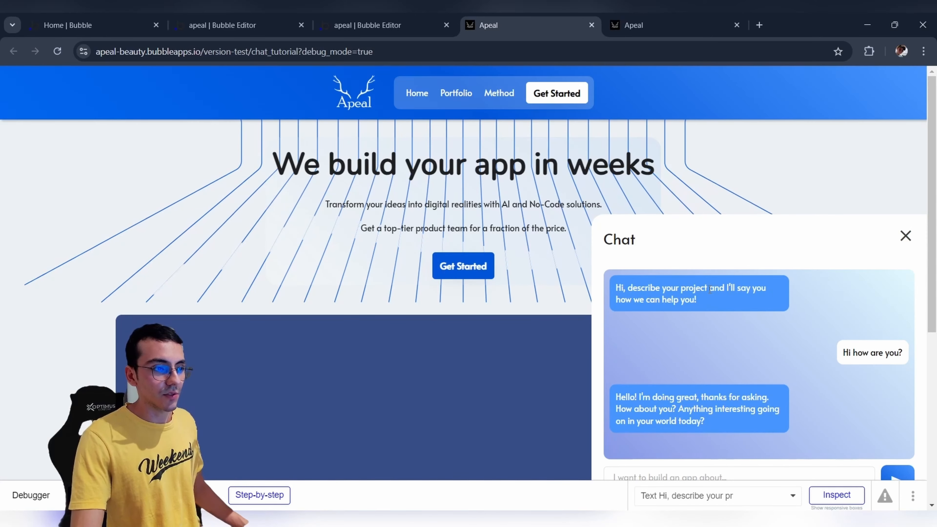
Back in the Bubble editor, make Group F, the welcome message bubble, collapse when hidden.
{"action": "left_click", "coordinate": [402, 23]}
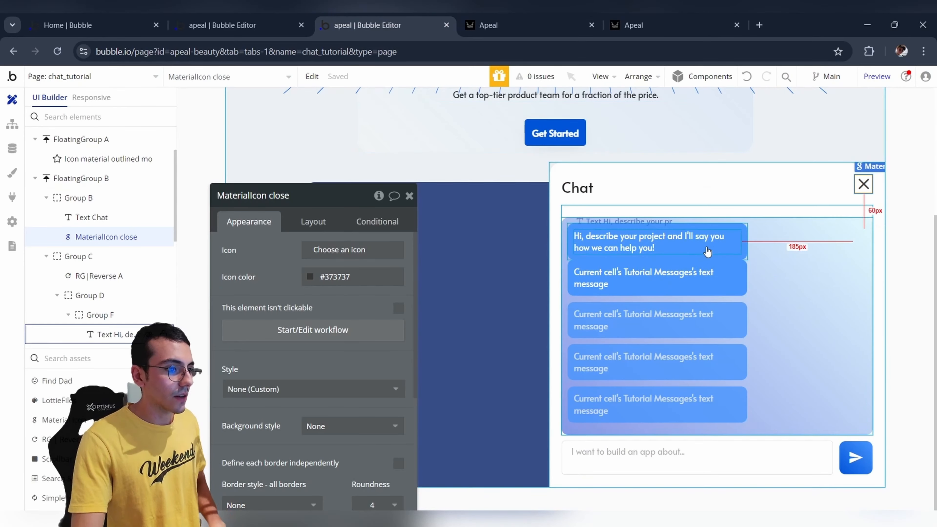
{"action": "left_click", "coordinate": [739, 252]}
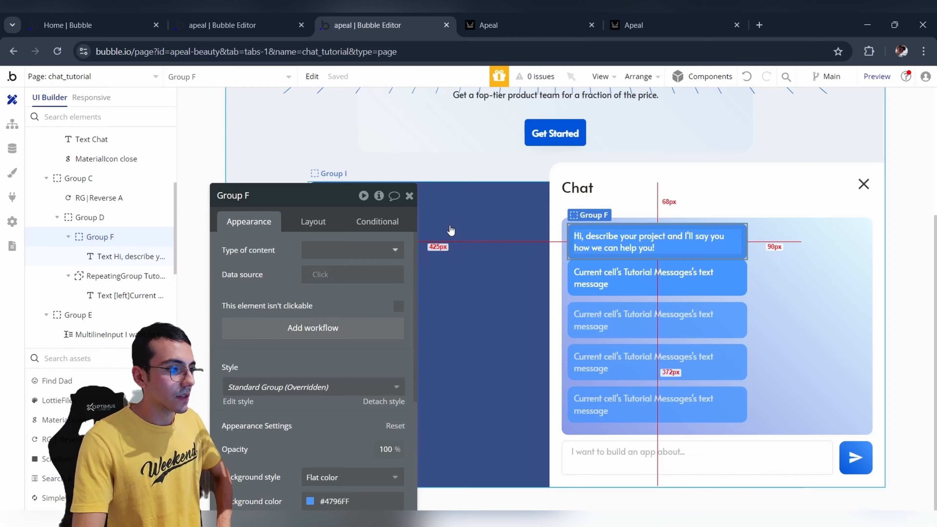
{"action": "left_click", "coordinate": [377, 221]}
{"action": "left_click", "coordinate": [313, 222]}
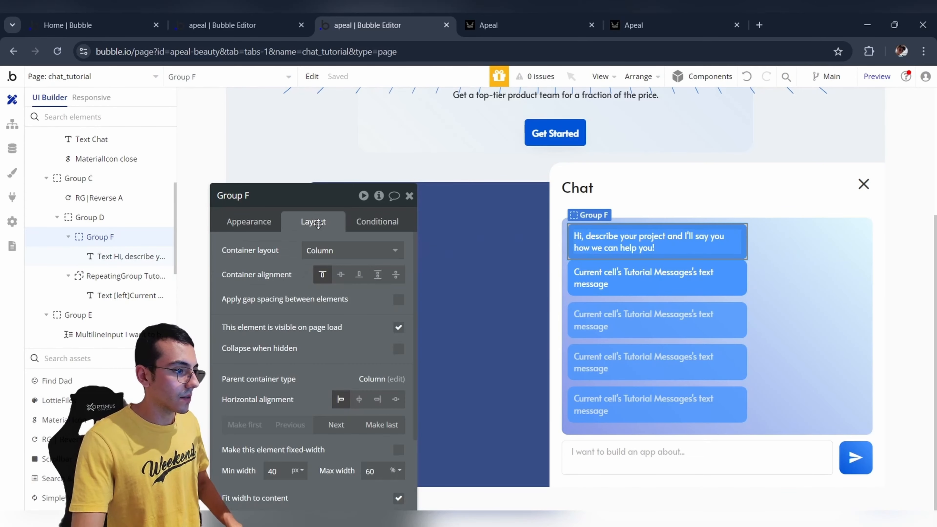
{"action": "left_click", "coordinate": [398, 348]}
Add a condition to Group F for when FloatingGroup B's conversation is not empty.
{"action": "left_click", "coordinate": [368, 221]}
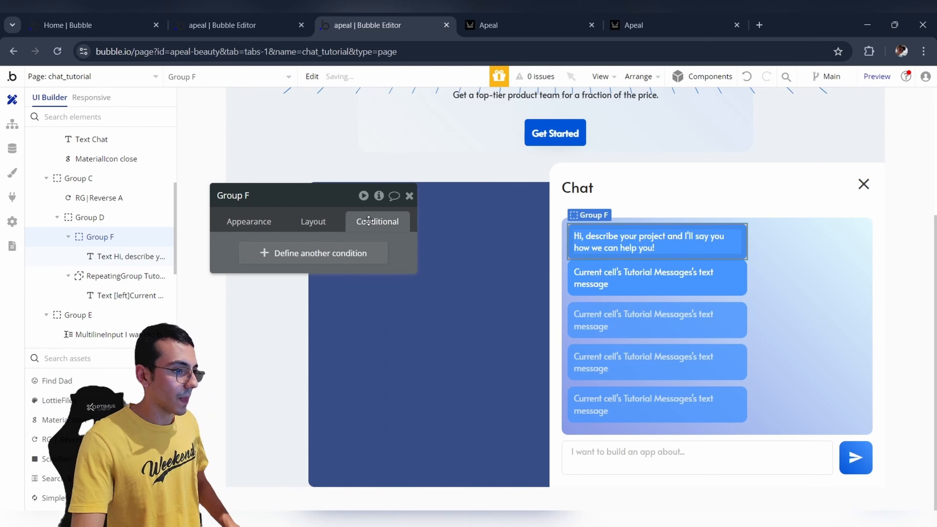
{"action": "left_click", "coordinate": [373, 254]}
{"action": "type", "text": "float"}
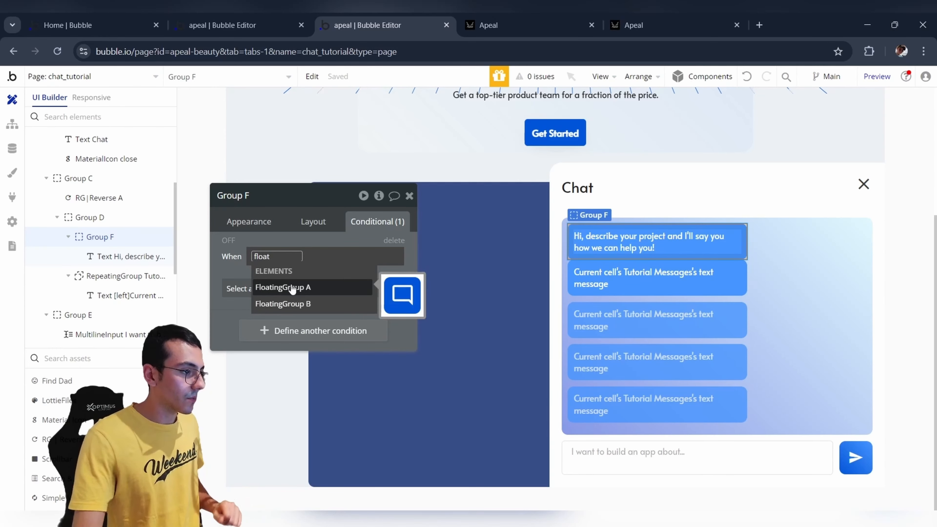
{"action": "left_click", "coordinate": [291, 303]}
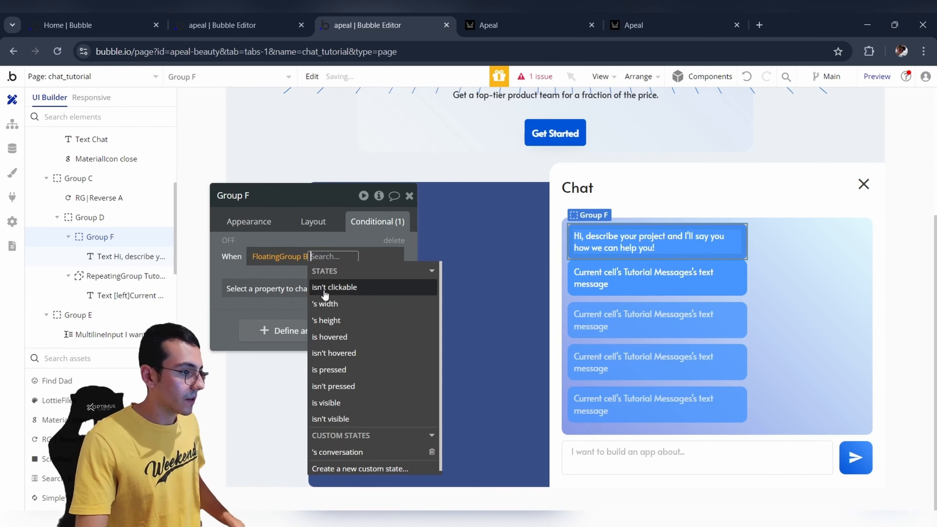
{"action": "left_click", "coordinate": [349, 450]}
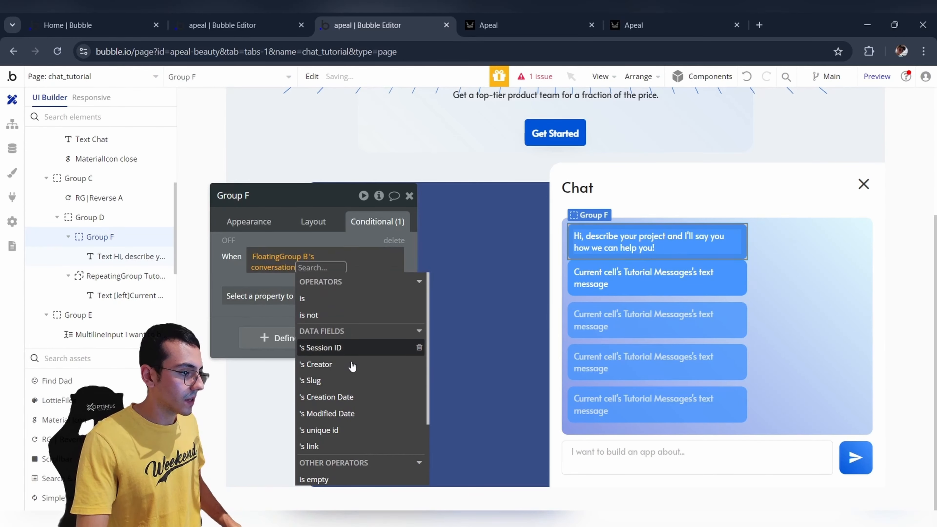
{"action": "scroll", "coordinate": [335, 424], "scroll_direction": "down", "scroll_amount": 2}
{"action": "left_click", "coordinate": [331, 410]}
Add the This element is visible property to Group F's condition and leave it unchecked.
{"action": "left_click", "coordinate": [258, 297]}
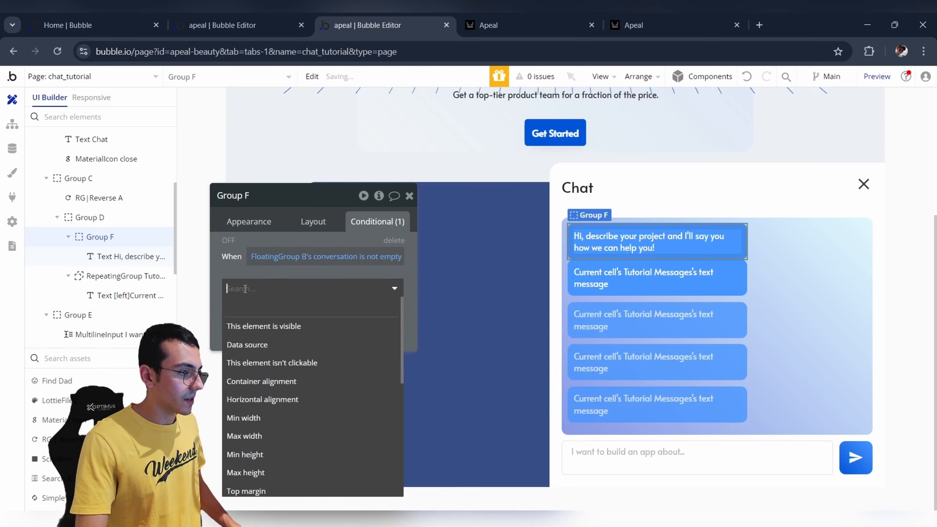
{"action": "left_click", "coordinate": [285, 318]}
{"action": "left_click", "coordinate": [386, 285]}
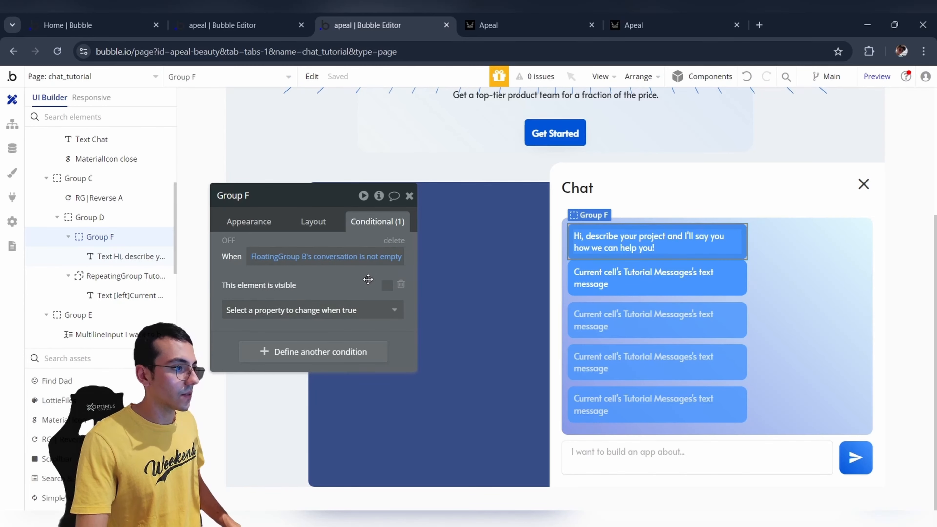
Reload the page preview, open the chat and send "Hi" to test the welcome message's condition.
{"action": "left_click", "coordinate": [524, 25]}
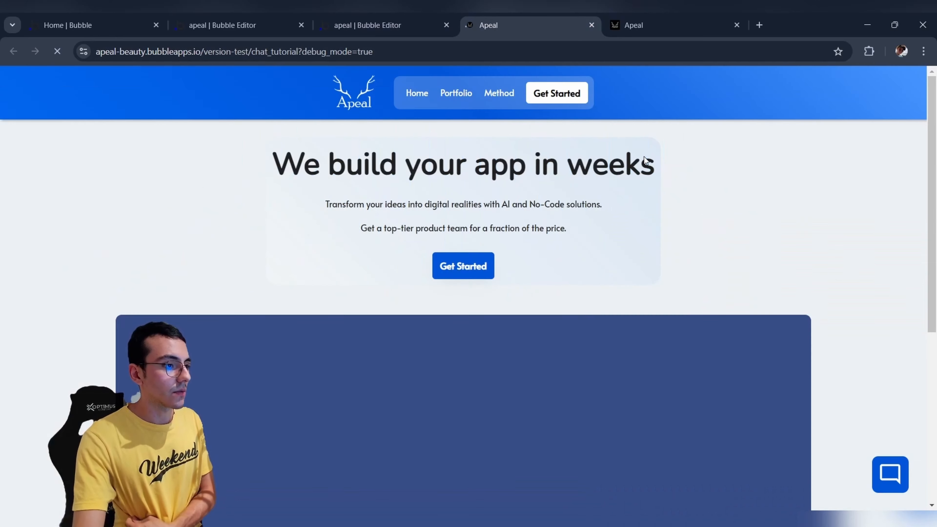
{"action": "left_click", "coordinate": [897, 465]}
{"action": "left_click", "coordinate": [769, 476]}
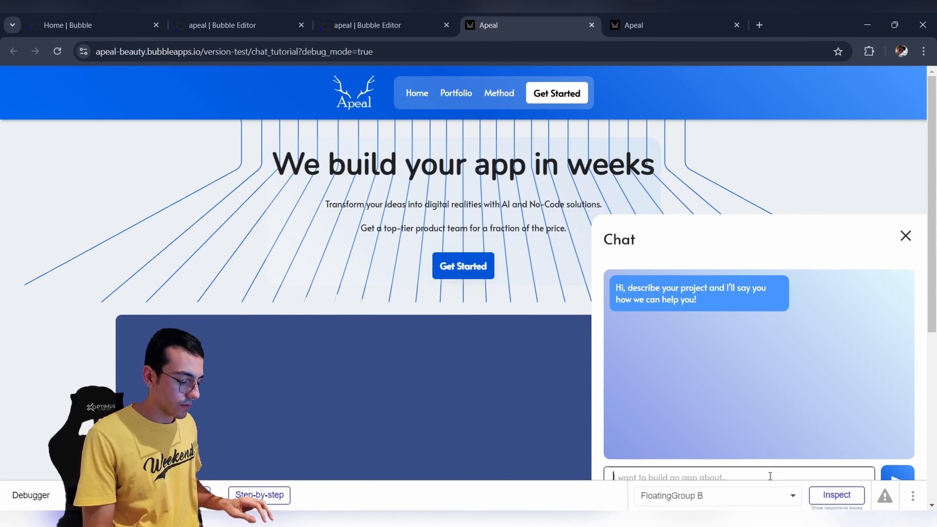
{"action": "type", "text": "Hi"}
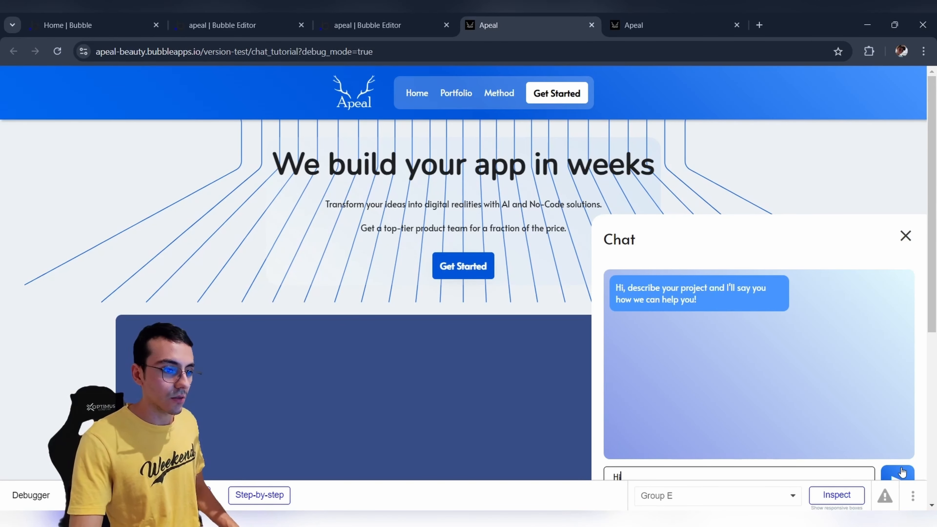
{"action": "left_click", "coordinate": [901, 471]}
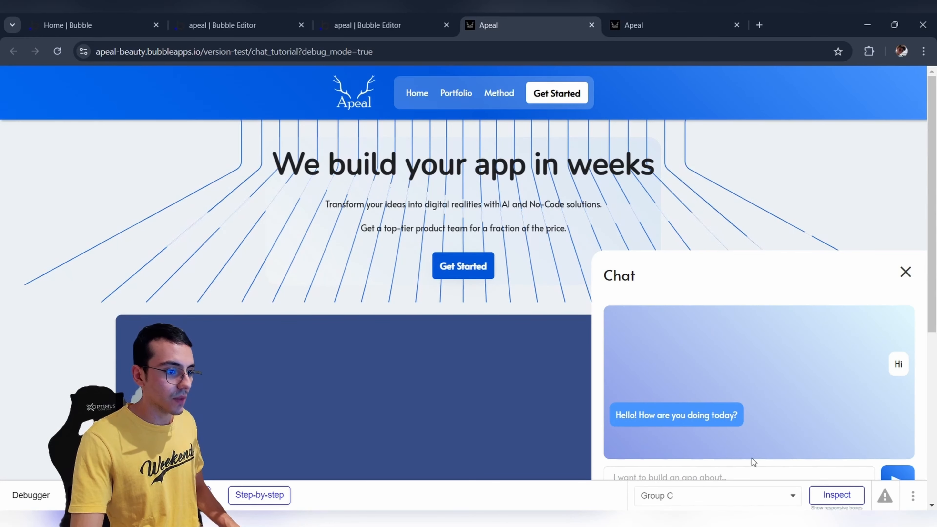
Check the chat design in the editor, then switch to the published Apeal site and open its chat.
{"action": "left_click", "coordinate": [375, 25]}
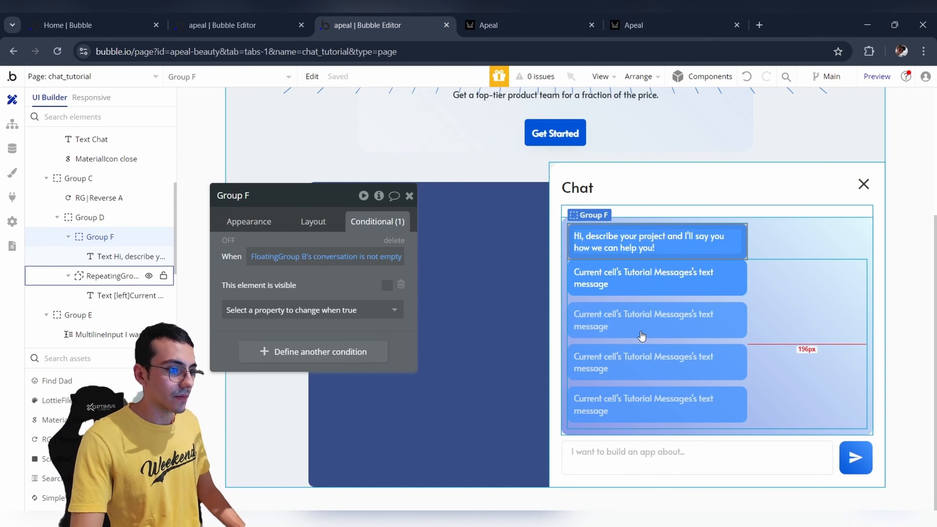
{"action": "key", "text": "ctrl+Tab"}
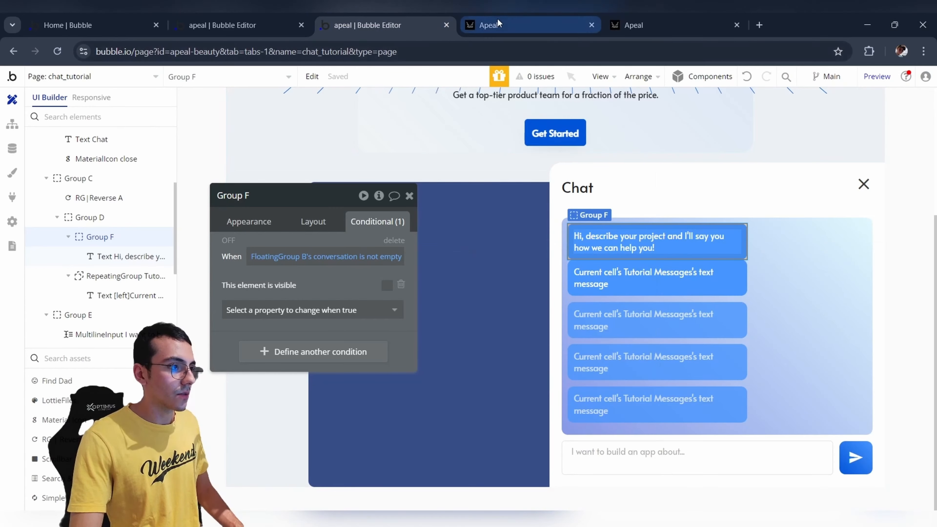
{"action": "left_click", "coordinate": [660, 25]}
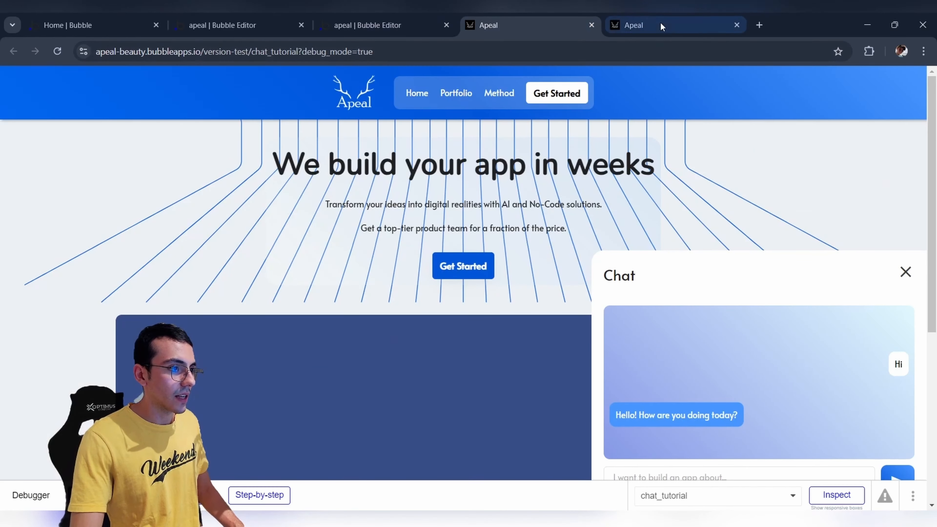
{"action": "left_click", "coordinate": [900, 480]}
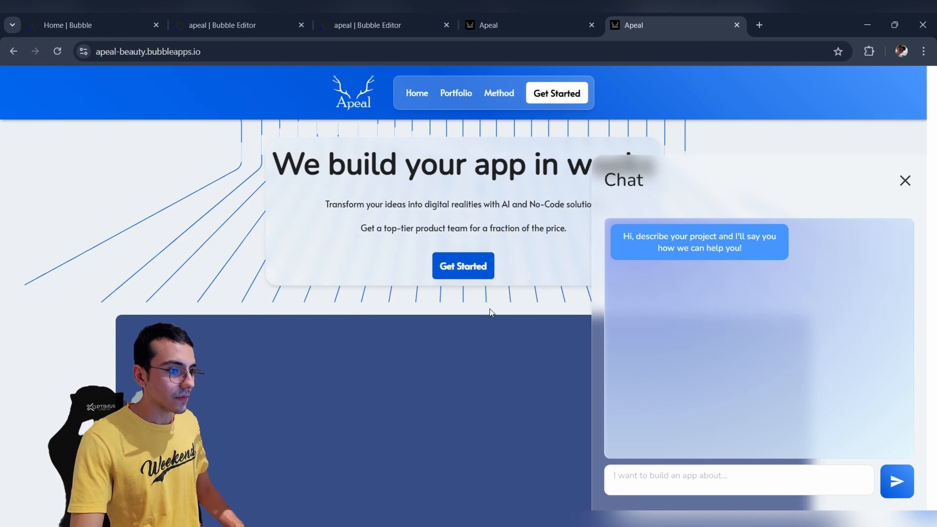
{"action": "scroll", "coordinate": [538, 349], "scroll_direction": "down", "scroll_amount": 3}
{"action": "scroll", "coordinate": [540, 350], "scroll_direction": "up", "scroll_amount": 3}
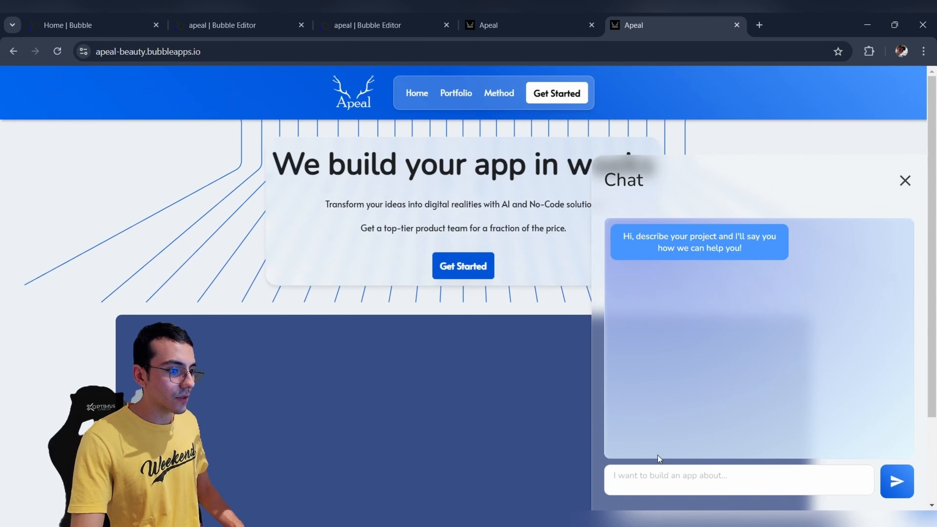
Send "Hi" in the published site's chat and switch back to the chat_tutorial preview.
{"action": "left_click", "coordinate": [668, 478]}
{"action": "type", "text": "Hi"}
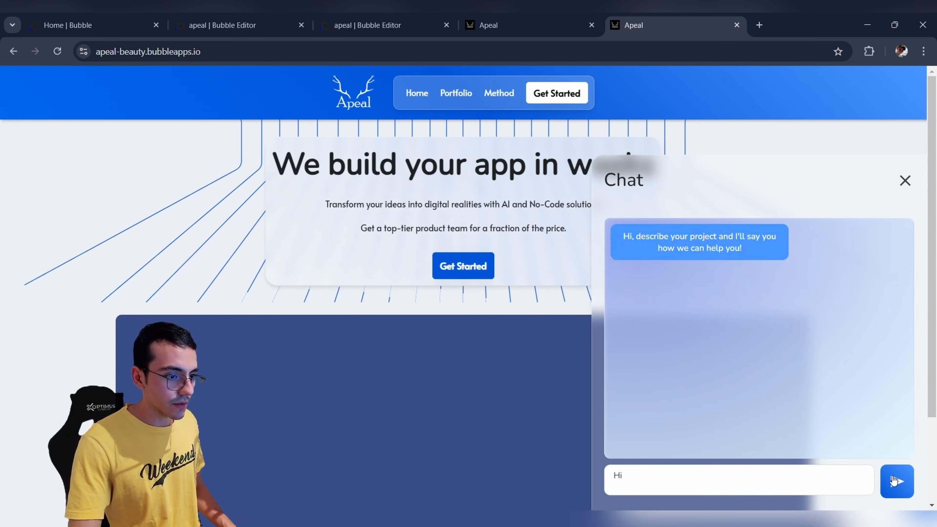
{"action": "left_click", "coordinate": [897, 481]}
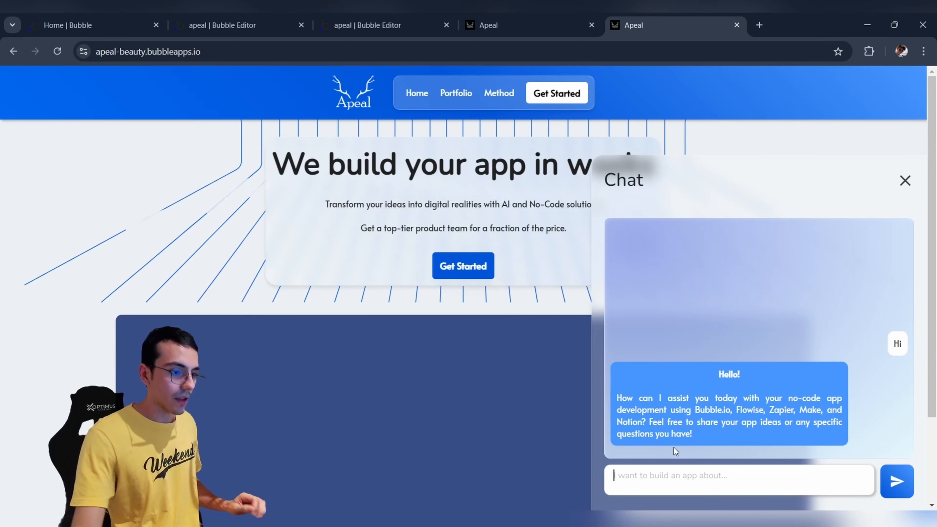
{"action": "left_click", "coordinate": [488, 23]}
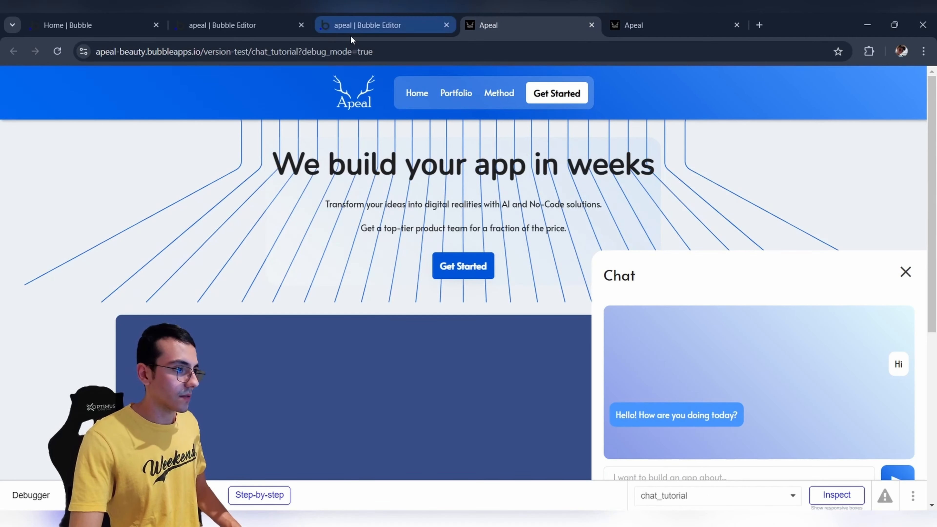
Switch to the chat_tutorial editor and review the CSS Tools plugin's description among the installed plugins.
{"action": "left_click", "coordinate": [366, 25]}
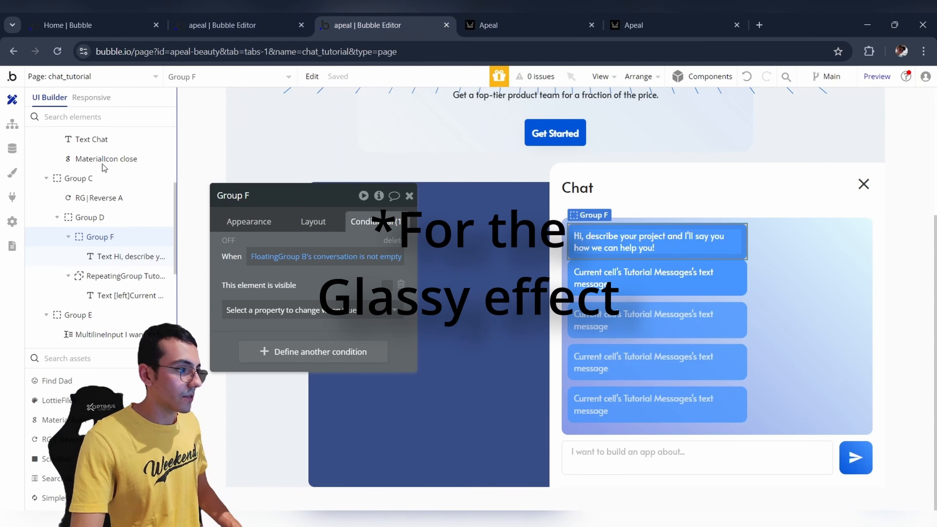
{"action": "left_click", "coordinate": [12, 197]}
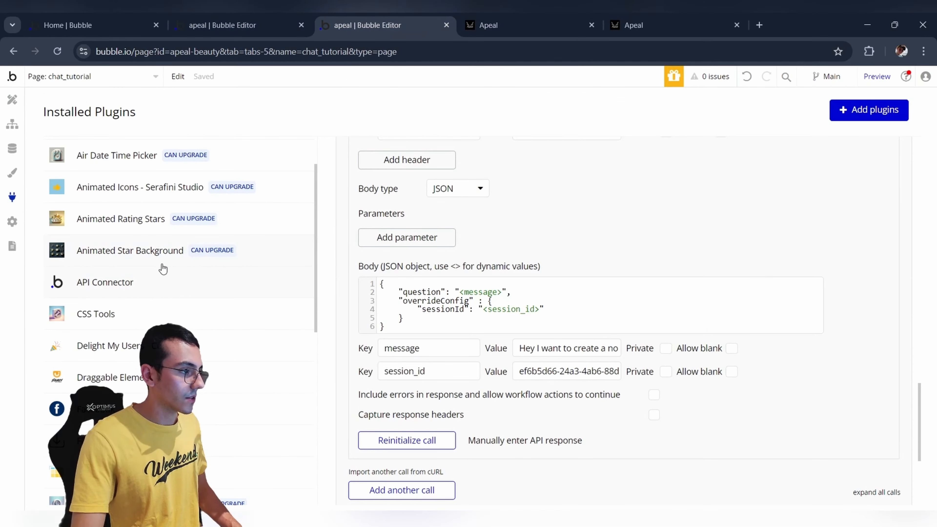
{"action": "left_click", "coordinate": [123, 314]}
{"action": "scroll", "coordinate": [643, 181], "scroll_direction": "down", "scroll_amount": 5}
{"action": "scroll", "coordinate": [682, 274], "scroll_direction": "up", "scroll_amount": 10}
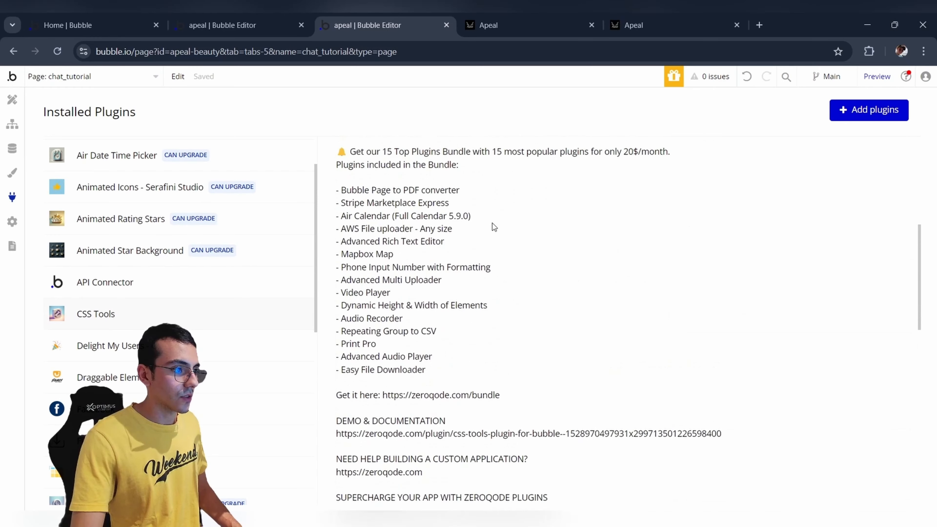
{"action": "scroll", "coordinate": [479, 221], "scroll_direction": "up", "scroll_amount": 6}
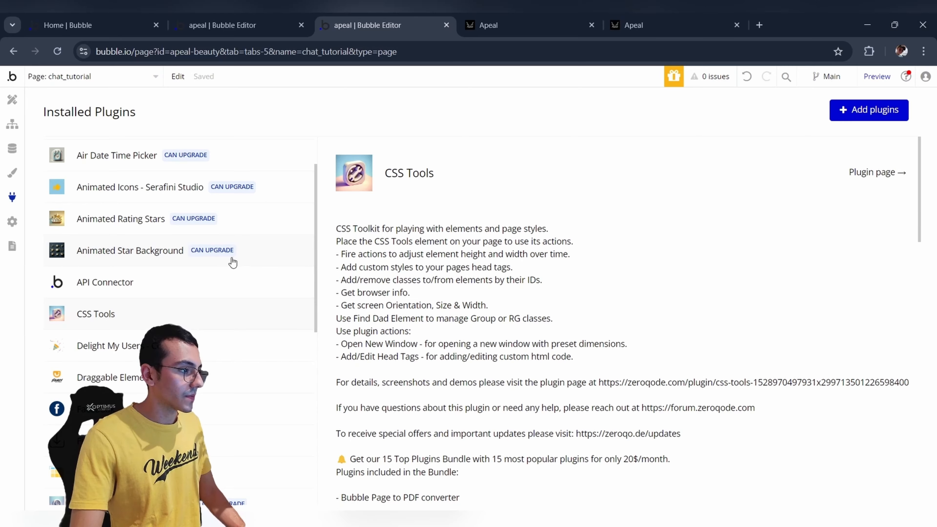
{"action": "scroll", "coordinate": [209, 328], "scroll_direction": "down", "scroll_amount": 10}
{"action": "left_click", "coordinate": [107, 255]}
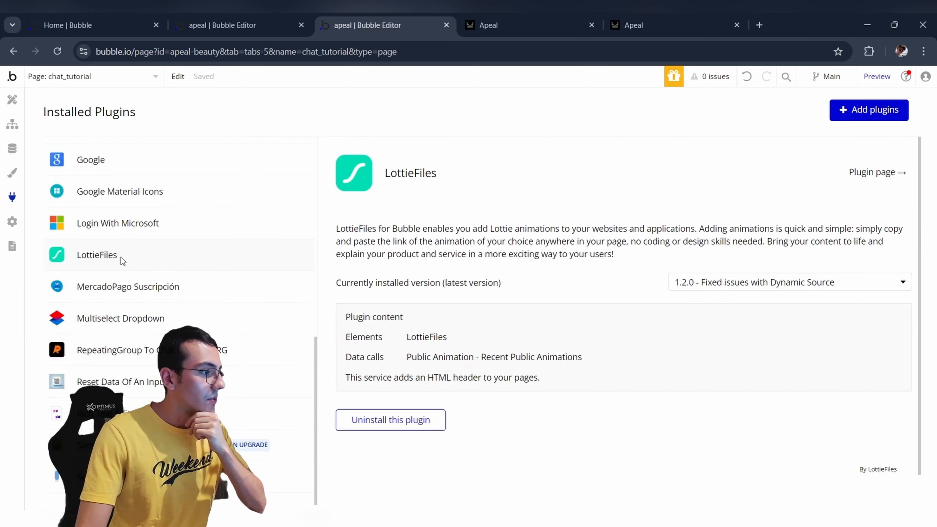
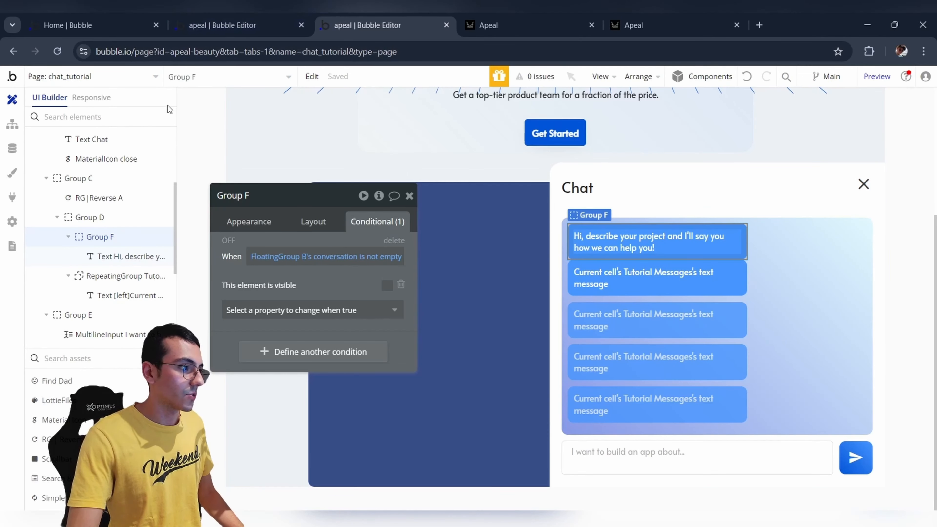
Add a Page is loaded event to the chat_tutorial page's workflows.
{"action": "left_click", "coordinate": [3, 127]}
{"action": "left_click", "coordinate": [508, 157]}
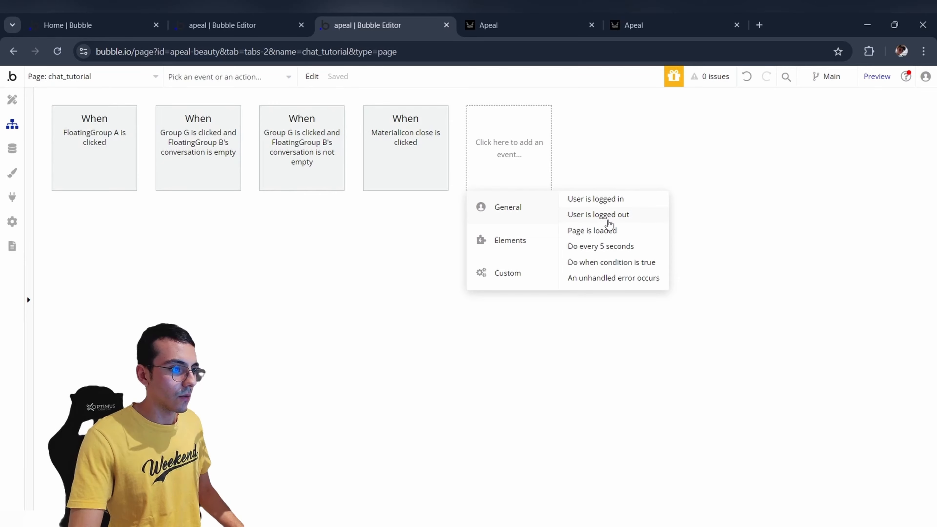
{"action": "left_click", "coordinate": [607, 230]}
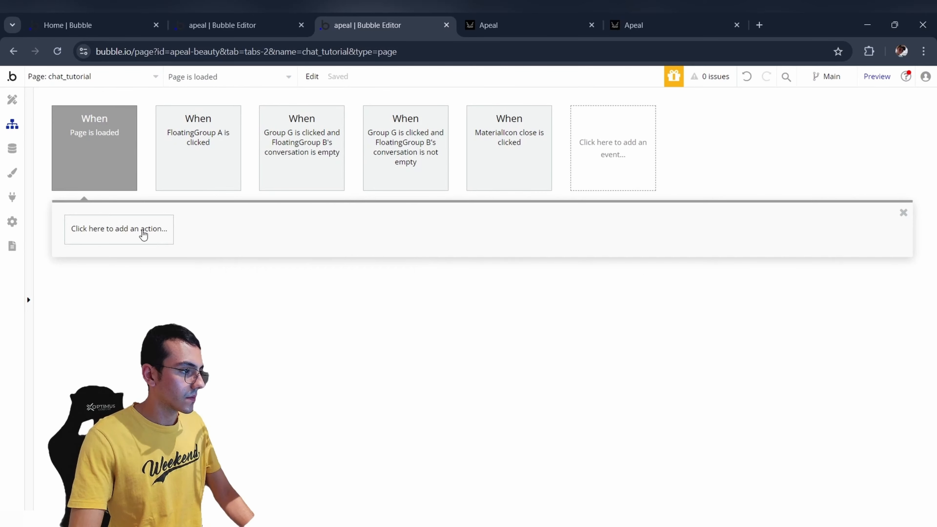
Add an Add/Edit Head Tags action to the Page is loaded event and clear its default Custom Header script.
{"action": "left_click", "coordinate": [94, 231]}
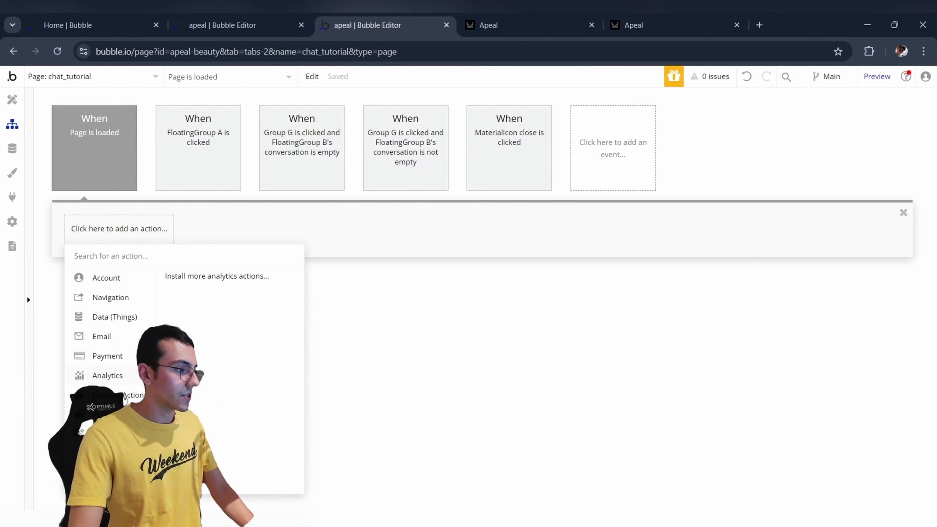
{"action": "mouse_move", "coordinate": [107, 414]}
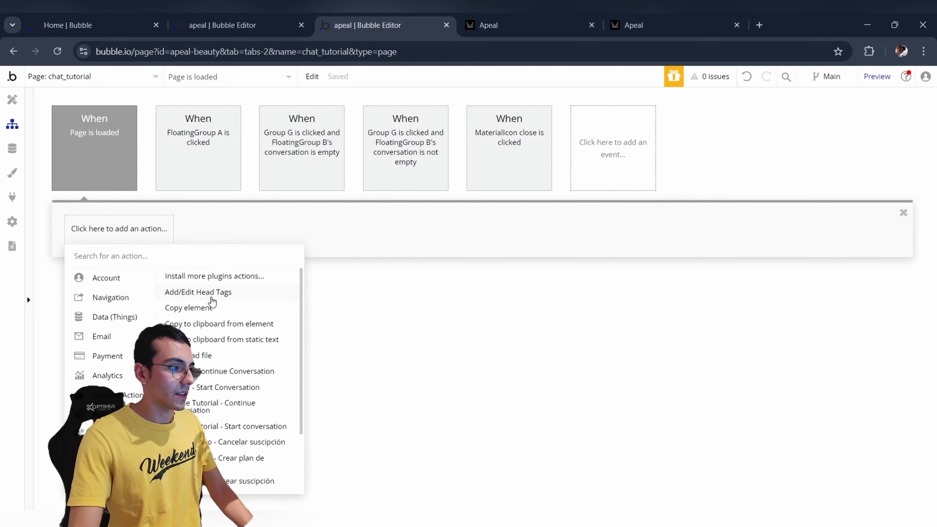
{"action": "left_click", "coordinate": [212, 295]}
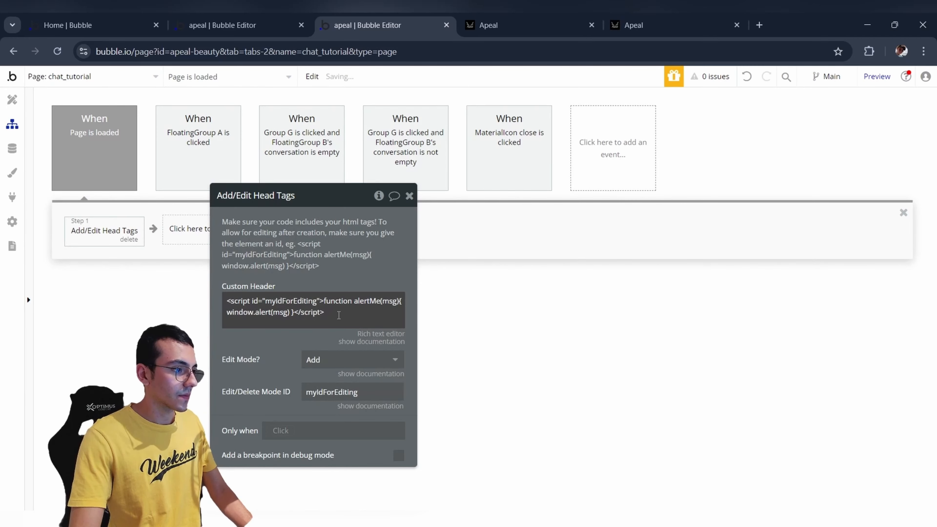
{"action": "triple_click", "coordinate": [339, 314]}
{"action": "key", "text": "BackSpace"}
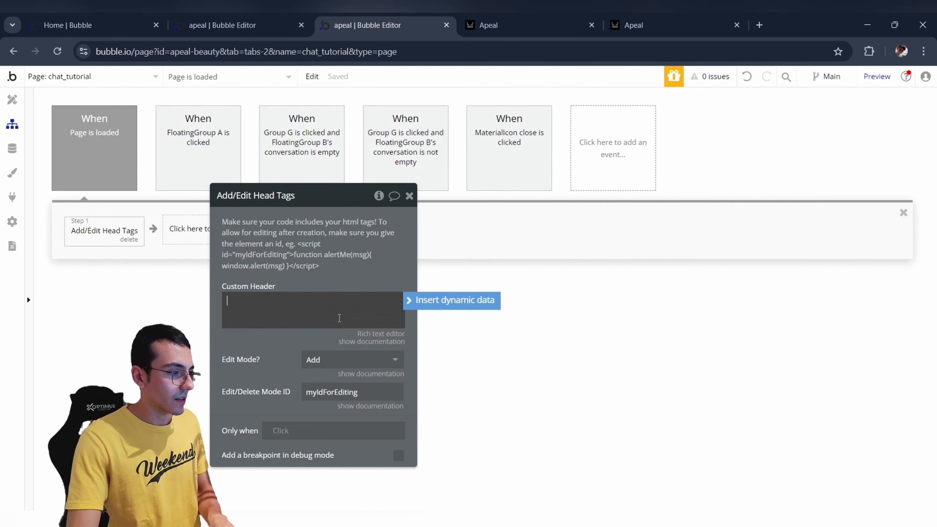
{"action": "left_click", "coordinate": [255, 349]}
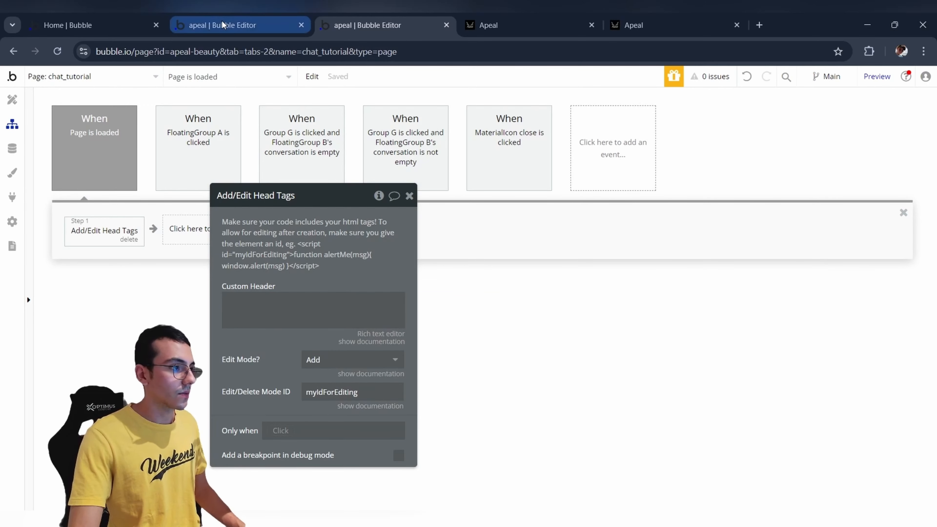
Copy the whole glass-effect style code from the Add/Edit Head Tags action in the index page's Page is loaded workflow.
{"action": "left_click", "coordinate": [236, 25]}
{"action": "left_click", "coordinate": [94, 159]}
{"action": "left_click", "coordinate": [121, 236]}
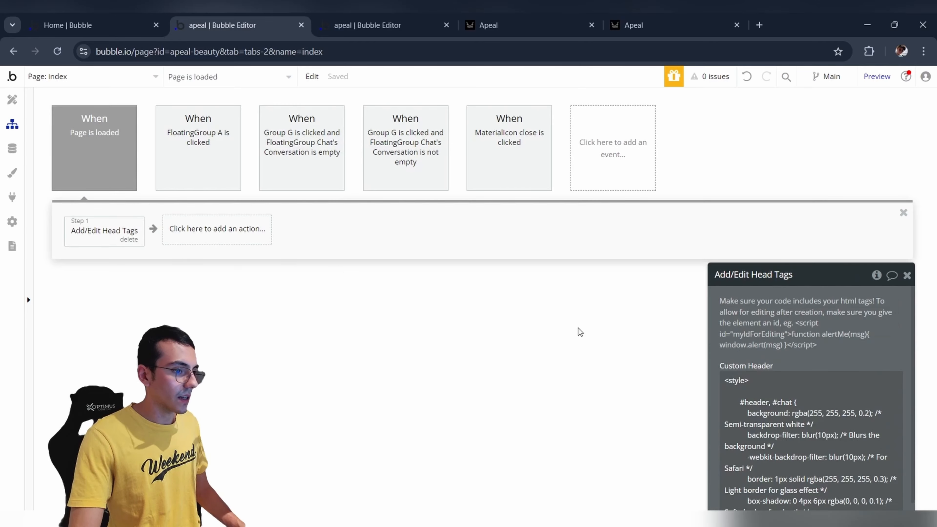
{"action": "left_click_drag", "start_coordinate": [771, 354], "coordinate": [604, 189]}
{"action": "left_click", "coordinate": [604, 214]}
{"action": "key", "text": "ctrl+a"}
{"action": "scroll", "coordinate": [613, 286], "scroll_direction": "down", "scroll_amount": 3}
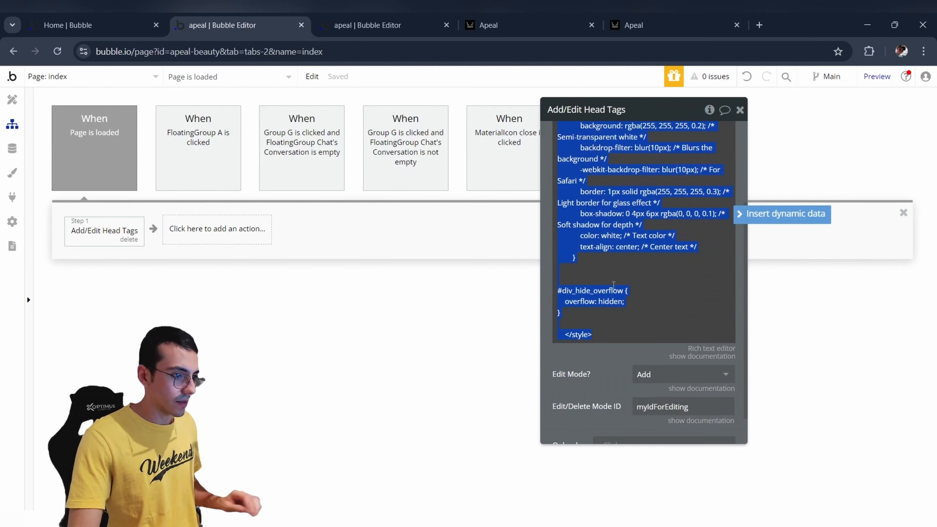
{"action": "scroll", "coordinate": [613, 293], "scroll_direction": "up", "scroll_amount": 3}
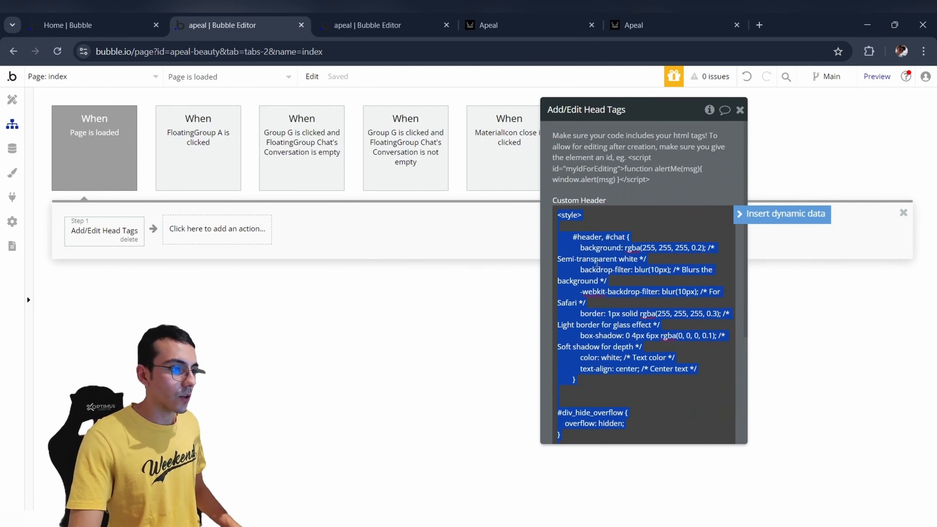
{"action": "key", "text": "ctrl+c"}
Paste the copied style code into the Custom Header of the chat_tutorial page's Add/Edit Head Tags action.
{"action": "left_click", "coordinate": [366, 25]}
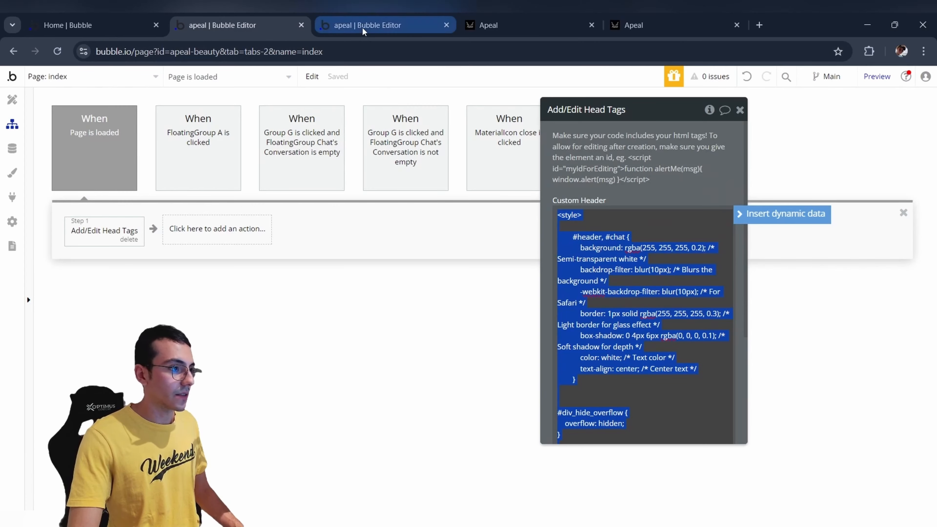
{"action": "left_click", "coordinate": [264, 318]}
{"action": "key", "text": "ctrl+v"}
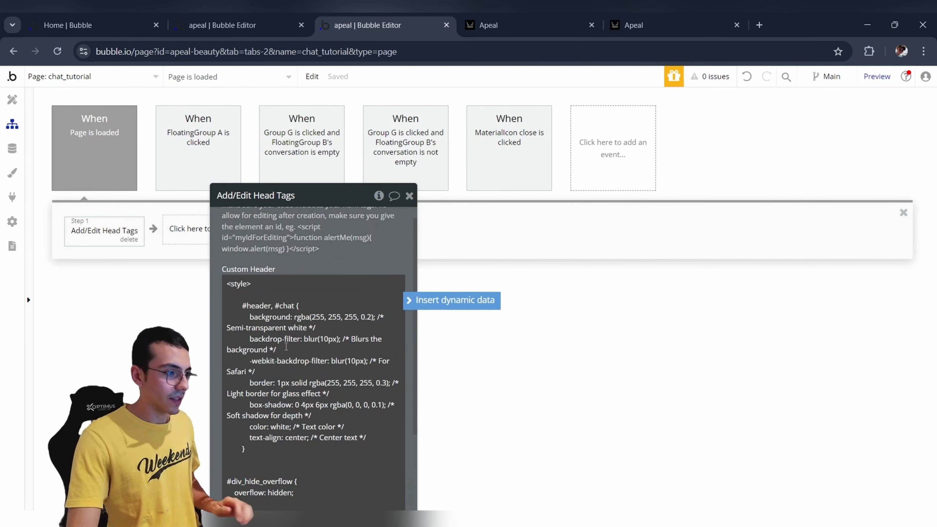
{"action": "scroll", "coordinate": [329, 287], "scroll_direction": "down", "scroll_amount": 2}
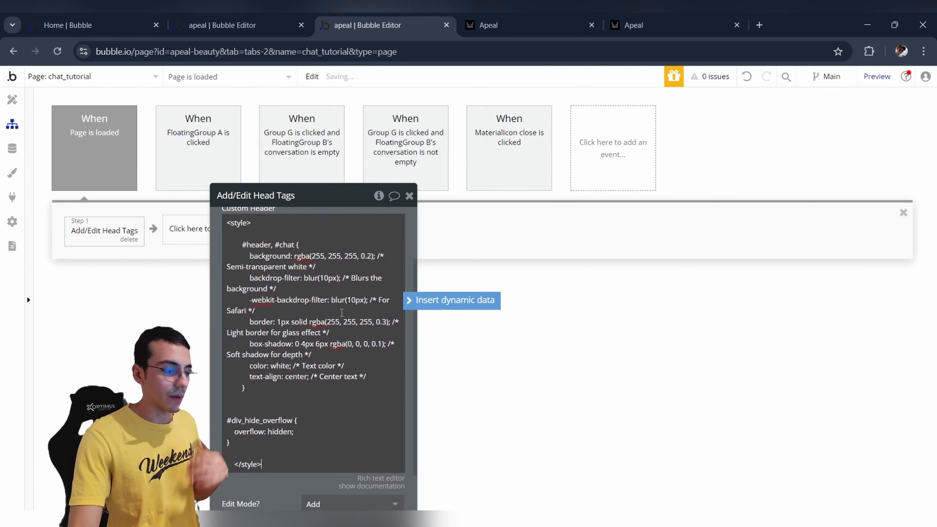
{"action": "left_click", "coordinate": [270, 482]}
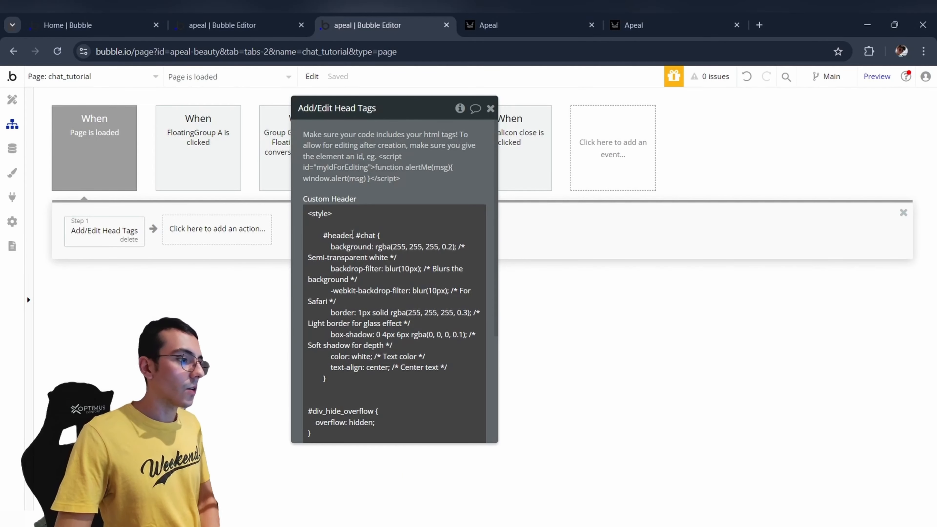
Give FloatingGroup B and Group D the ID Attribute chat, matching the #chat selector in the style code.
{"action": "left_click_drag", "start_coordinate": [353, 234], "coordinate": [371, 240]}
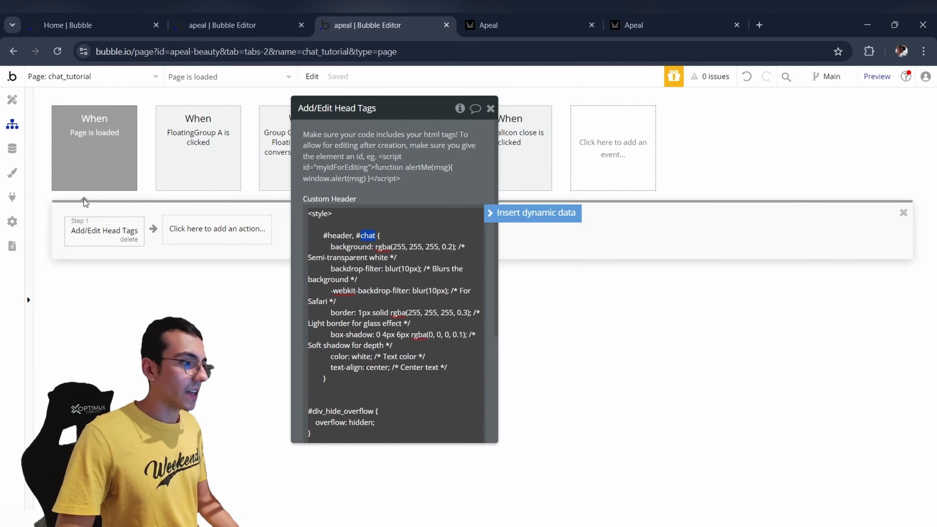
{"action": "left_click", "coordinate": [12, 100]}
{"action": "scroll", "coordinate": [431, 452], "scroll_direction": "down", "scroll_amount": 10}
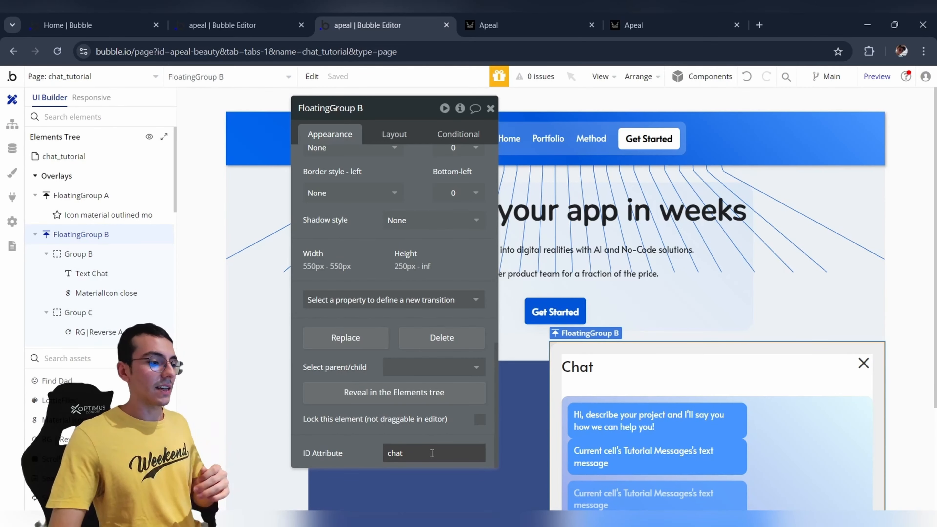
{"action": "left_click", "coordinate": [432, 452]}
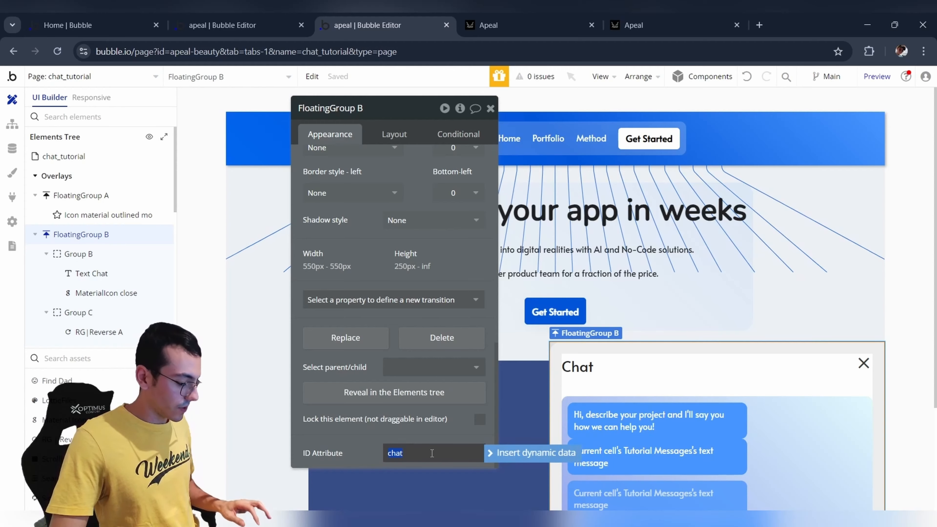
{"action": "left_click", "coordinate": [353, 436]}
{"action": "left_click", "coordinate": [818, 411]}
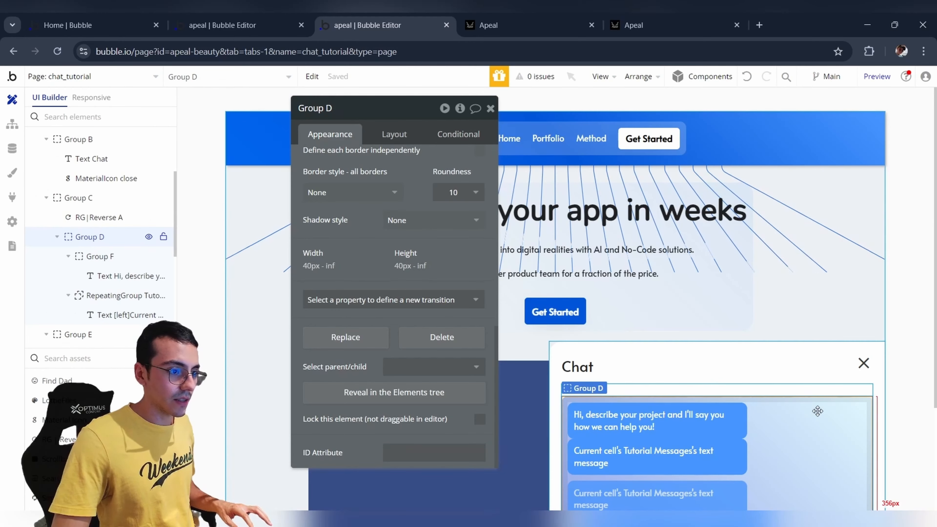
{"action": "left_click", "coordinate": [420, 453]}
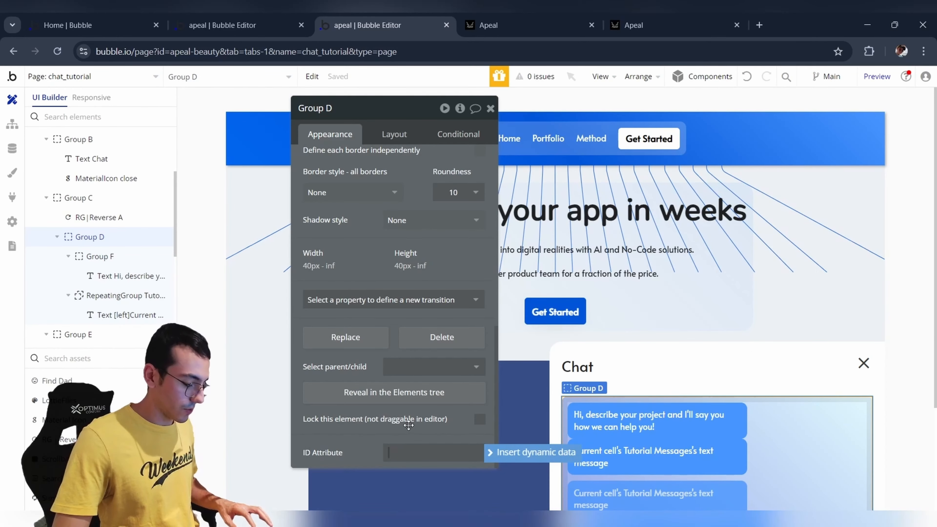
{"action": "left_click", "coordinate": [366, 442]}
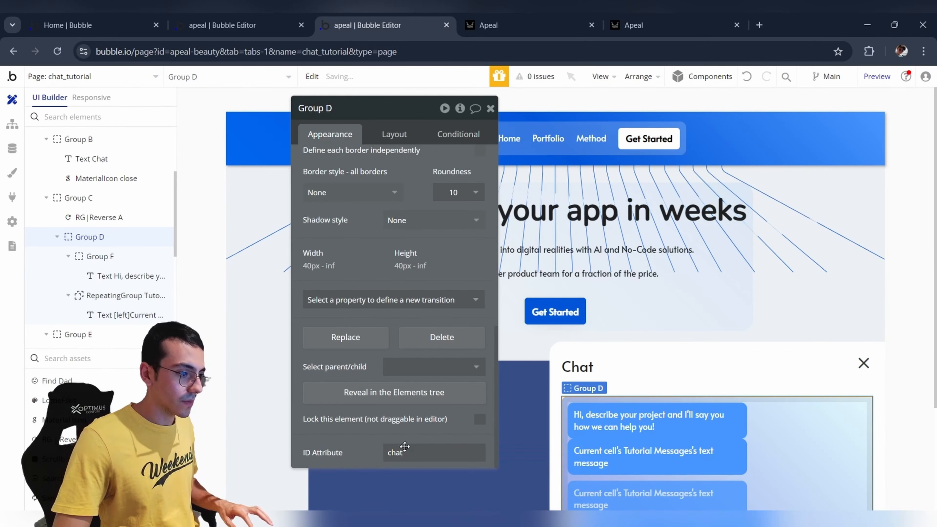
Lower the opacity of FloatingGroup B's Surface background color to make the chat window translucent.
{"action": "left_click", "coordinate": [669, 350]}
{"action": "scroll", "coordinate": [432, 318], "scroll_direction": "up", "scroll_amount": 5}
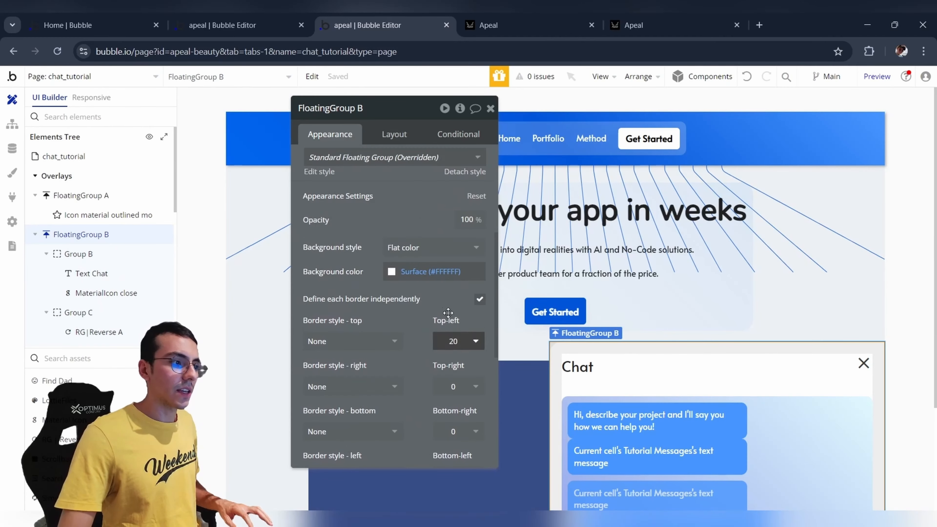
{"action": "left_click", "coordinate": [430, 271]}
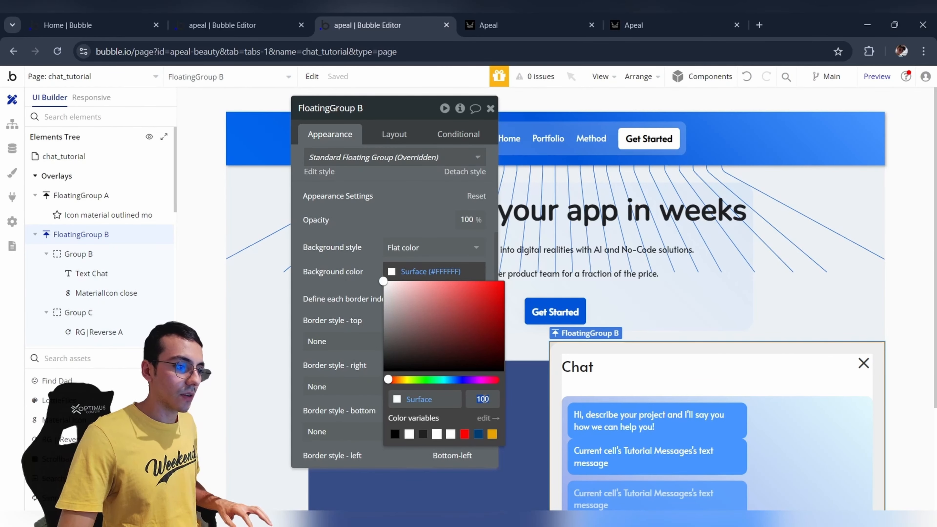
{"action": "left_click", "coordinate": [343, 262]}
Lower the opacity of Group D's gradient starting color #8699E7 and set its ending color #E1F9FE to 80% opacity.
{"action": "scroll", "coordinate": [673, 374], "scroll_direction": "down", "scroll_amount": 2}
{"action": "scroll", "coordinate": [673, 373], "scroll_direction": "down", "scroll_amount": 1}
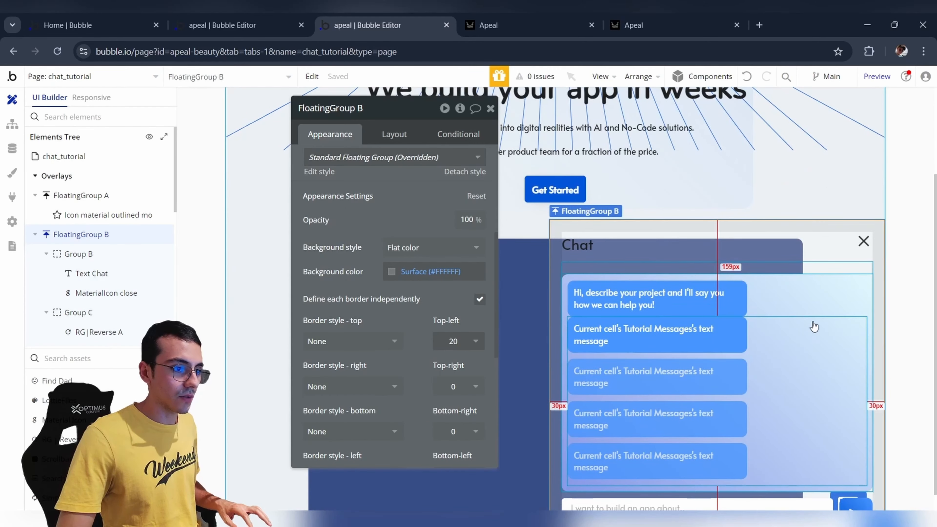
{"action": "left_click", "coordinate": [811, 321]}
{"action": "left_click", "coordinate": [433, 259]}
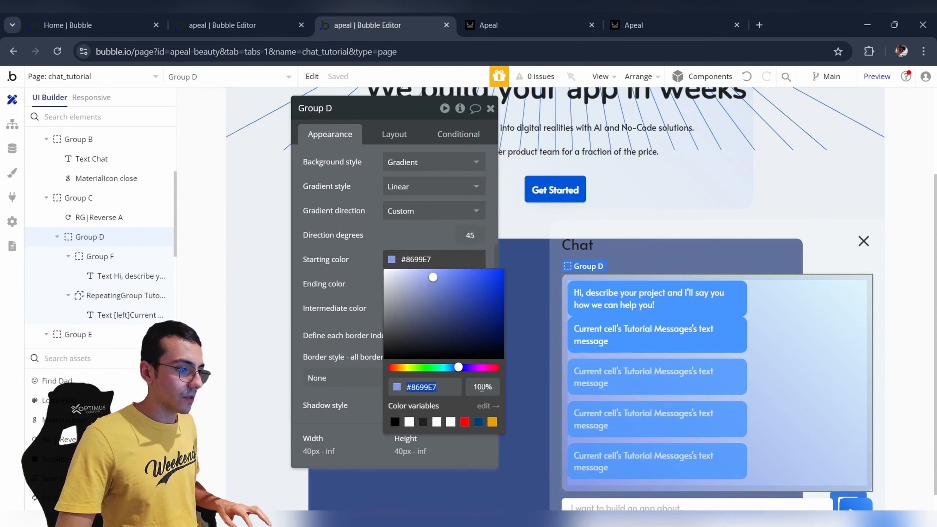
{"action": "key", "text": "Return"}
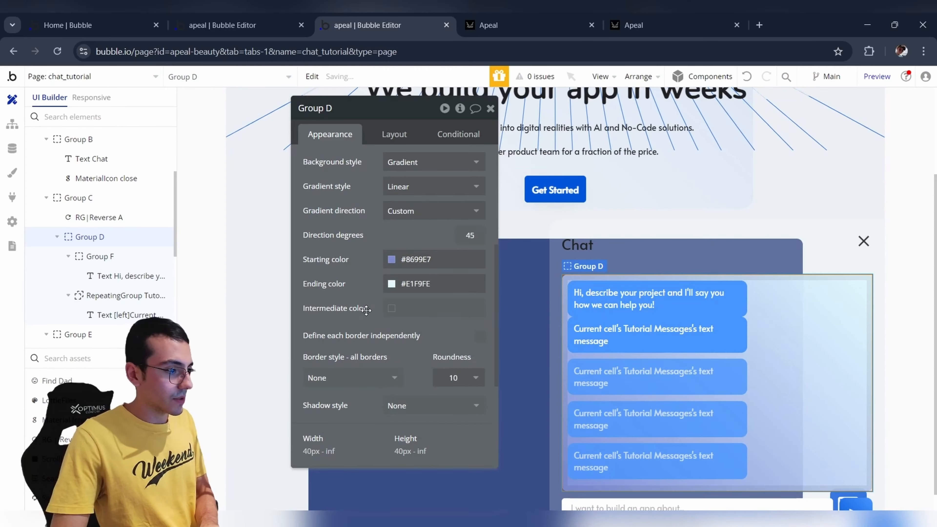
{"action": "left_click", "coordinate": [420, 284]}
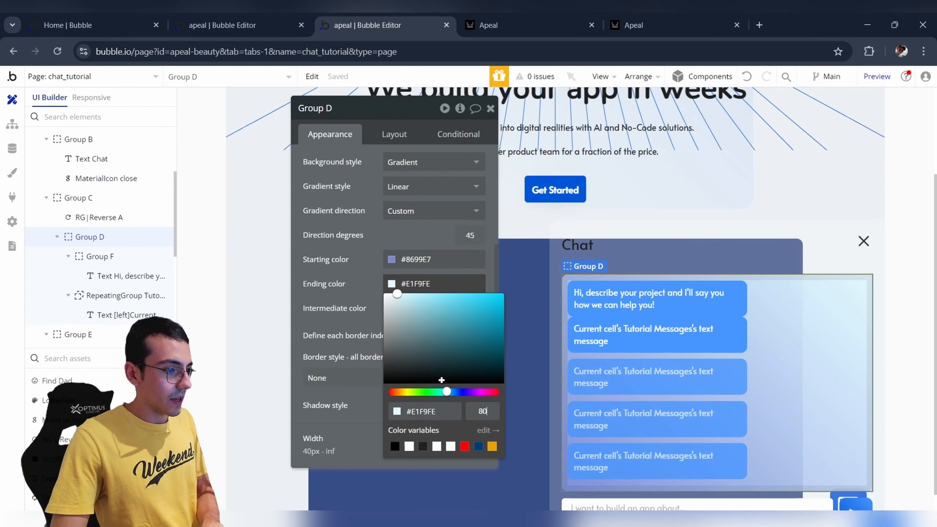
{"action": "key", "text": "Return"}
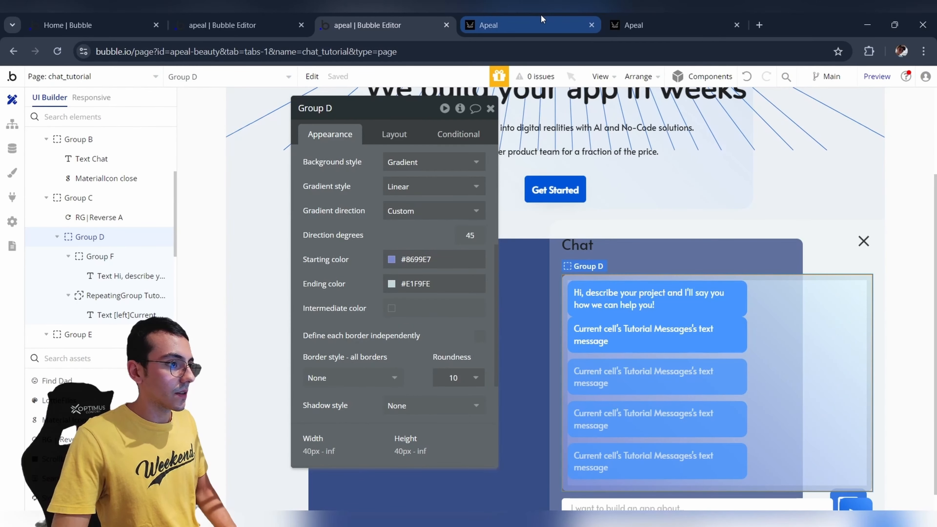
Switch to the chat_tutorial preview and examine the glass effect on the refreshed page's open chat.
{"action": "left_click", "coordinate": [539, 19]}
{"action": "left_click", "coordinate": [534, 80]}
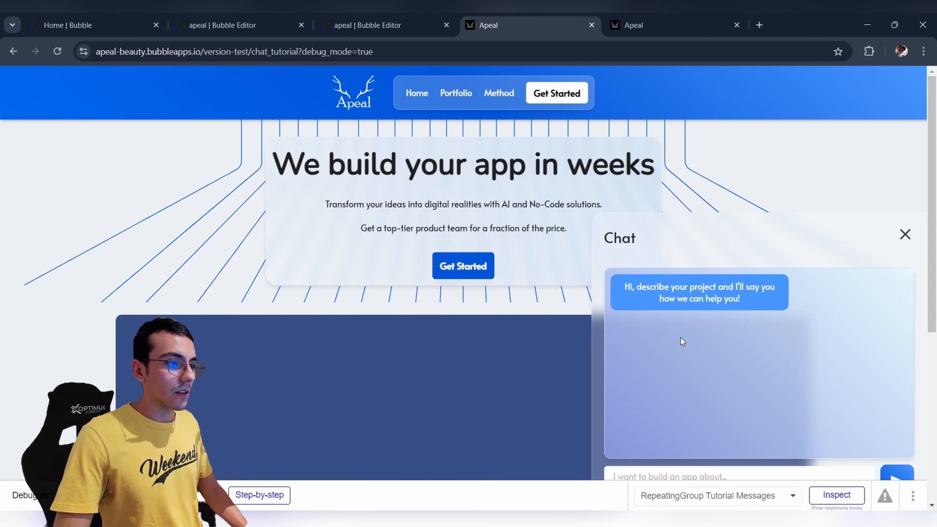
{"action": "scroll", "coordinate": [518, 331], "scroll_direction": "down", "scroll_amount": 3}
{"action": "scroll", "coordinate": [518, 331], "scroll_direction": "up", "scroll_amount": 3}
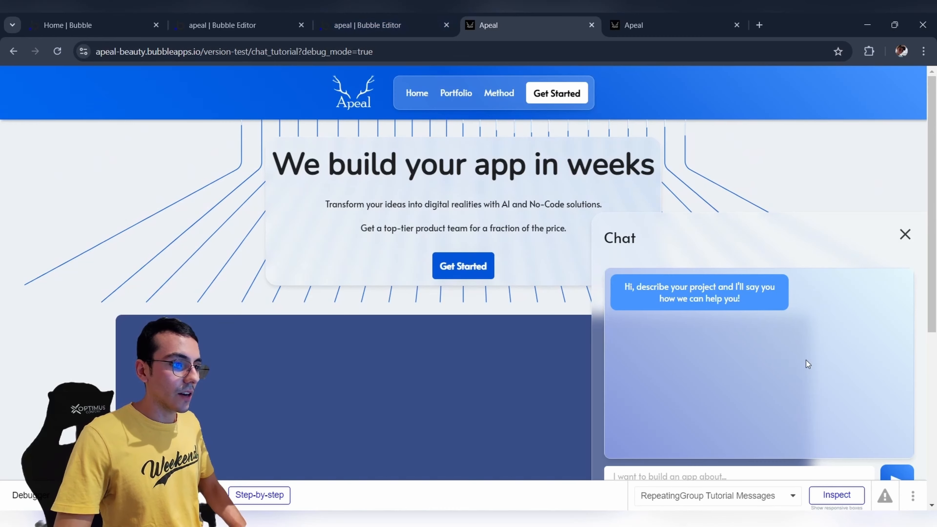
Open the LottieFiles page lottiefiles.com/free-animation/gradient-loader-01-vC5xkkshyC in a new browser tab.
{"action": "left_click", "coordinate": [375, 19]}
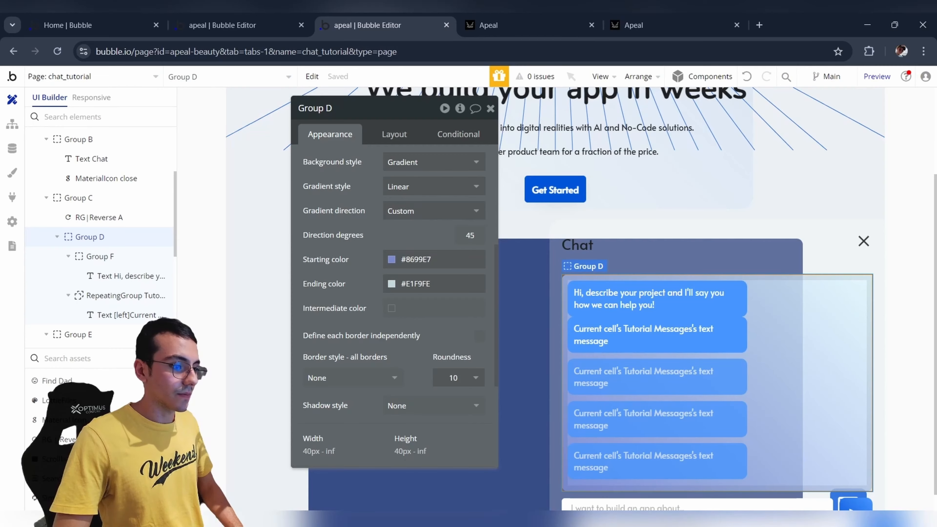
{"action": "left_click", "coordinate": [762, 22]}
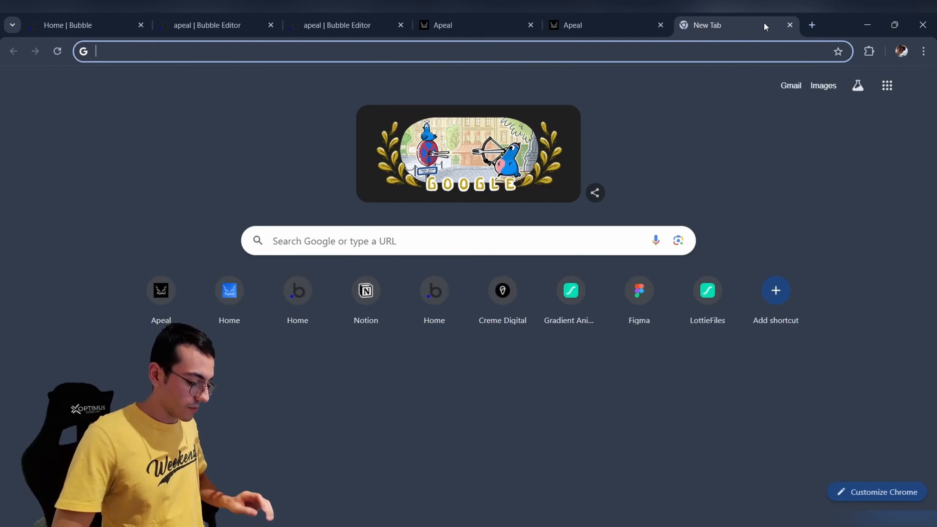
{"action": "type", "text": "lottiefiles.com/free-animation/gradient-loader-01-vC5xkkshyC"}
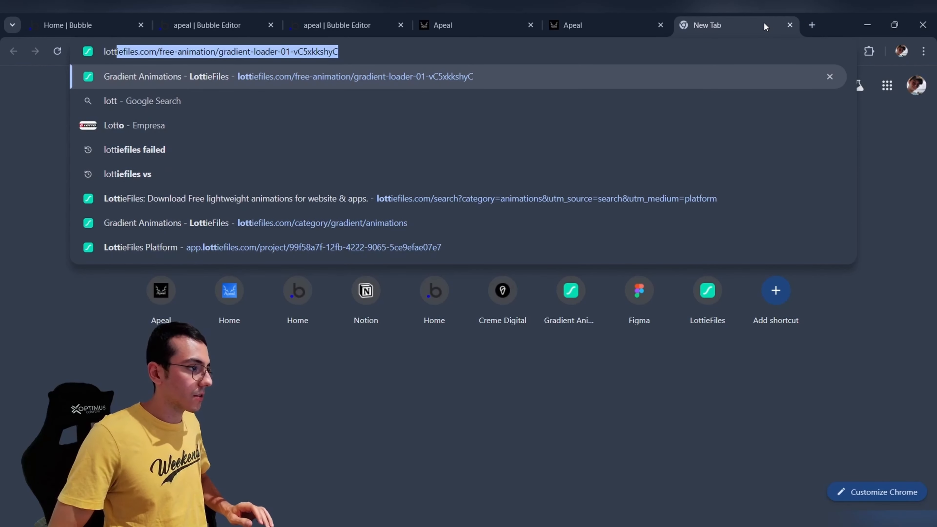
{"action": "key", "text": "Return"}
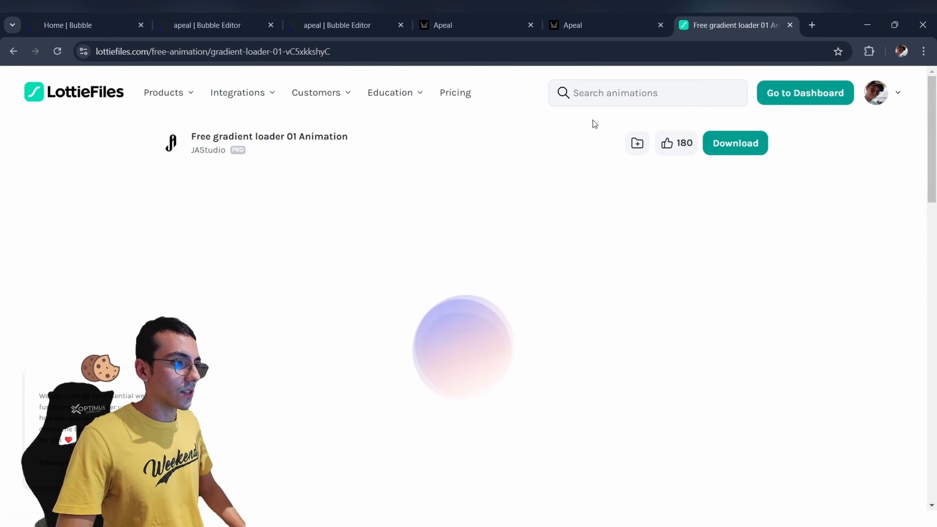
Search the animation library for points and open the free line1235ñkajdsf animation of circling lines and dots.
{"action": "left_click", "coordinate": [618, 92]}
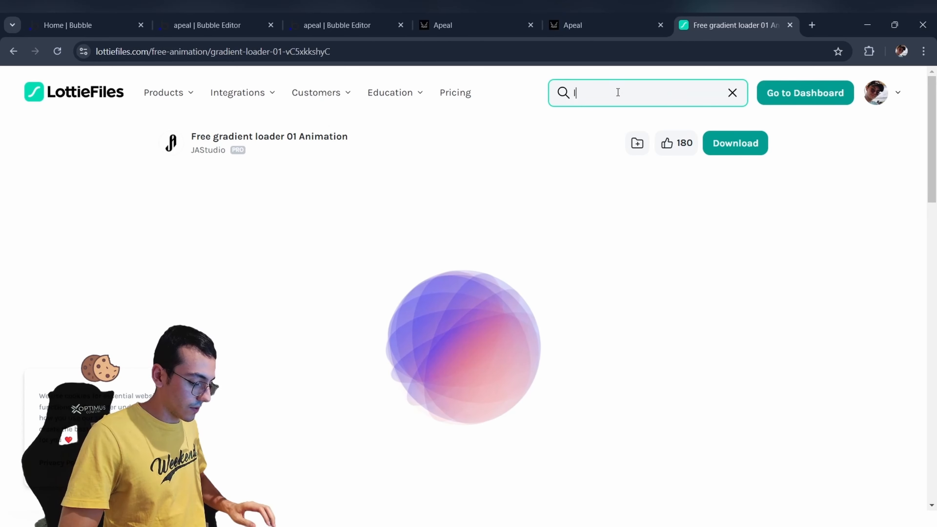
{"action": "type", "text": "lines"}
{"action": "key", "text": "Return"}
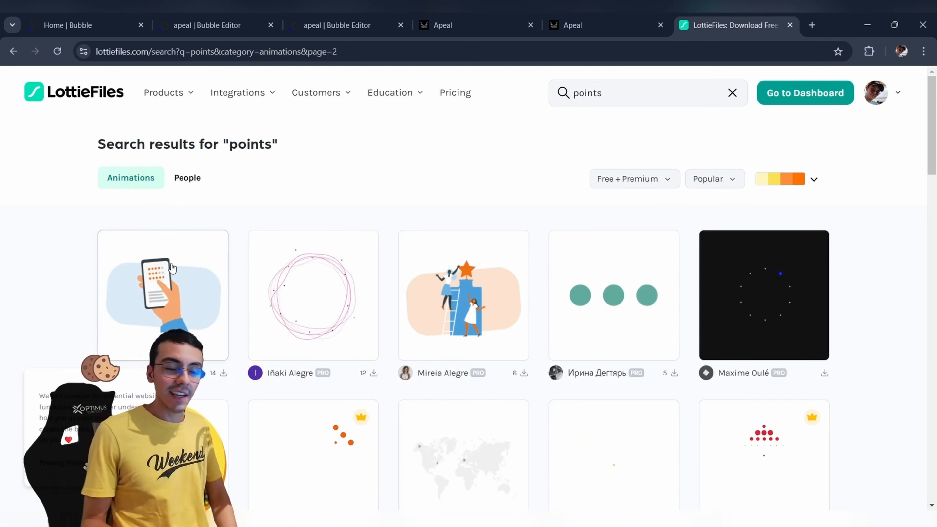
{"action": "left_click", "coordinate": [319, 299]}
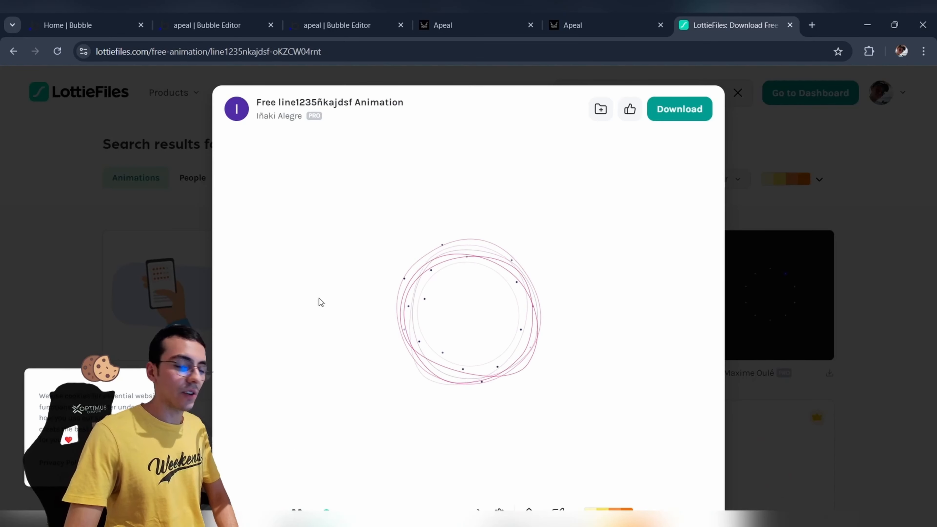
Apply the custom blue and white color palette to the animation and save it to the workspace.
{"action": "scroll", "coordinate": [592, 334], "scroll_direction": "down", "scroll_amount": 3}
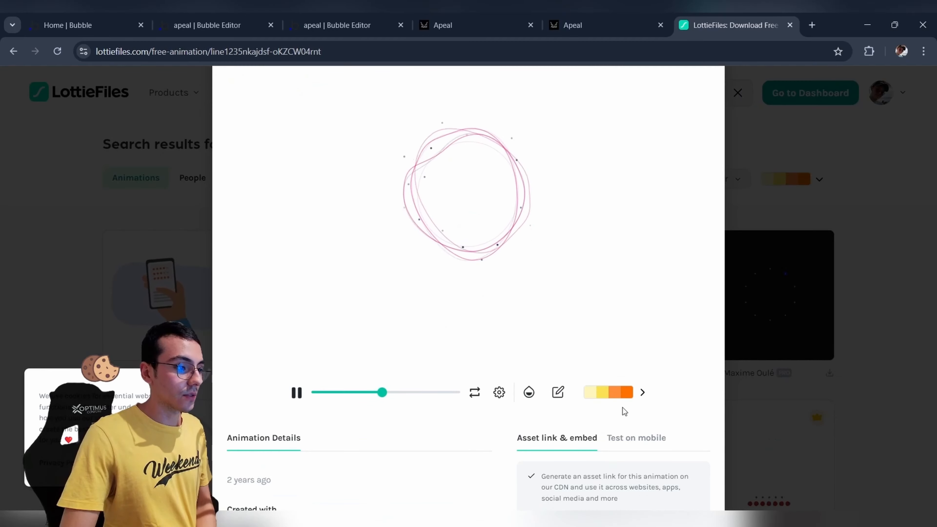
{"action": "left_click", "coordinate": [641, 391]}
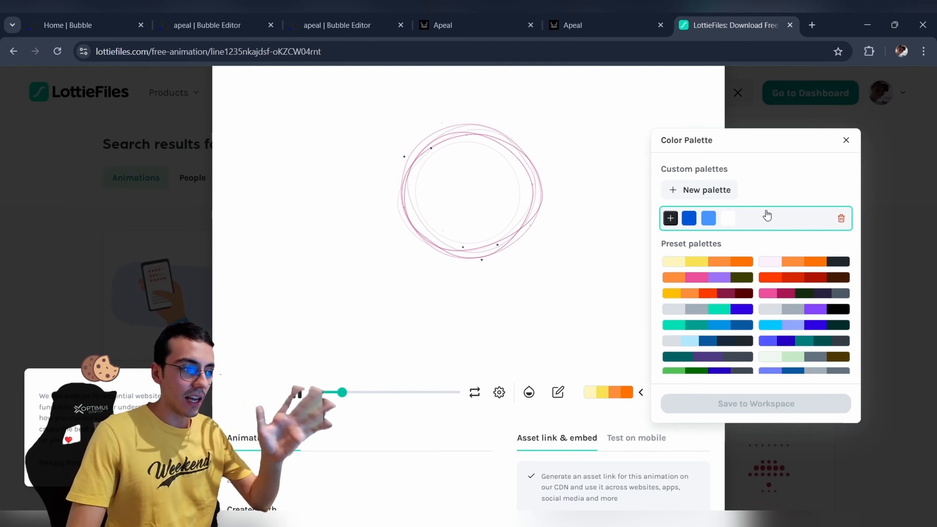
{"action": "left_click", "coordinate": [772, 225]}
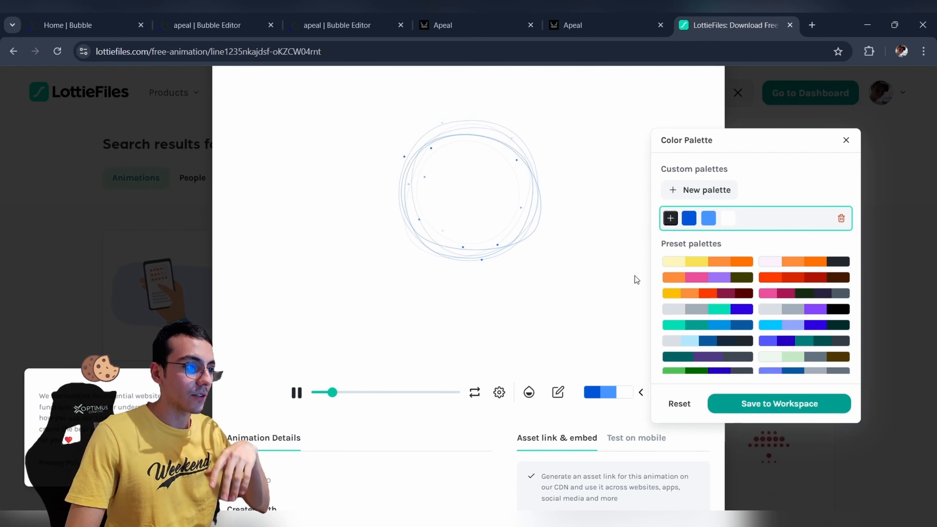
{"action": "left_click", "coordinate": [755, 413]}
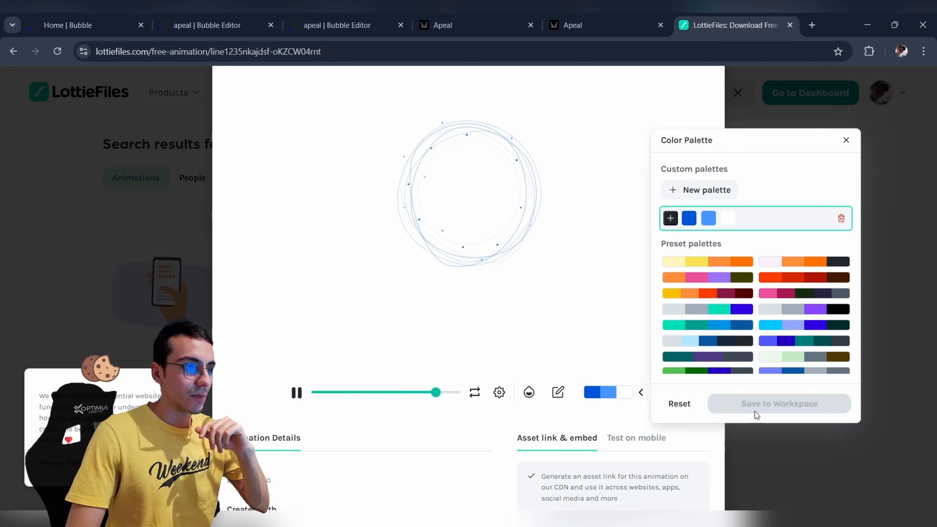
{"action": "left_click", "coordinate": [435, 228]}
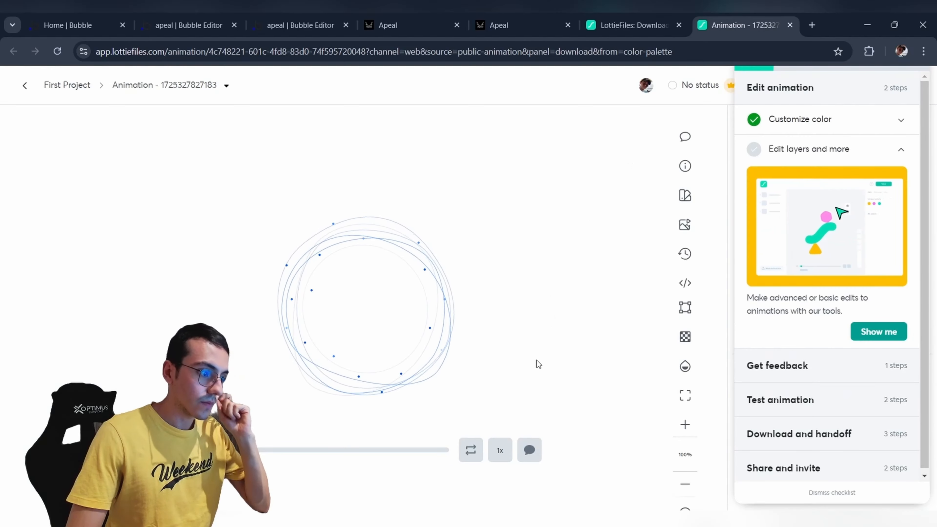
Dismiss the checklist, enable the saved animation's asset link and copy its Lottie JSON link.
{"action": "left_click", "coordinate": [830, 493]}
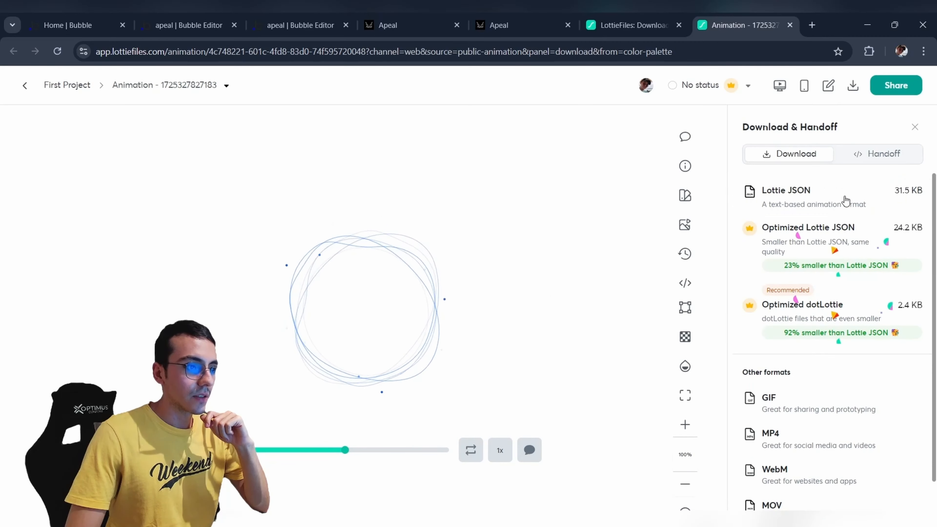
{"action": "left_click", "coordinate": [879, 161]}
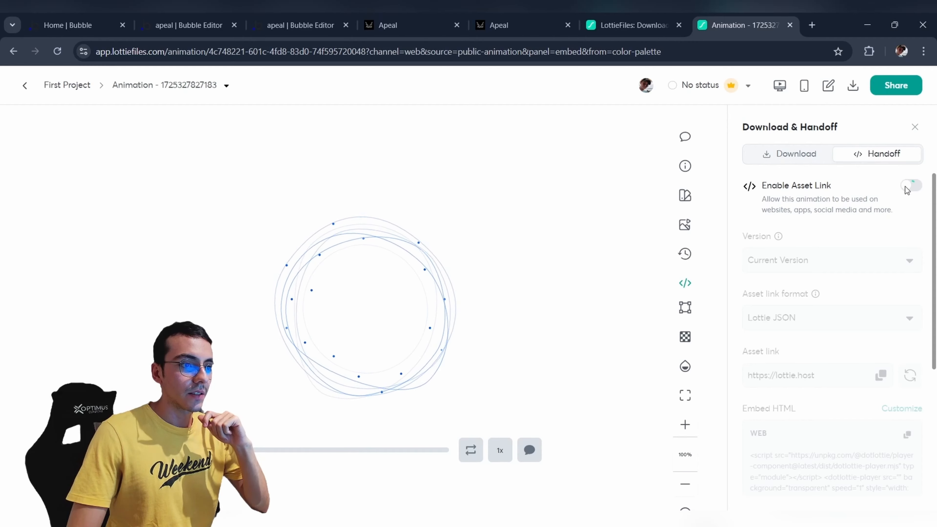
{"action": "left_click", "coordinate": [907, 187]}
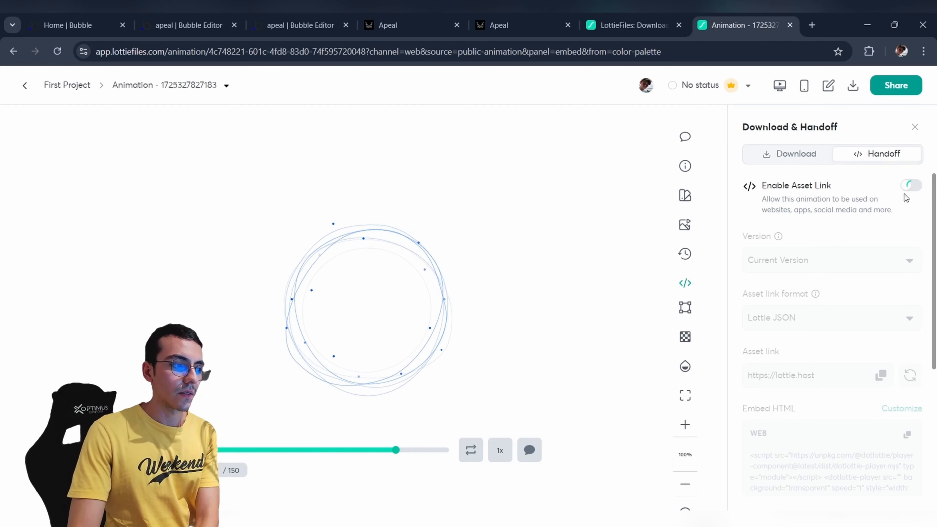
{"action": "left_click", "coordinate": [880, 382]}
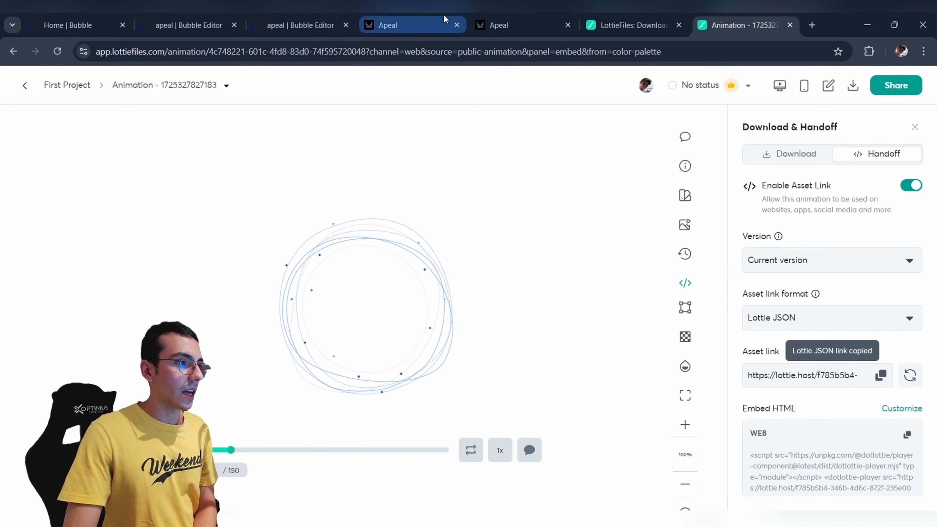
Switch to the Bubble editor and add a LottieFiles element inside Group D of the chat window.
{"action": "left_click", "coordinate": [306, 24]}
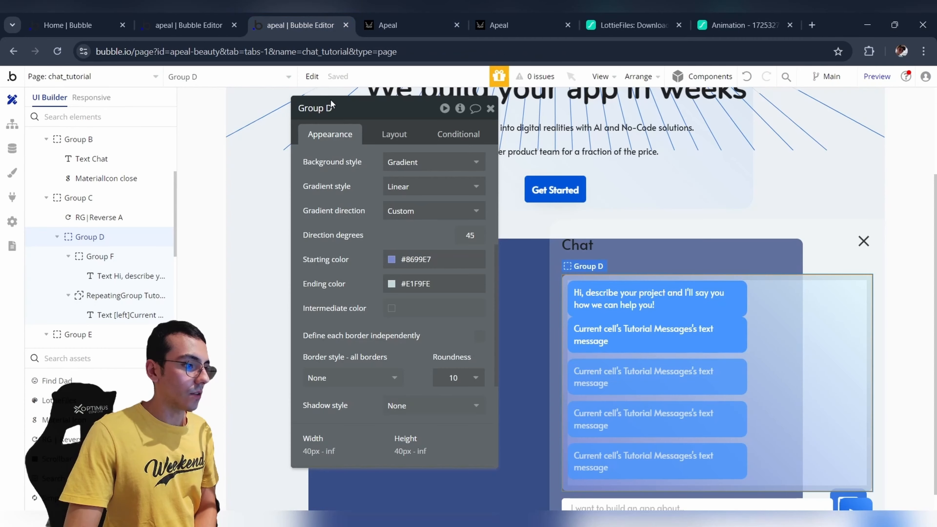
{"action": "scroll", "coordinate": [334, 221], "scroll_direction": "down", "scroll_amount": 2}
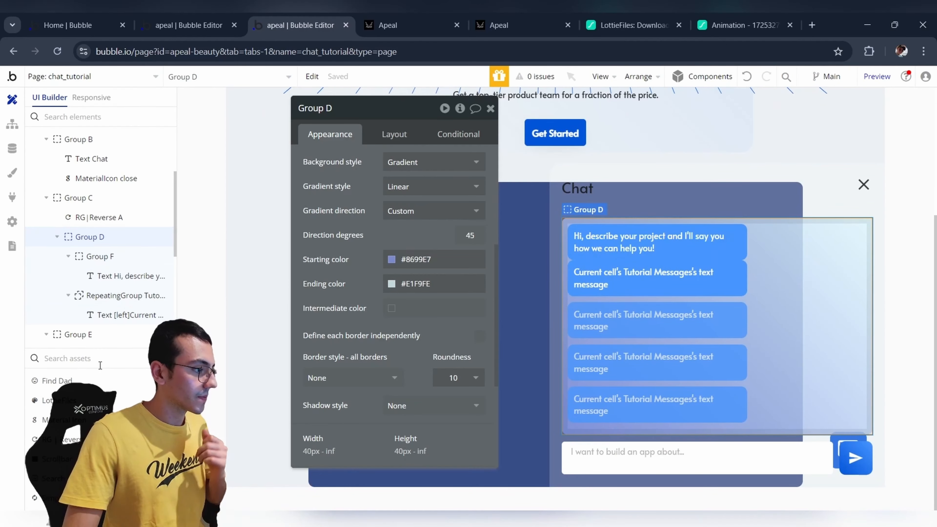
{"action": "type", "text": "loti"}
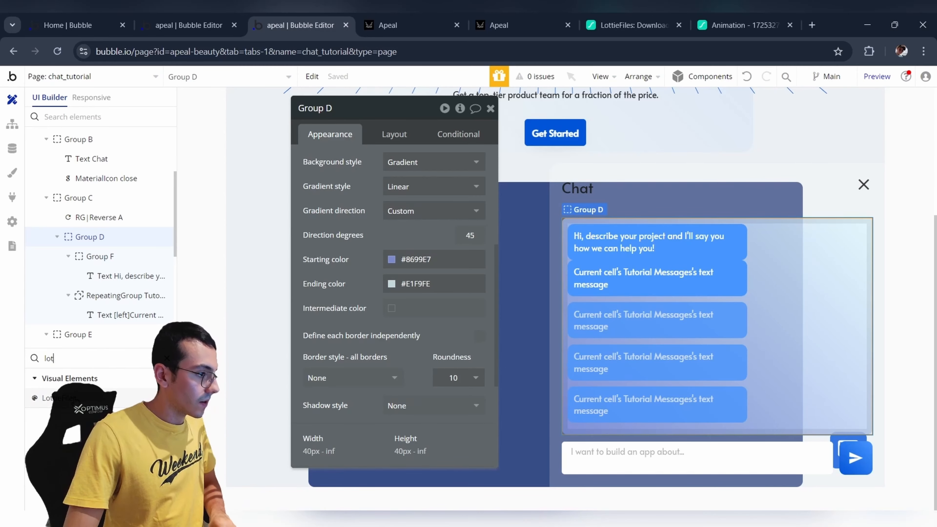
{"action": "left_click_drag", "start_coordinate": [52, 397], "coordinate": [705, 229]}
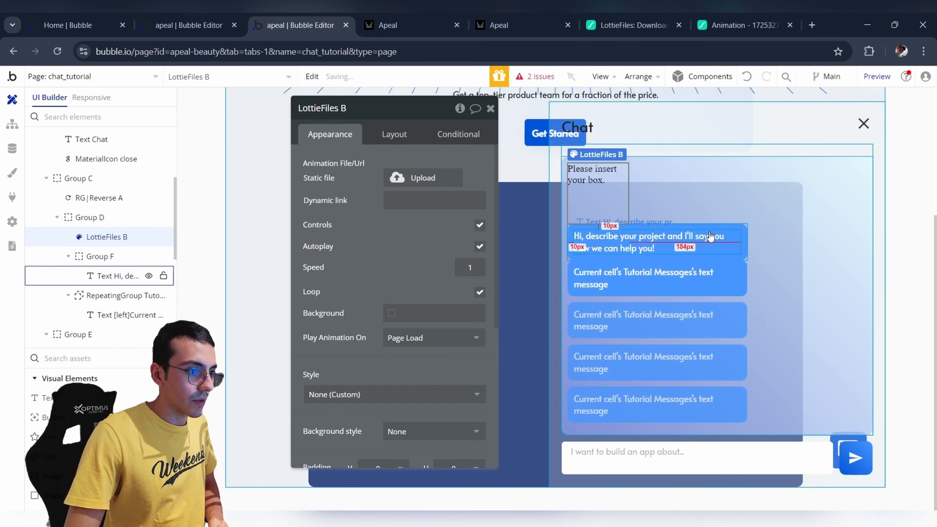
Center the LottieFiles element horizontally and make it the last element in Group D.
{"action": "left_click", "coordinate": [381, 144]}
{"action": "left_click", "coordinate": [458, 229]}
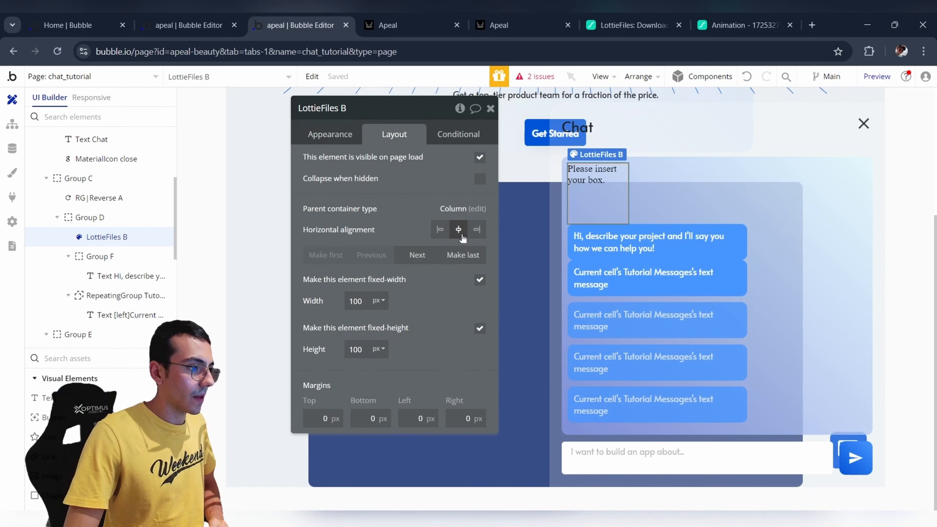
{"action": "left_click", "coordinate": [451, 255]}
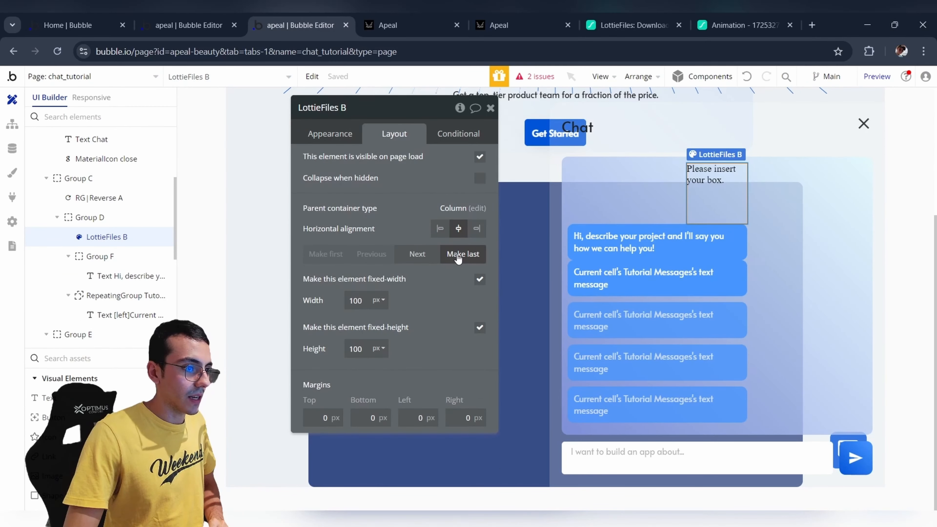
Paste the copied Lottie JSON link as the LottieFiles element's dynamic link and disable its Controls.
{"action": "left_click", "coordinate": [322, 135]}
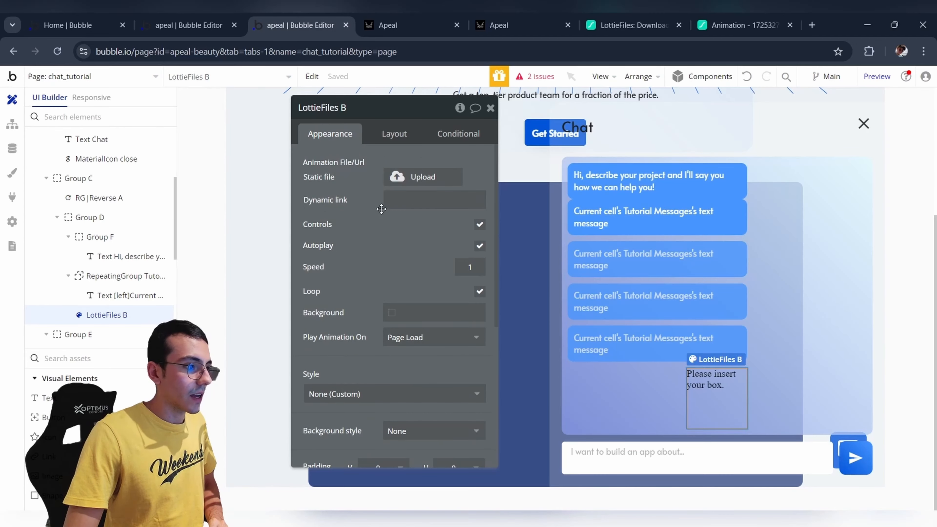
{"action": "left_click", "coordinate": [412, 193]}
{"action": "key", "text": "ctrl+v"}
{"action": "left_click", "coordinate": [356, 239]}
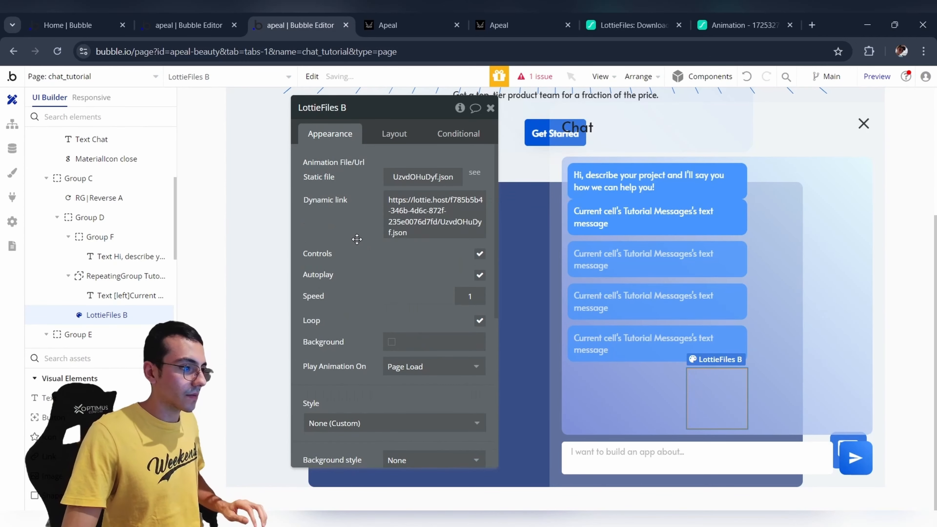
{"action": "left_click", "coordinate": [479, 255]}
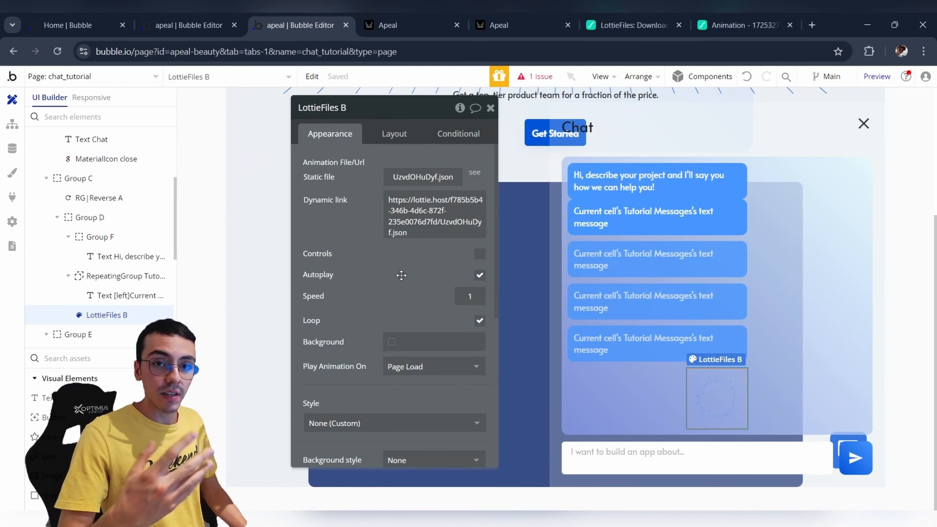
Switch to the chat_tutorial preview, open the chat to check the Lottie animation, and return to the editor.
{"action": "left_click", "coordinate": [418, 18]}
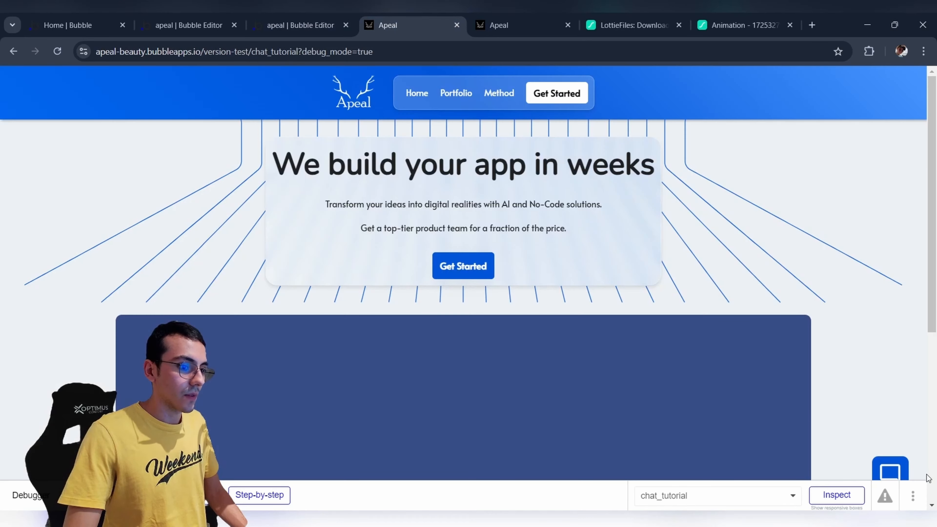
{"action": "left_click", "coordinate": [900, 472]}
{"action": "key", "text": "ctrl+Page_Up"}
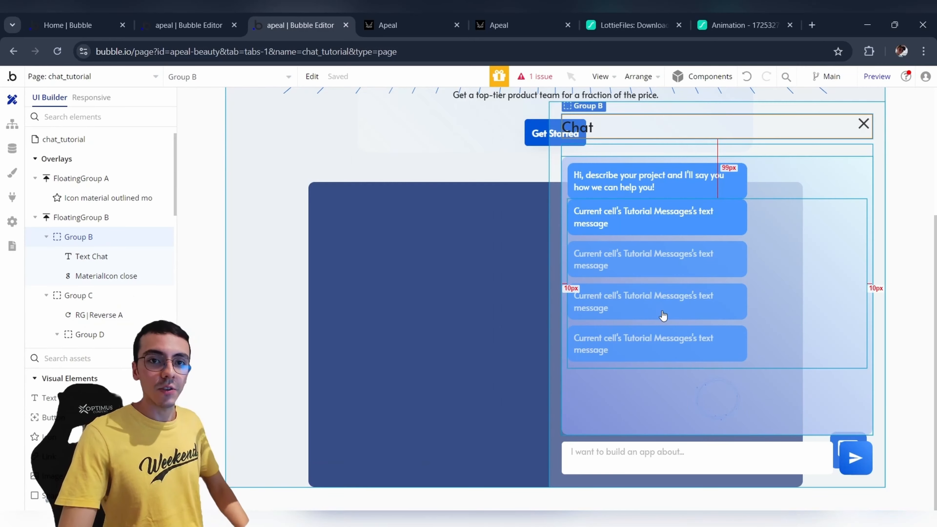
Set the type of content of Group B, the chat header group, to number.
{"action": "double_click", "coordinate": [713, 129]}
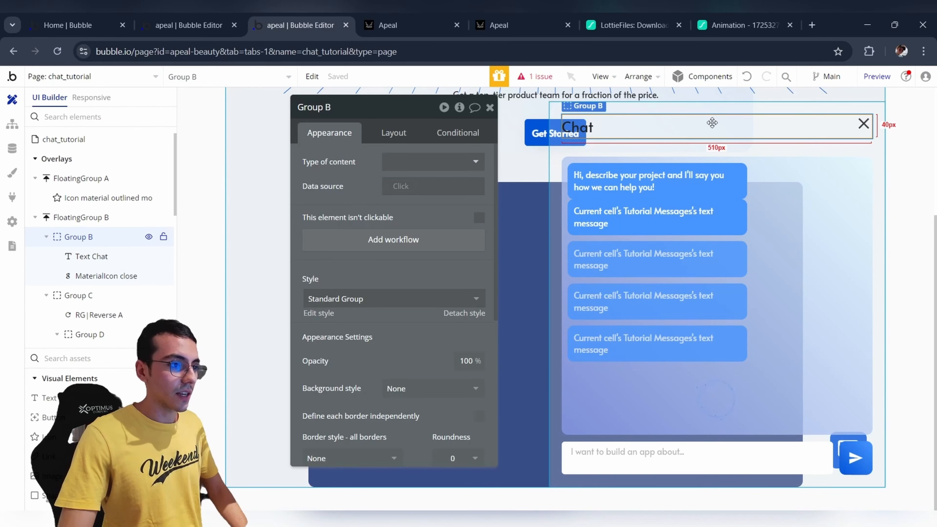
{"action": "left_click", "coordinate": [451, 164]}
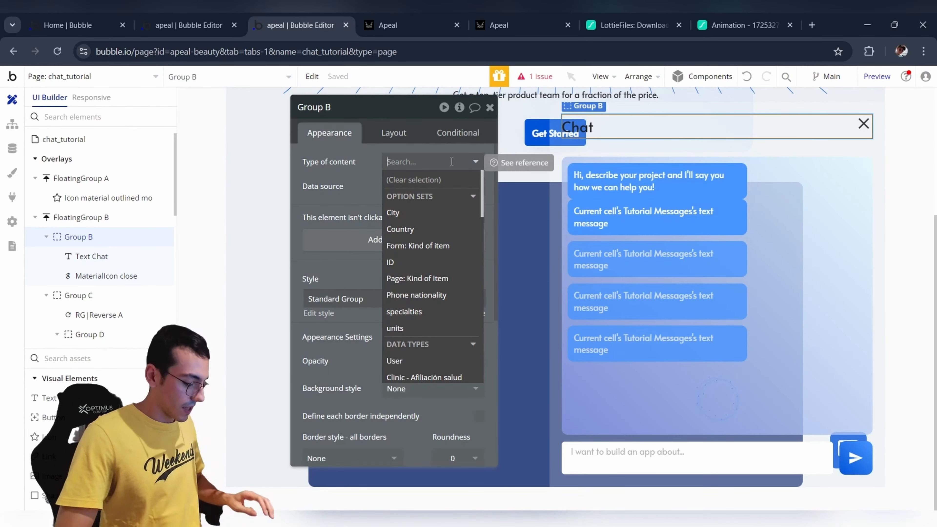
{"action": "type", "text": "number"}
{"action": "key", "text": "Return"}
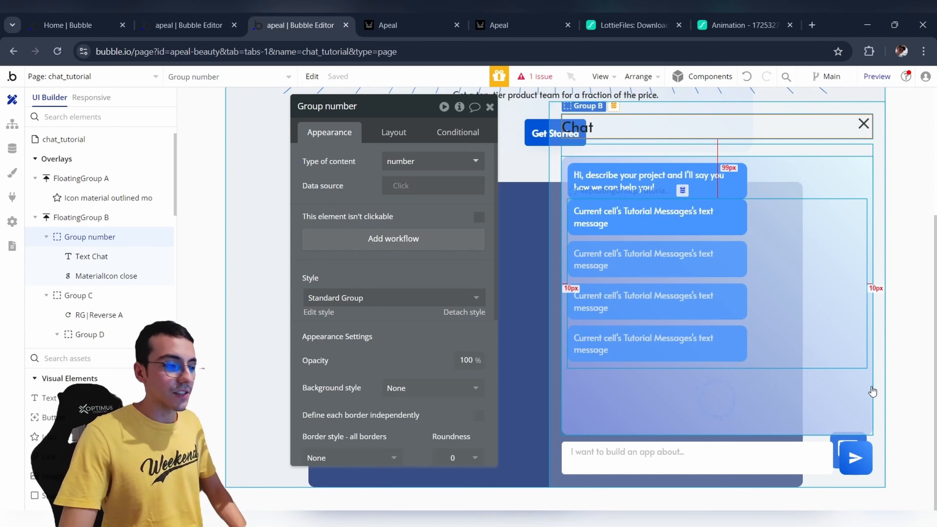
Insert a Display data action for Group number after Reset relevant inputs in Group G's workflow for an empty conversation.
{"action": "left_click", "coordinate": [857, 452]}
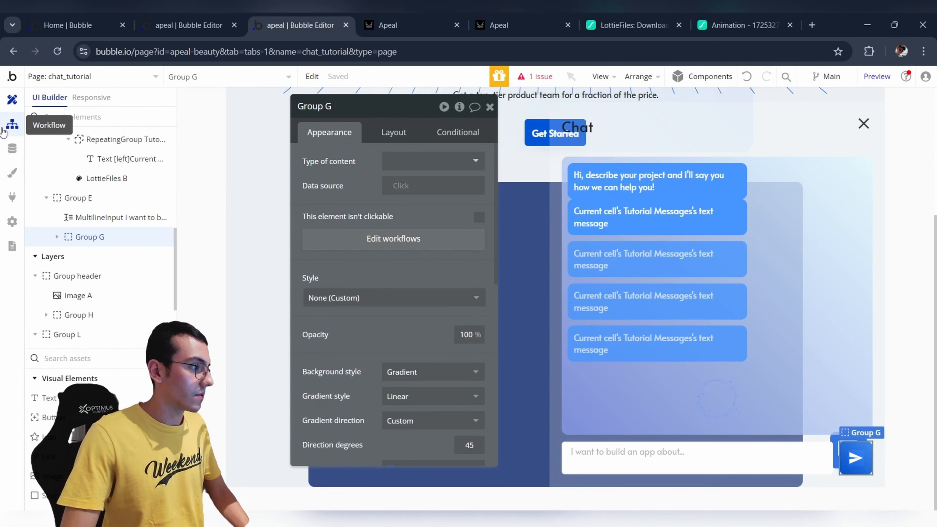
{"action": "left_click", "coordinate": [13, 124]}
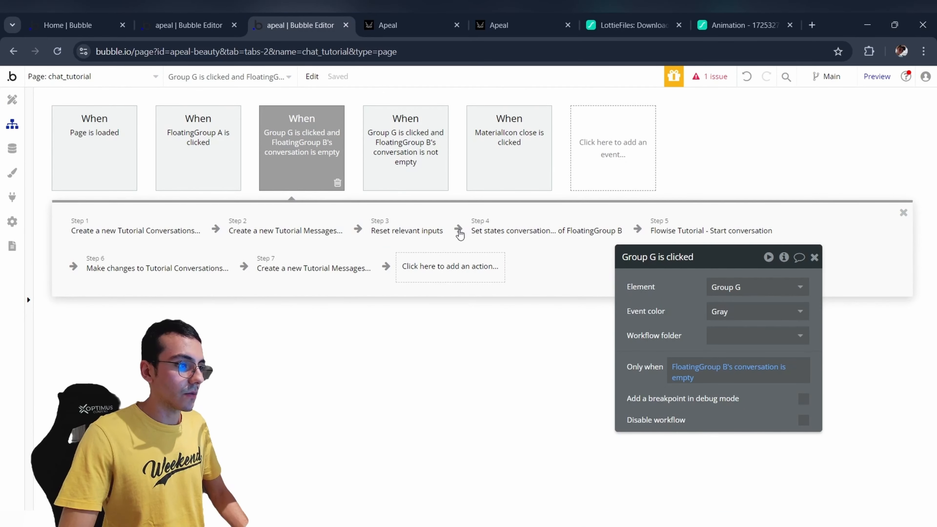
{"action": "left_click", "coordinate": [459, 232]}
{"action": "mouse_move", "coordinate": [521, 398]}
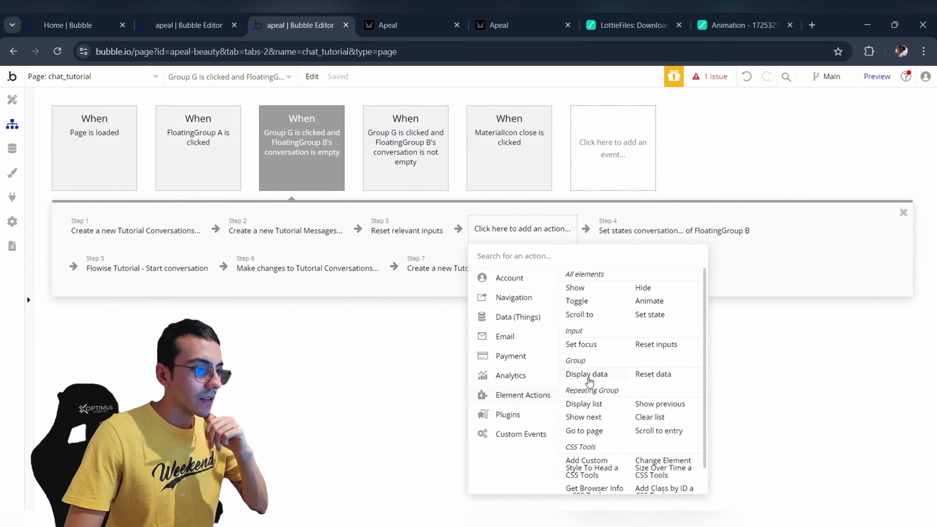
{"action": "left_click", "coordinate": [586, 376]}
{"action": "left_click", "coordinate": [729, 287]}
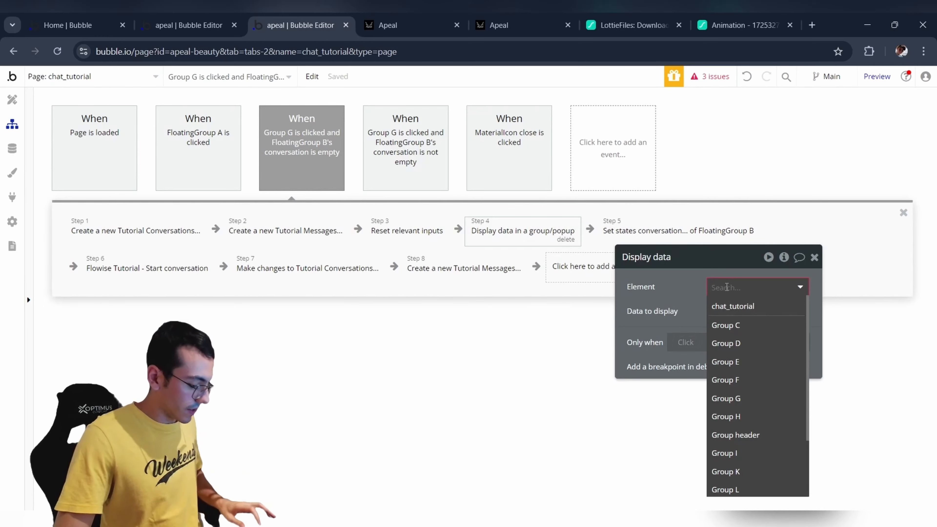
{"action": "type", "text": "Group number"}
{"action": "left_click", "coordinate": [729, 311]}
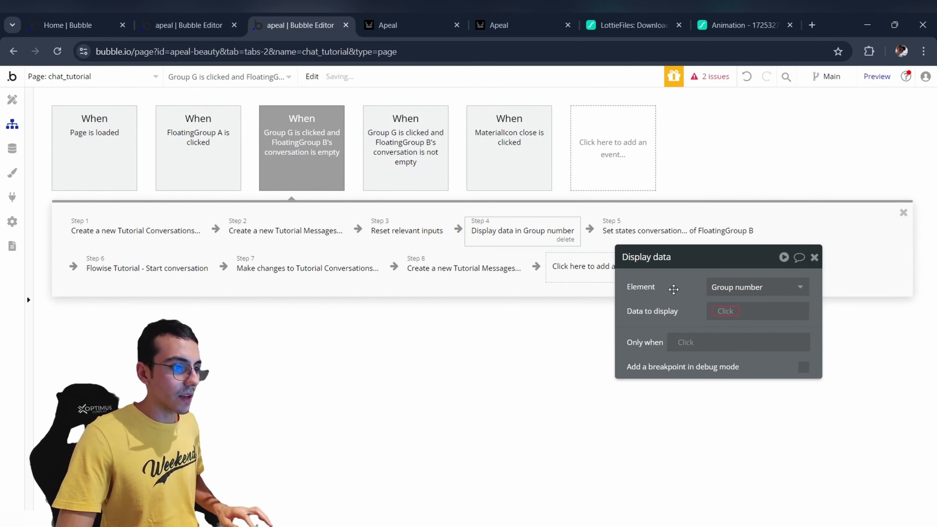
Set the Display data action's data to display to Group number's number + 1.
{"action": "left_click", "coordinate": [724, 311]}
{"action": "type", "text": "Group number"}
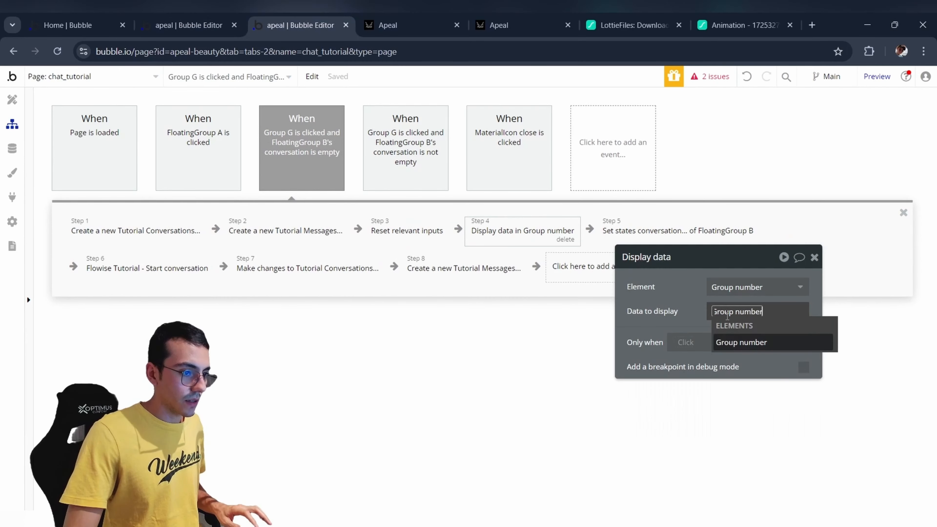
{"action": "left_click", "coordinate": [739, 347]}
{"action": "left_click", "coordinate": [741, 353]}
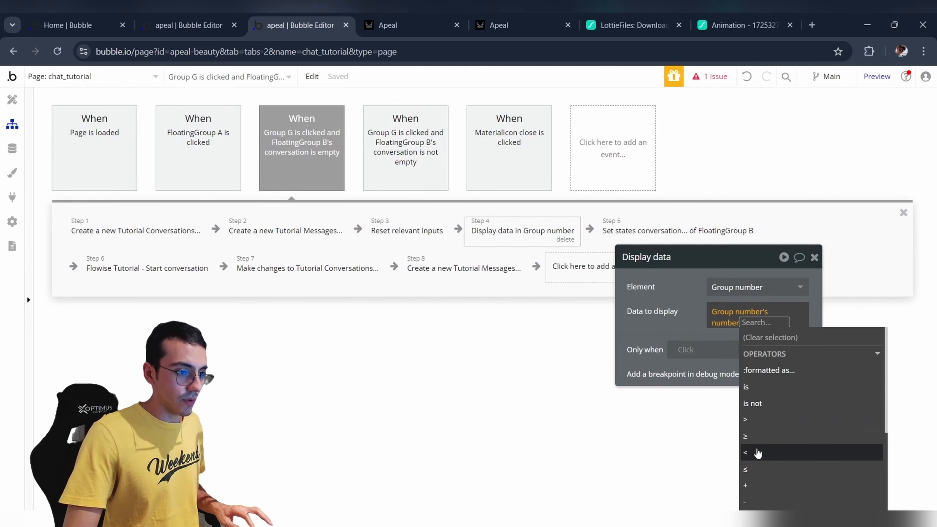
{"action": "left_click", "coordinate": [759, 486]}
{"action": "type", "text": "1"}
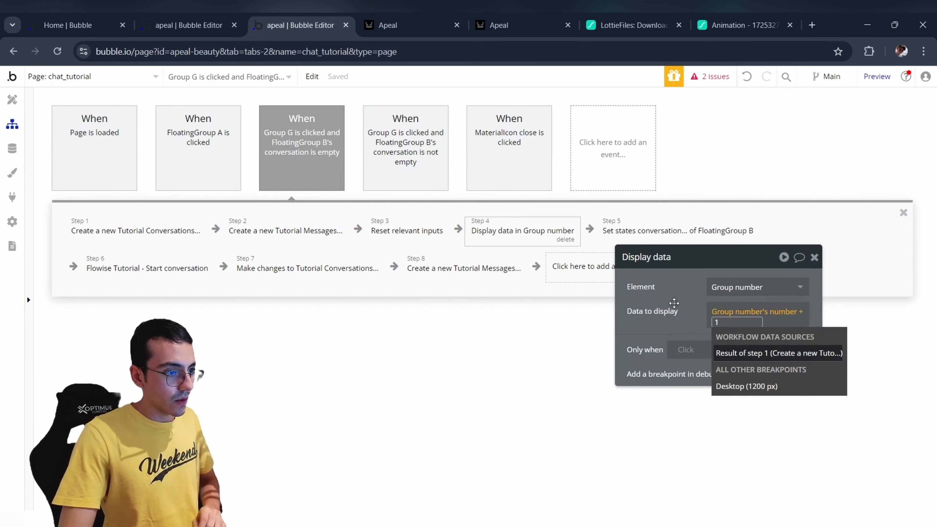
{"action": "left_click", "coordinate": [673, 303]}
Copy the Display data action for Group number and paste it at the end of the empty-conversation workflow.
{"action": "right_click", "coordinate": [522, 241]}
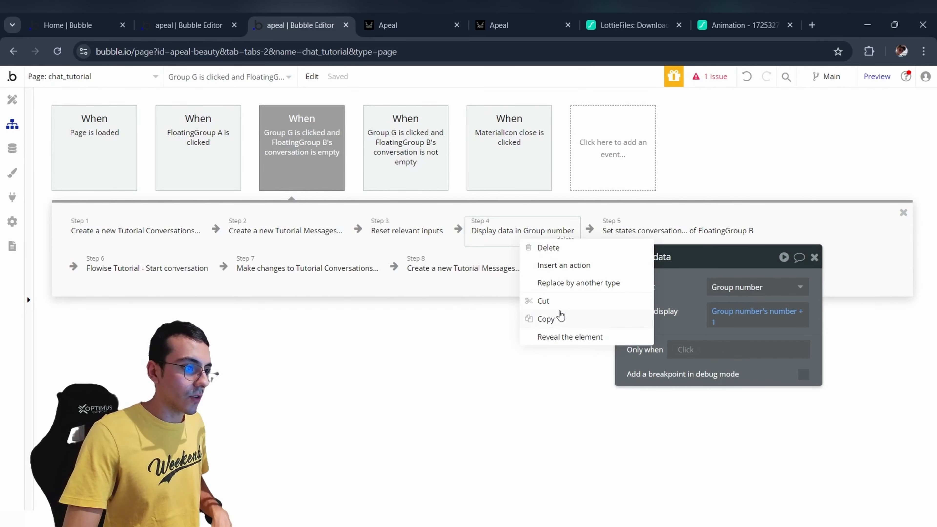
{"action": "left_click", "coordinate": [557, 320]}
{"action": "left_click_drag", "start_coordinate": [648, 306], "coordinate": [734, 371]}
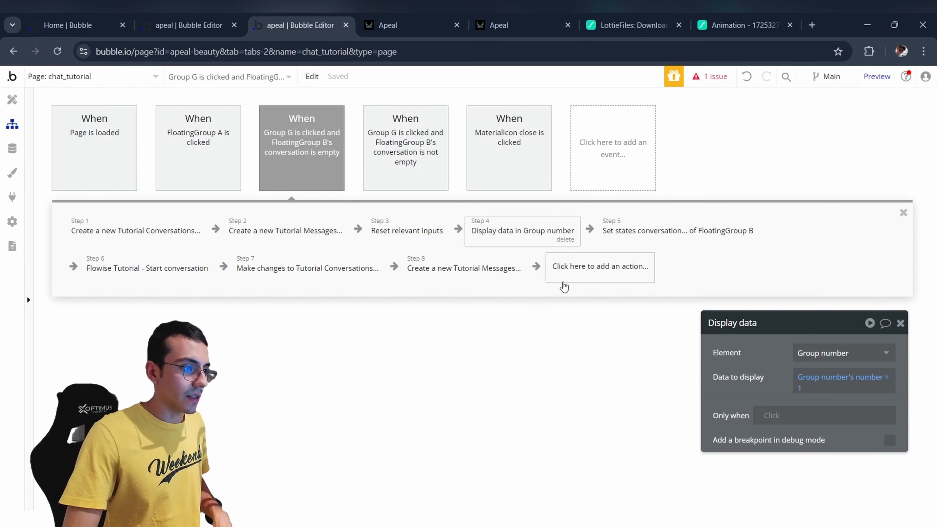
{"action": "right_click", "coordinate": [564, 287]}
{"action": "left_click", "coordinate": [571, 289]}
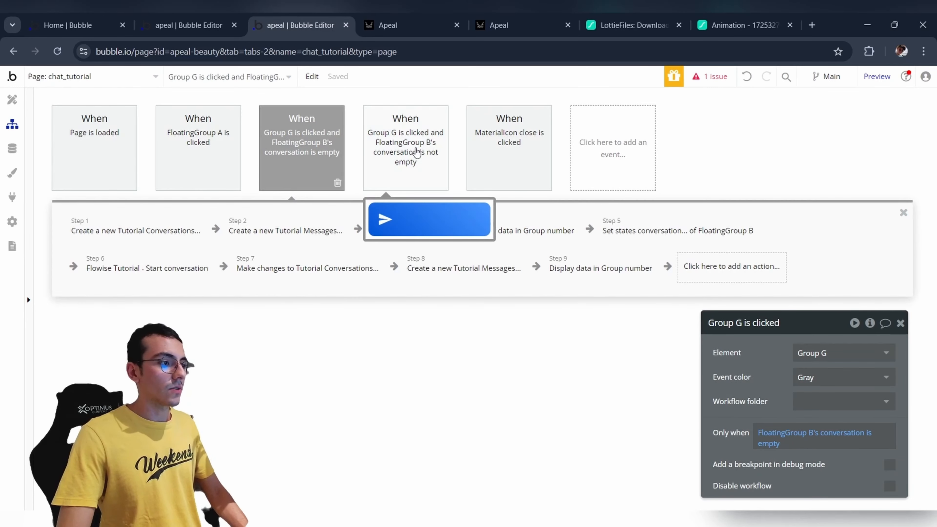
Paste the Display data action into Group G's non-empty conversation workflow and move it directly after Reset relevant inputs.
{"action": "left_click", "coordinate": [416, 151]}
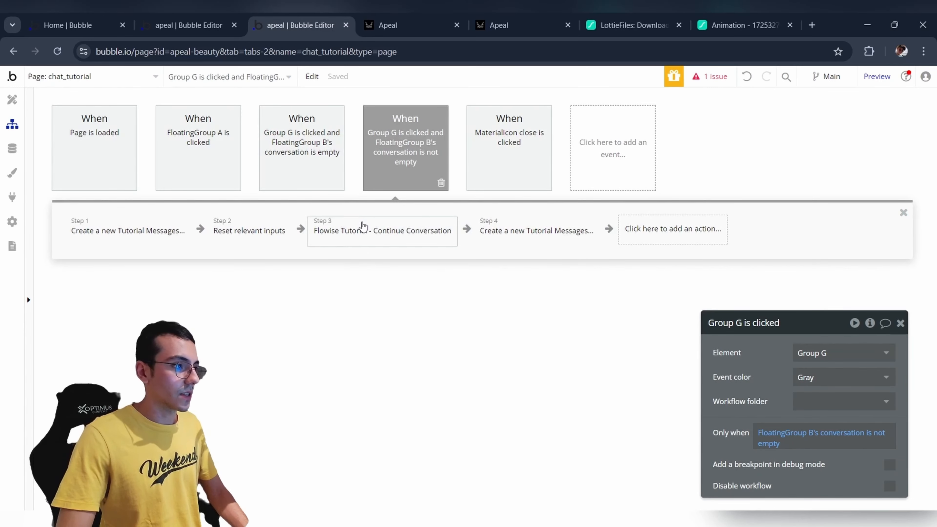
{"action": "left_click", "coordinate": [293, 225]}
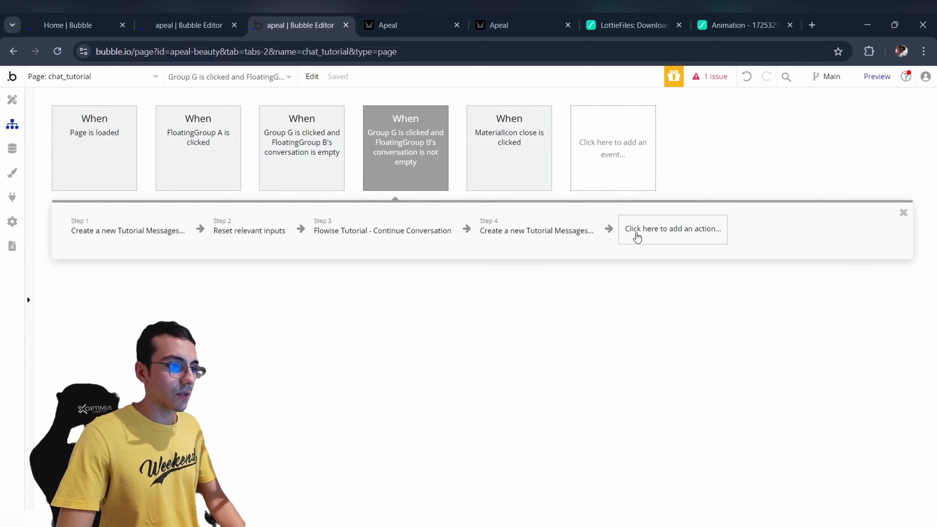
{"action": "right_click", "coordinate": [637, 237]}
{"action": "left_click", "coordinate": [651, 245]}
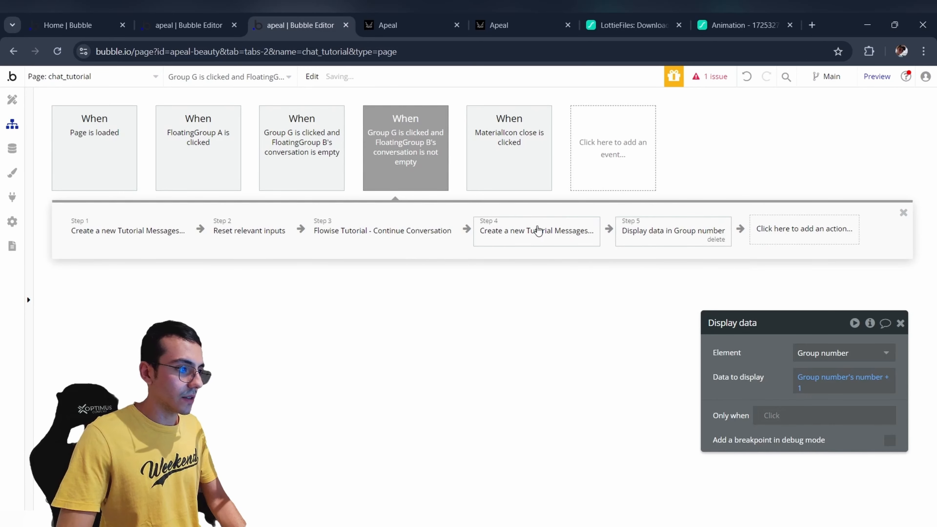
{"action": "left_click_drag", "start_coordinate": [627, 231], "coordinate": [324, 231]}
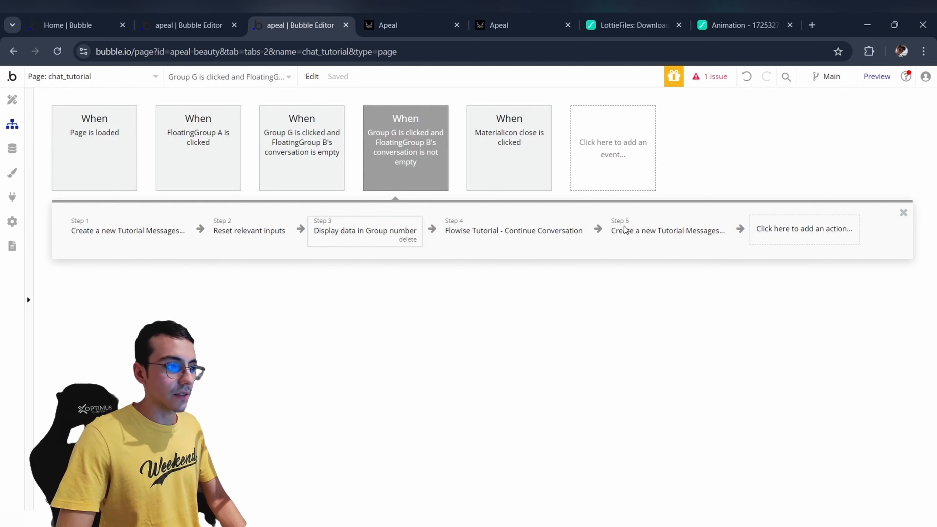
Paste another Display data action at the end of the non-empty conversation workflow and check the earlier copy's settings.
{"action": "left_click", "coordinate": [788, 238]}
{"action": "left_click", "coordinate": [781, 246]}
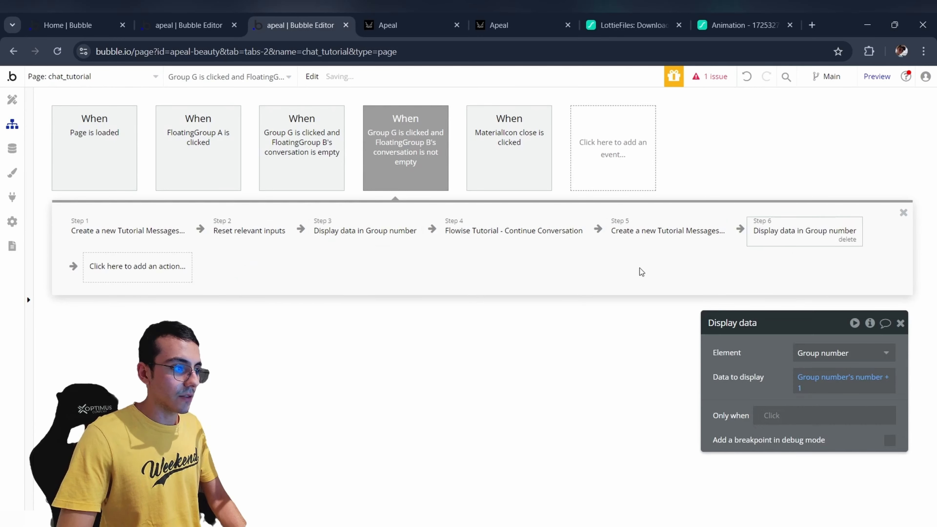
{"action": "left_click", "coordinate": [411, 233]}
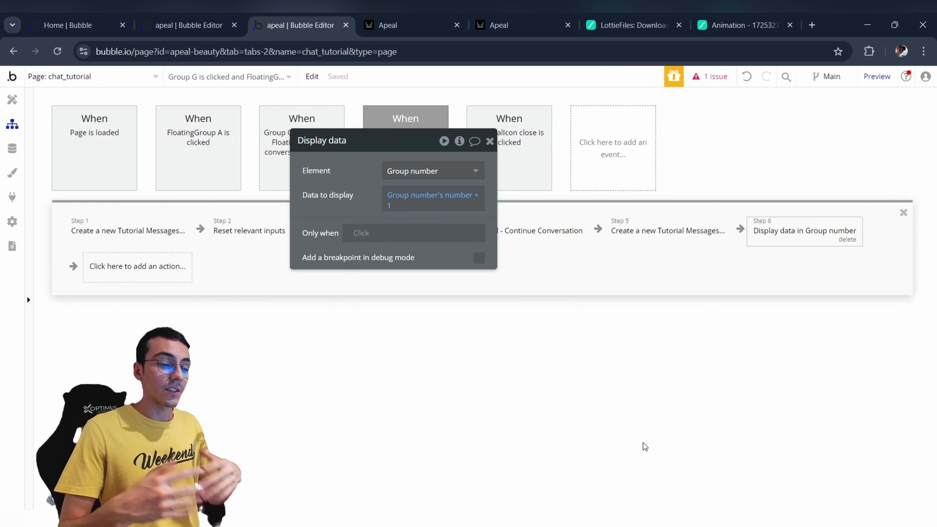
Return to the page design and add a condition to LottieFiles B for when Group number's number is 1.
{"action": "left_click", "coordinate": [12, 100]}
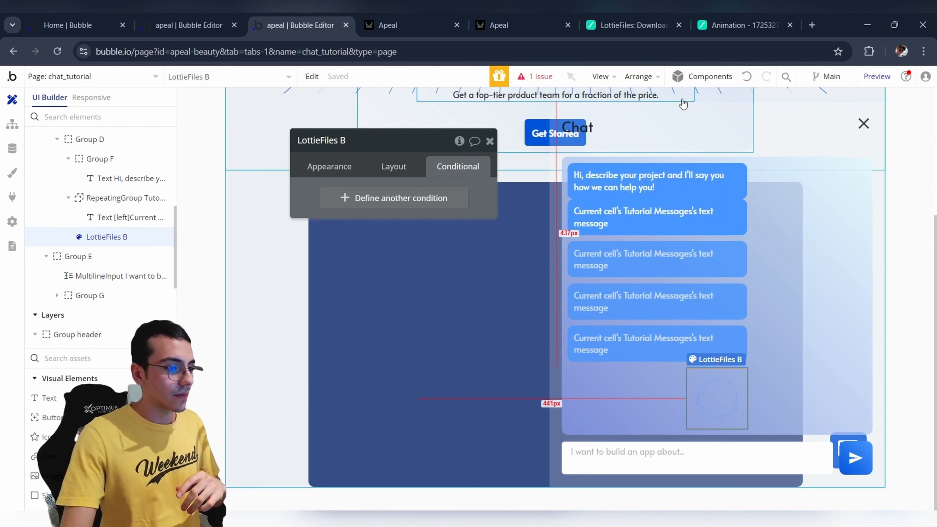
{"action": "left_click", "coordinate": [348, 200]}
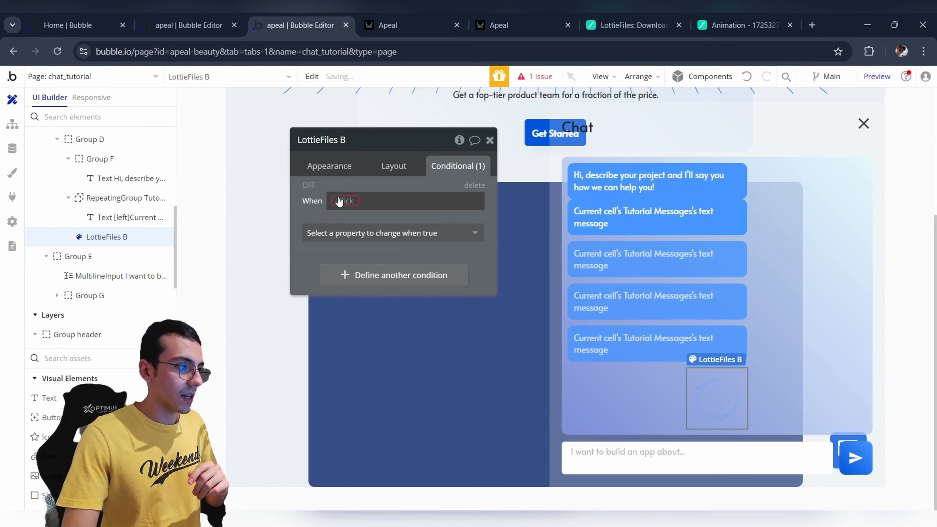
{"action": "left_click", "coordinate": [345, 200]}
{"action": "left_click", "coordinate": [318, 196]}
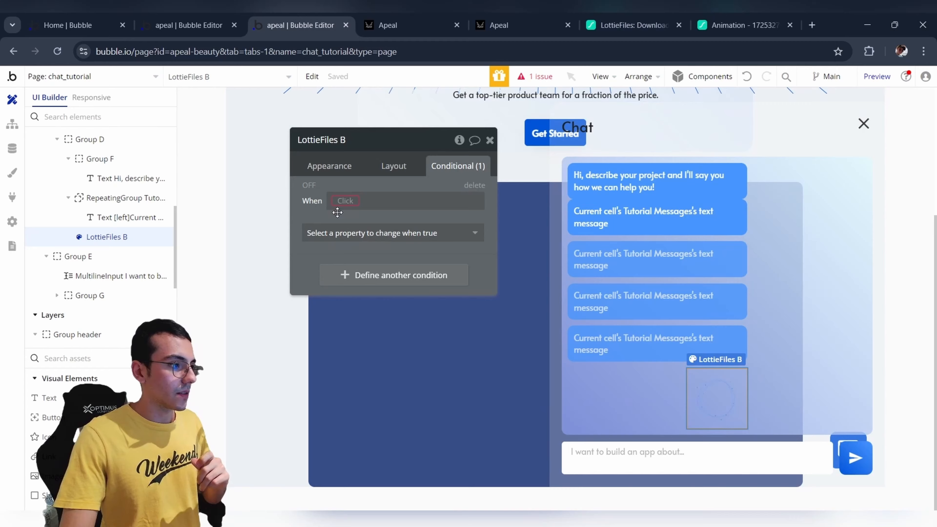
{"action": "left_click", "coordinate": [344, 200]}
{"action": "type", "text": "group number"}
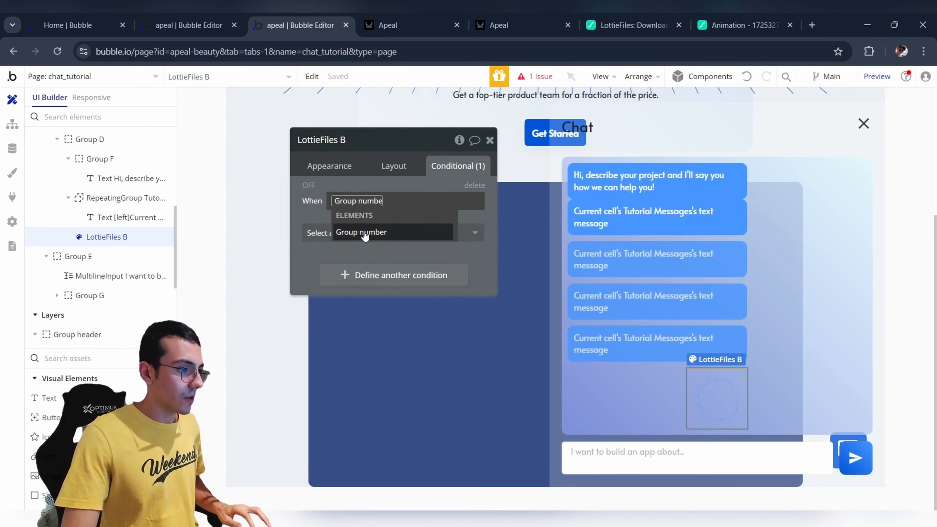
{"action": "left_click", "coordinate": [366, 233]}
{"action": "left_click", "coordinate": [407, 233]}
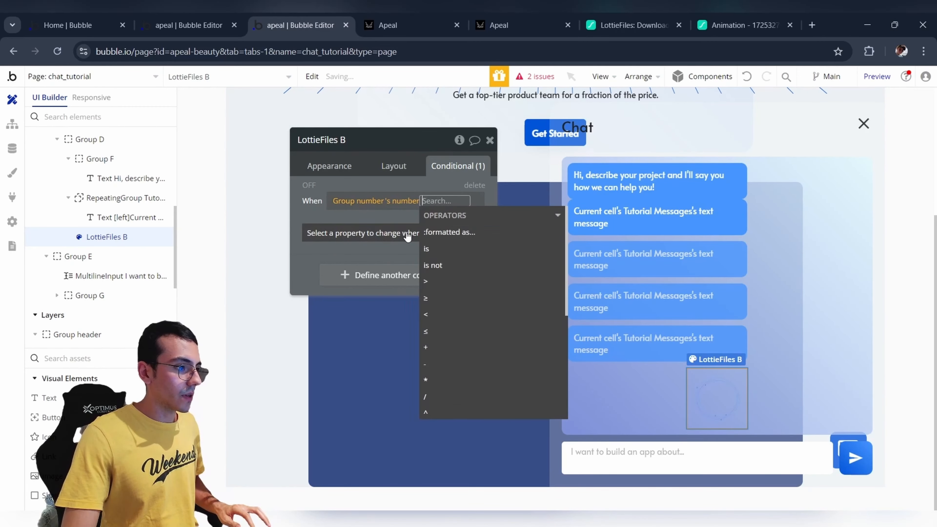
{"action": "left_click", "coordinate": [427, 248]}
{"action": "type", "text": "1"}
{"action": "left_click", "coordinate": [364, 212]}
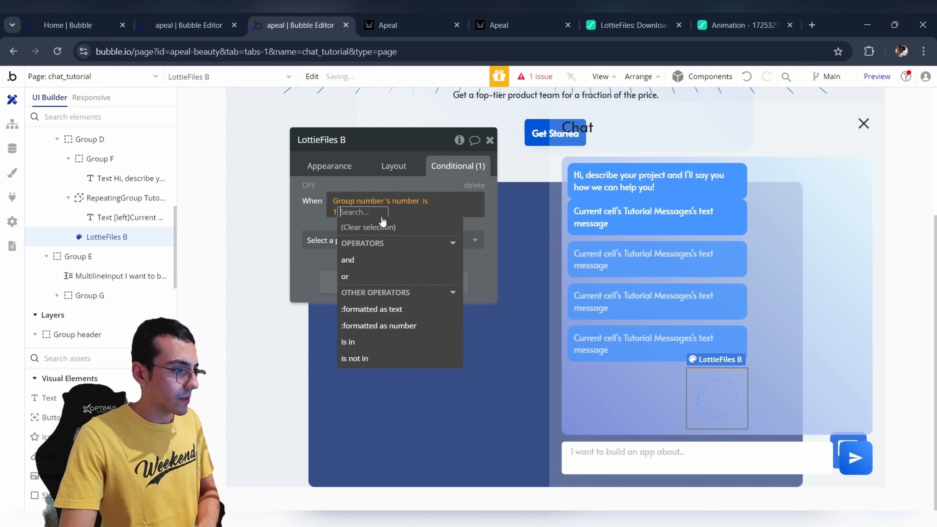
Extend the LottieFiles B condition with "or Group number's number <- modulo -> 2 is not 0".
{"action": "left_click", "coordinate": [348, 275]}
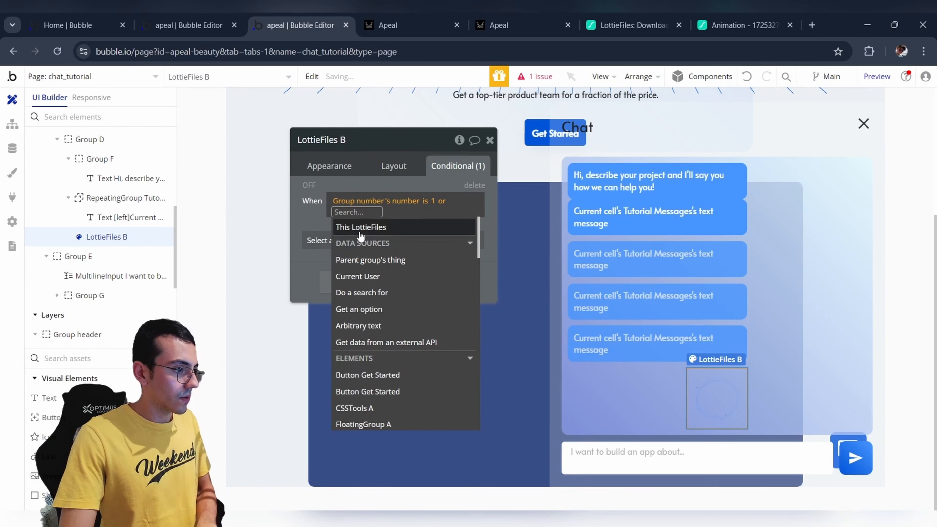
{"action": "type", "text": "Group numbe"}
{"action": "left_click", "coordinate": [363, 241]}
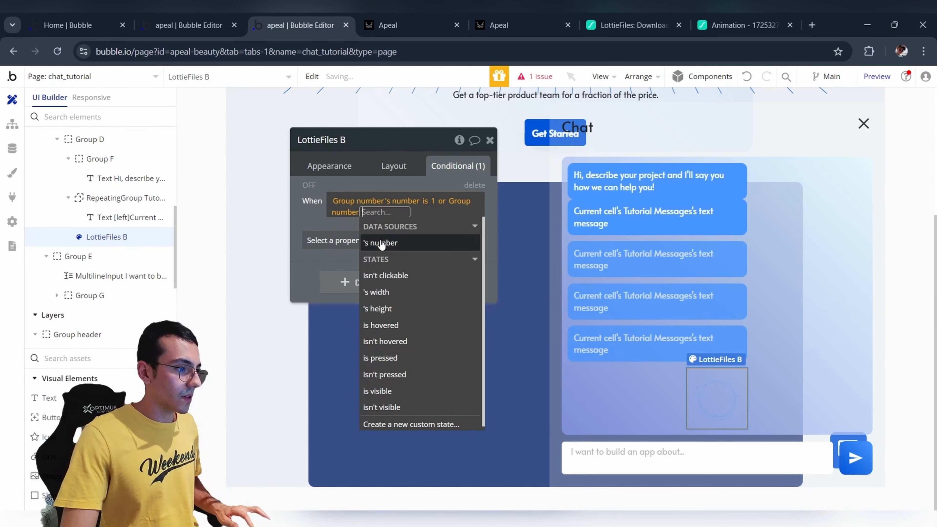
{"action": "left_click", "coordinate": [388, 244]}
{"action": "scroll", "coordinate": [442, 343], "scroll_direction": "down", "scroll_amount": 3}
{"action": "scroll", "coordinate": [443, 342], "scroll_direction": "down", "scroll_amount": 2}
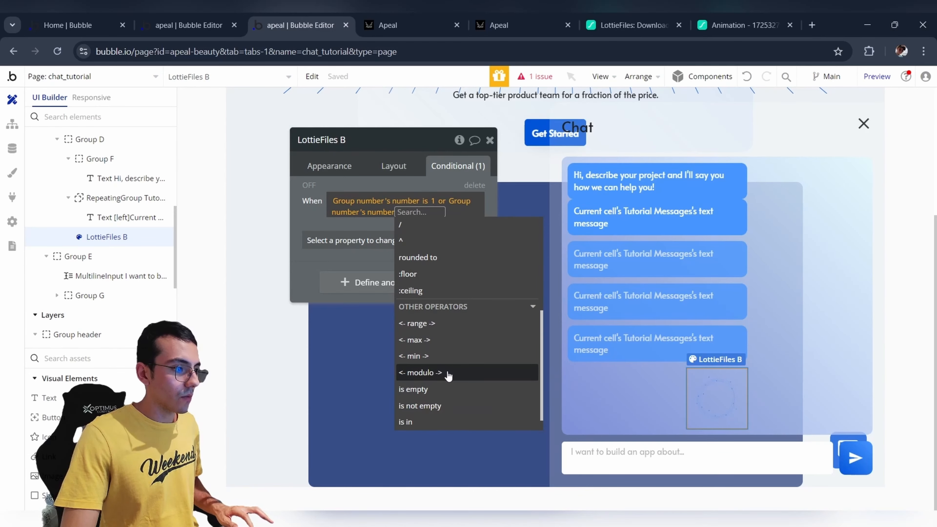
{"action": "left_click", "coordinate": [448, 375]}
{"action": "type", "text": "2"}
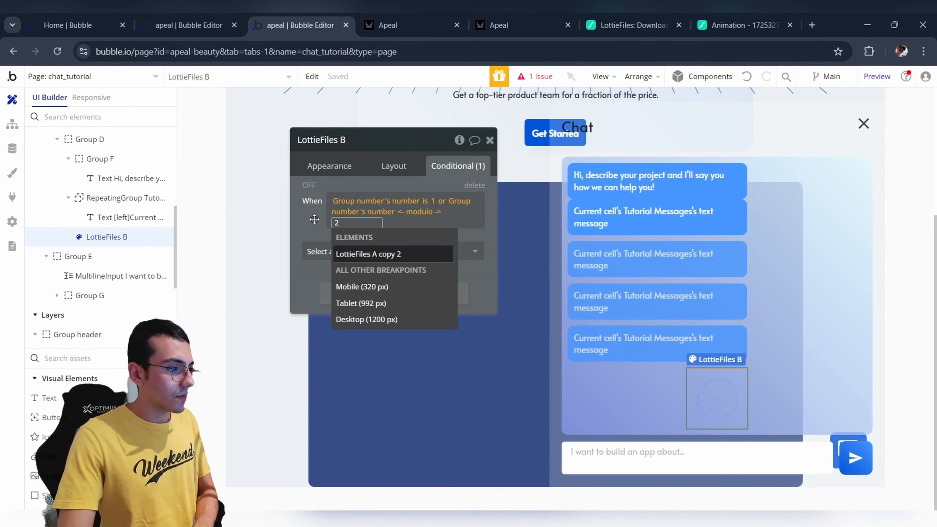
{"action": "left_click", "coordinate": [309, 235]}
{"action": "left_click", "coordinate": [352, 271]}
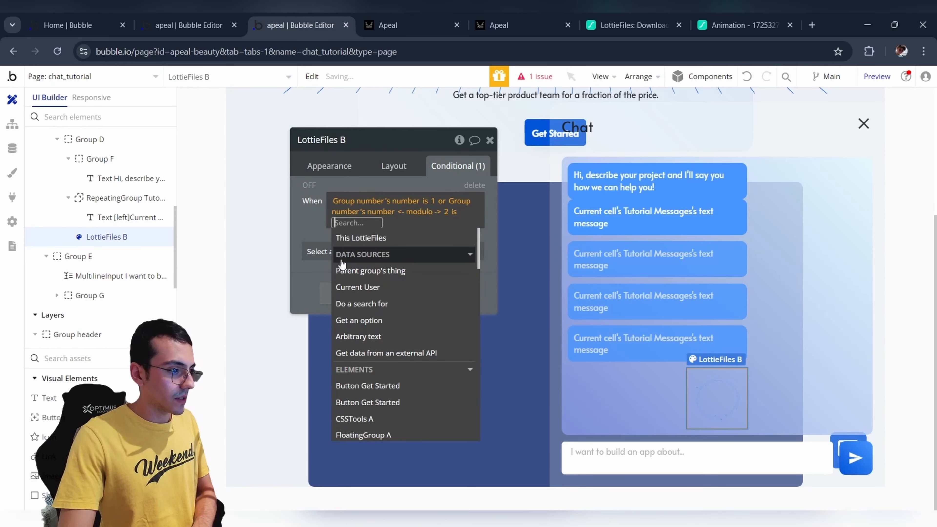
{"action": "left_click", "coordinate": [467, 209]}
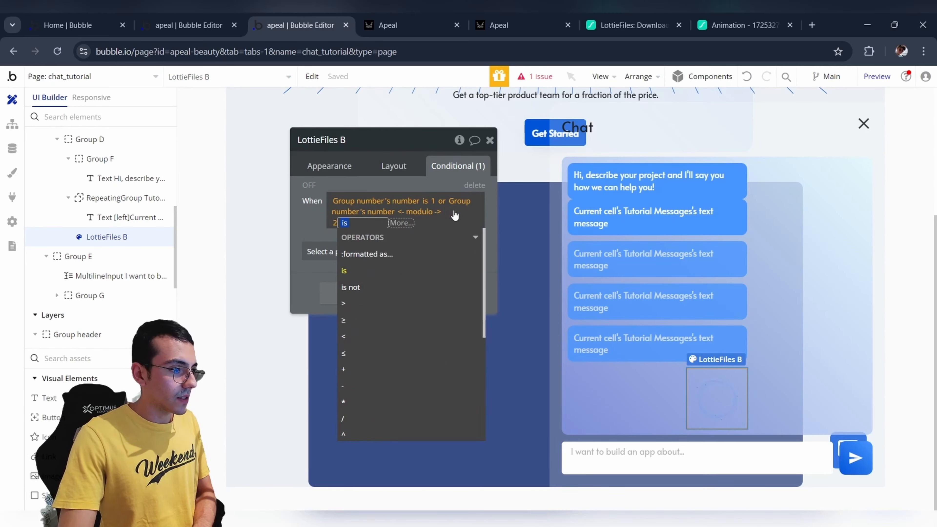
{"action": "left_click", "coordinate": [372, 288]}
{"action": "type", "text": "0"}
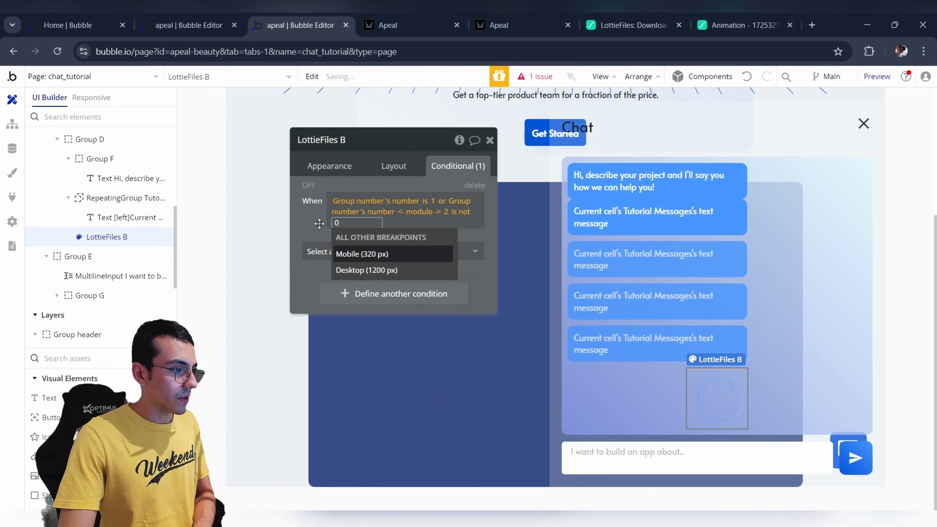
{"action": "left_click", "coordinate": [319, 223]}
{"action": "left_click", "coordinate": [318, 223]}
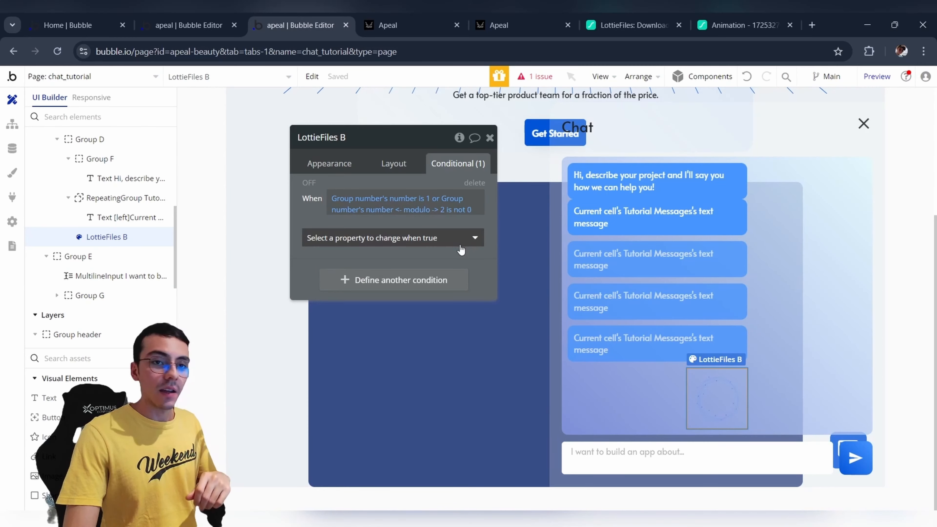
Make LottieFiles B visible when its condition is true and review its page-load visibility setting.
{"action": "left_click", "coordinate": [449, 238]}
{"action": "left_click", "coordinate": [389, 275]}
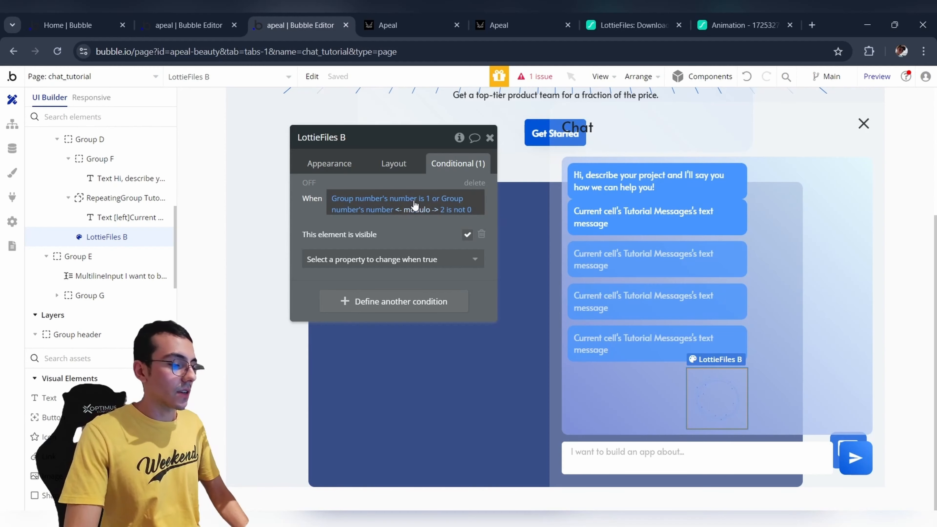
{"action": "left_click", "coordinate": [388, 164]}
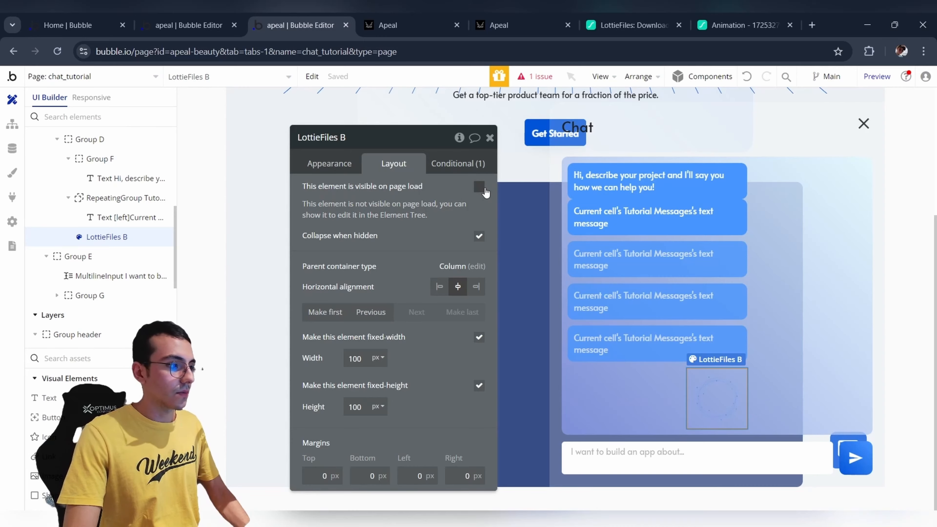
Switch to the chat_tutorial preview, reload it, open the chat and send "Hi" to test the loading animation.
{"action": "left_click", "coordinate": [417, 13]}
{"action": "key", "text": "F5"}
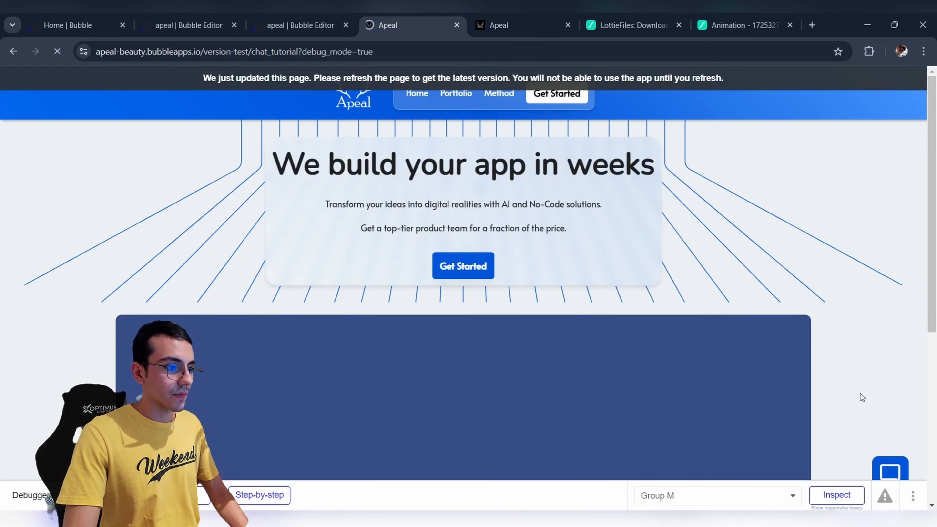
{"action": "left_click", "coordinate": [890, 470]}
{"action": "left_click", "coordinate": [744, 478]}
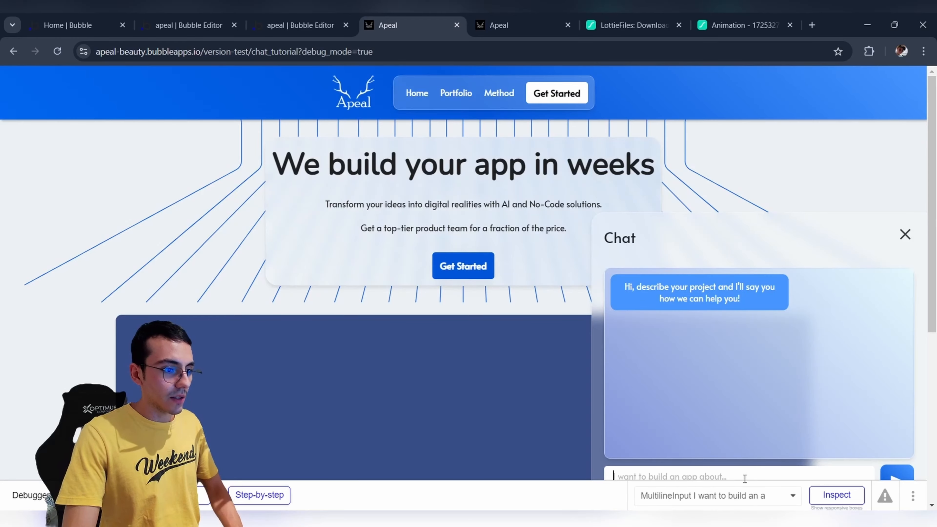
{"action": "type", "text": "Hi"}
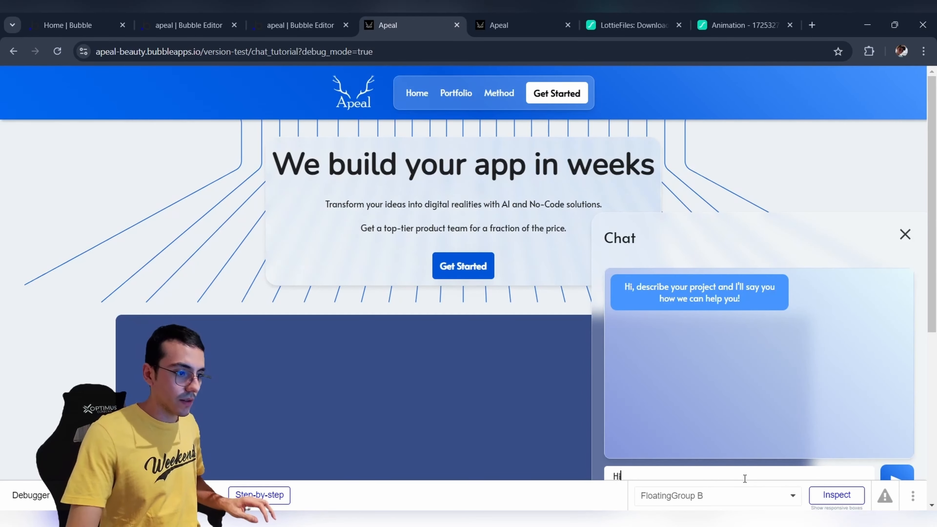
{"action": "left_click", "coordinate": [886, 466]}
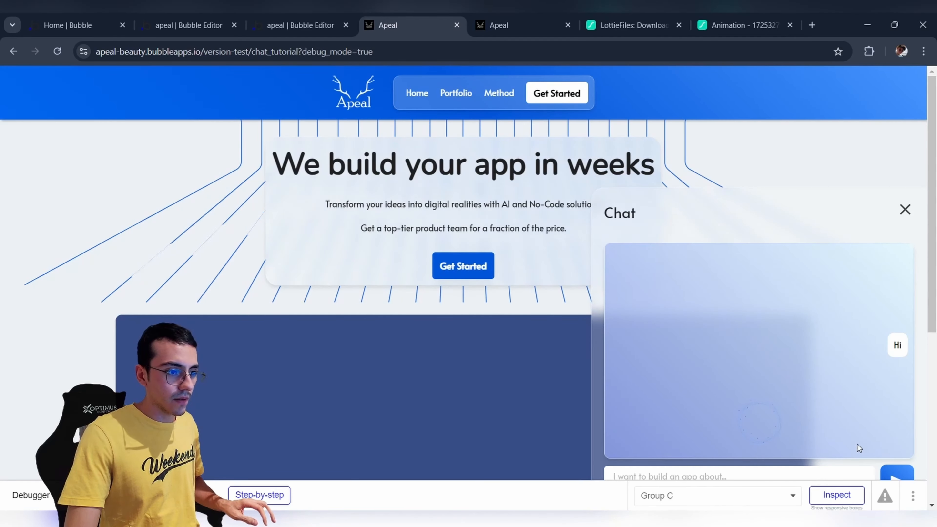
Send a second chat message, "How are you", to test the animation in an ongoing conversation.
{"action": "left_click", "coordinate": [759, 473]}
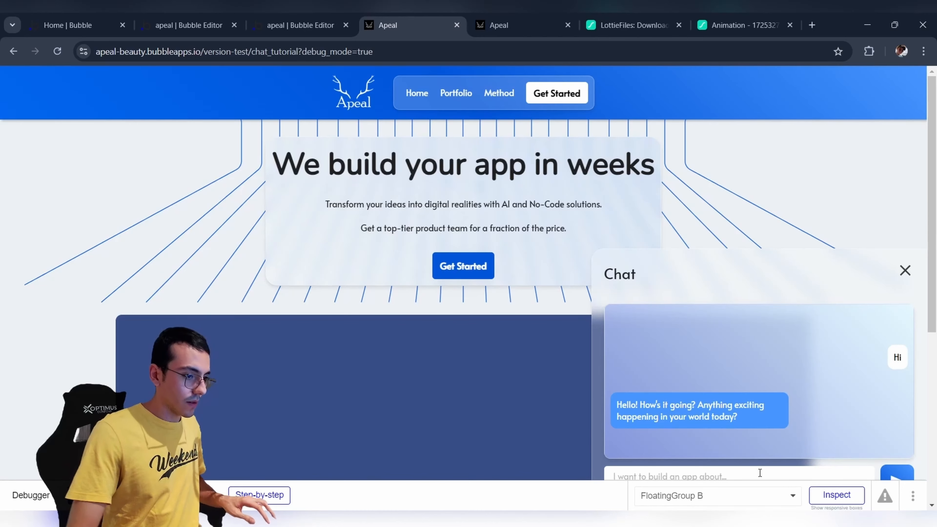
{"action": "type", "text": "How are yo"}
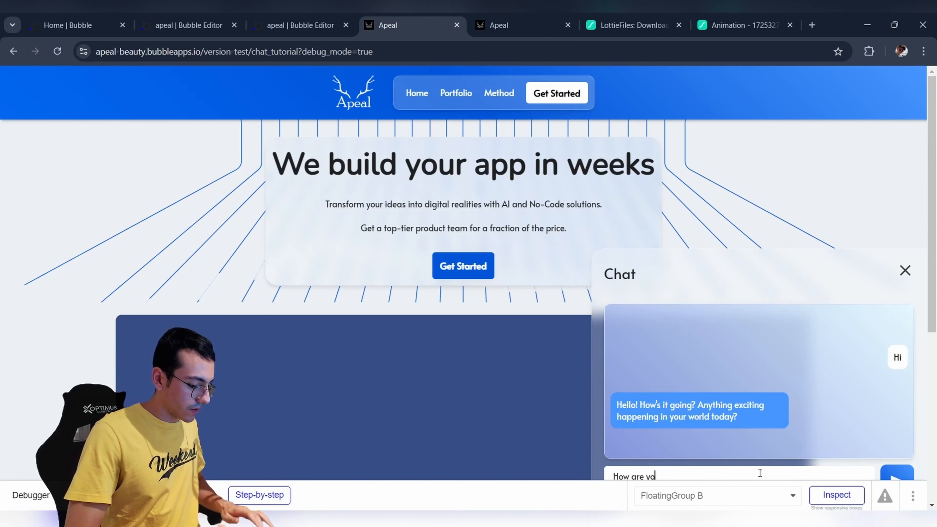
{"action": "type", "text": "u"}
{"action": "left_click", "coordinate": [893, 471]}
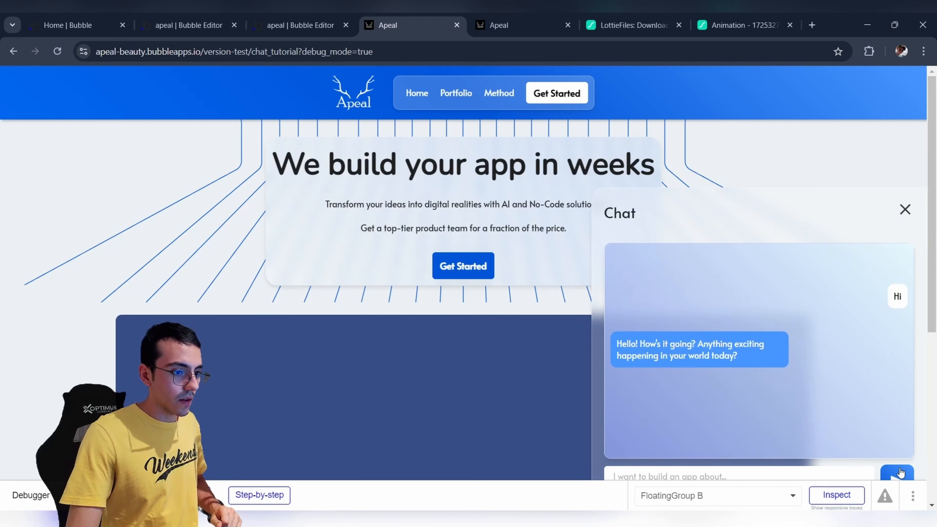